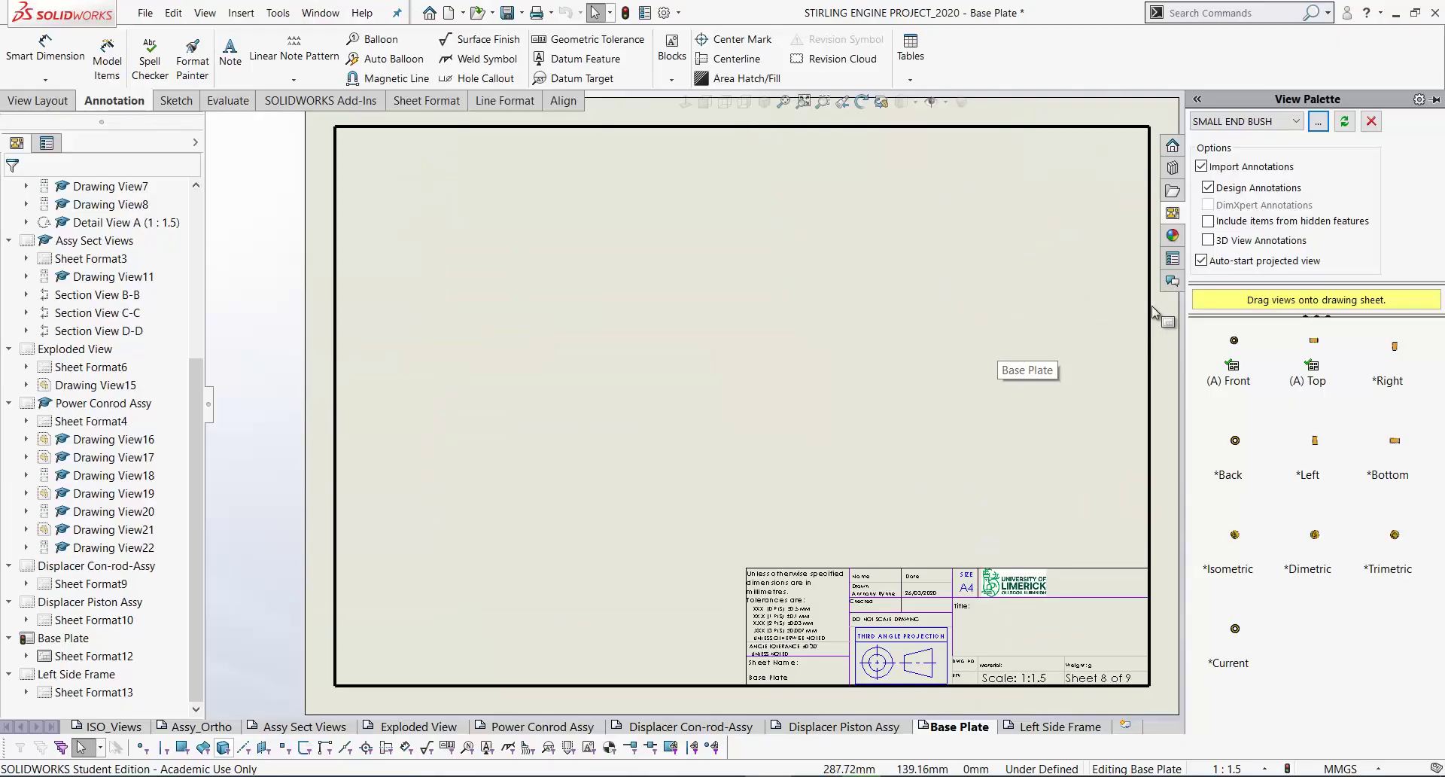
Load the BASE PLATE part's views into the View Palette
left_click(1326, 128)
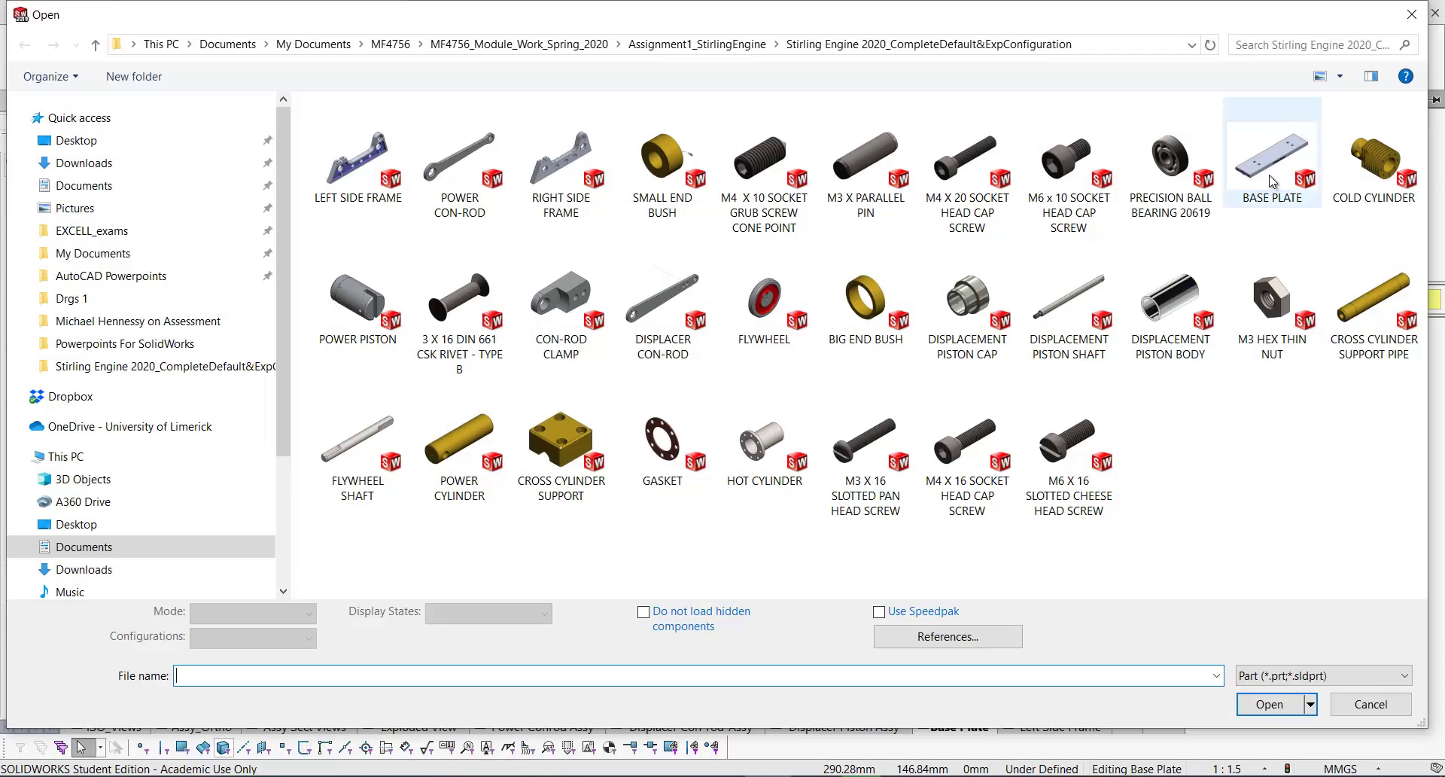
left_click(1272, 181)
left_click(1271, 702)
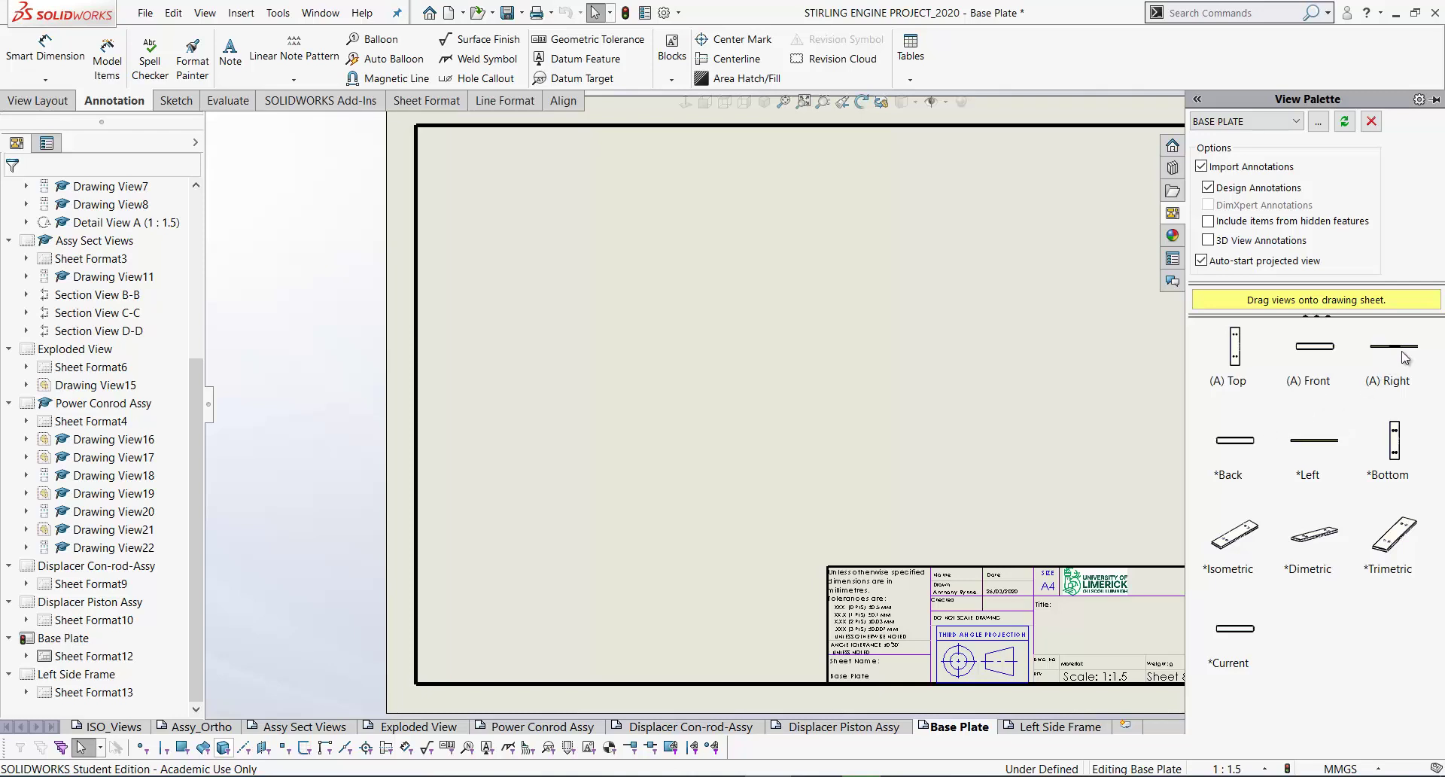
Place the Base Plate's Right view with projected views below and above it
left_click_drag(1396, 353, 759, 408)
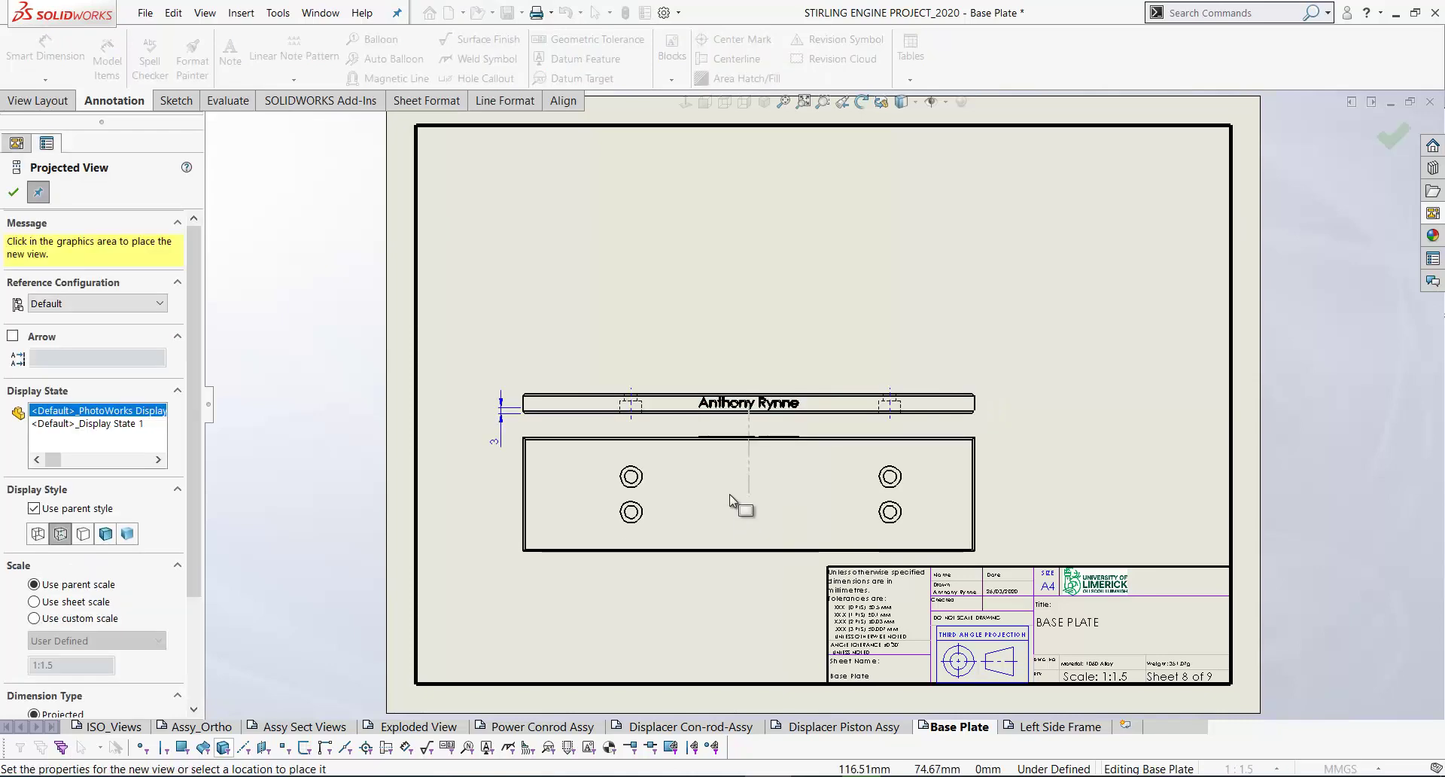
left_click(729, 493)
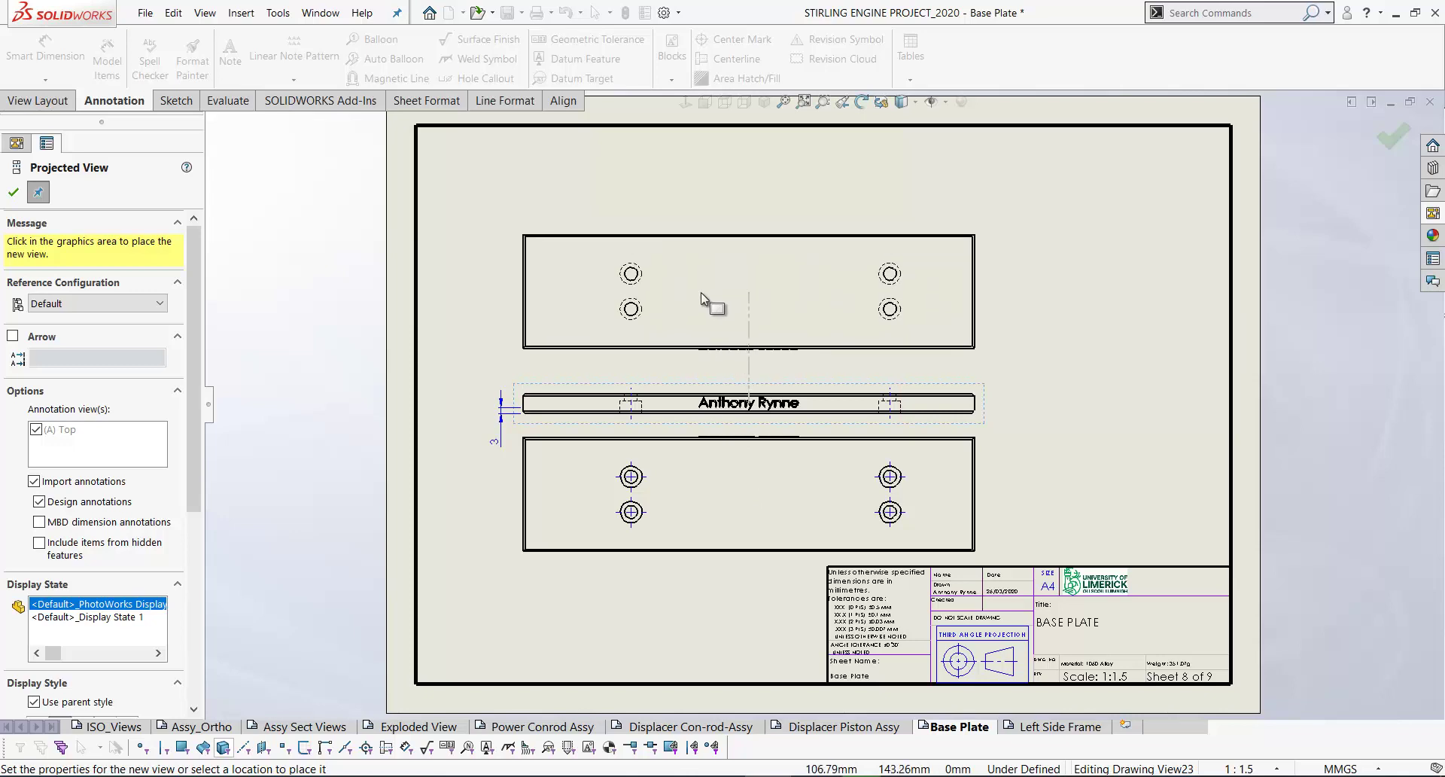
left_click(701, 292)
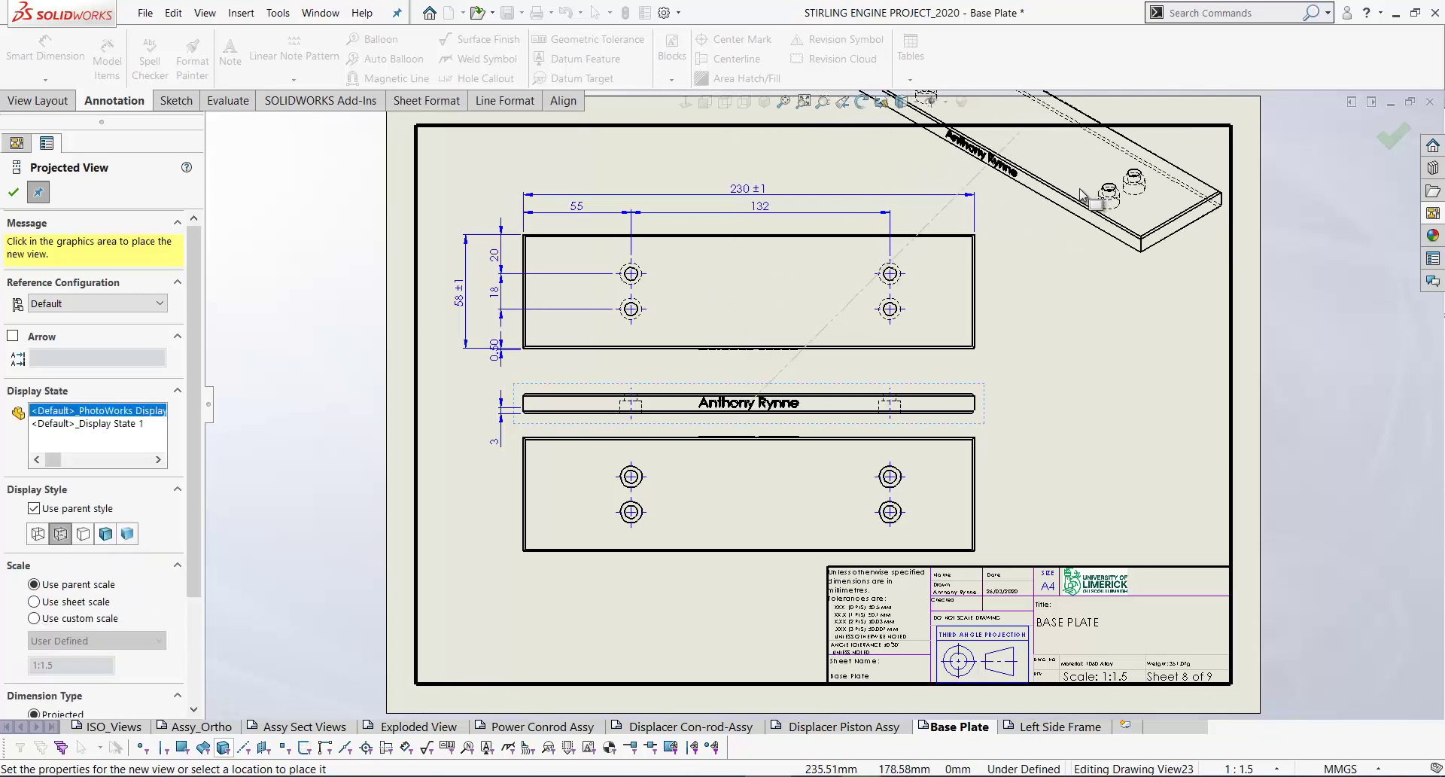
scroll(828, 264, "down", 3)
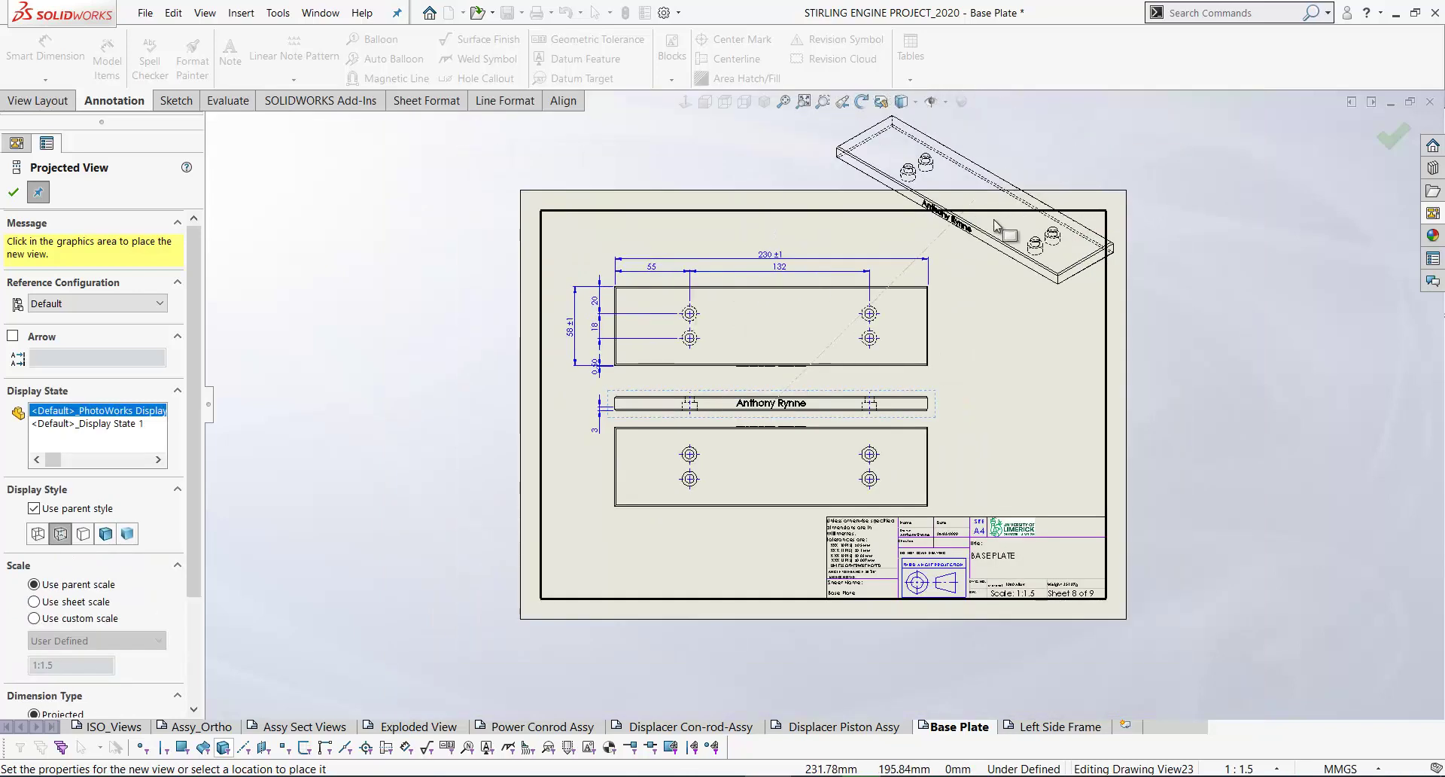
Place the isometric view at the sheet's top right, displayed Shaded With Edges
scroll(927, 343, "down", 2)
left_click(927, 343)
mouse_move(927, 343)
left_mouse_down()
mouse_move(983, 323)
mouse_move(960, 376)
mouse_move(950, 352)
mouse_move(973, 365)
left_mouse_up()
scroll(973, 366, "down", 2)
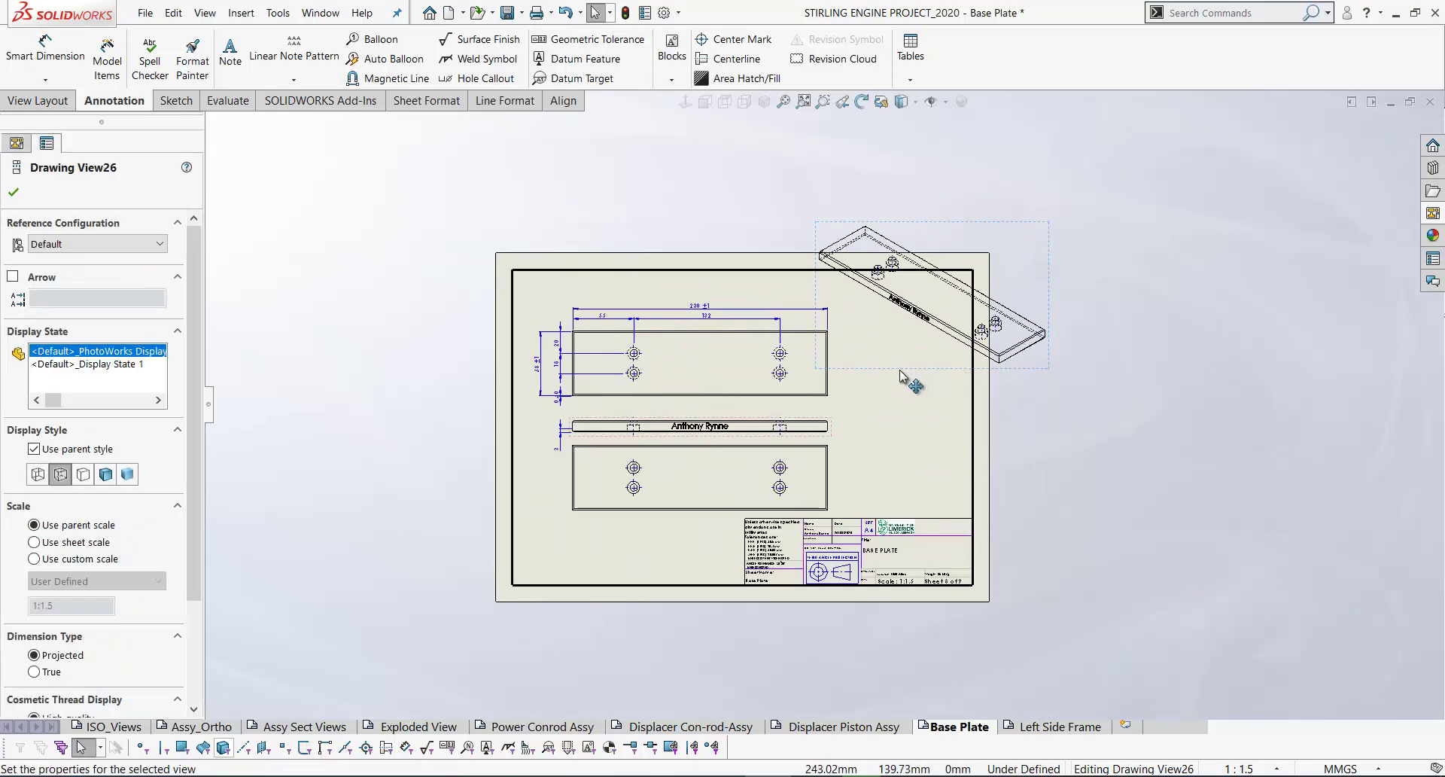
left_click(105, 473)
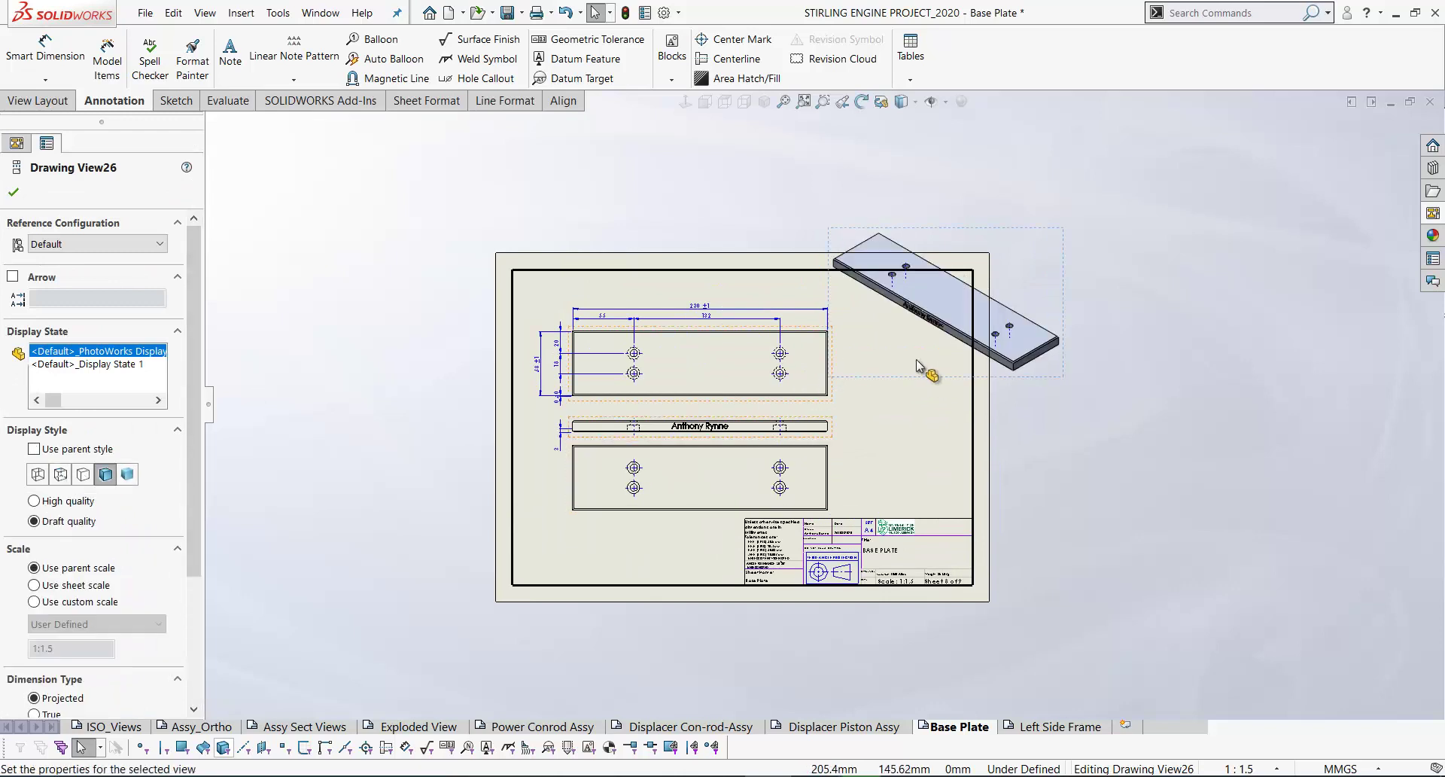
Select the isometric view and give it a custom scale of 1:2.5
scroll(986, 316, "down", 3)
left_click_drag(727, 170, 973, 401)
left_click(965, 512)
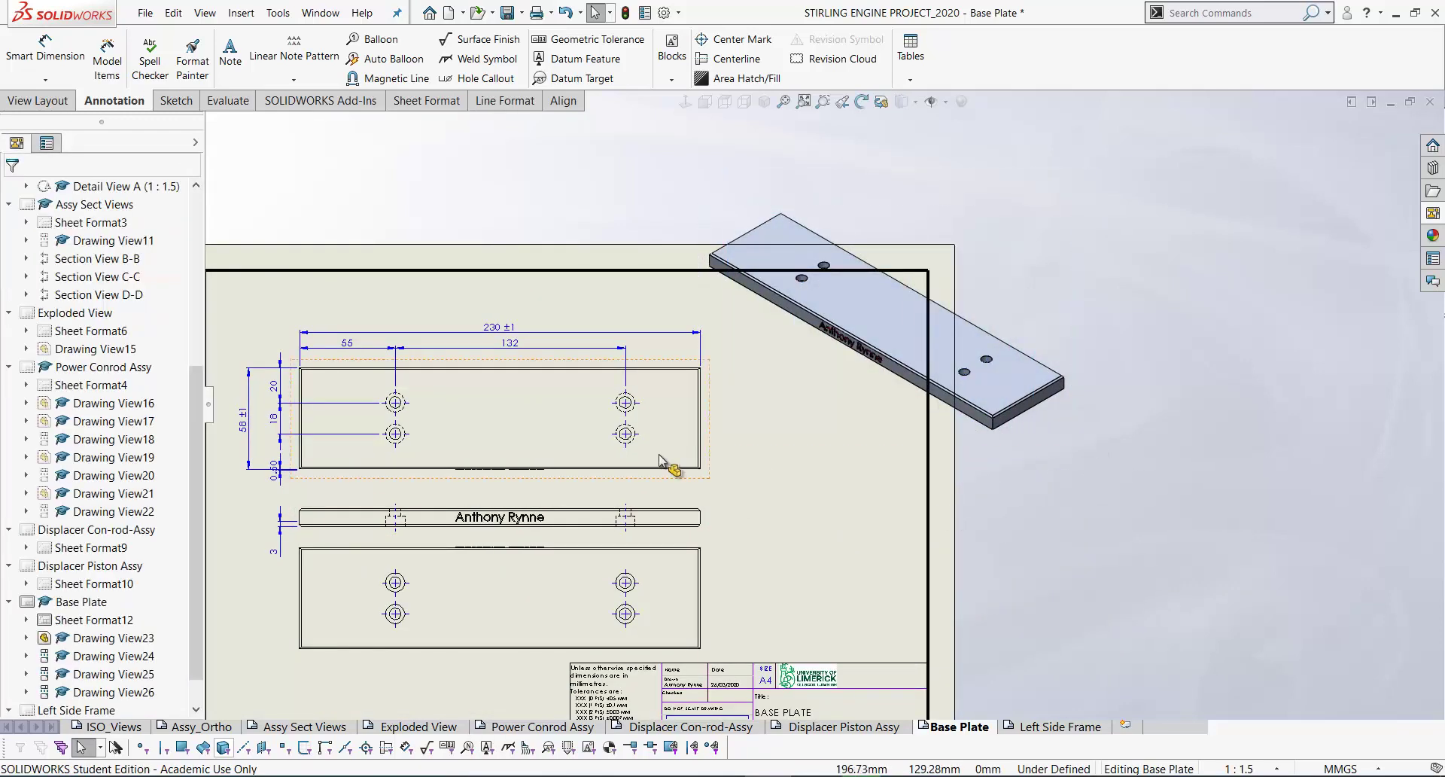
scroll(711, 439, "up", 2)
scroll(711, 440, "up", 2)
left_click(958, 426)
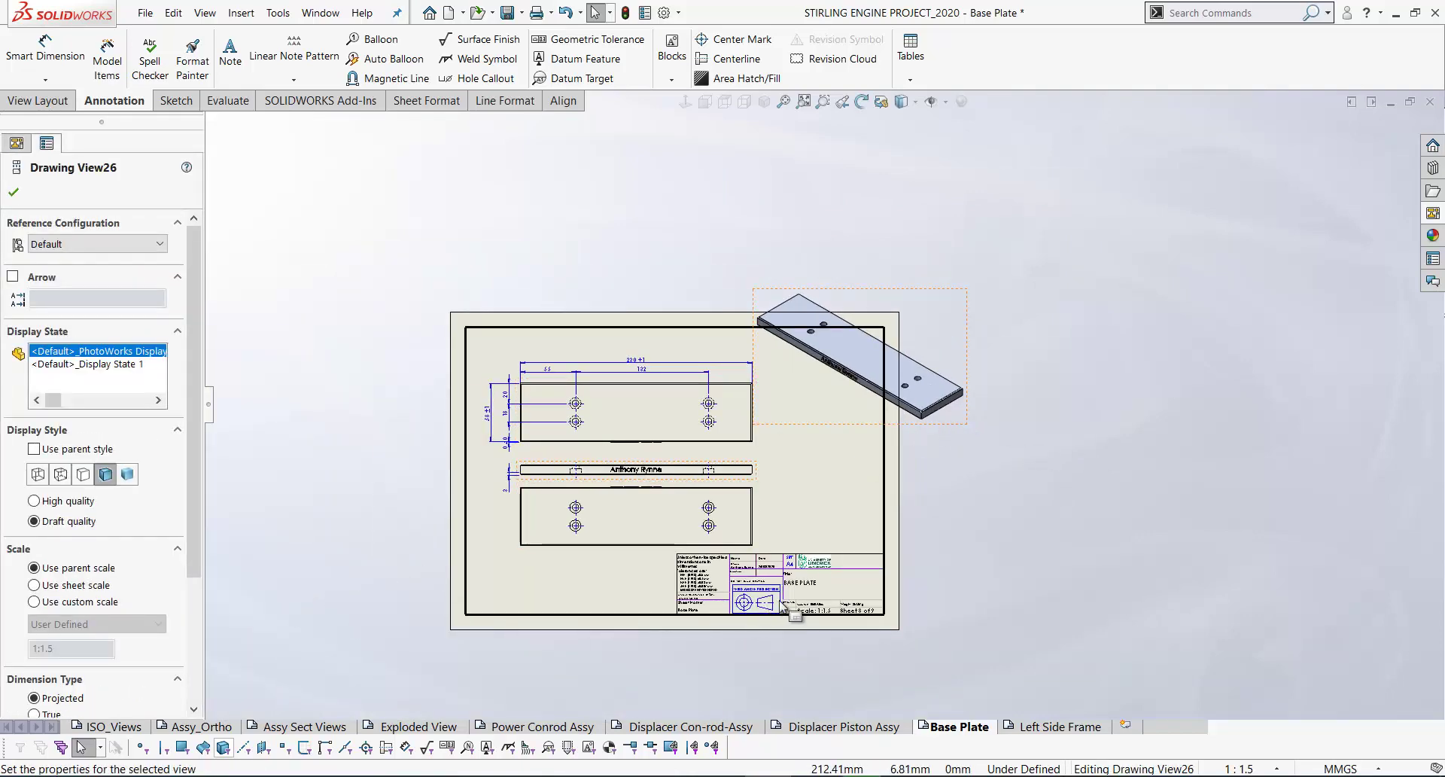
scroll(761, 681, "down", 5)
scroll(913, 509, "down", 3)
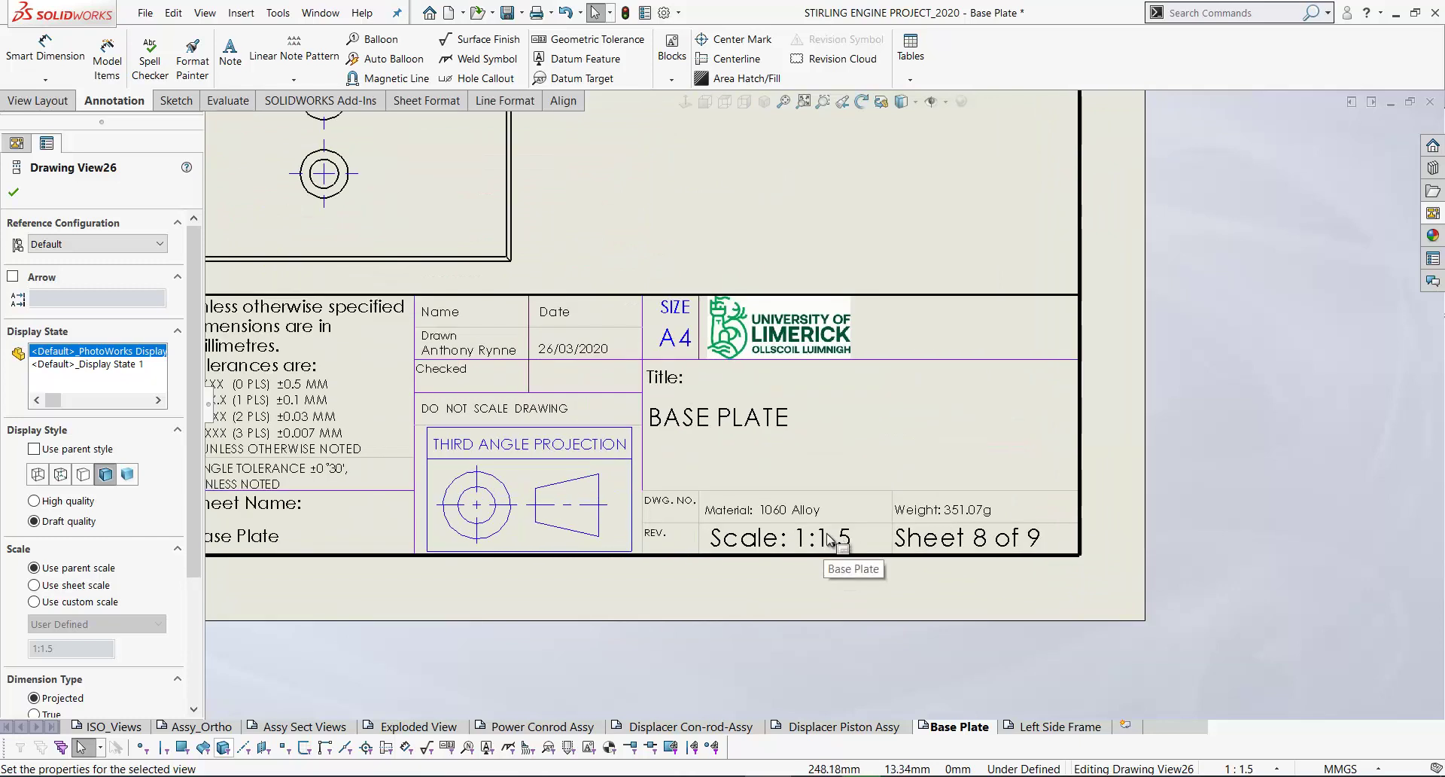
scroll(736, 439, "up", 4)
scroll(736, 439, "up", 4)
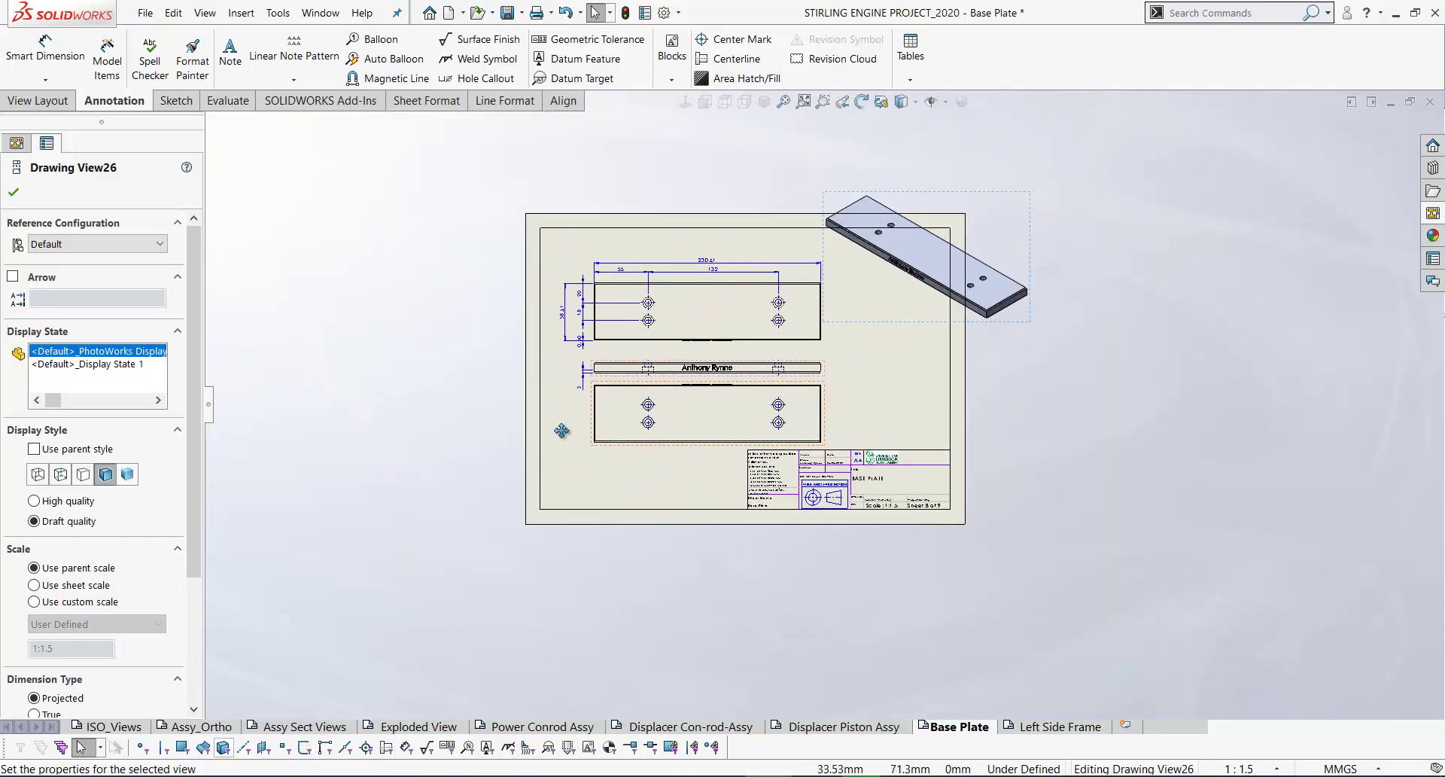
scroll(554, 426, "down", 1)
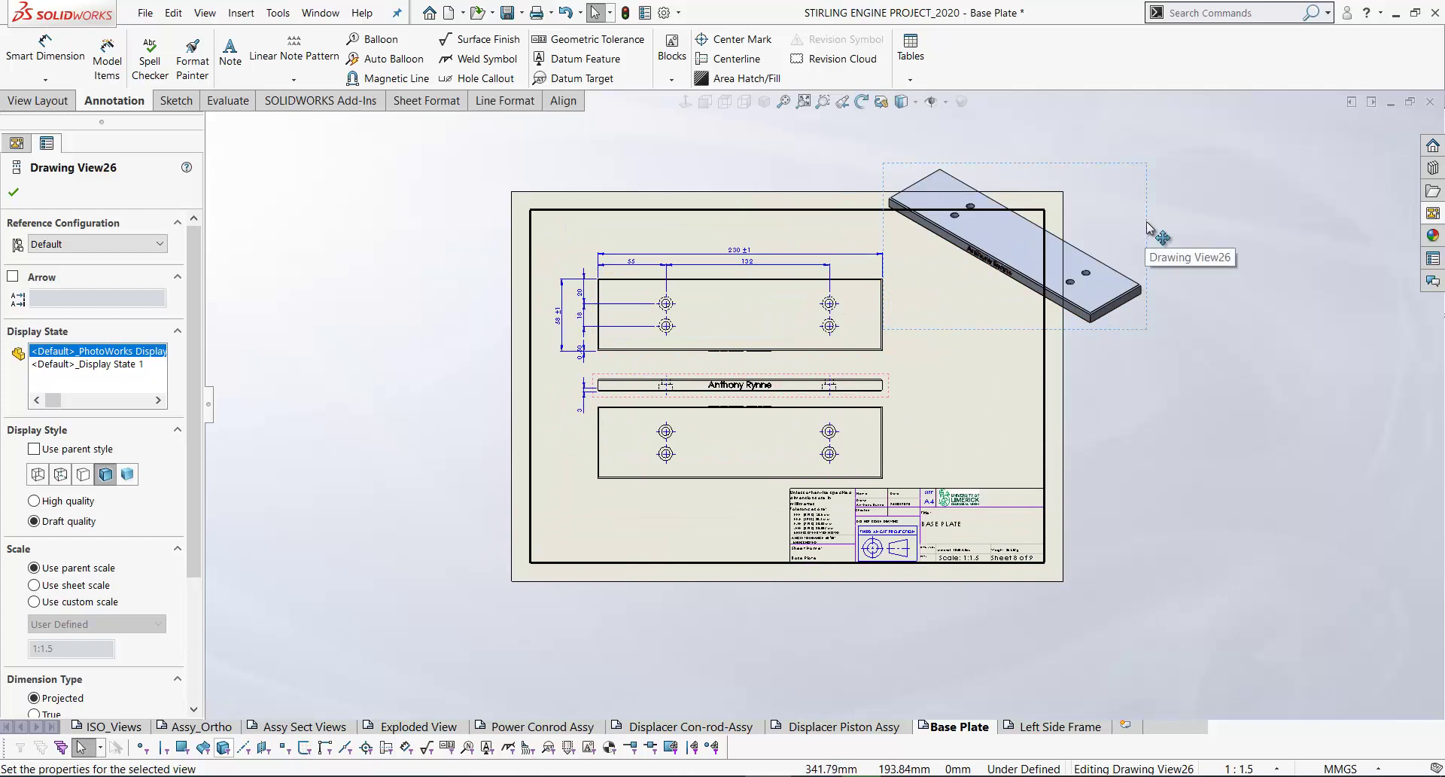
left_click(33, 602)
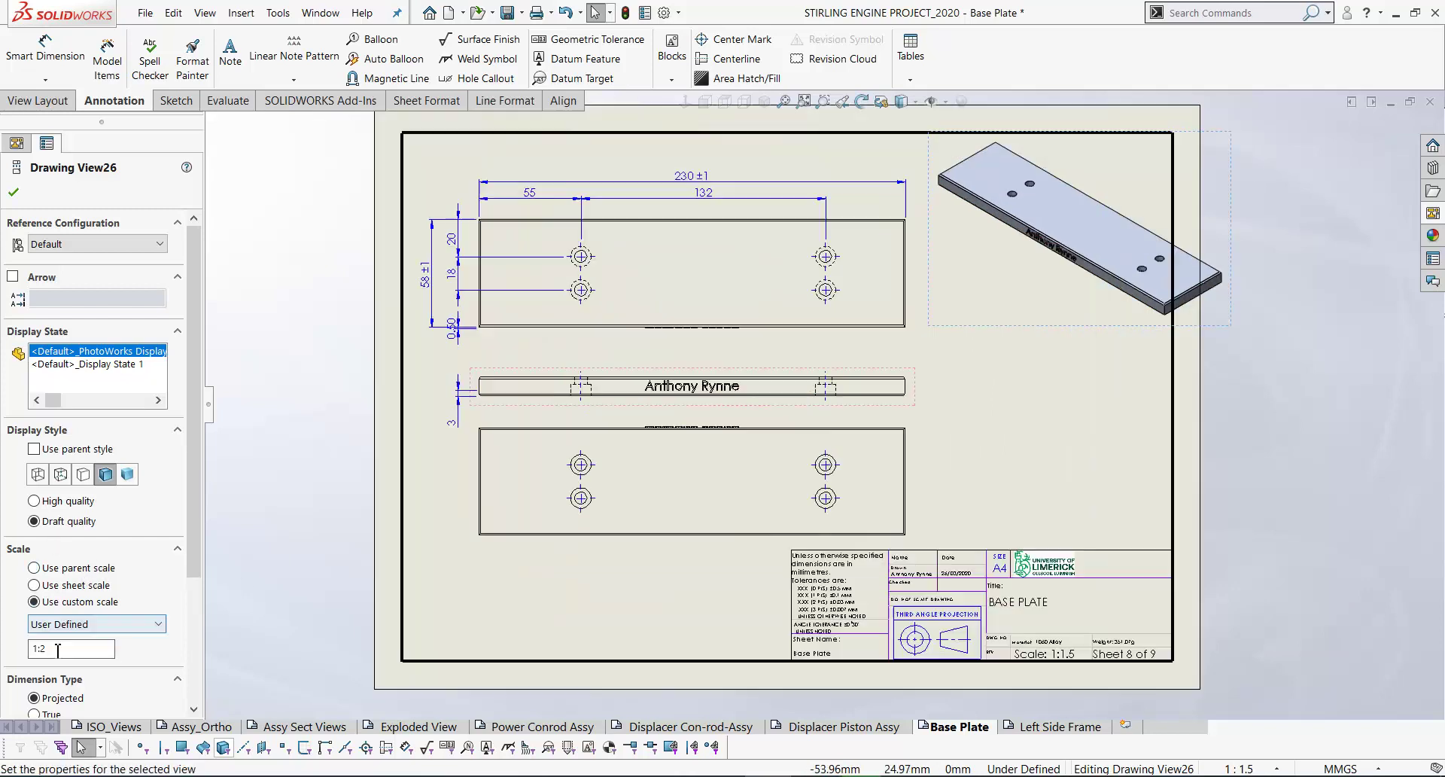
triple_click(59, 649)
type("1:2")
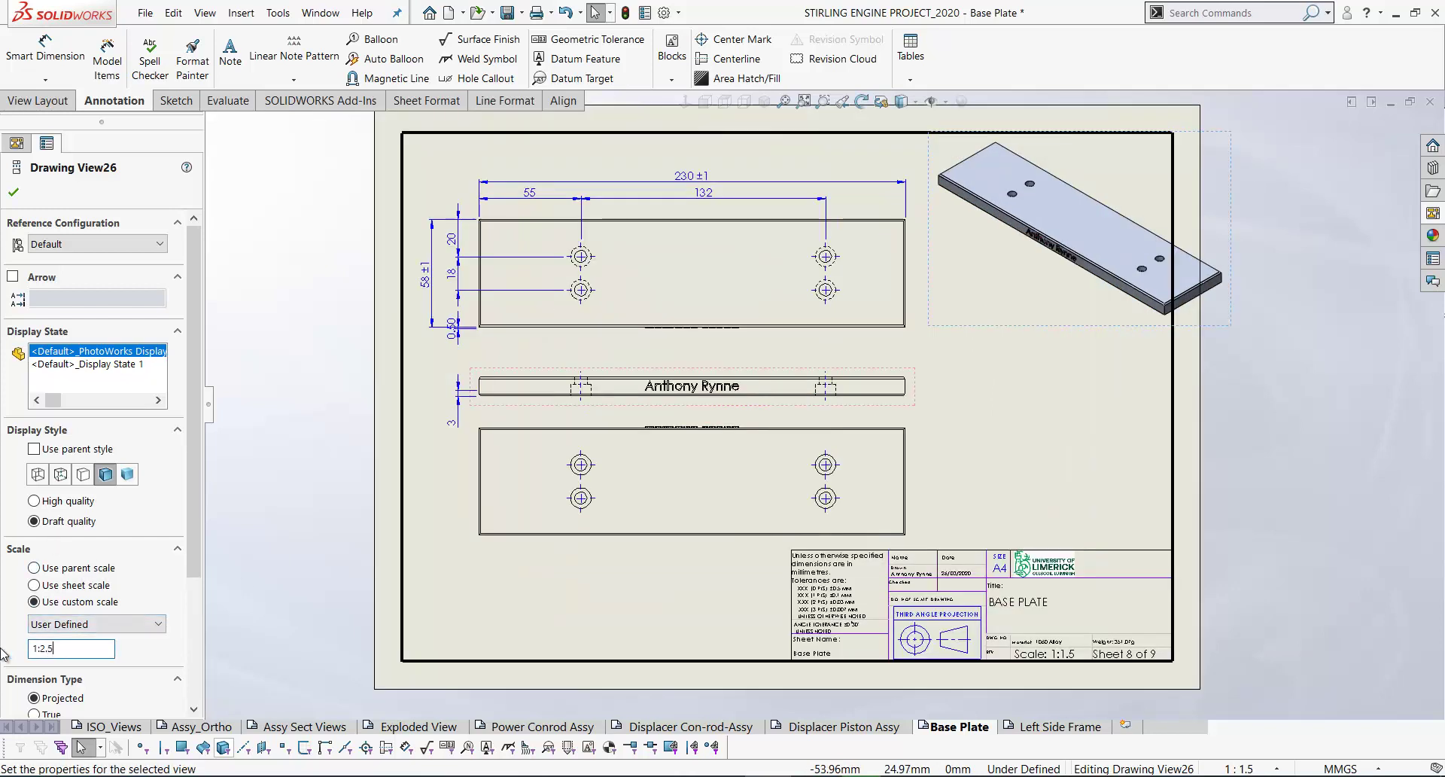
type(".5")
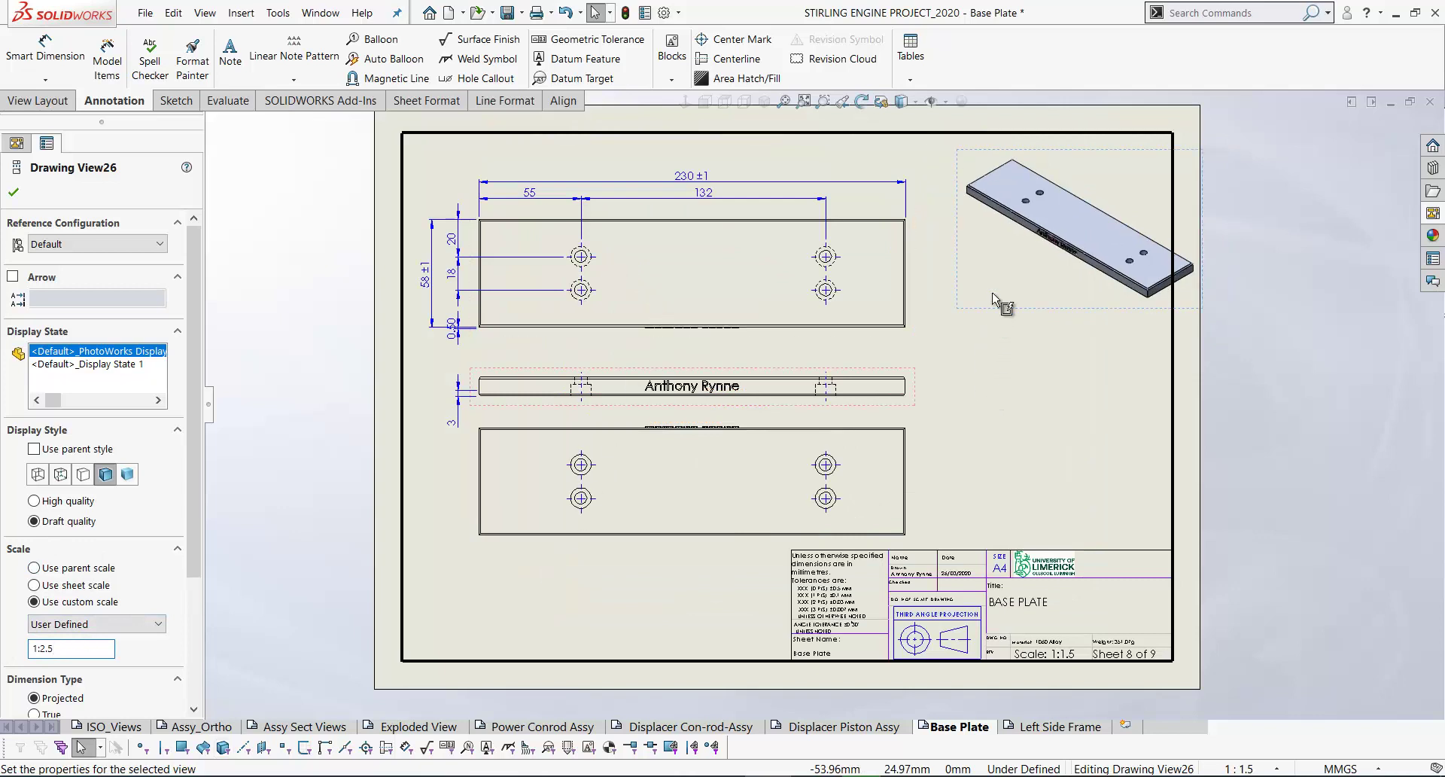
Nudge the isometric view, then move the 3 mm dimension beside the engraved text
left_click_drag(992, 315, 966, 304)
scroll(561, 369, "up", 5)
left_click(457, 386)
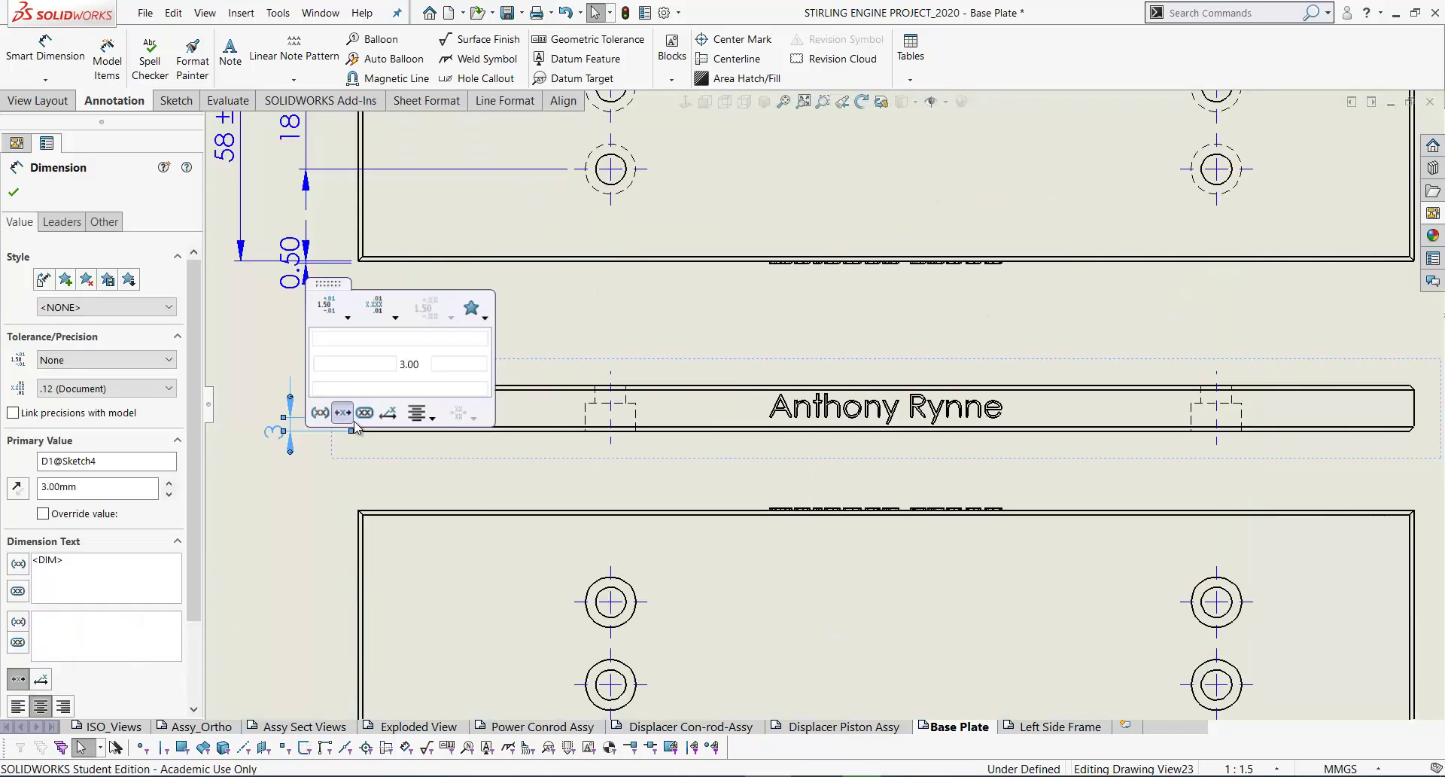
left_click_drag(351, 418, 764, 436)
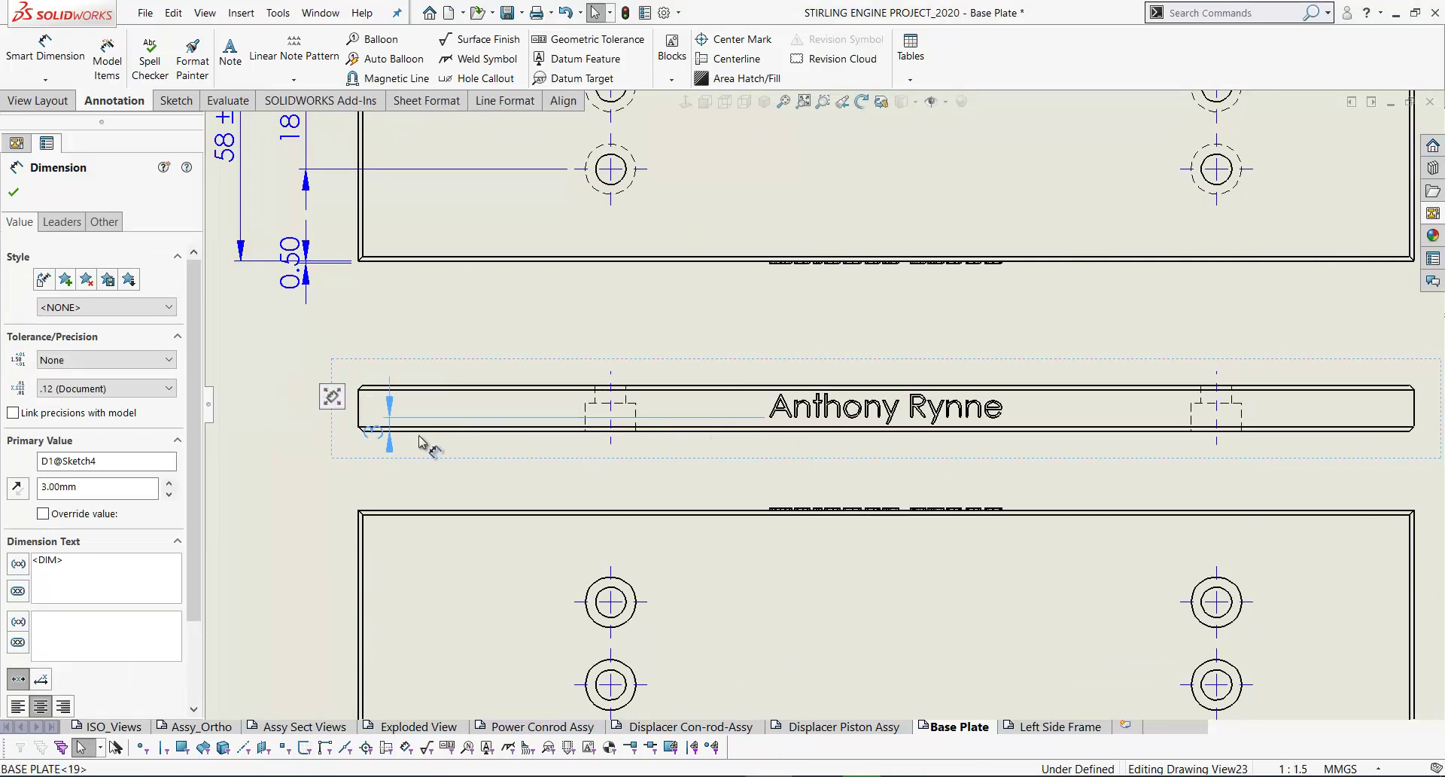
left_click_drag(427, 435, 735, 467)
left_click(353, 365)
scroll(353, 365, "down", 4)
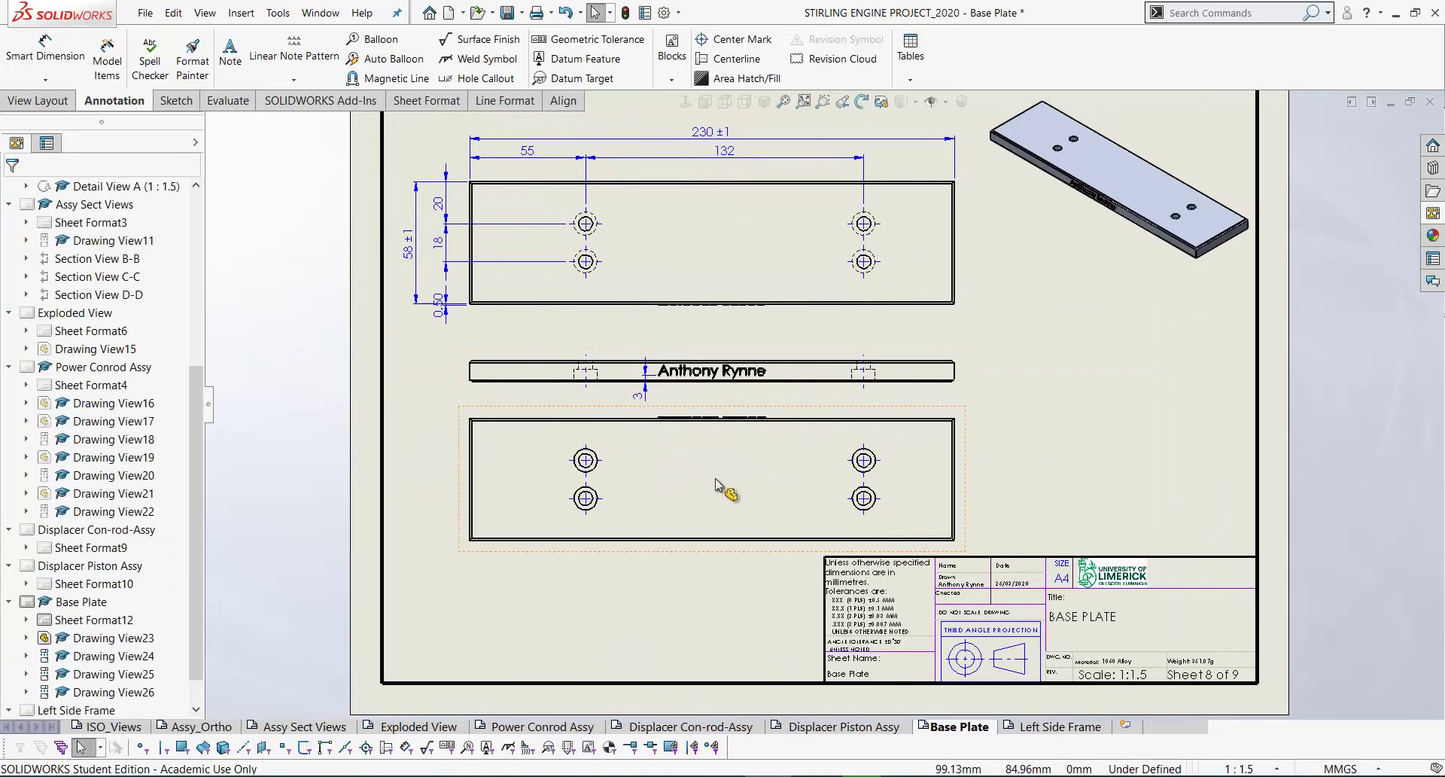
scroll(739, 490, "down", 2)
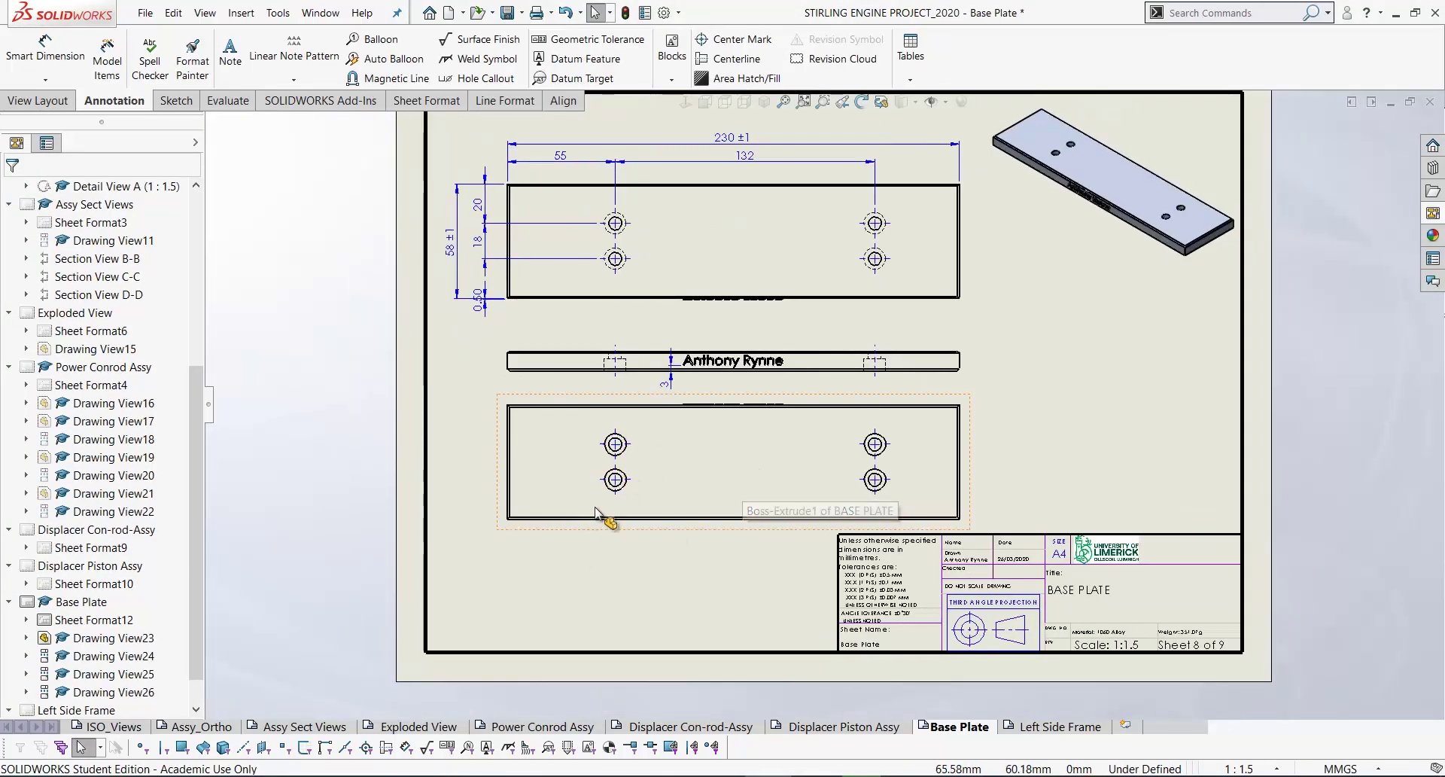
middle_click_drag(447, 417, 436, 426)
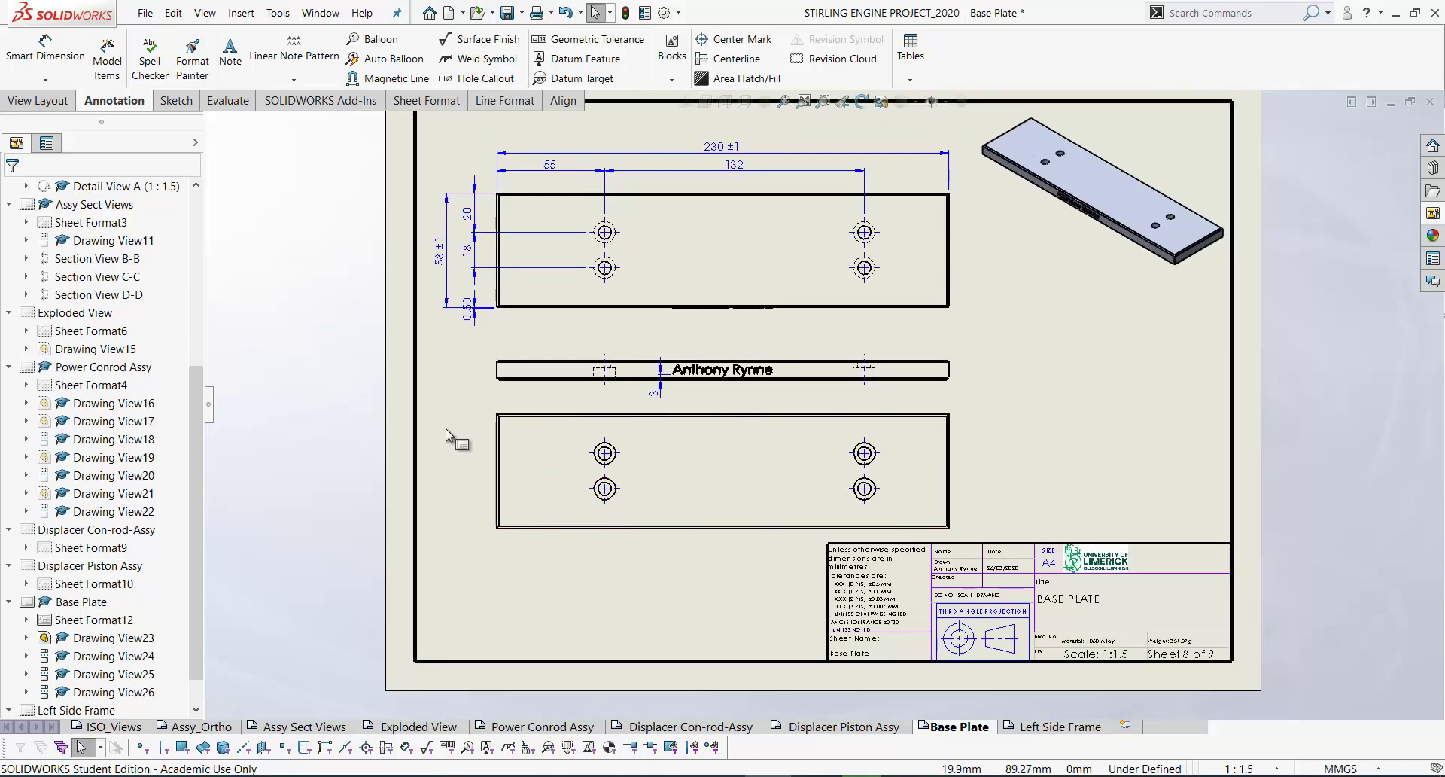
Import the hole callout through Model Items into Drawing View24 only
left_click(107, 57)
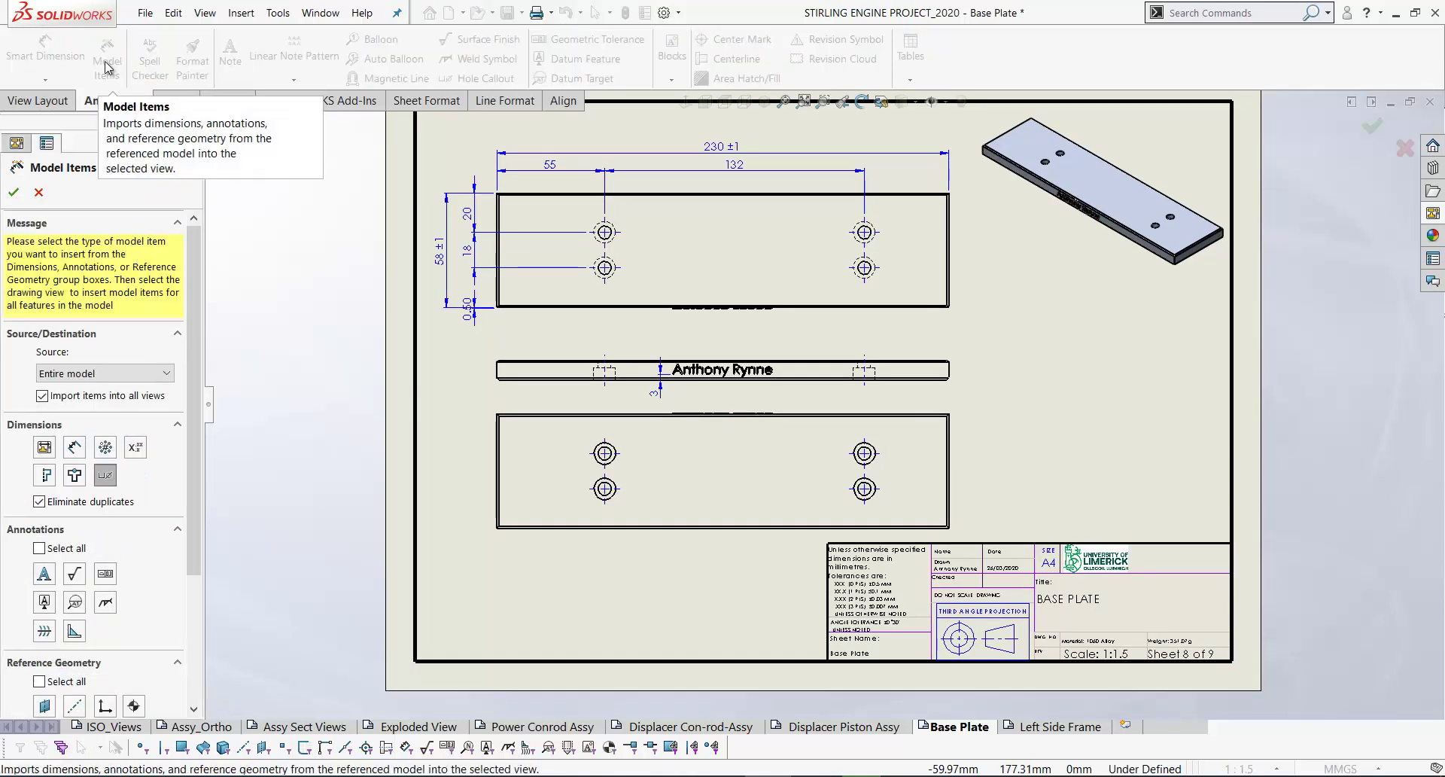
left_click(43, 396)
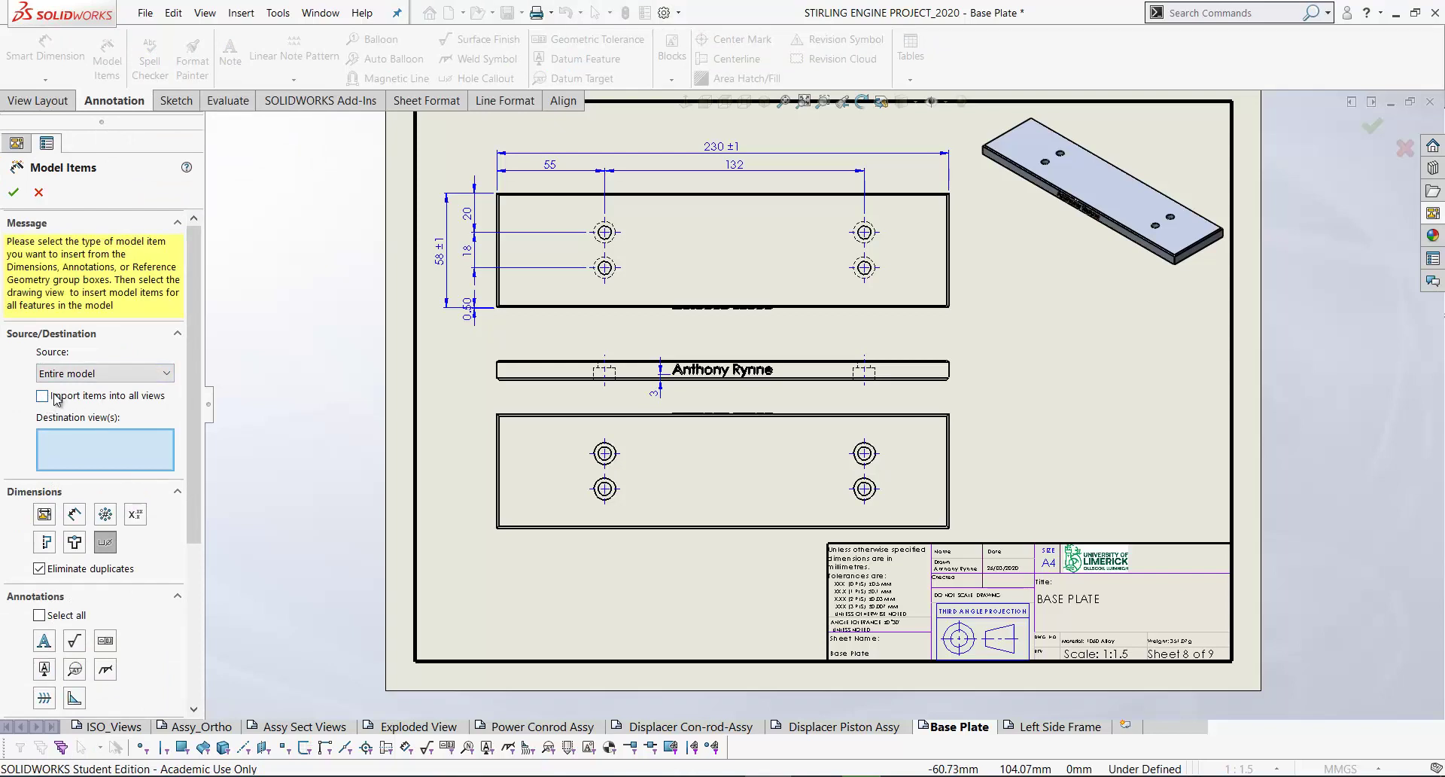
left_click(499, 536)
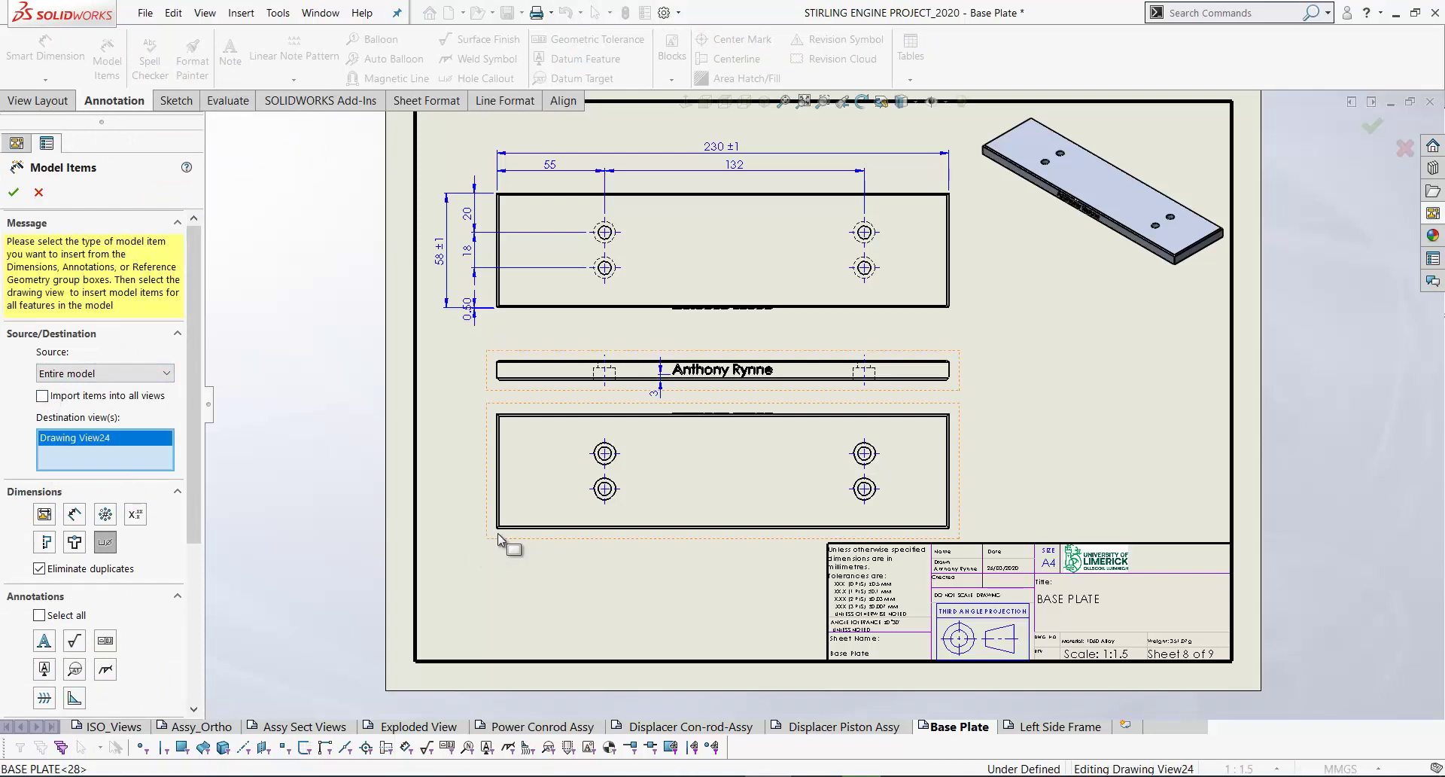
left_click(105, 548)
left_click(105, 547)
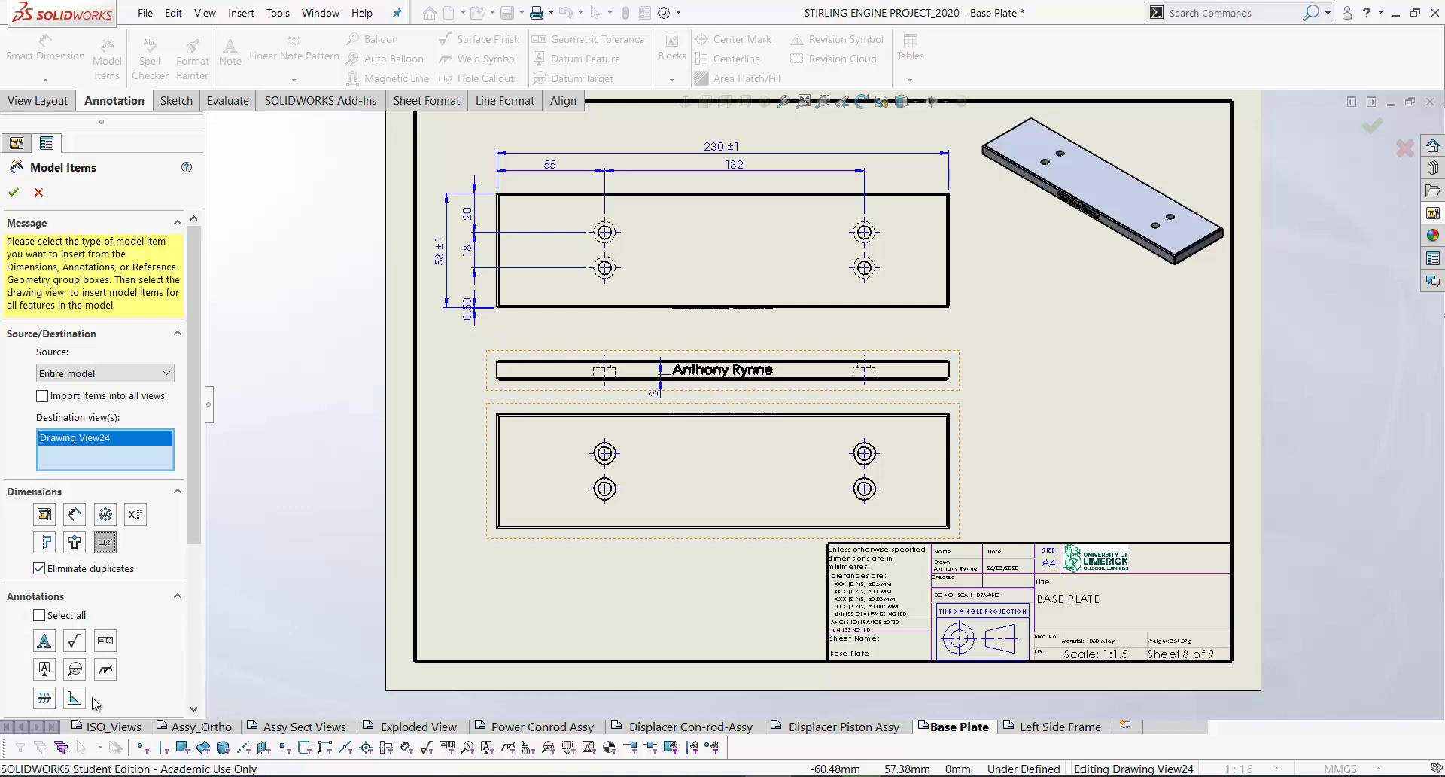
left_click(13, 192)
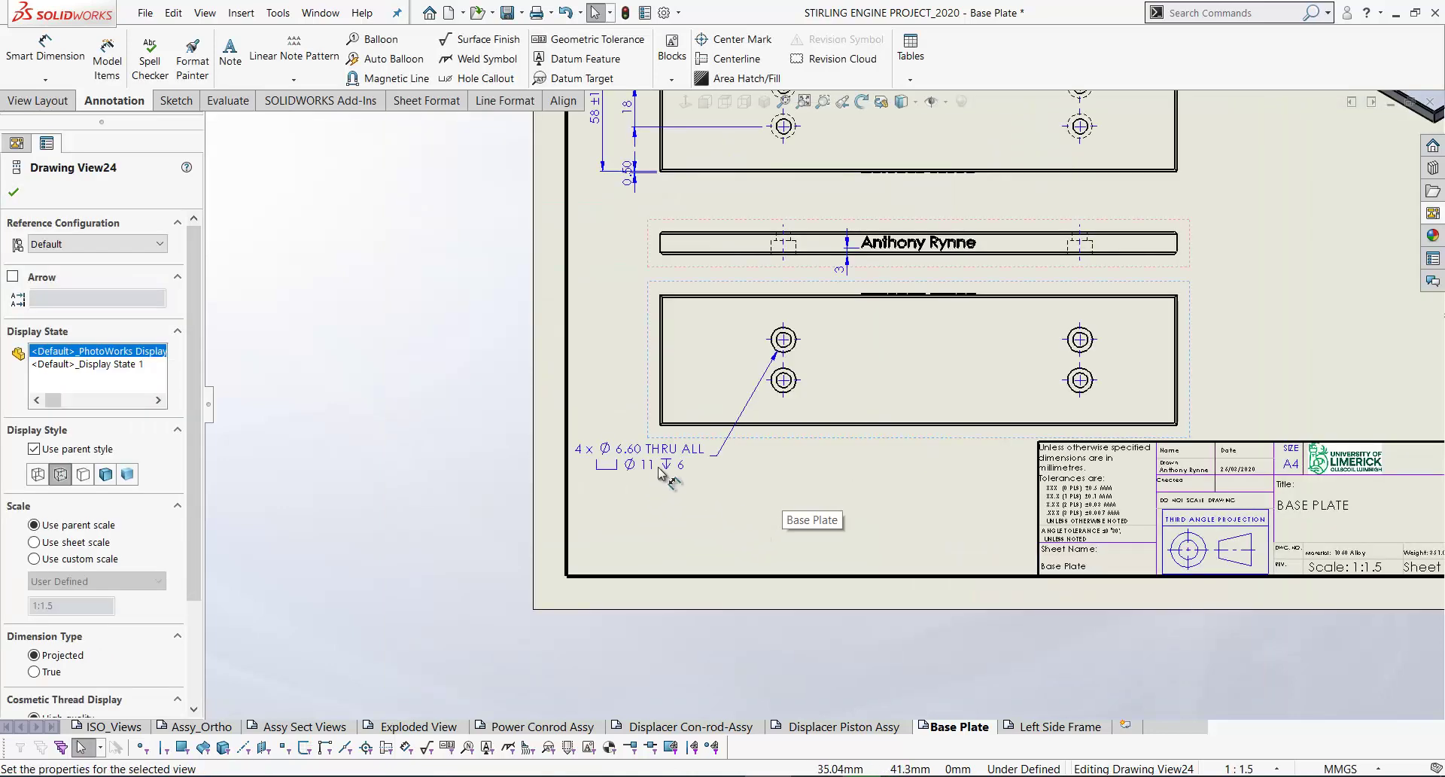
scroll(749, 451, "down", 1)
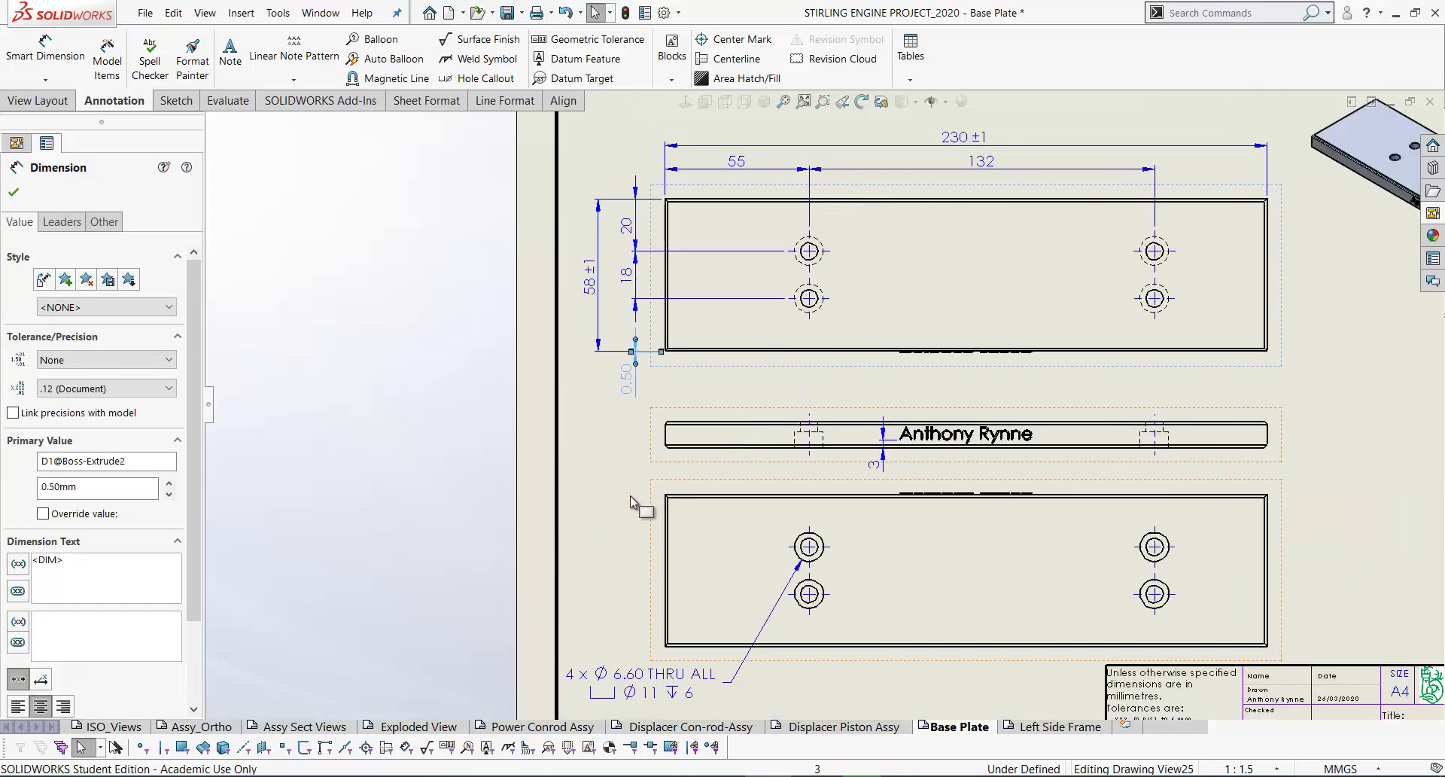
Dimension the plate's 10 mm thickness between its long edges, placed left of the plate
mouse_move(869, 508)
middle_mouse_down()
mouse_move(833, 461)
mouse_move(675, 438)
mouse_move(634, 458)
middle_mouse_up()
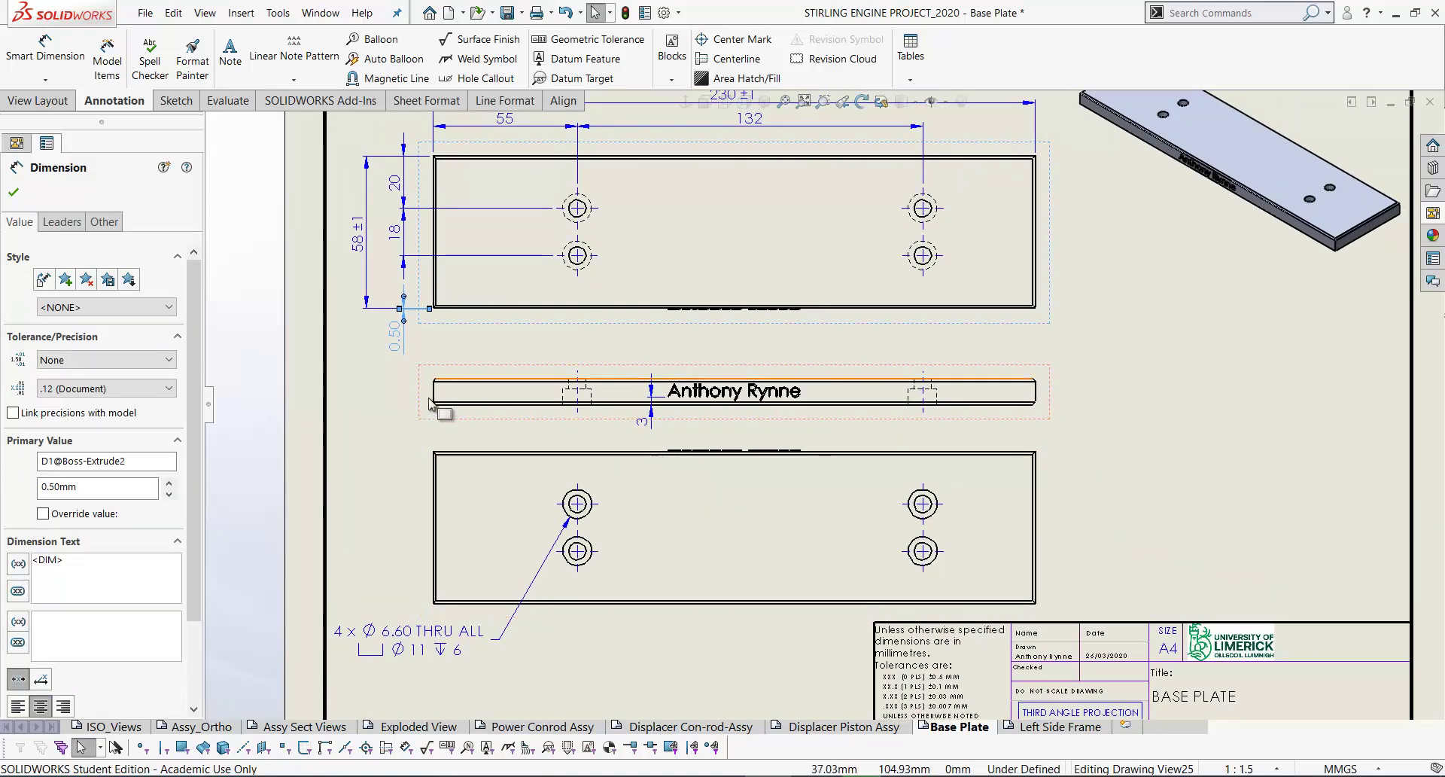
middle_click_drag(536, 397, 604, 361)
scroll(472, 367, "down", 1)
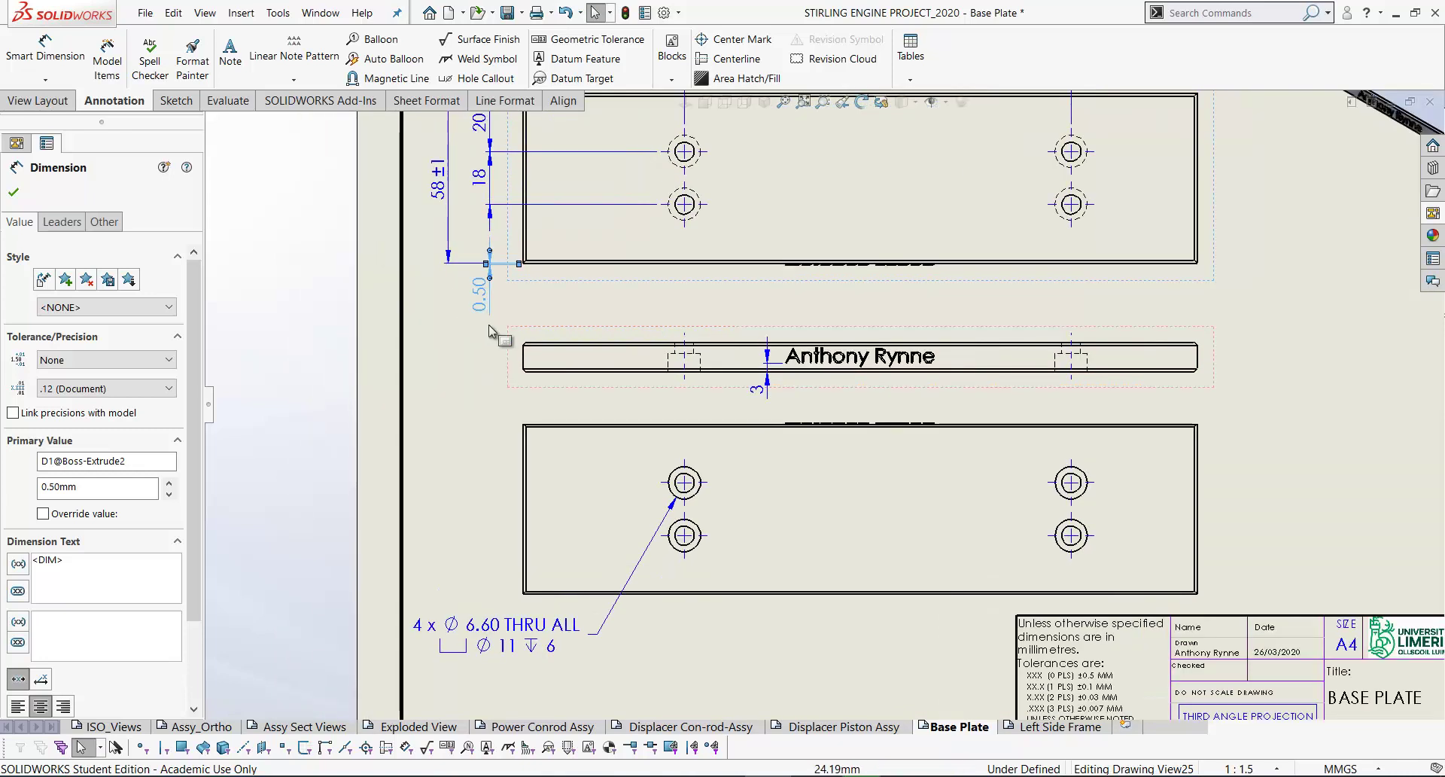
right_click_drag(290, 413, 294, 278)
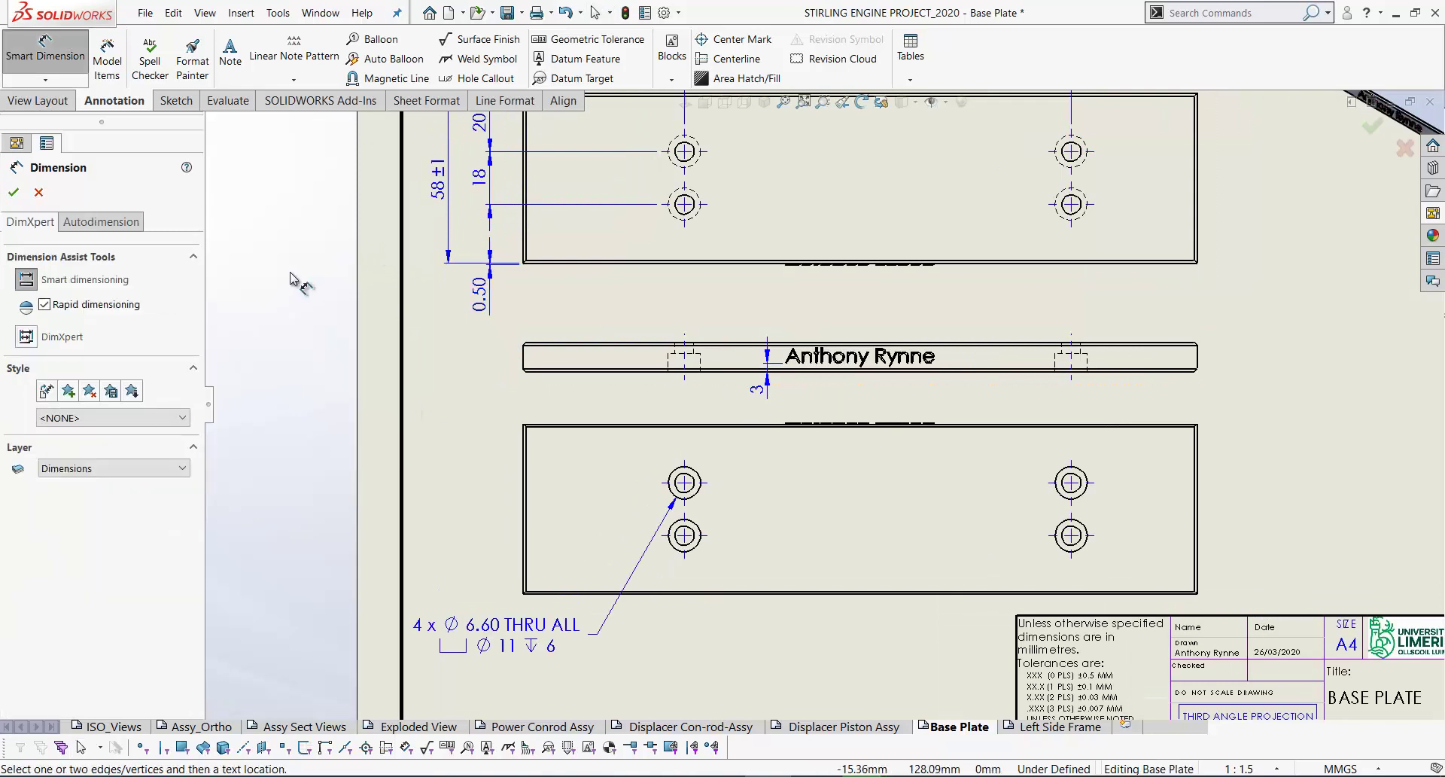
scroll(561, 407, "down", 1)
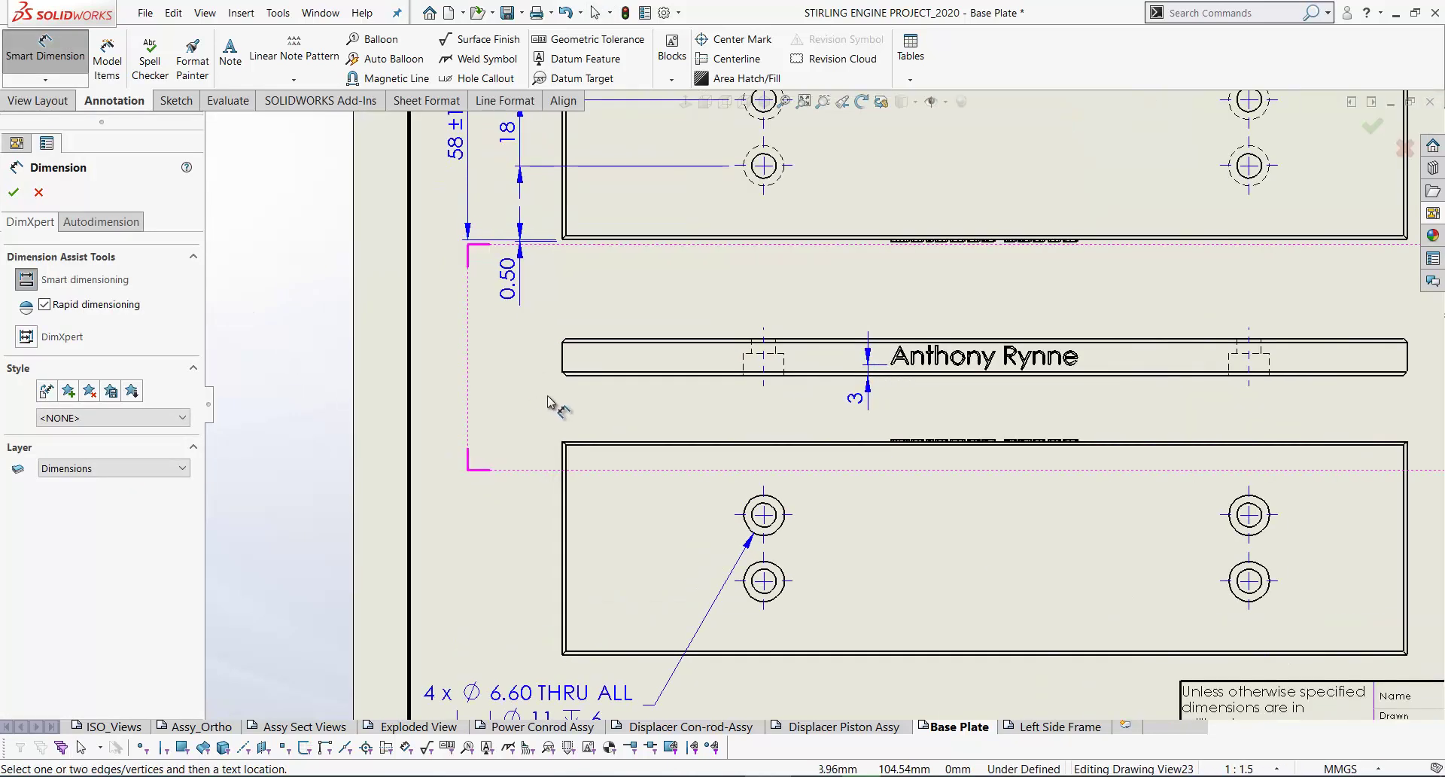
left_click(572, 374)
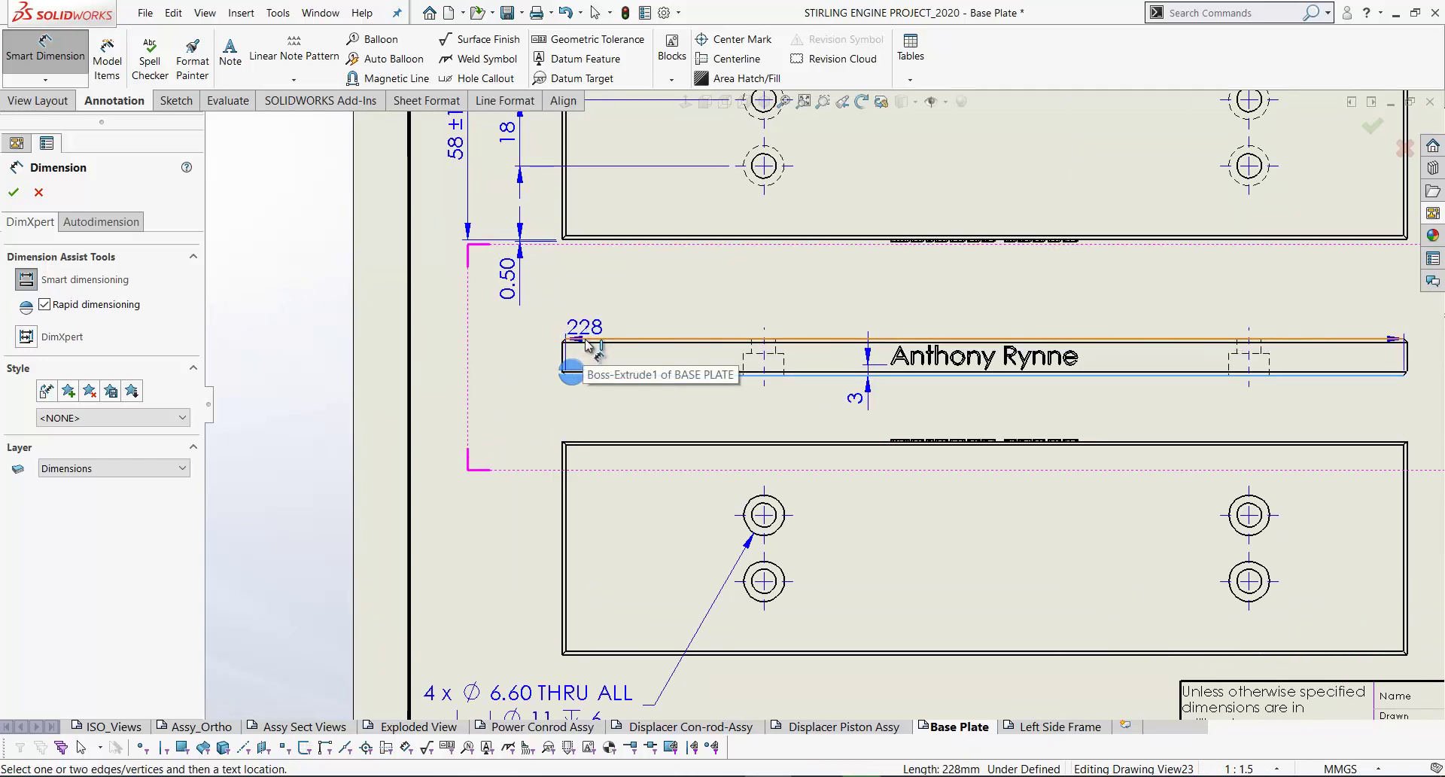
left_click(588, 341)
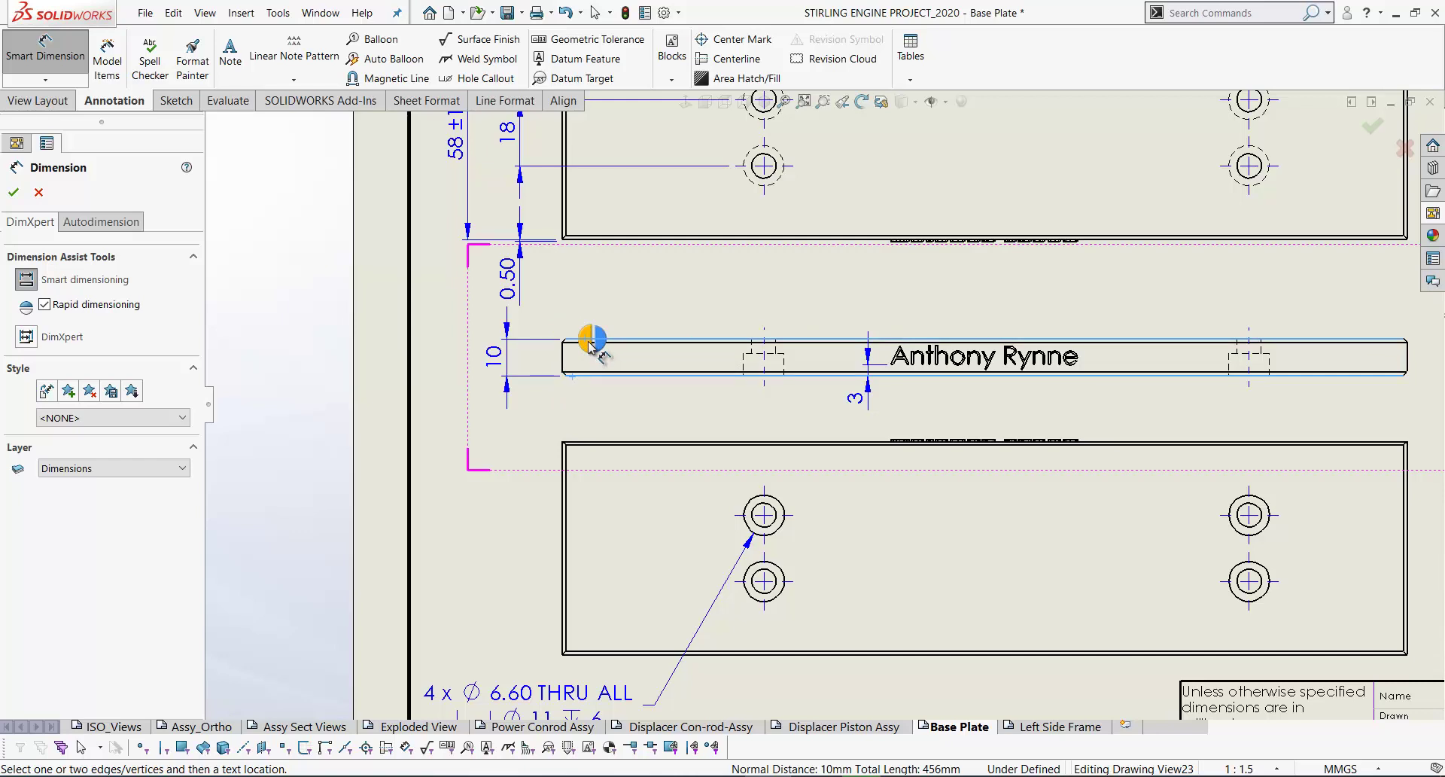
left_click(592, 345)
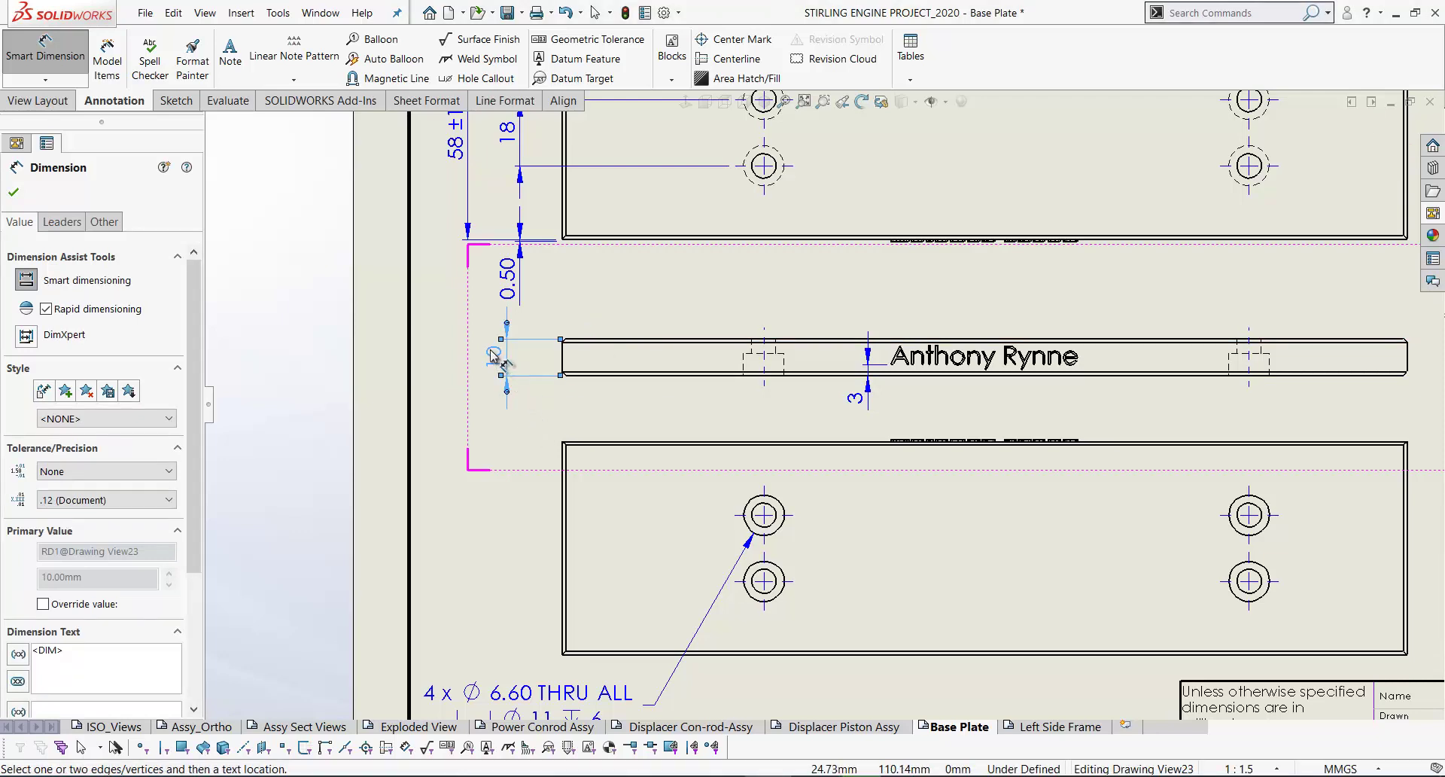
mouse_move(510, 361)
left_mouse_down()
mouse_move(495, 360)
mouse_move(537, 357)
left_mouse_up()
left_click(484, 541)
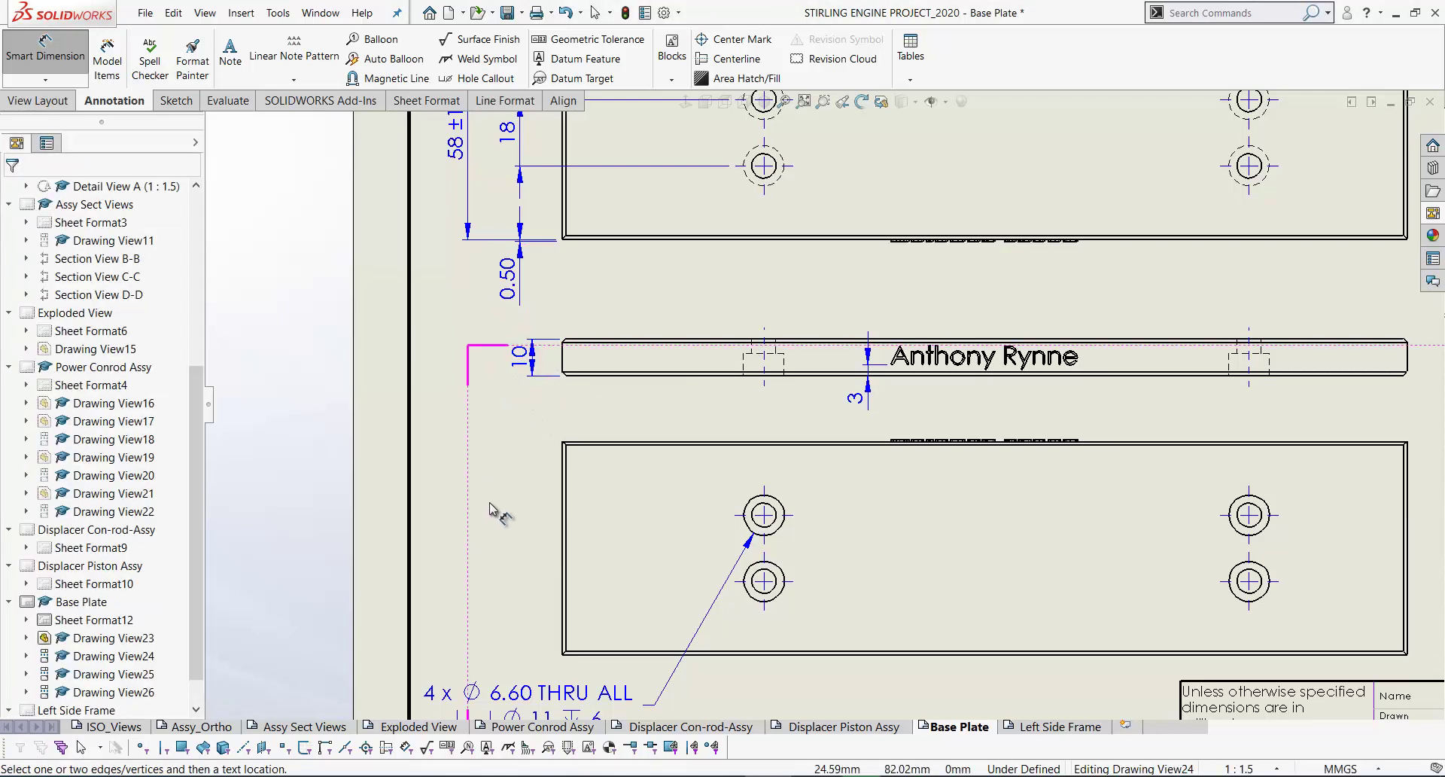
Flip the 10 dimension's arrows to the inside
scroll(523, 331, "down", 2)
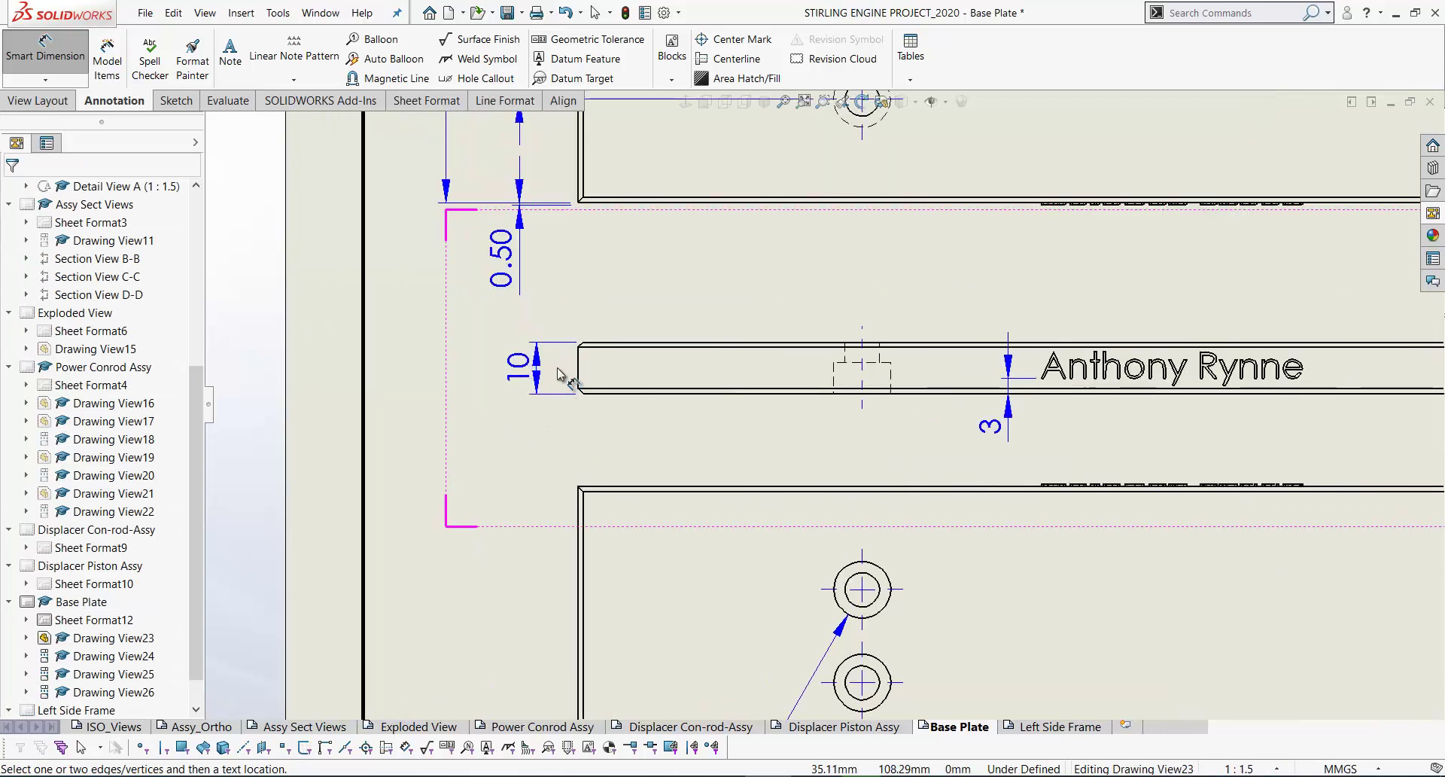
left_click(537, 364)
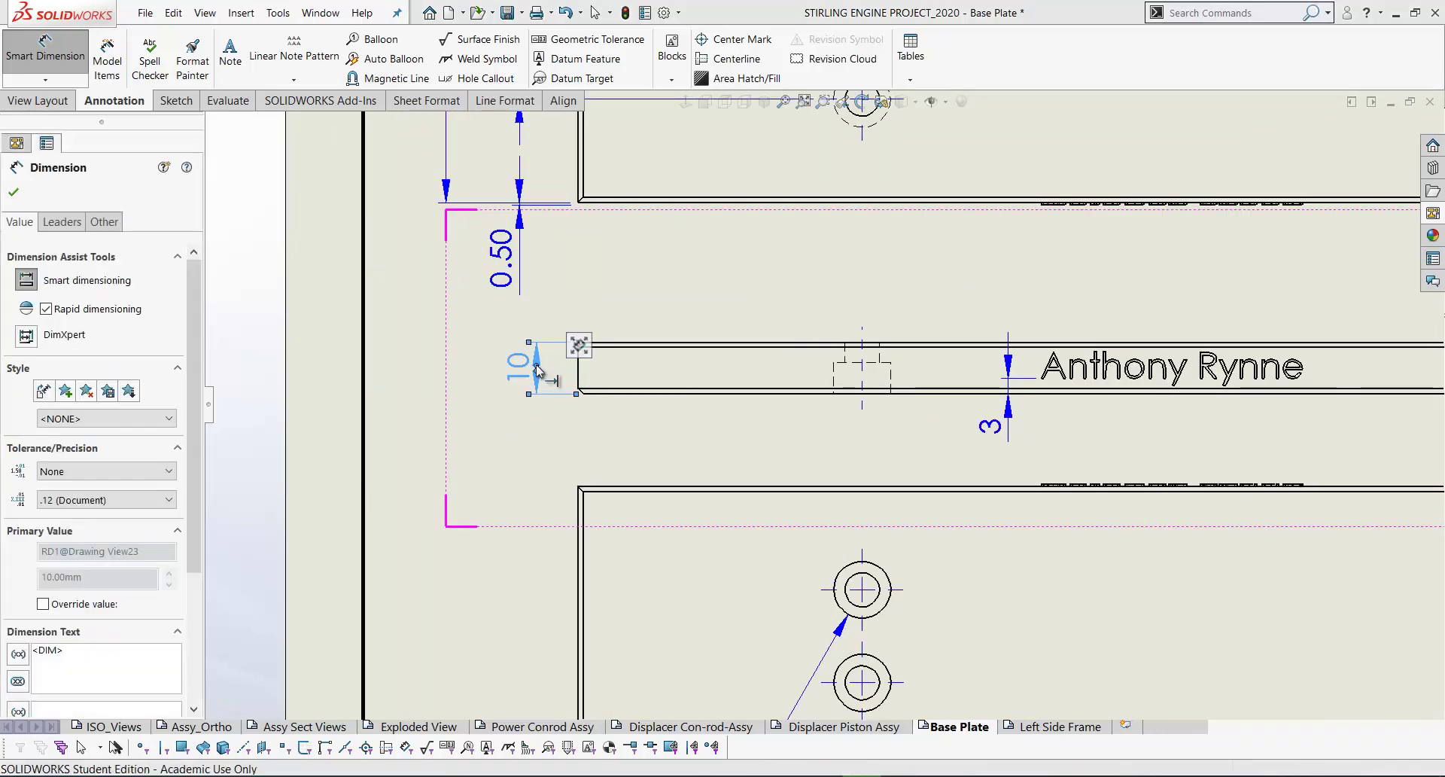
left_click(536, 320)
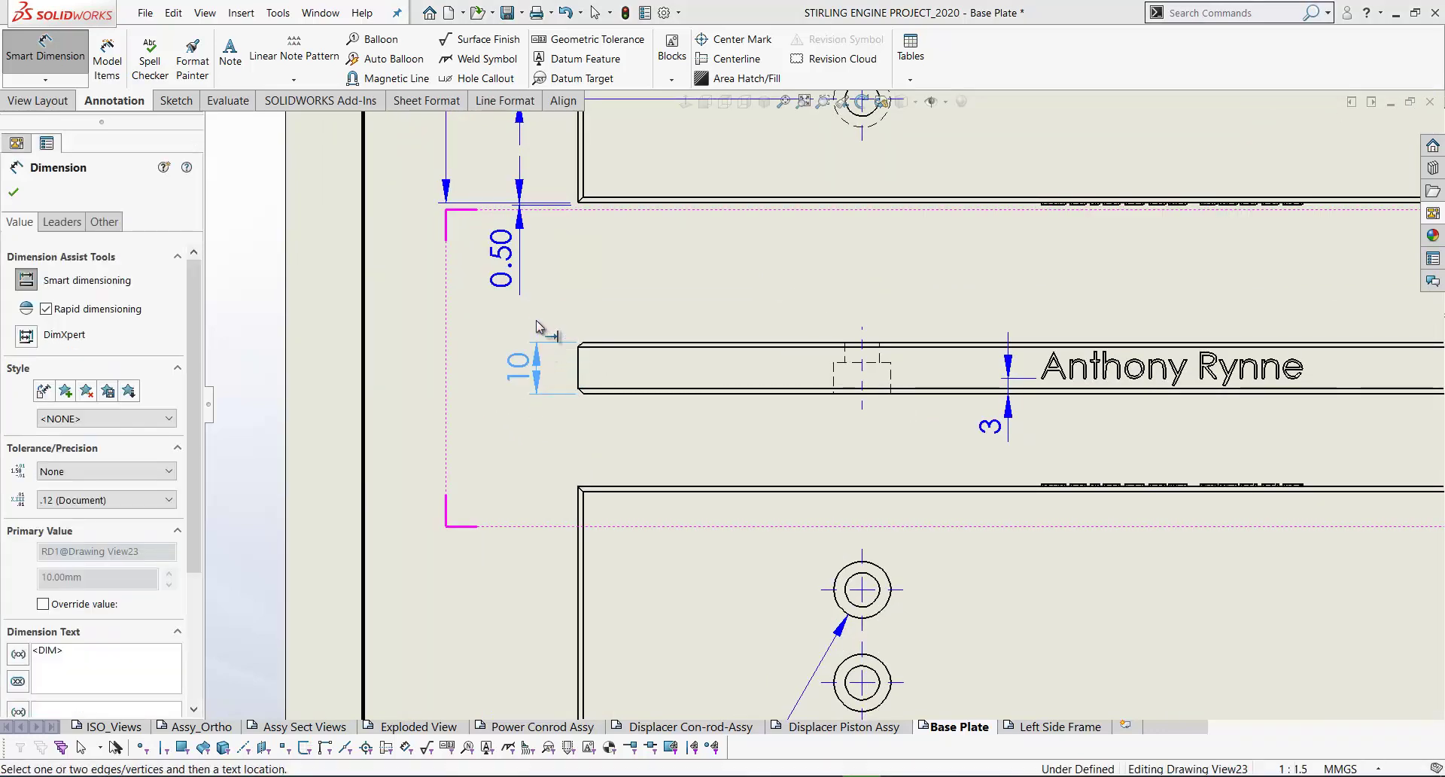
left_click(484, 433)
scroll(832, 462, "up", 1)
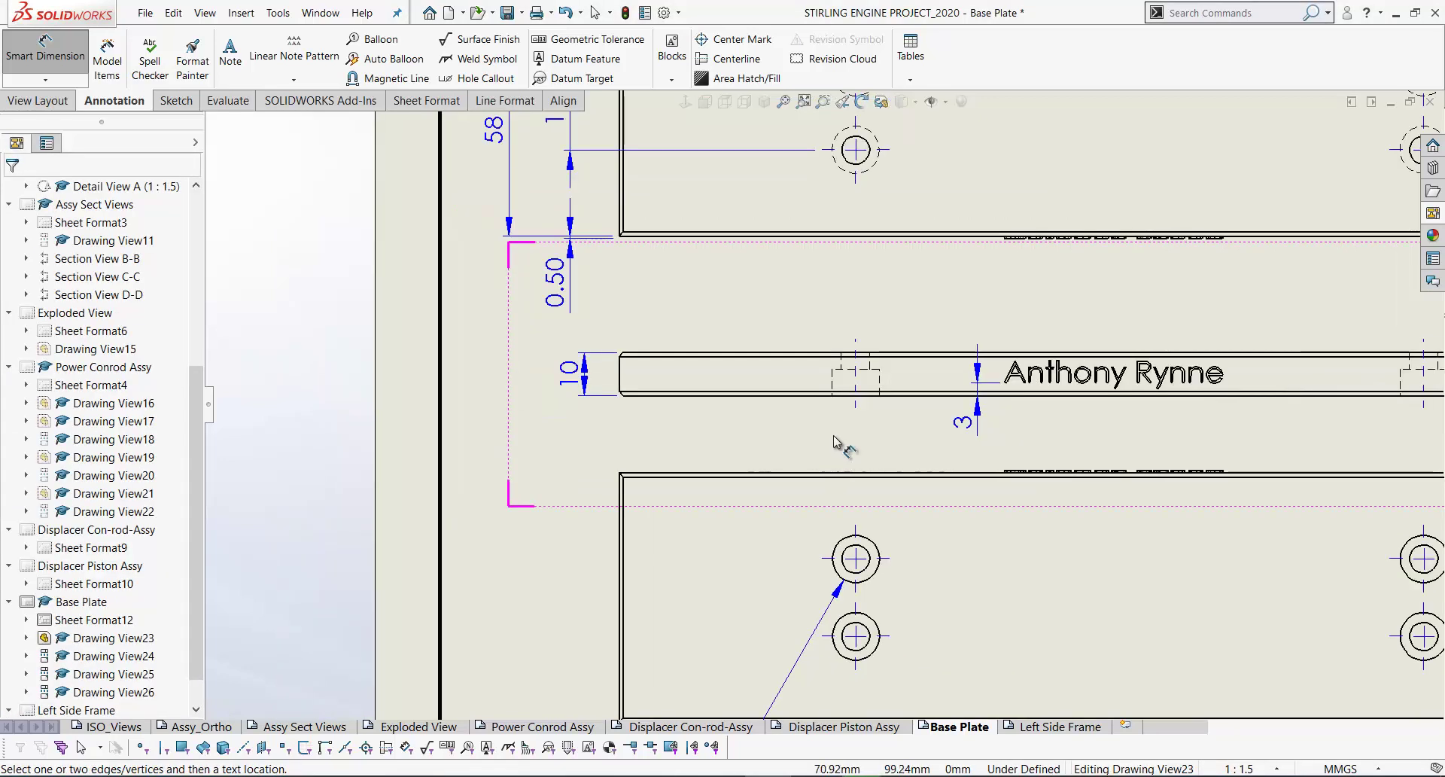
mouse_move(846, 444)
middle_mouse_down()
mouse_move(703, 422)
mouse_move(626, 438)
mouse_move(617, 419)
middle_mouse_up()
Dimension the left-end chamfer as 1 X 45° and place its text above the plate
scroll(585, 401, "down", 3)
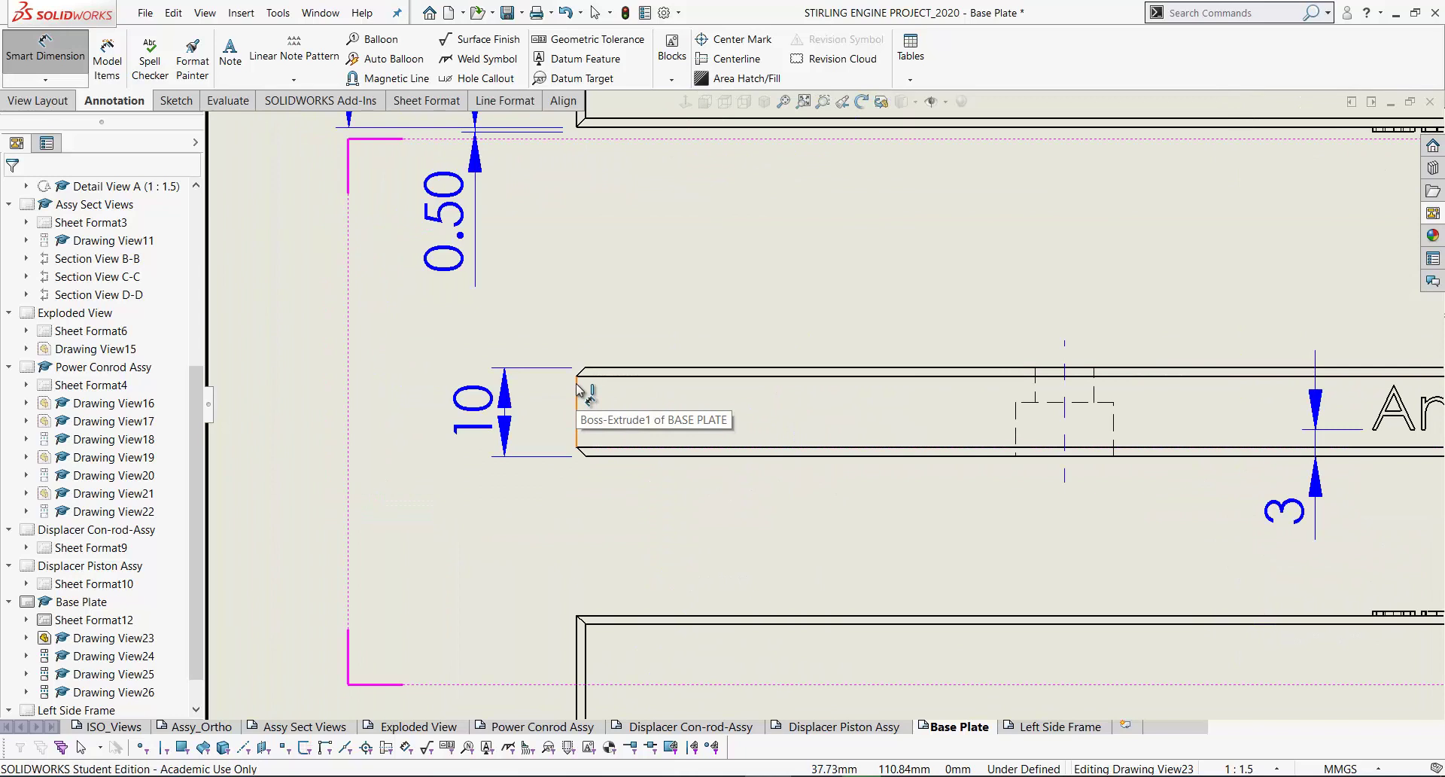
left_click(579, 390)
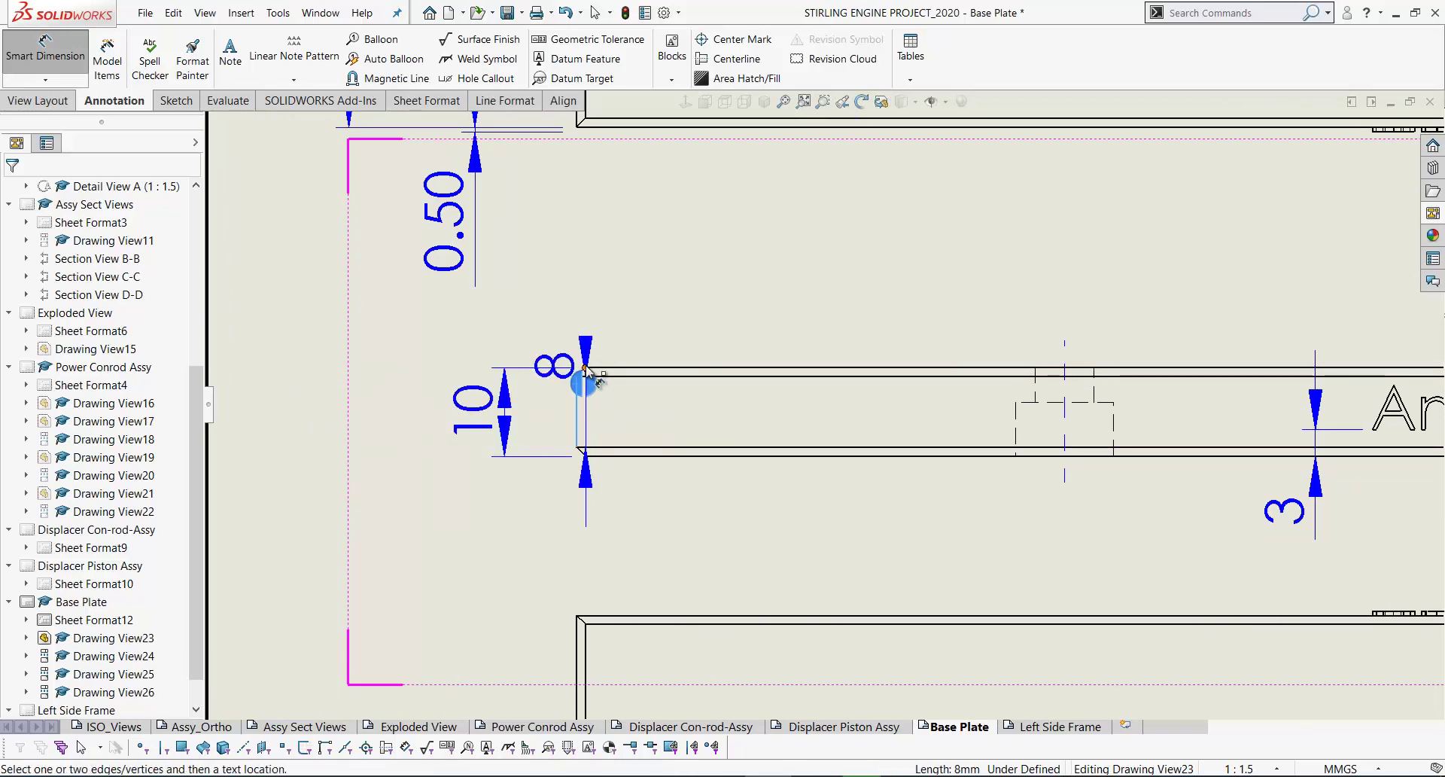
left_click(586, 370)
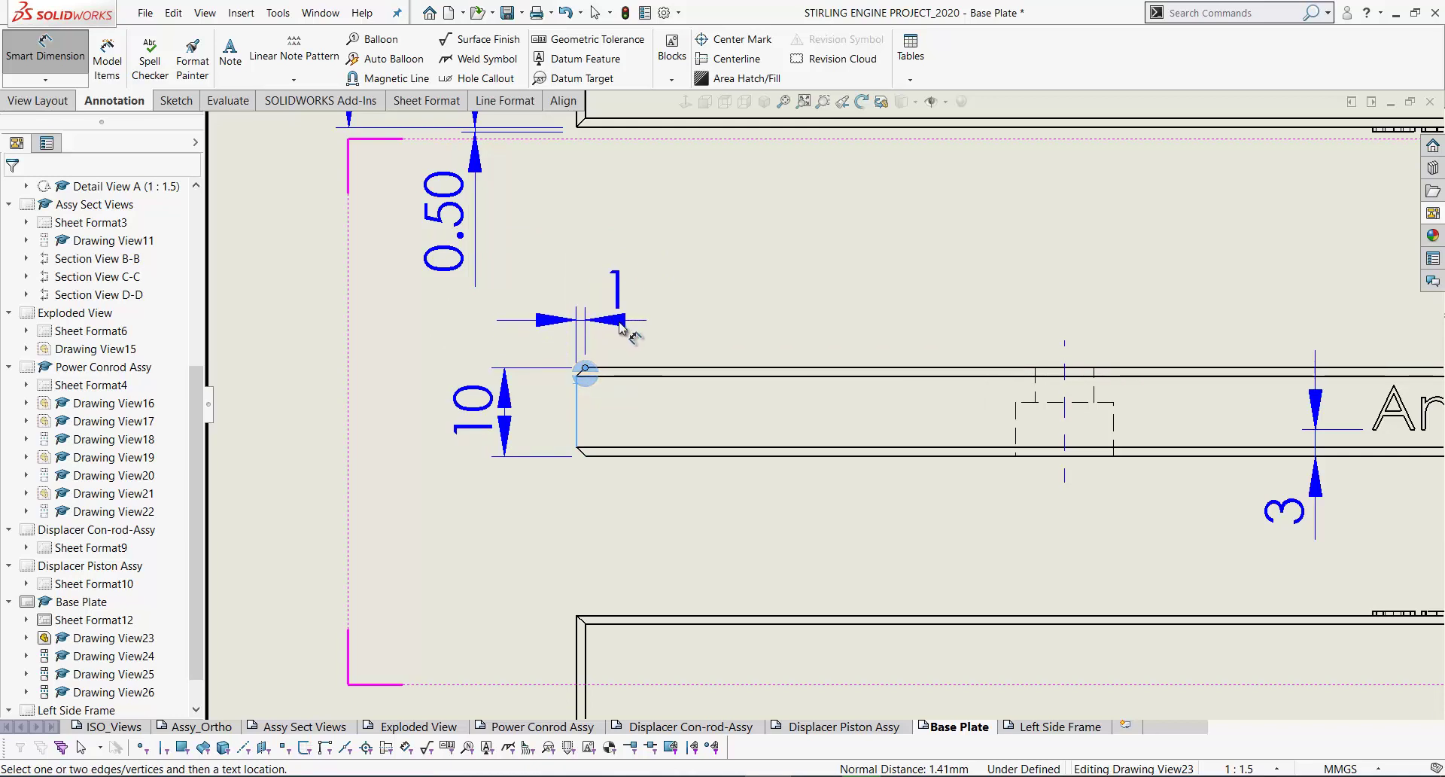
left_click(644, 327)
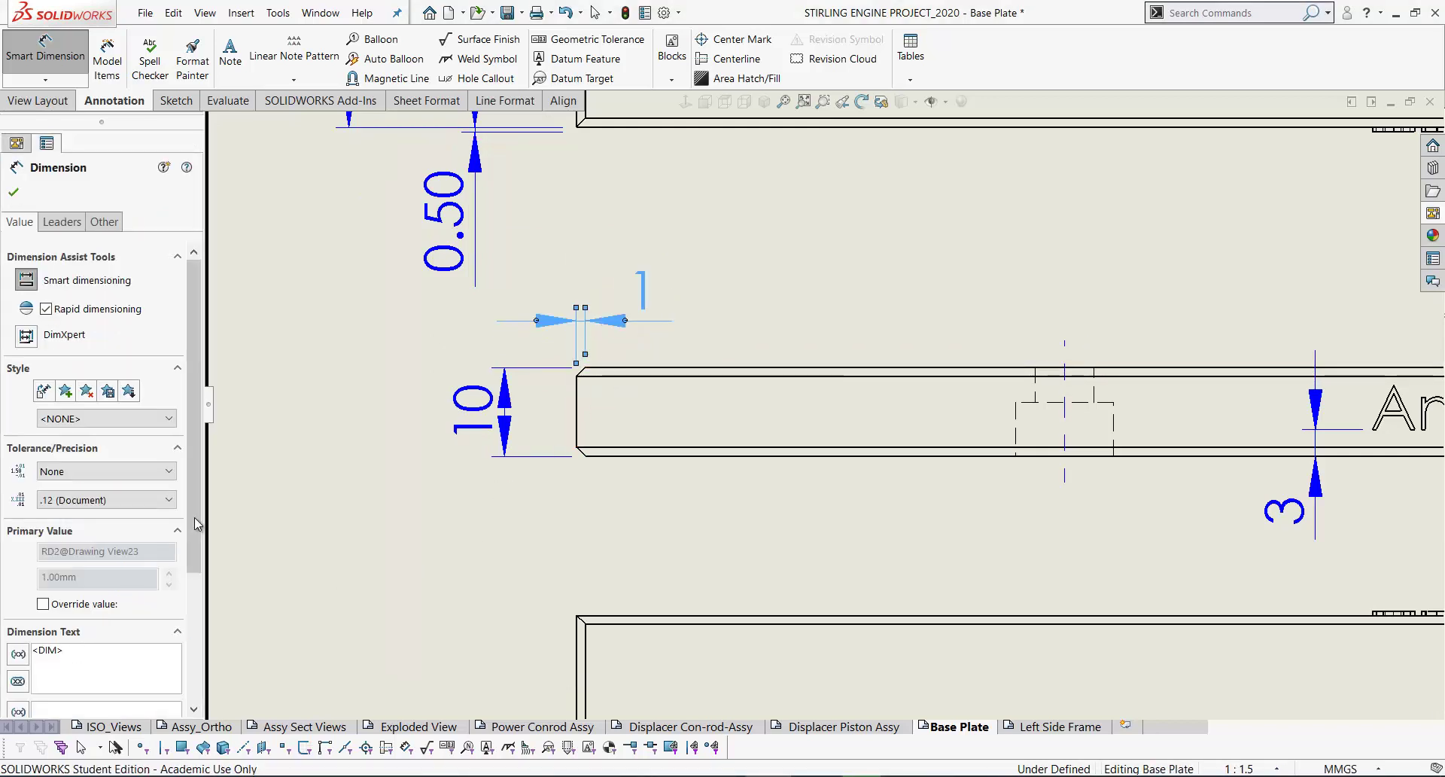
left_click_drag(194, 522, 197, 418)
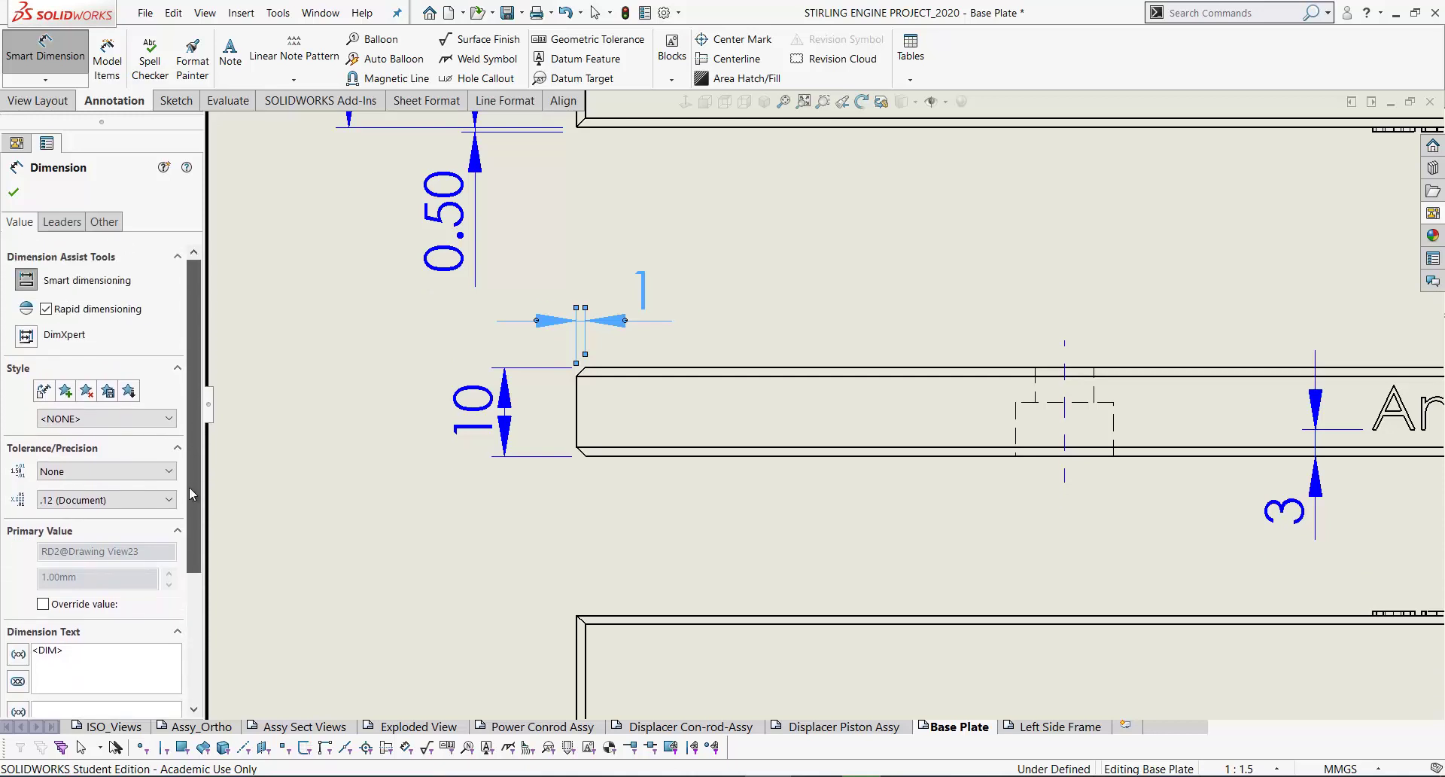
scroll(188, 499, "down", 3)
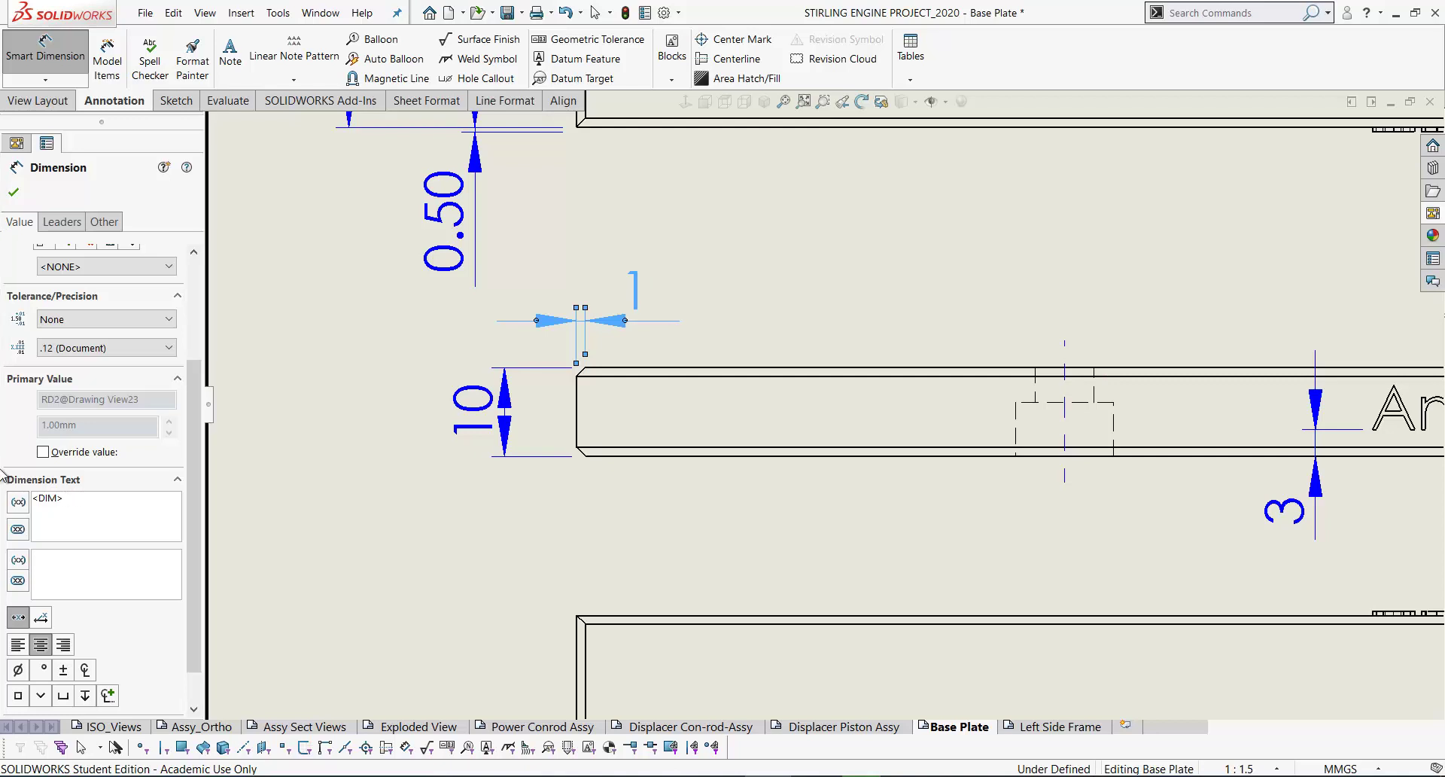
type("X 45")
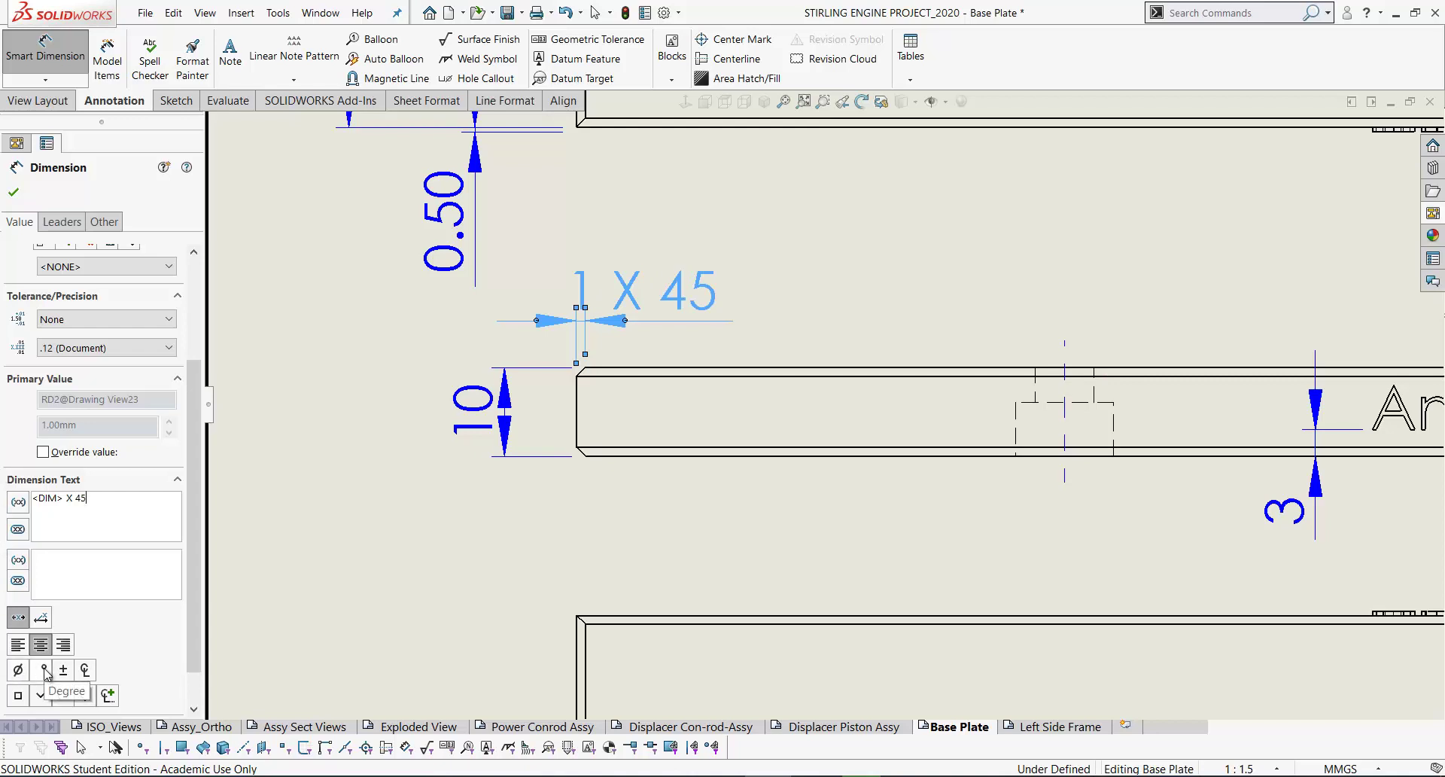
left_click(45, 670)
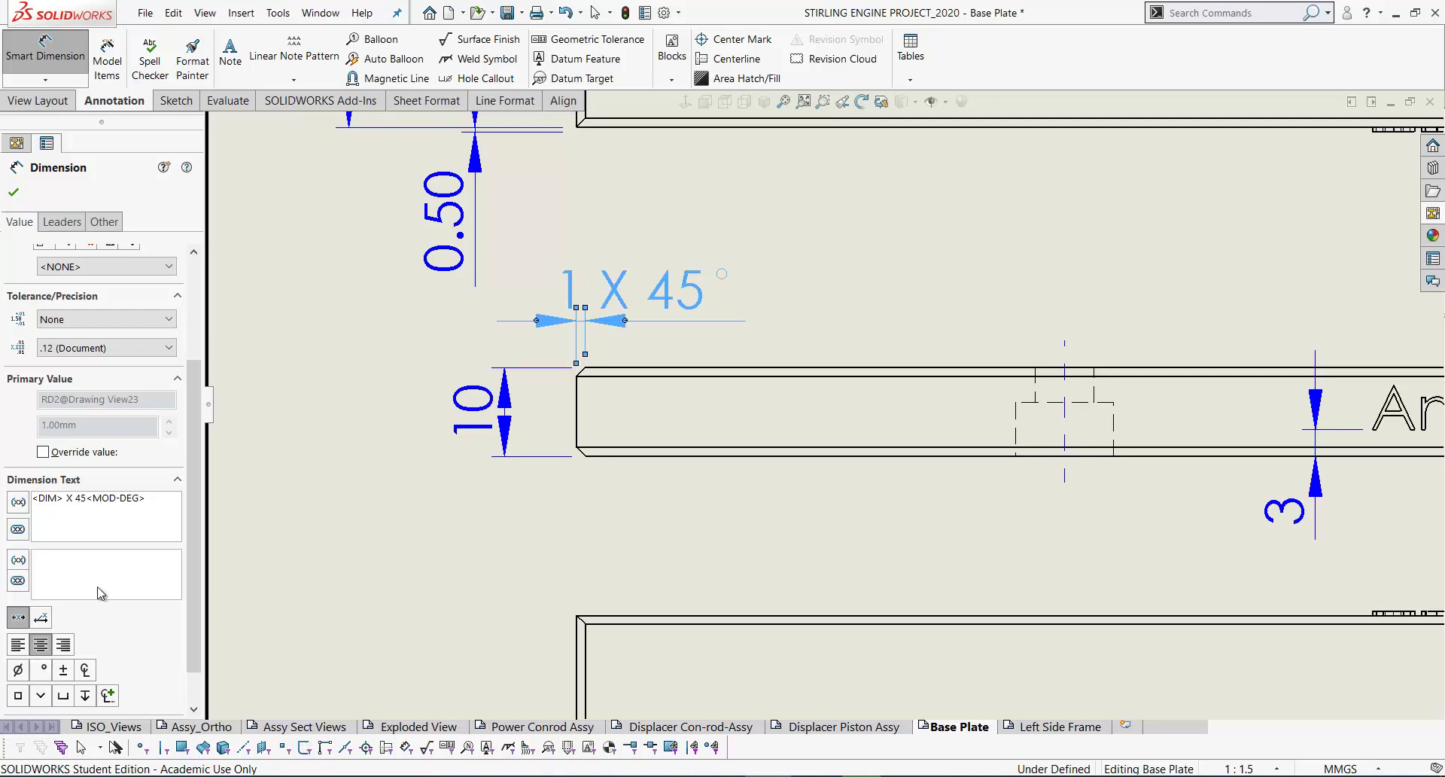
left_click(13, 193)
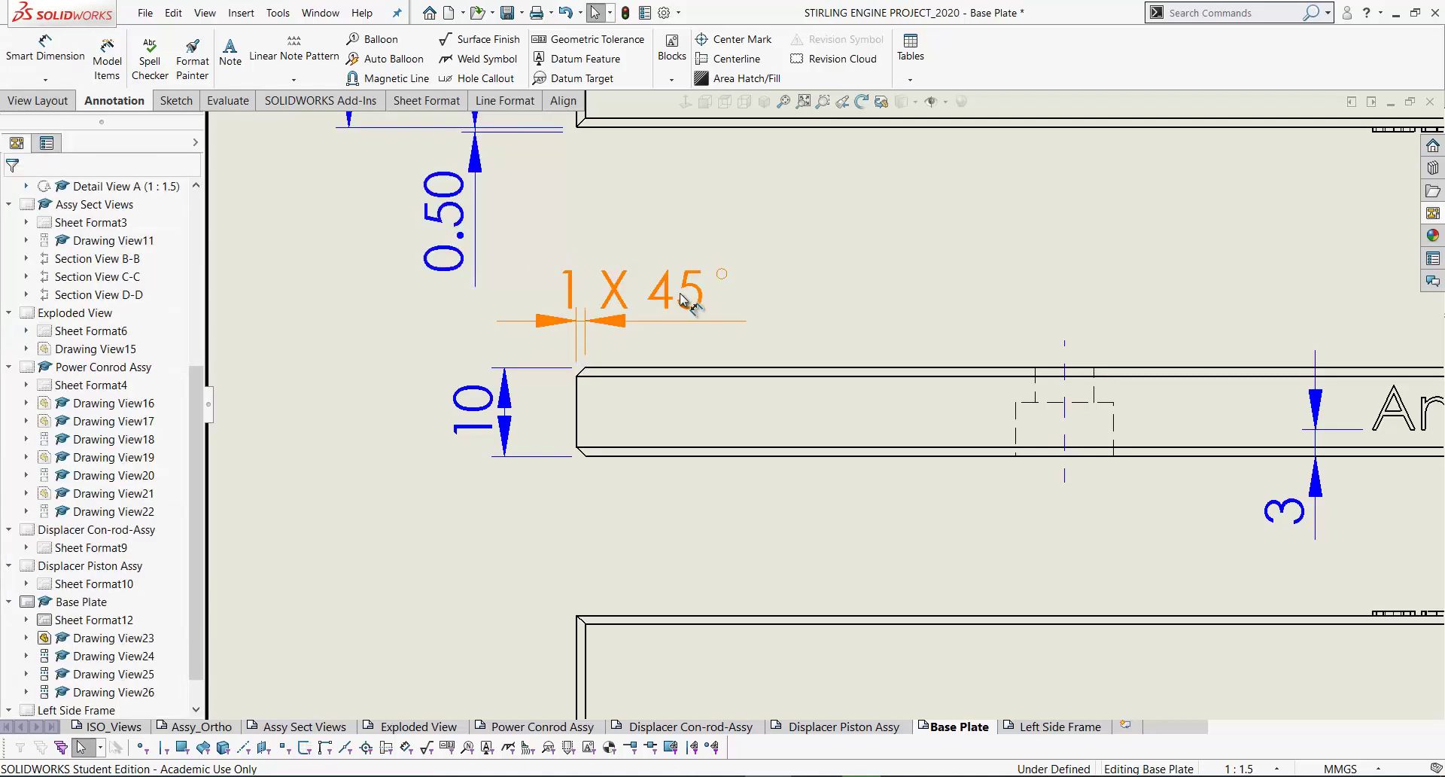
left_click_drag(691, 295, 781, 293)
scroll(817, 449, "up", 3)
left_click(590, 494)
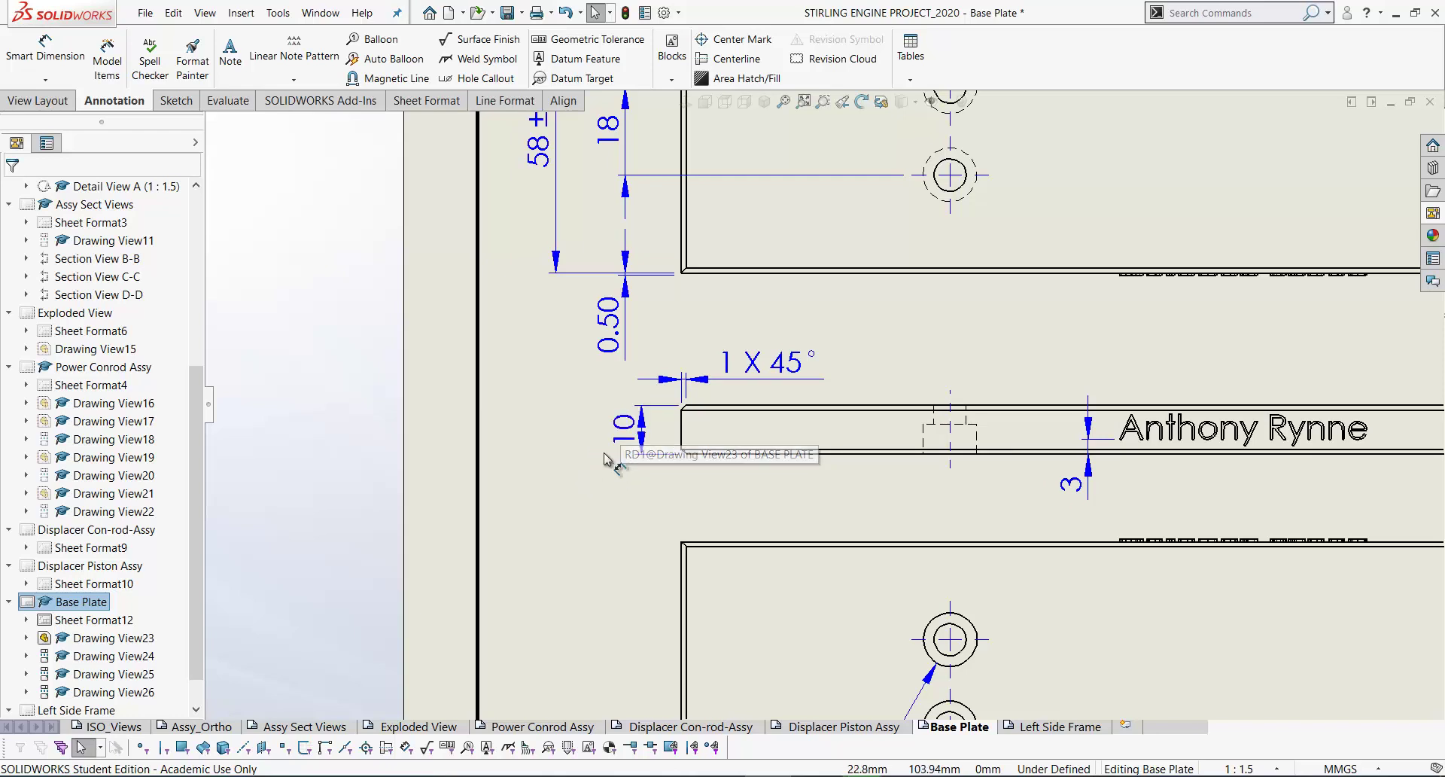
Check the top view's 55 dimension value, leaving it unchanged
scroll(878, 484, "up", 2)
middle_click_drag(838, 382, 808, 466)
left_click(766, 188)
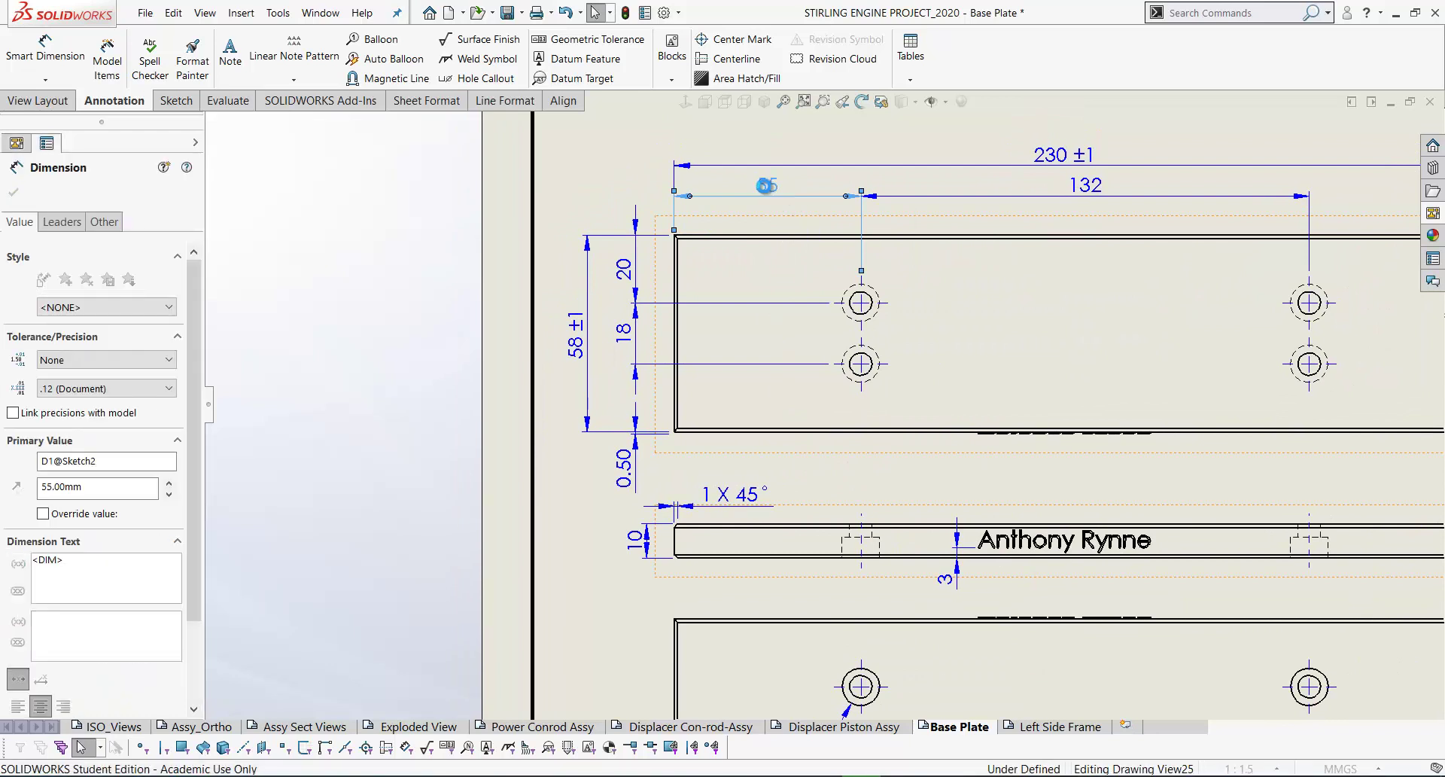
double_click(767, 188)
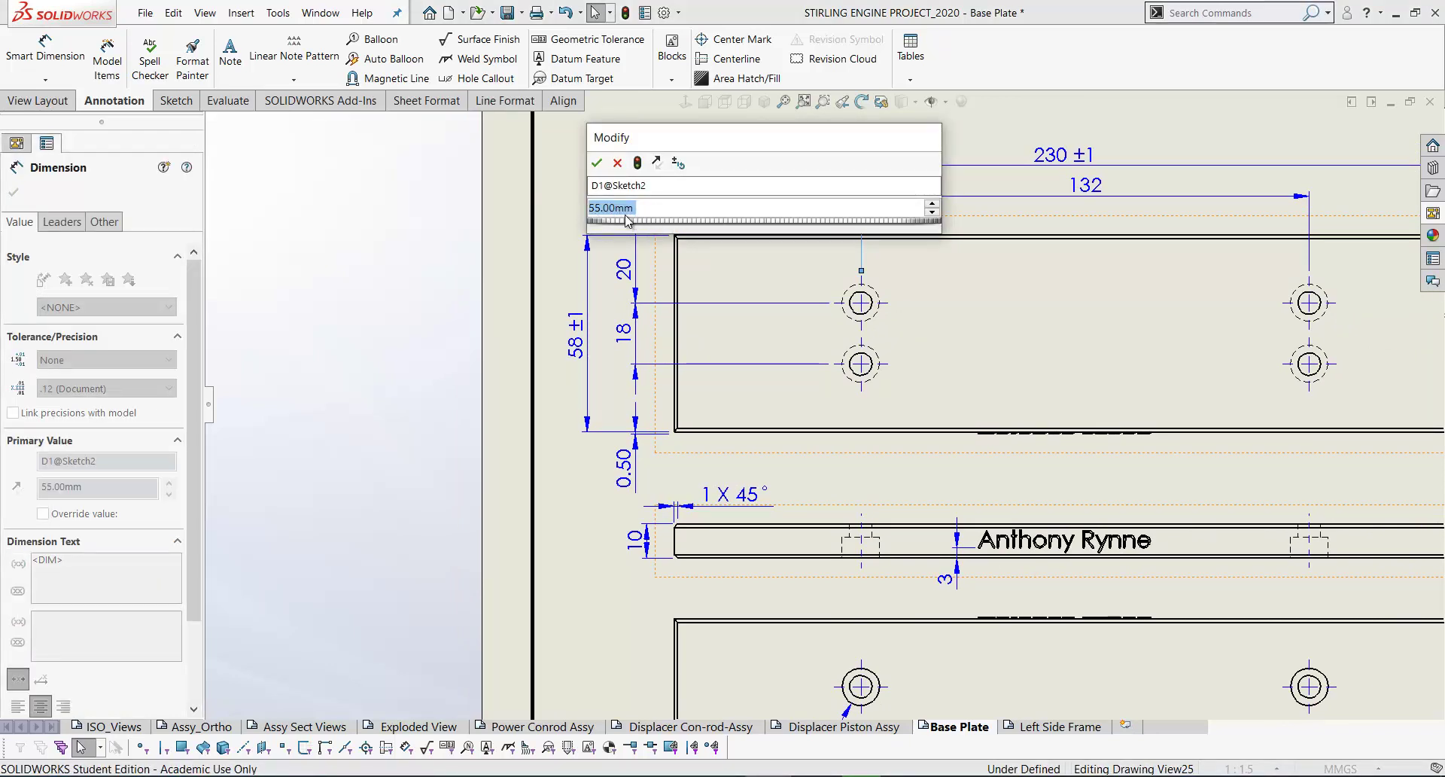
left_click(617, 165)
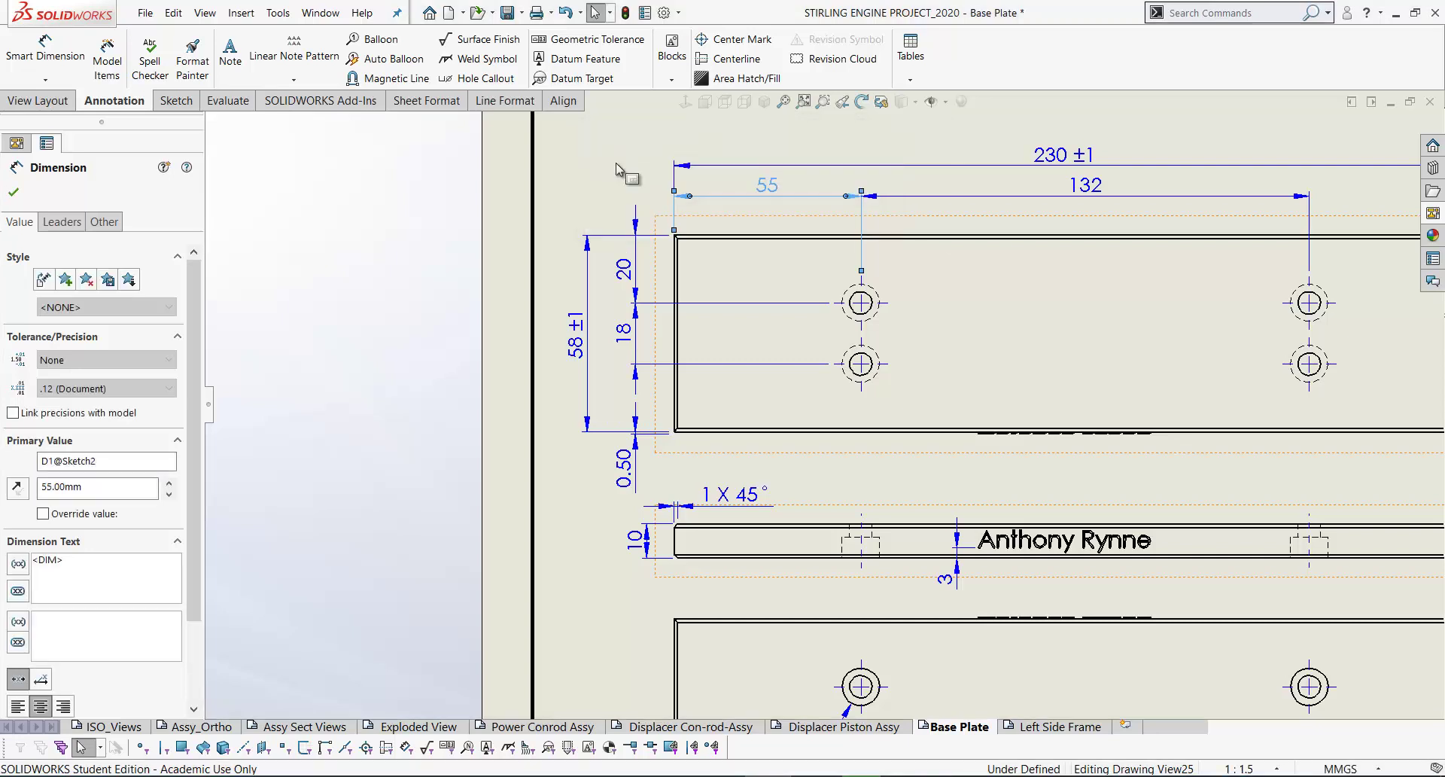
scroll(755, 529, "up", 3)
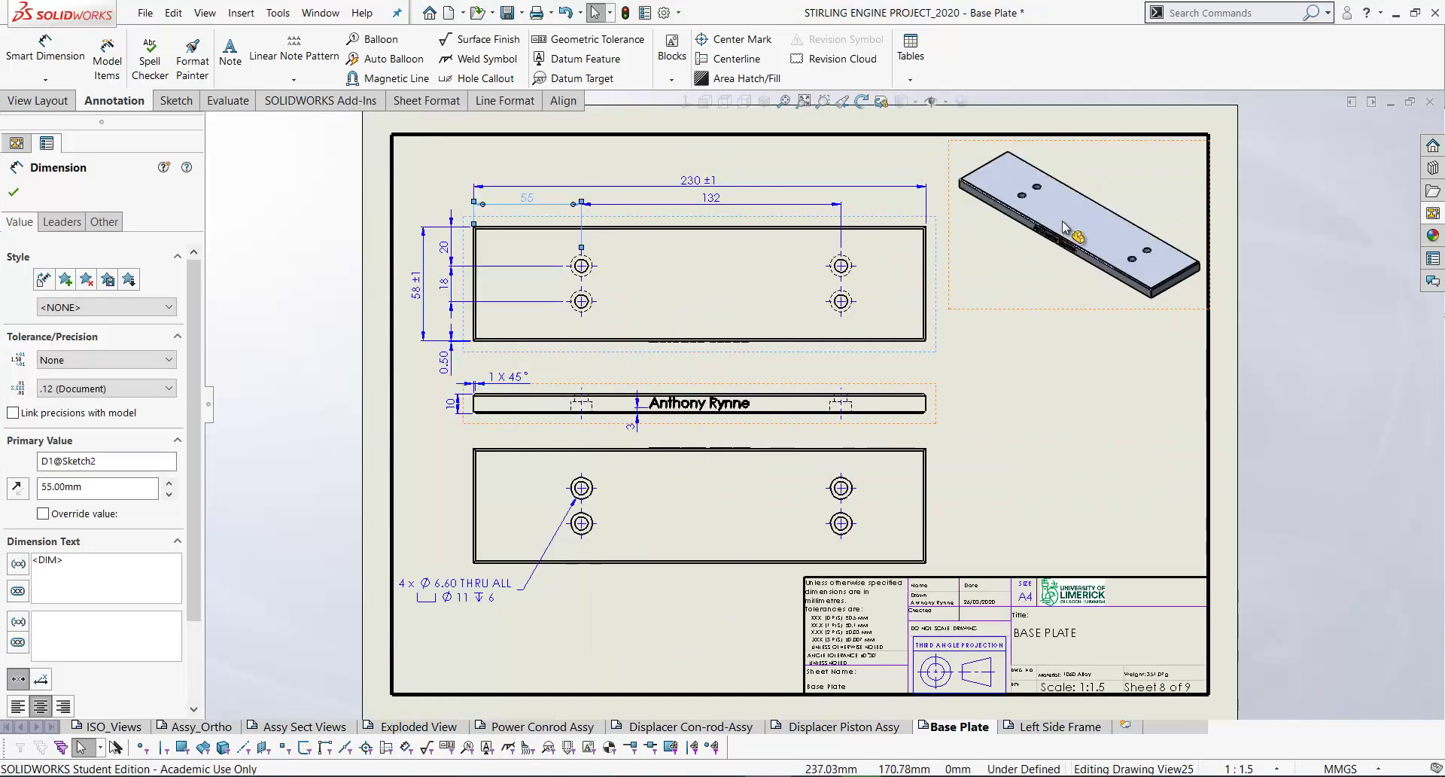
Open the base plate part and orient it to view the plate from below
left_click(1117, 153)
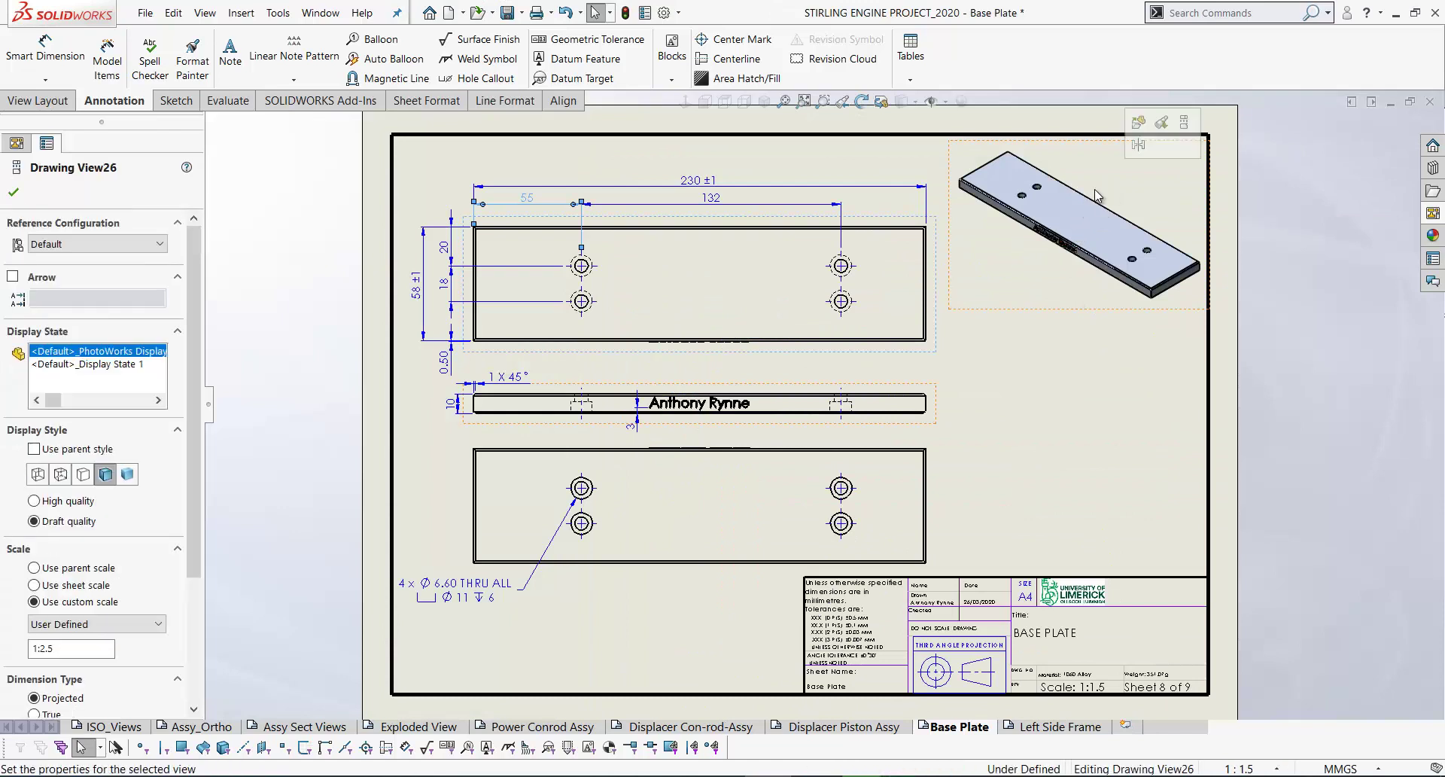
left_click(1138, 123)
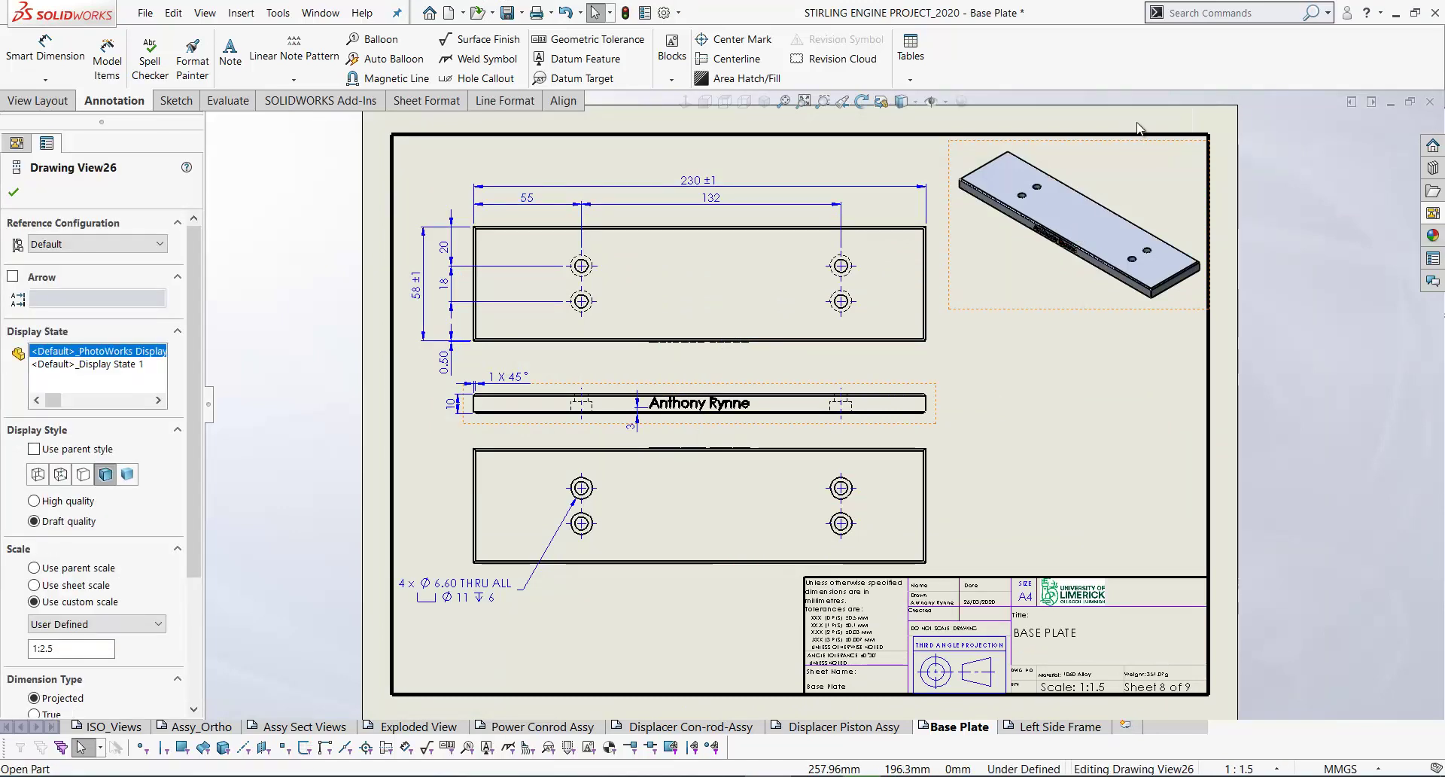
right_click_drag(992, 316, 1033, 246)
key("space")
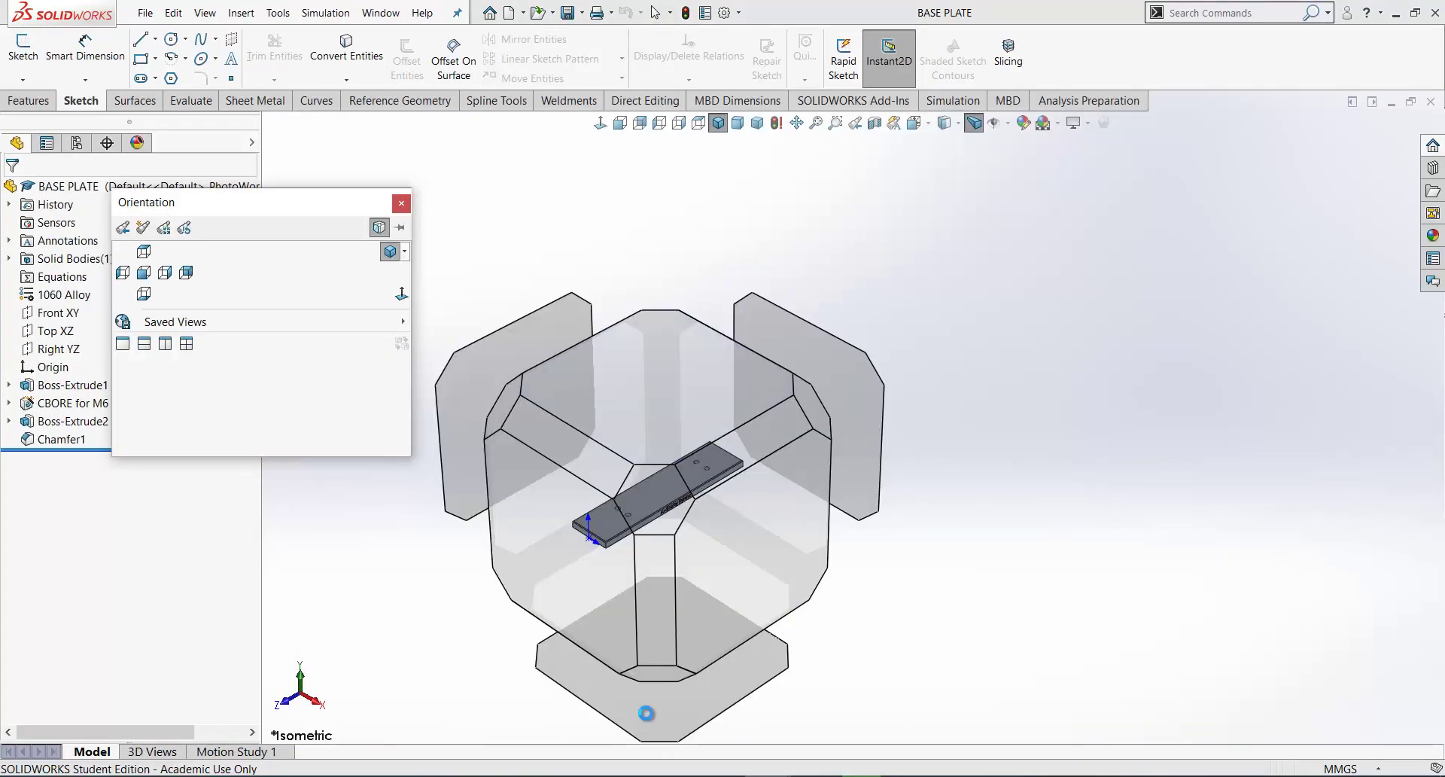
mouse_move(658, 675)
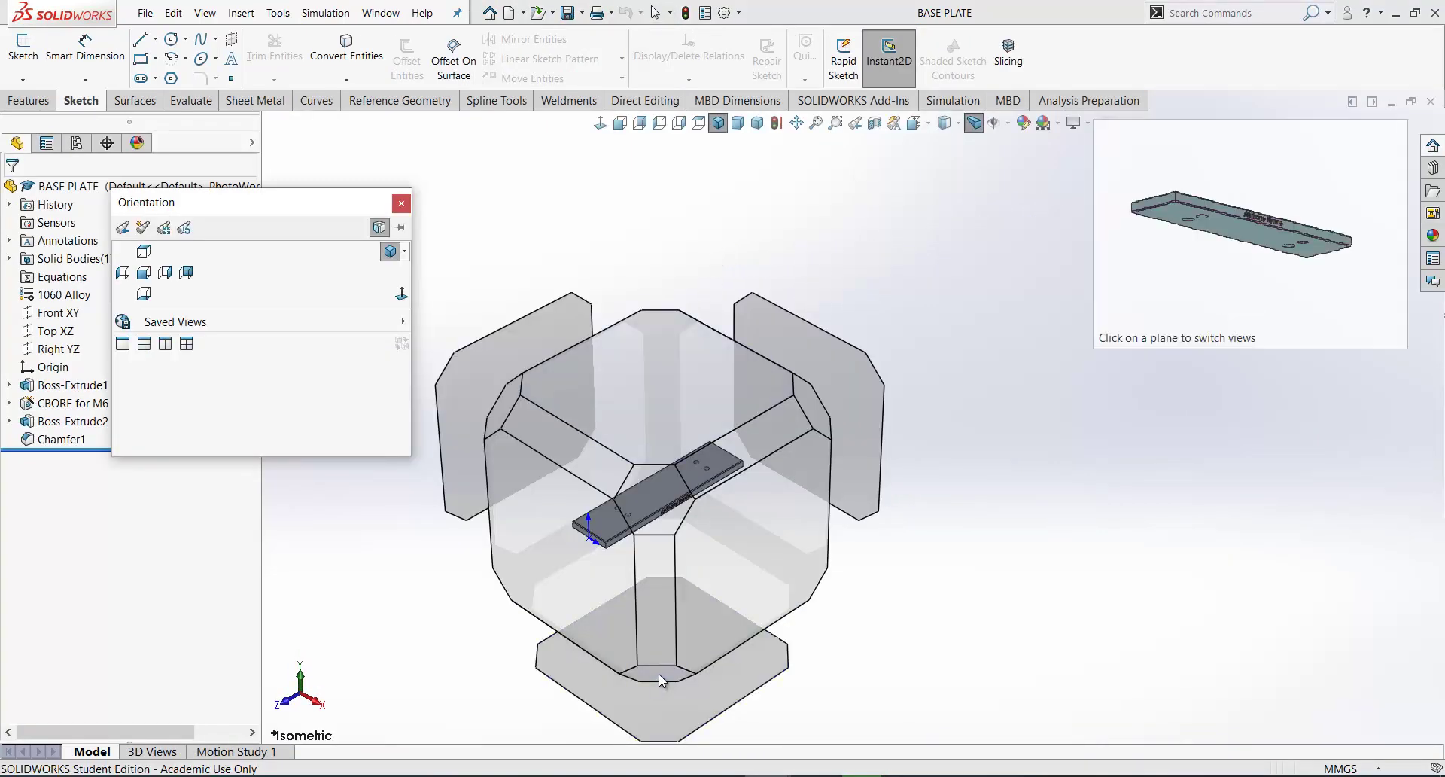
left_click(658, 674)
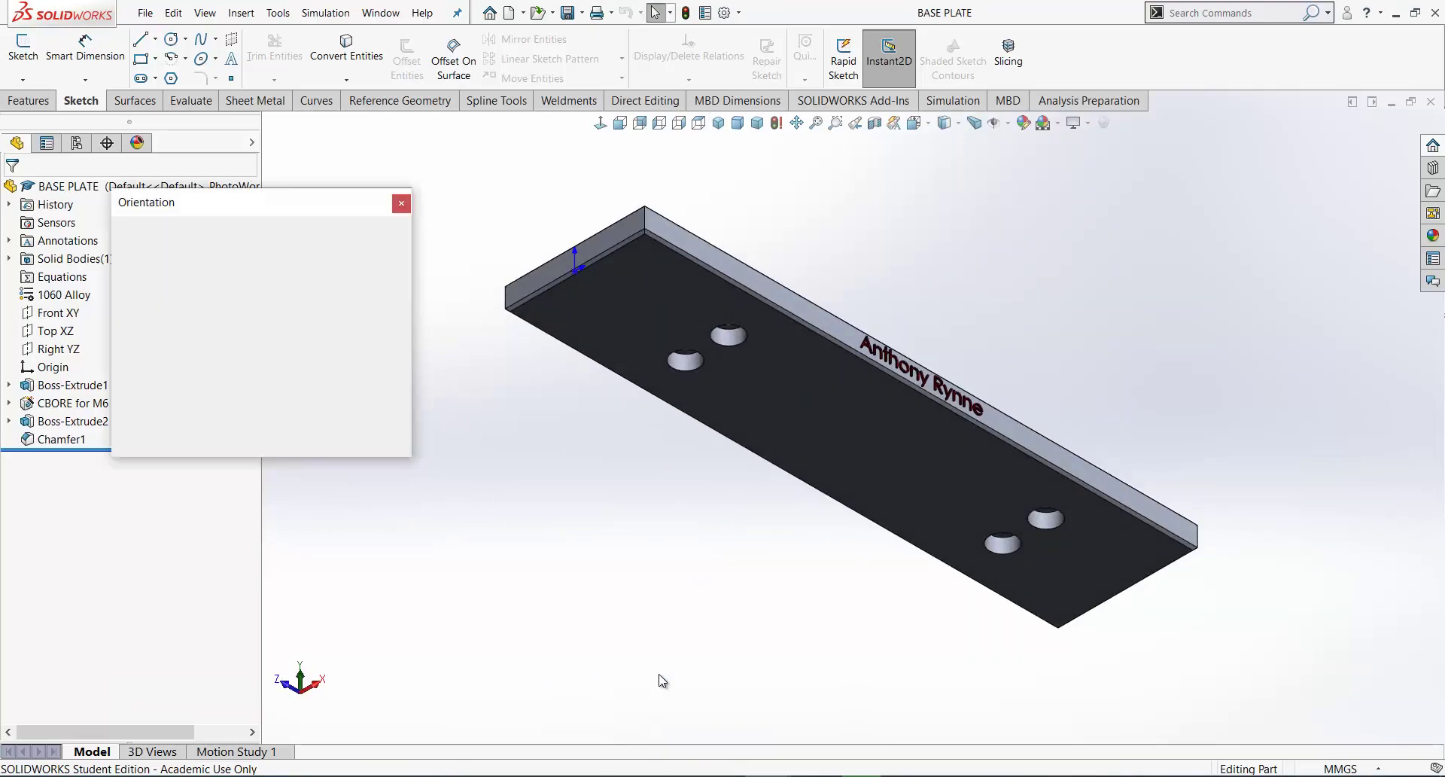
Save this orientation as named view Iso_Below and return to the drawing
key("space")
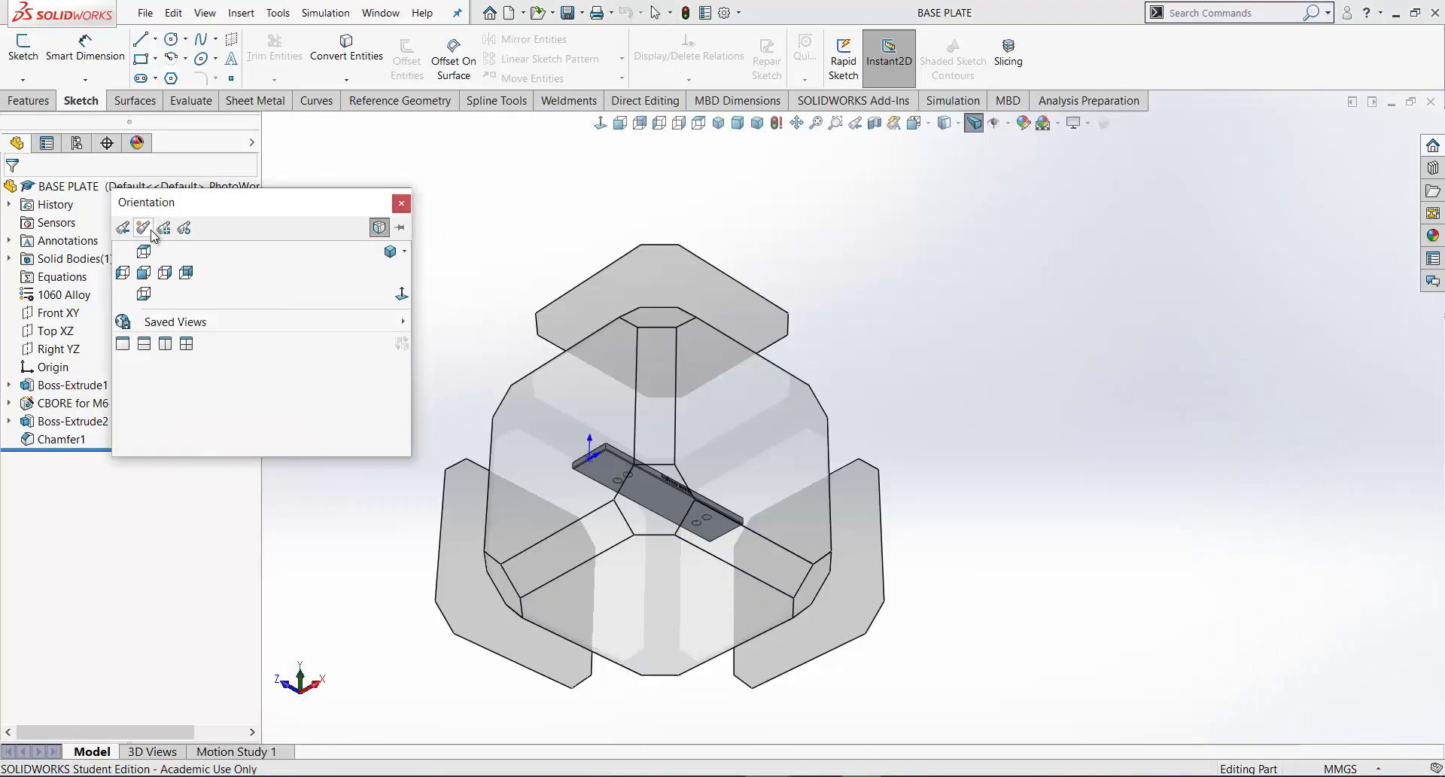
left_click(144, 230)
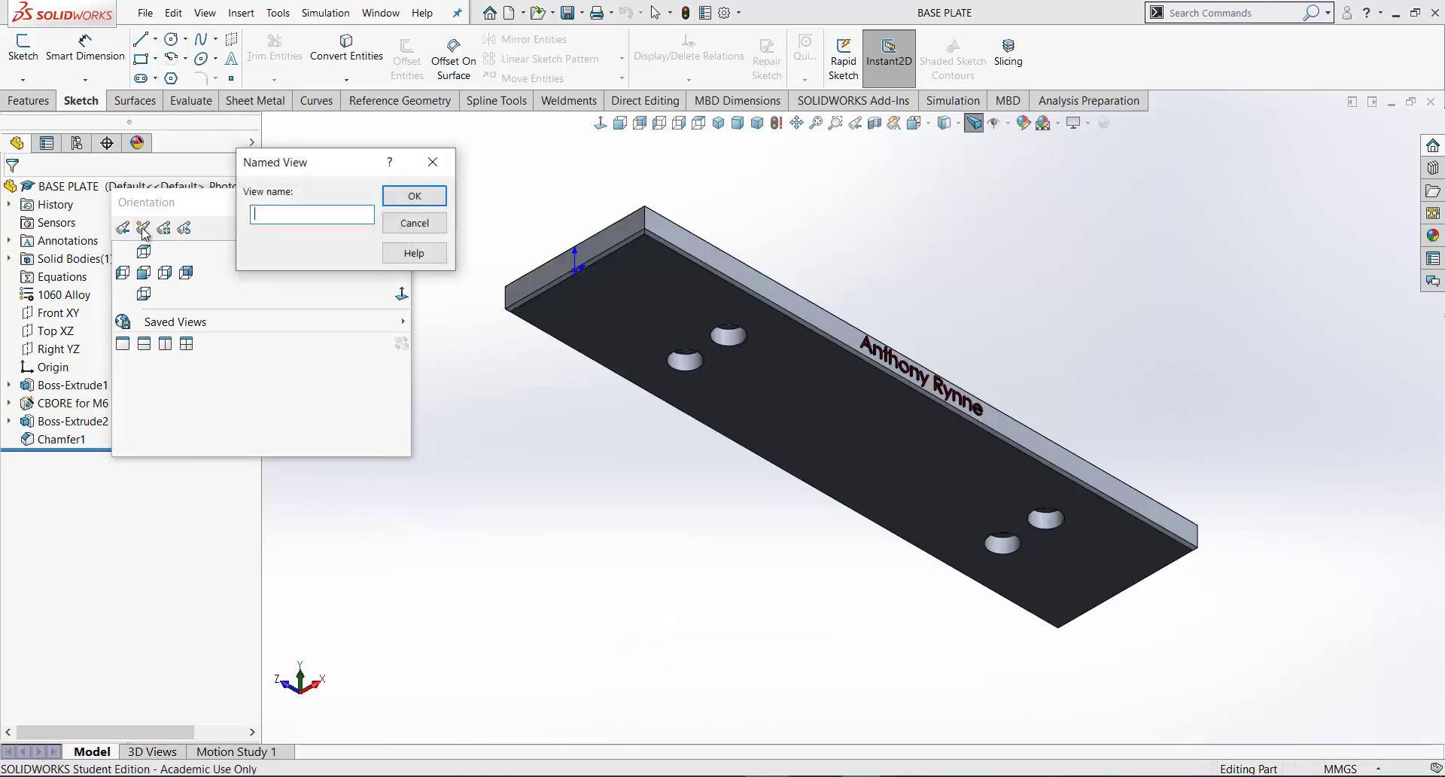
type("Iso_Below")
left_click(414, 196)
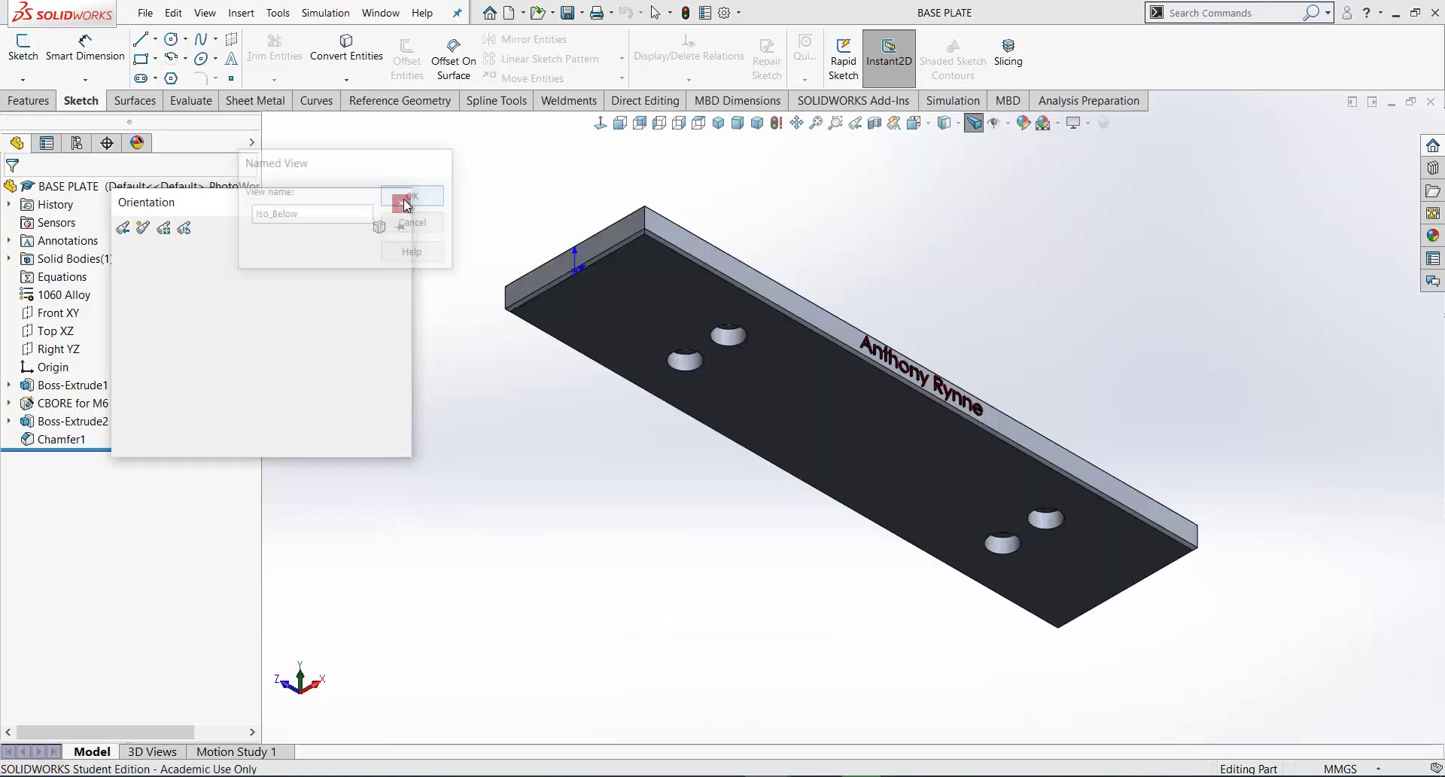
key("ctrl+Tab")
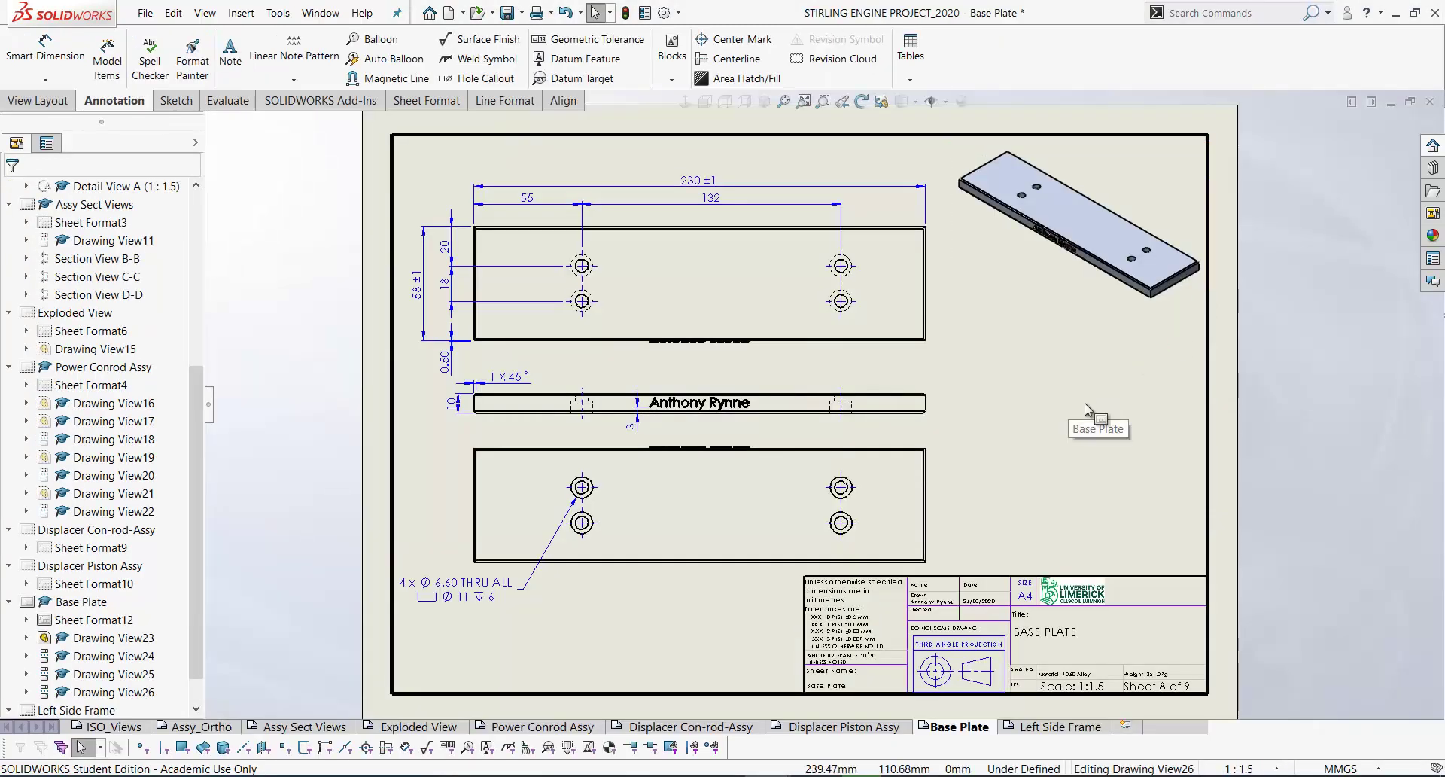
Place the Iso_Below view from the refreshed View Palette with Shaded display
left_click(1433, 213)
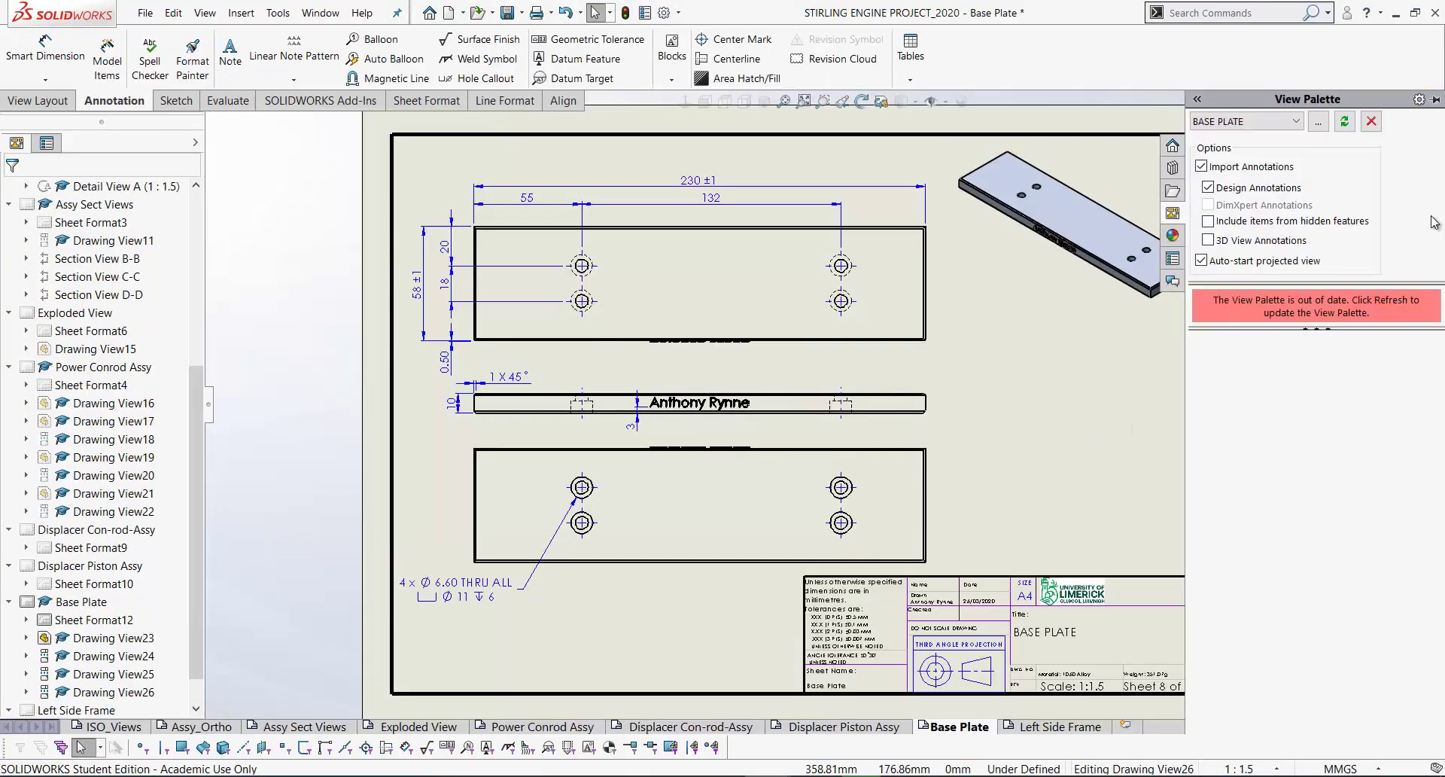
left_click(1345, 121)
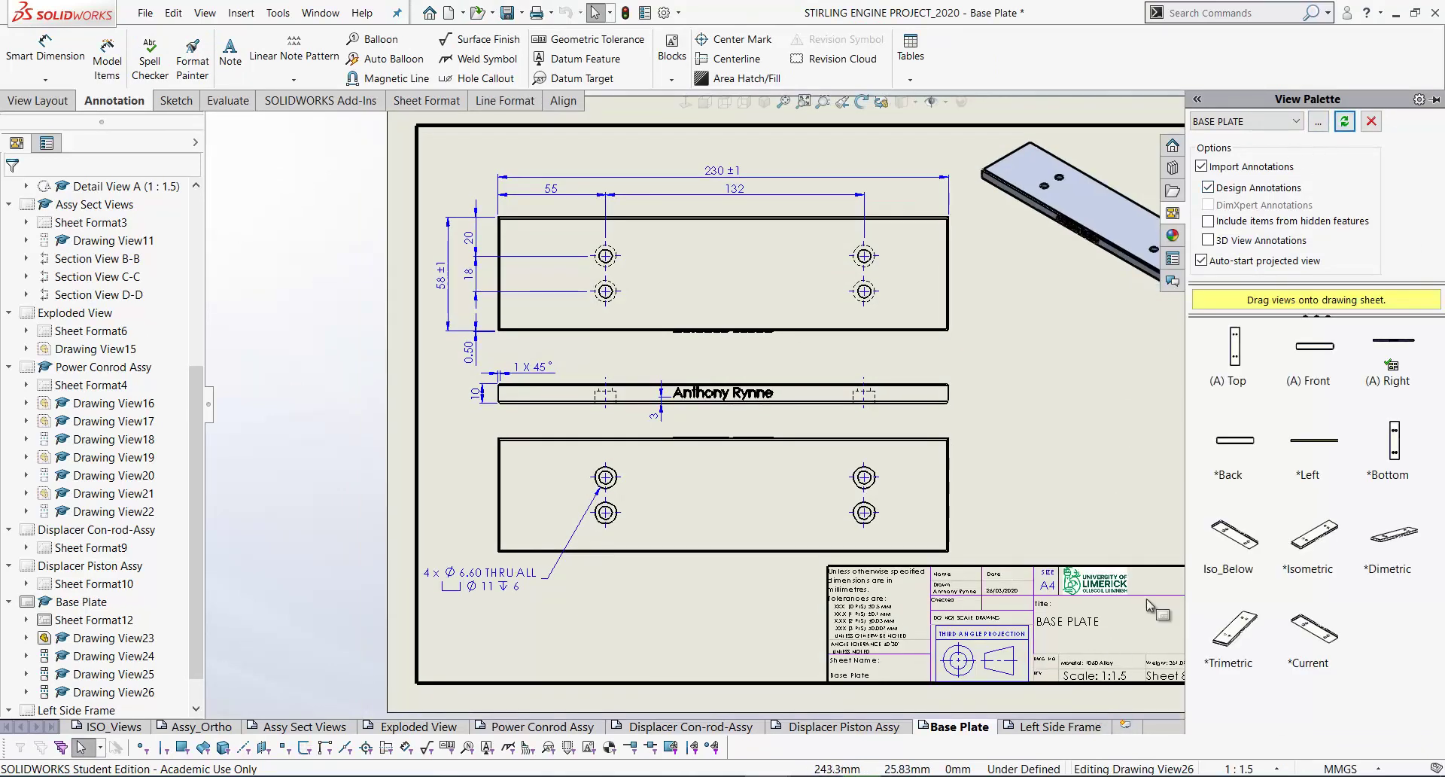
left_click(1242, 543)
left_click_drag(1242, 545, 1138, 384)
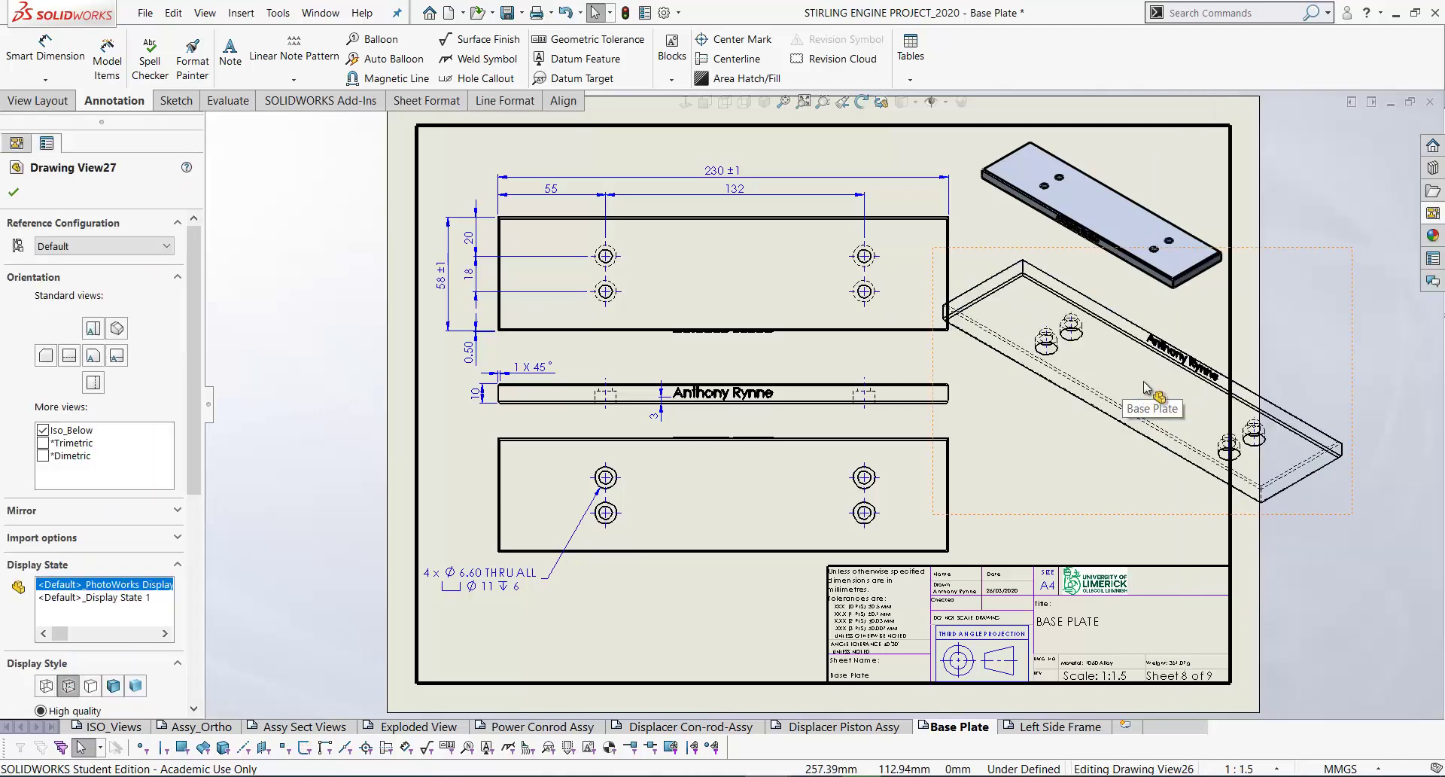
left_click(113, 686)
scroll(118, 428, "down", 5)
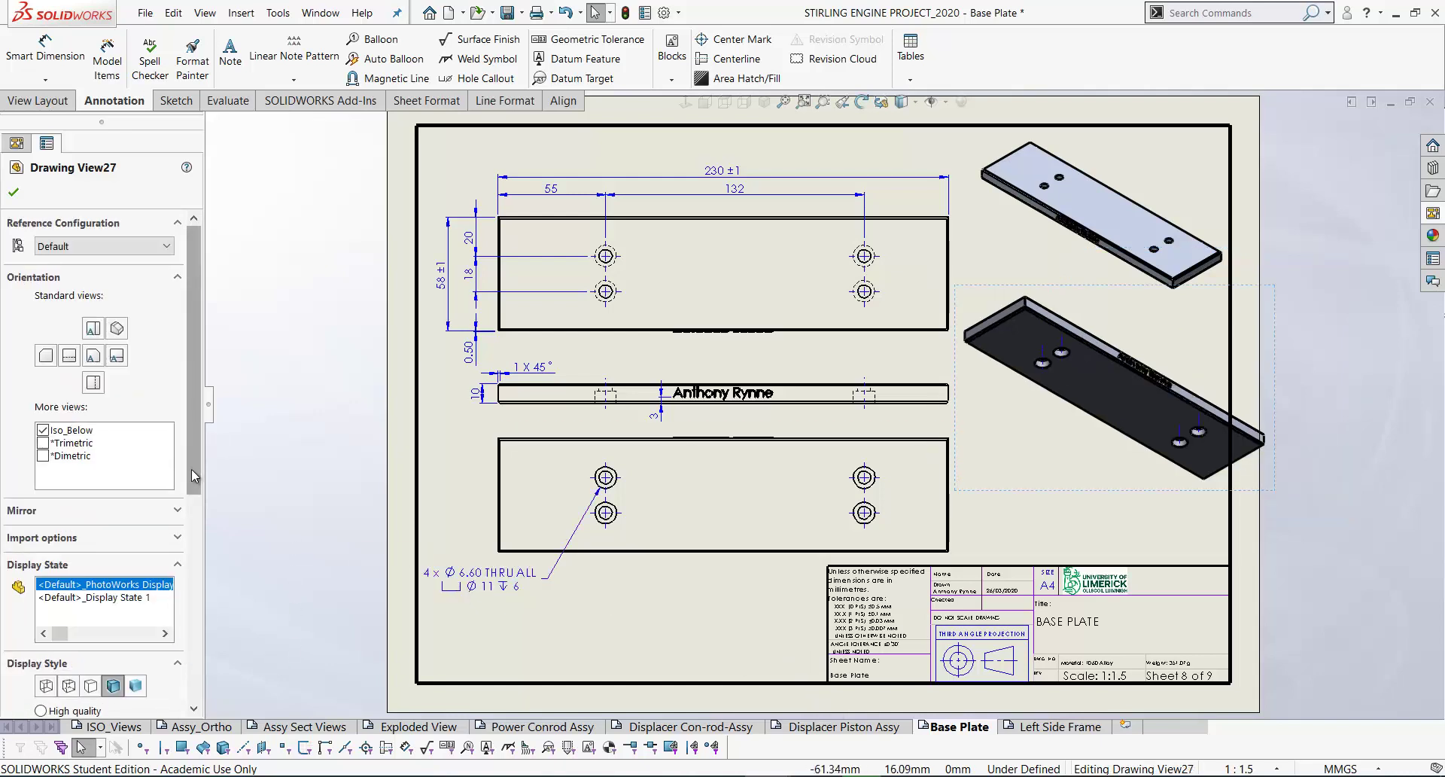
scroll(183, 477, "down", 5)
left_click(13, 194)
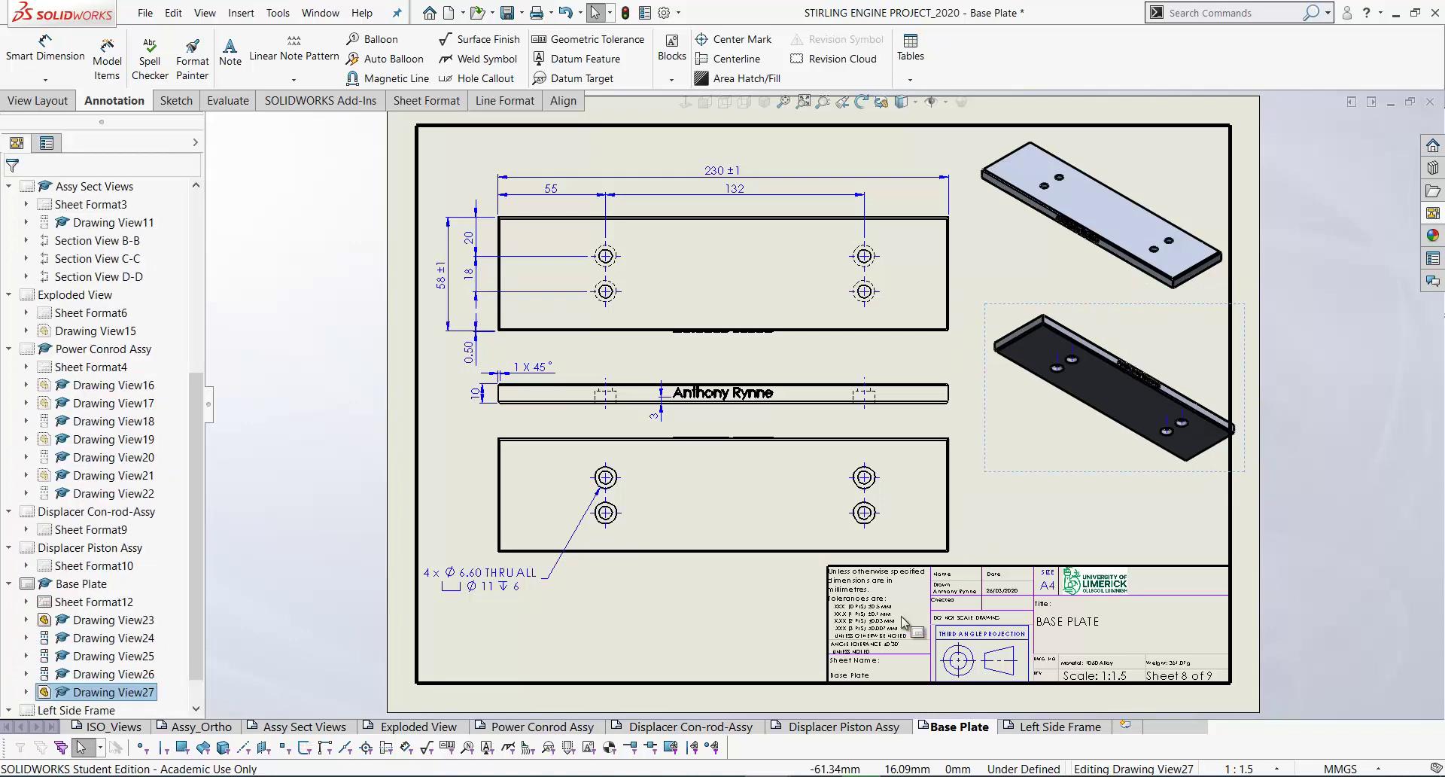
Delete the center lines from the new underside view
scroll(1052, 486, "down", 3)
left_click_drag(1323, 512, 908, 271)
key("Delete")
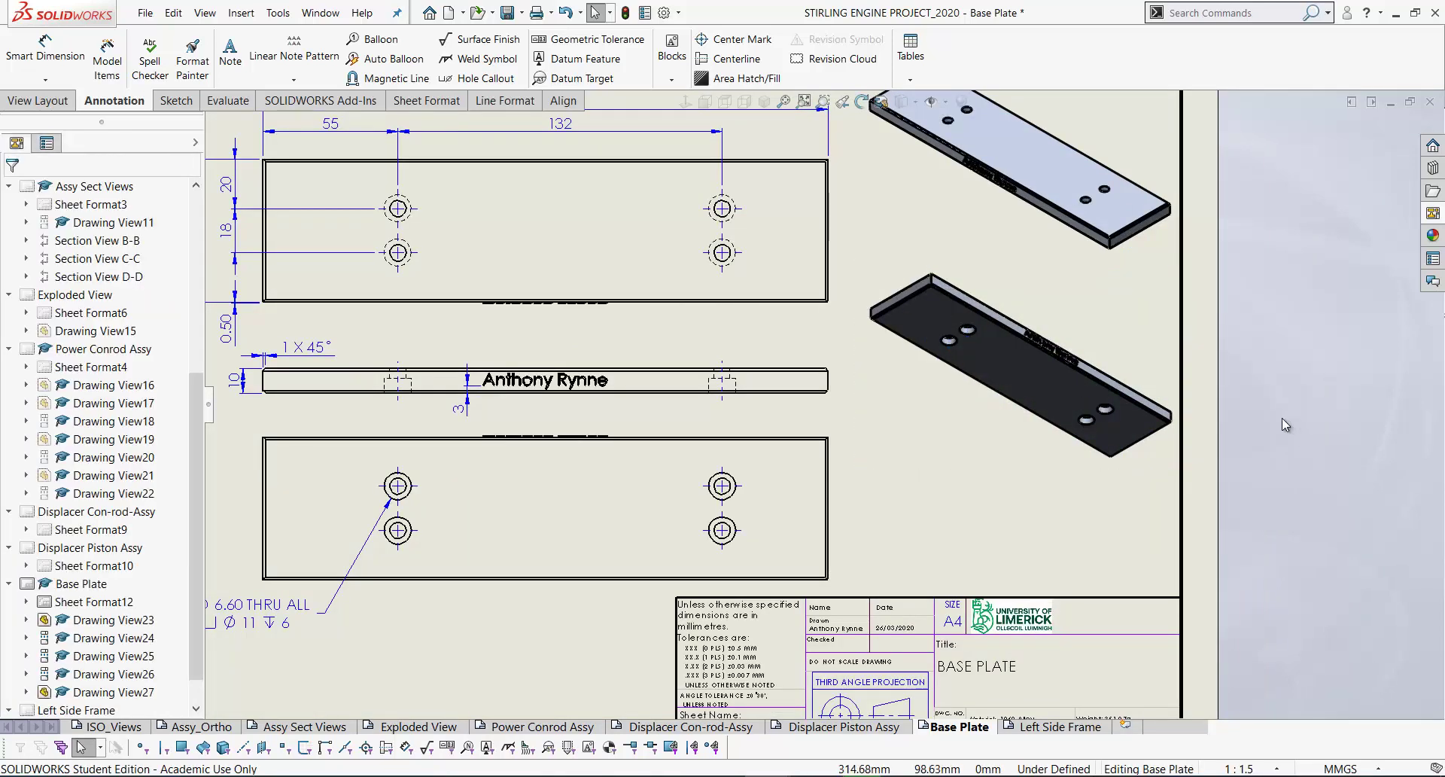
scroll(1053, 481, "down", 2)
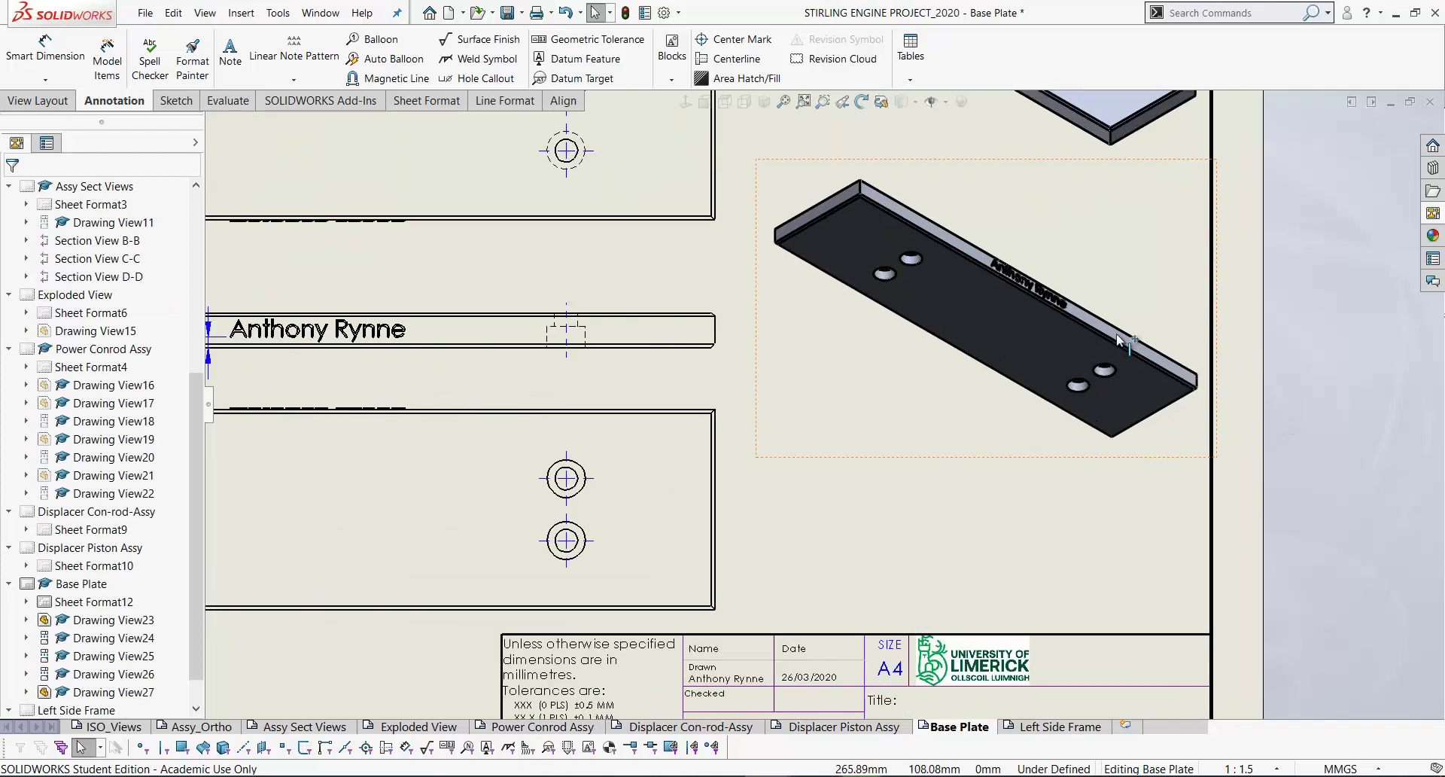
scroll(1097, 363, "up", 1)
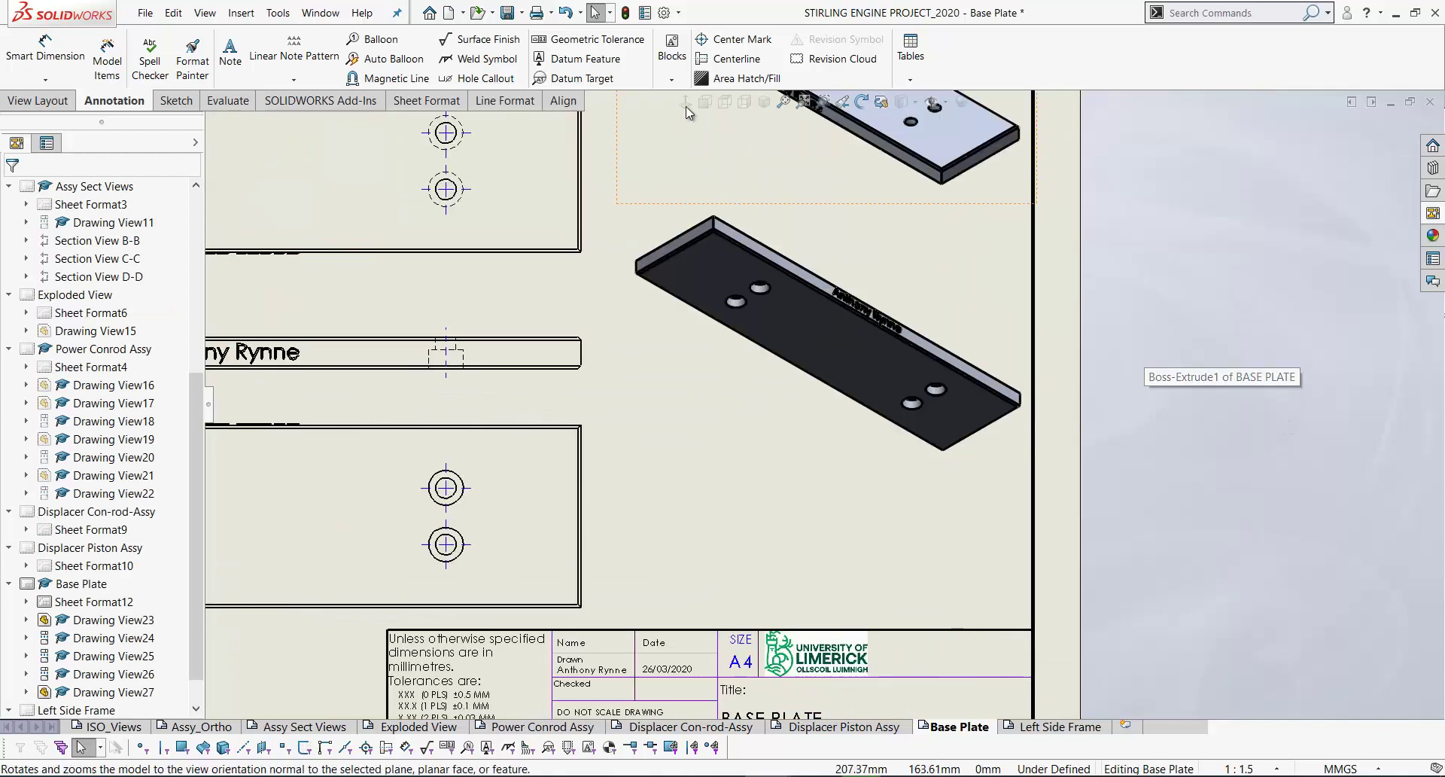
Circle the right-end hole pair and place Detail E below the underside view
left_click(55, 103)
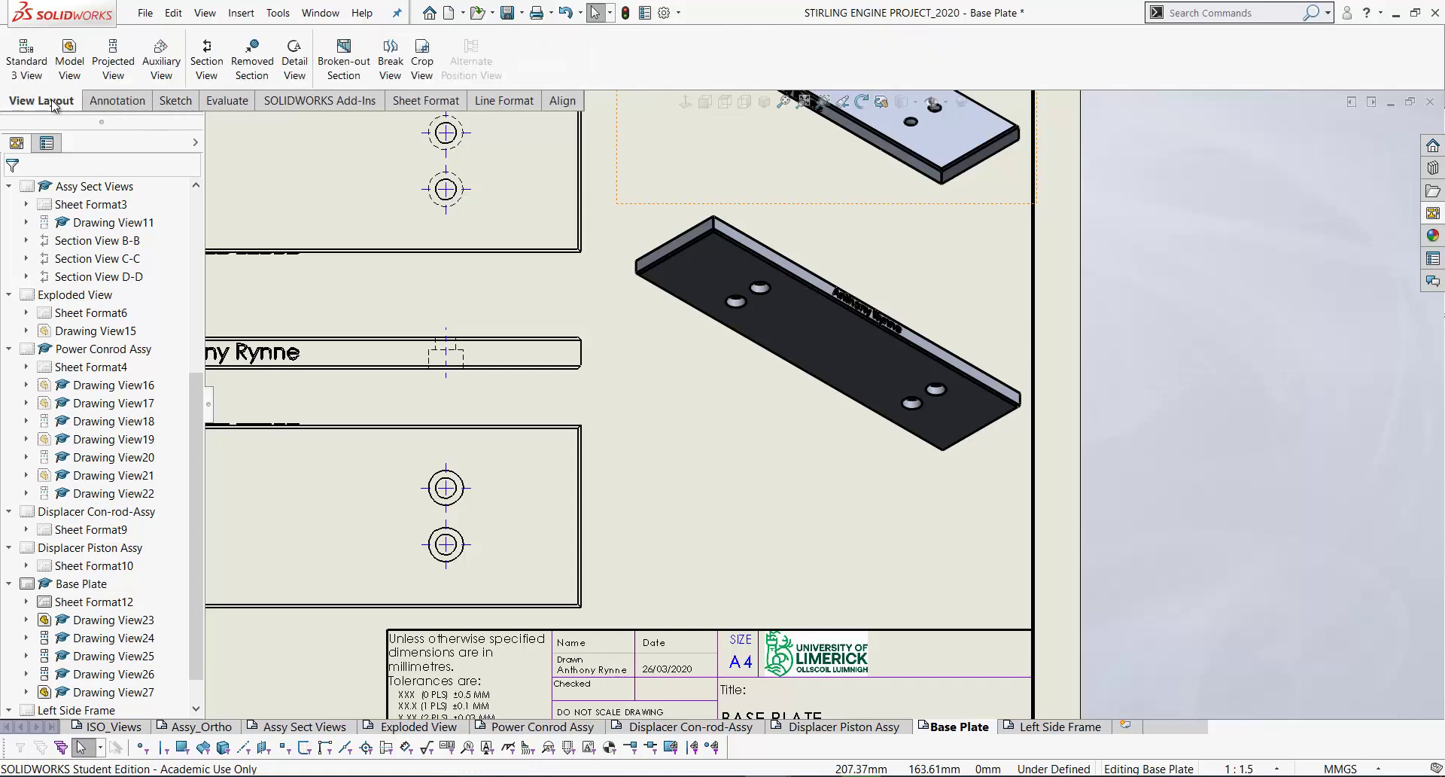
left_click(294, 54)
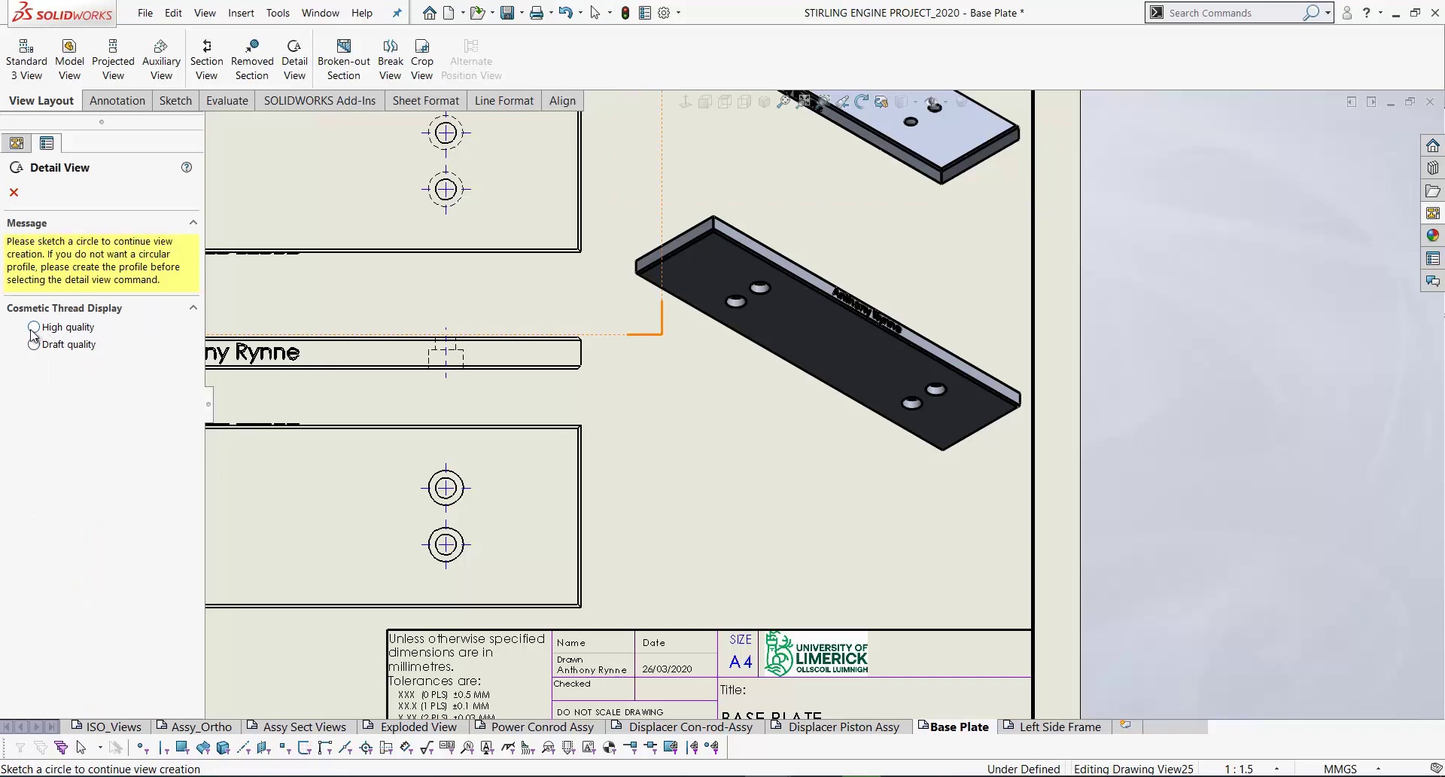
left_click(917, 389)
left_click(964, 376)
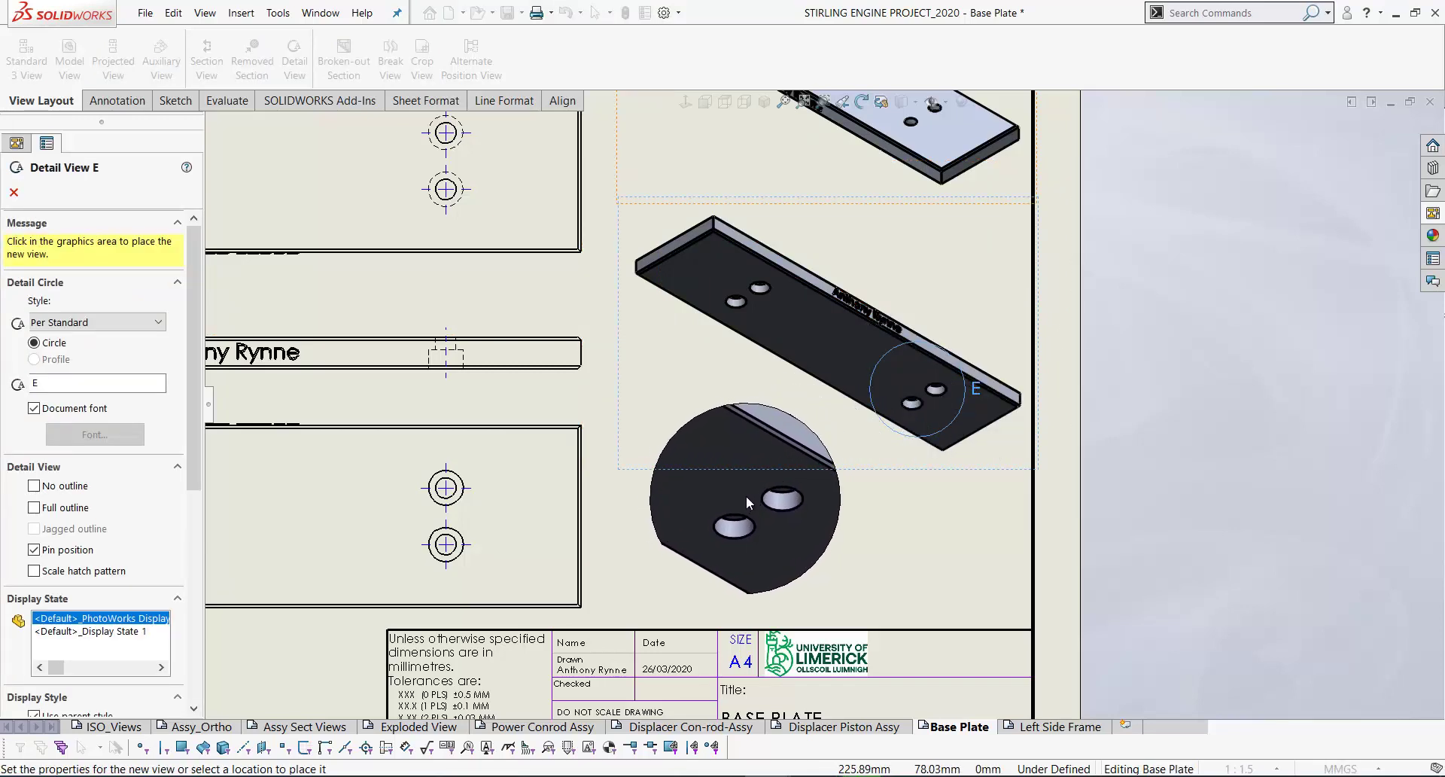
left_click(747, 495)
left_click_drag(813, 605, 718, 606)
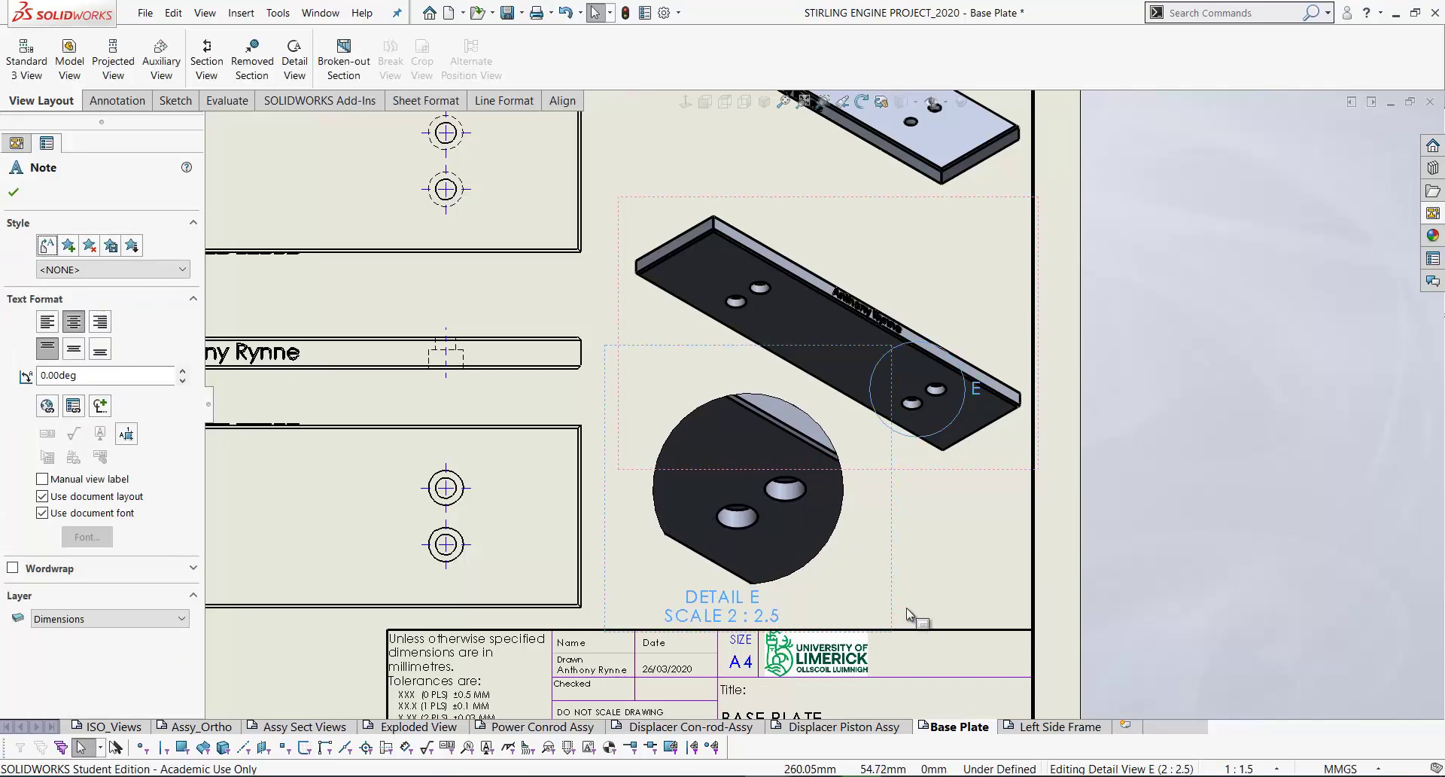
scroll(907, 608, "up", 2)
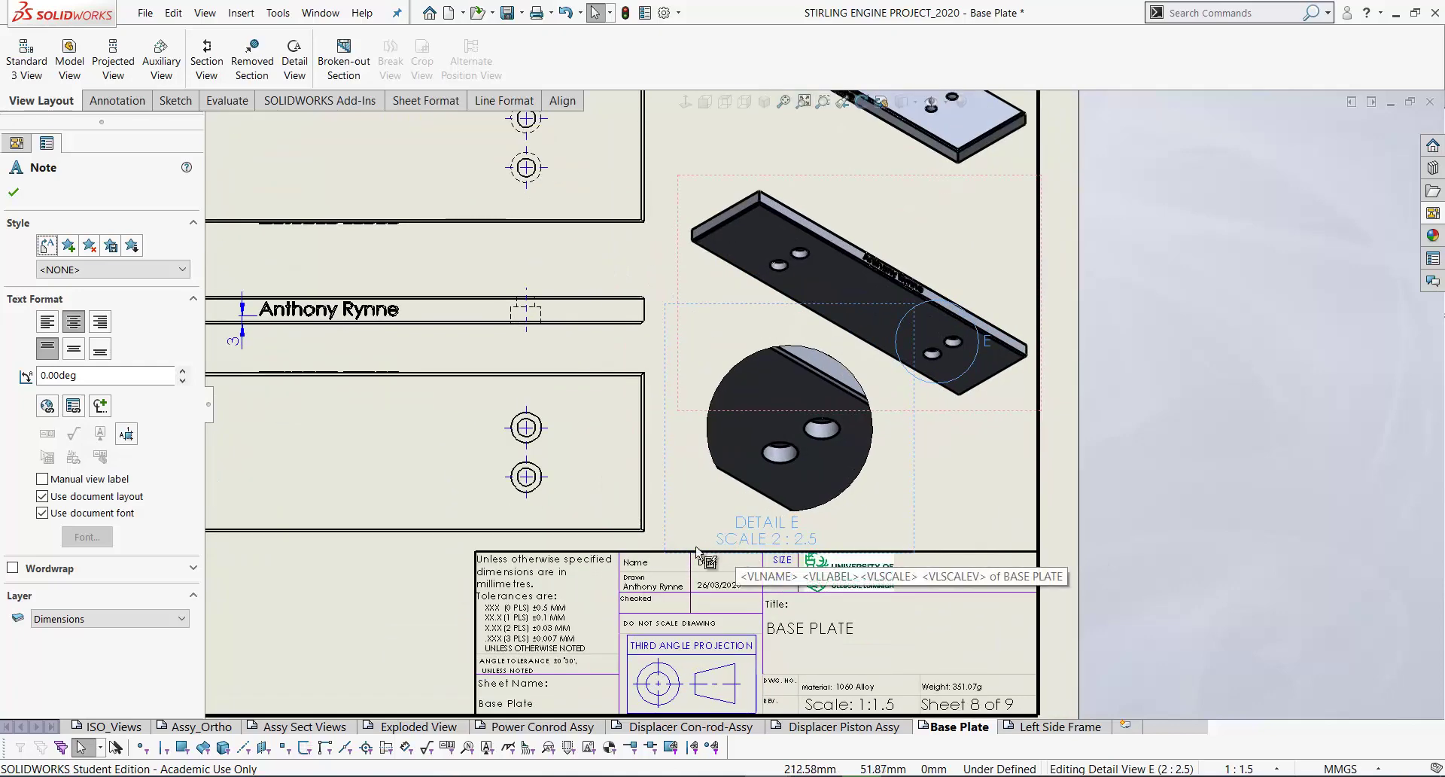
scroll(670, 602, "down", 2)
scroll(933, 490, "up", 3)
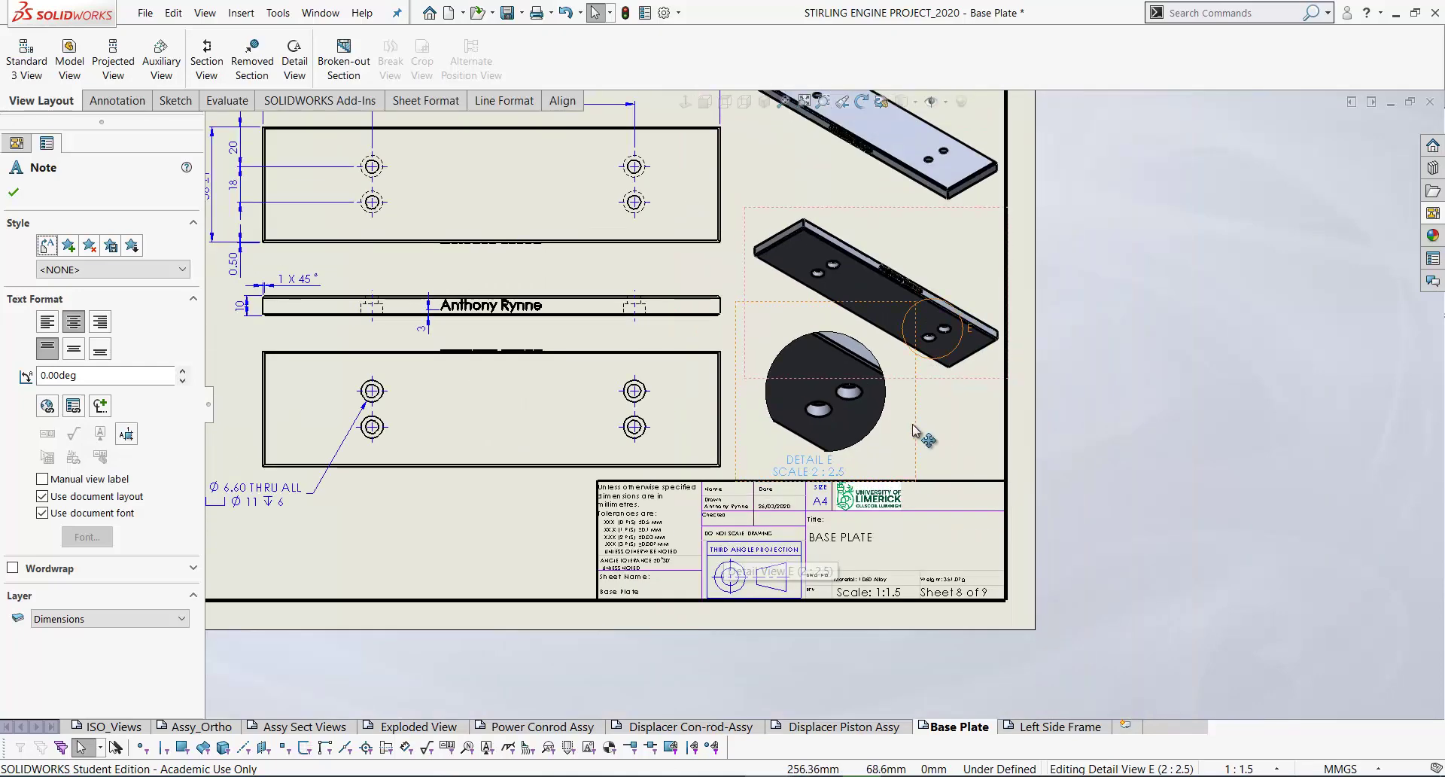
scroll(790, 462, "down", 1)
mouse_move(971, 437)
middle_mouse_down()
mouse_move(1031, 478)
mouse_move(1122, 470)
mouse_move(1084, 453)
middle_mouse_up()
Review Detail View E's properties, keeping its 2:2.5 scale
left_click(1067, 459)
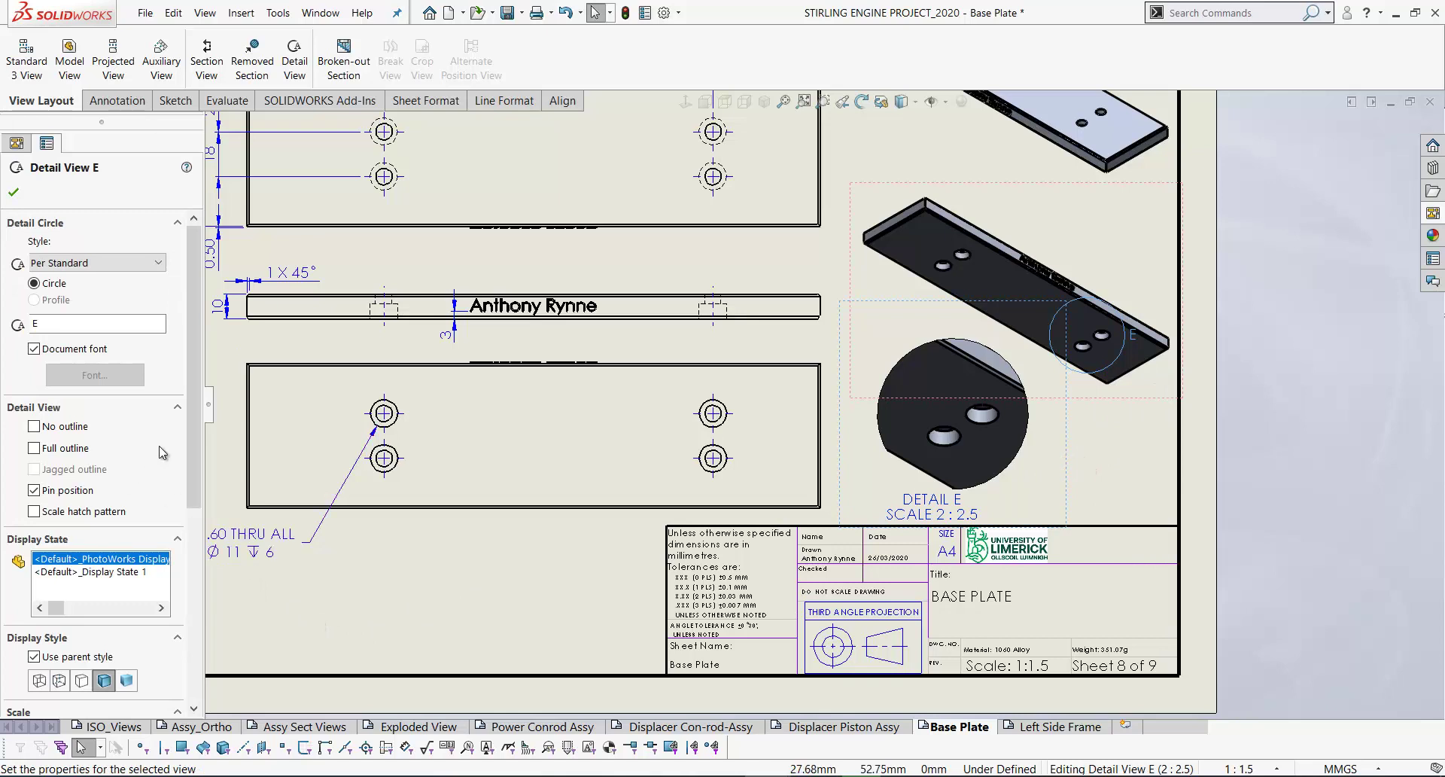
scroll(197, 450, "down", 3)
scroll(200, 489, "down", 3)
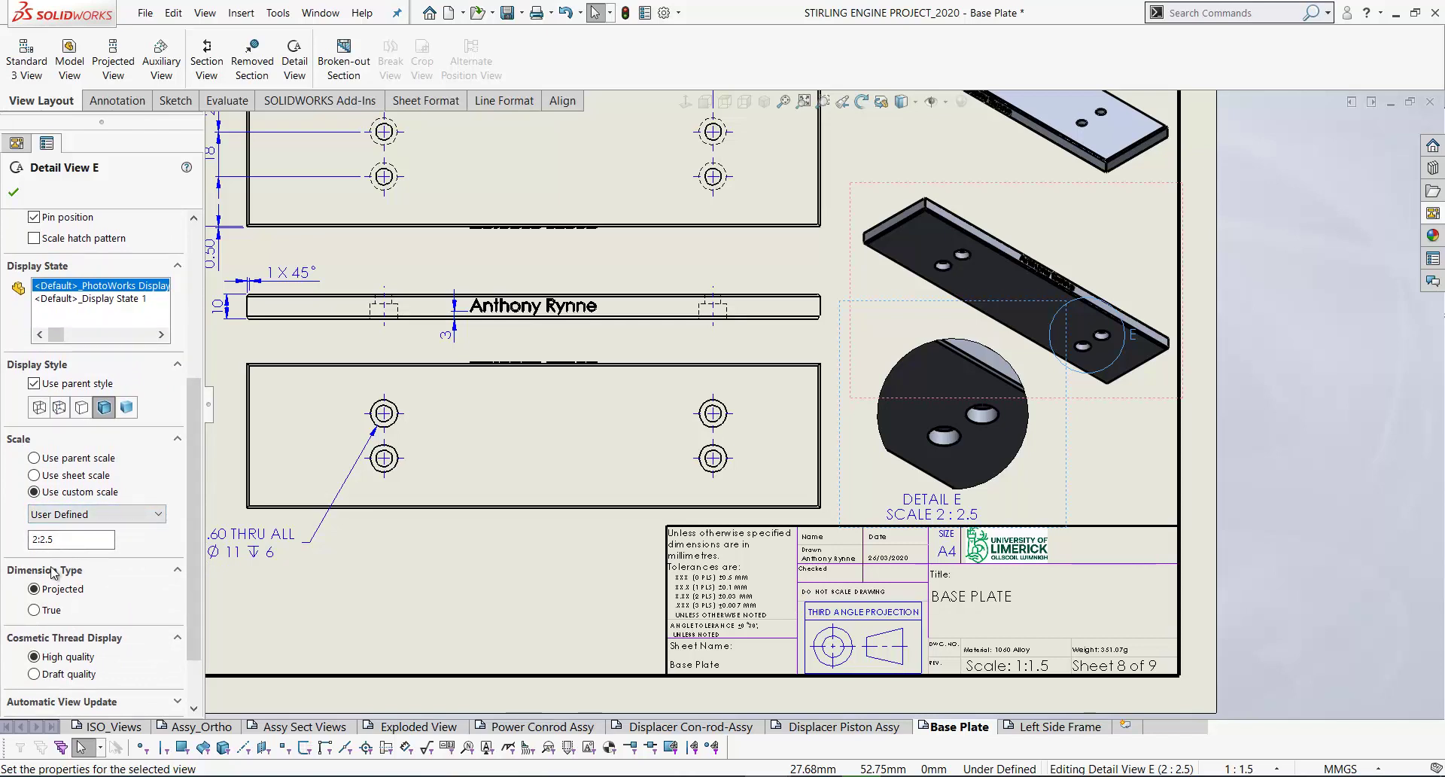
key("Return")
scroll(806, 354, "up", 5)
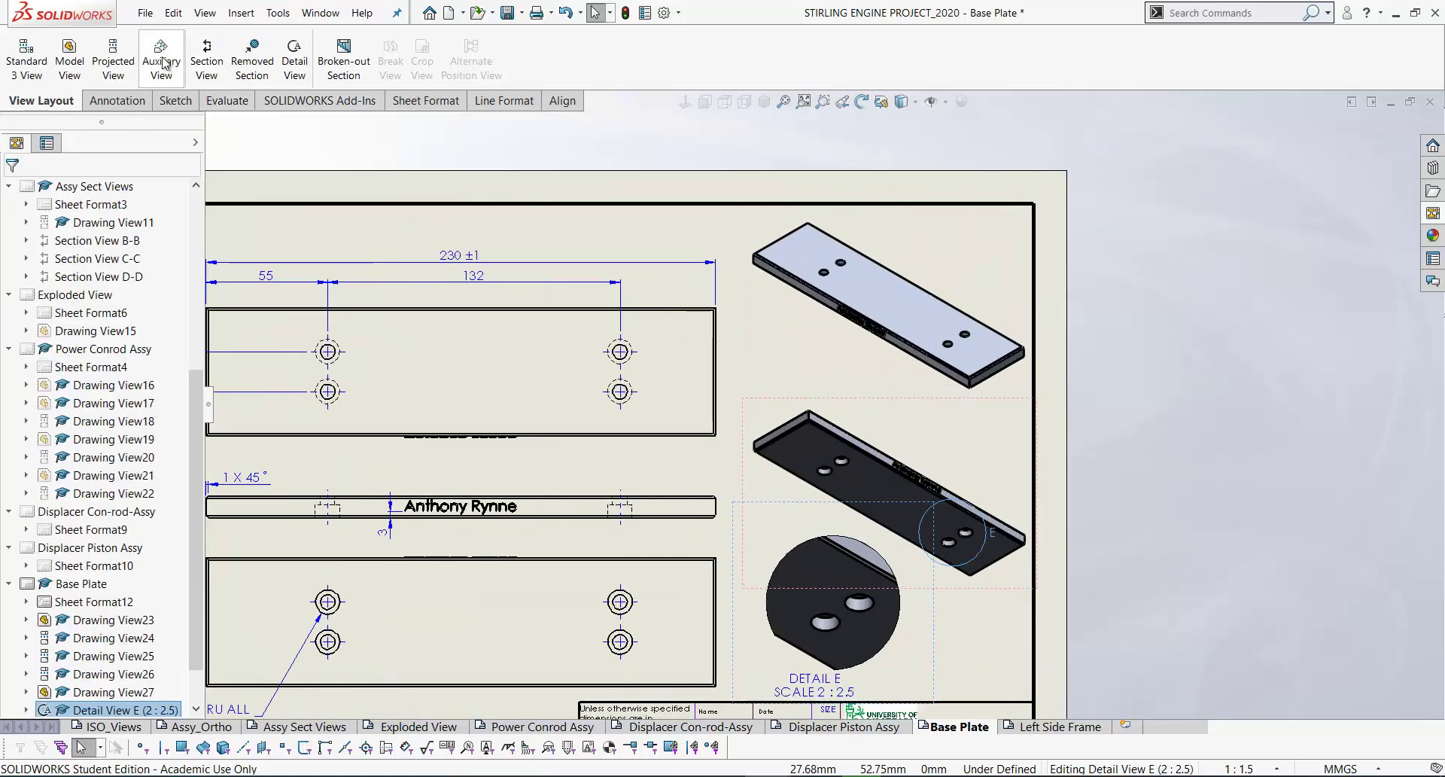
Add a '1 X 45°' chamfer note beside the top isometric view
left_click(112, 101)
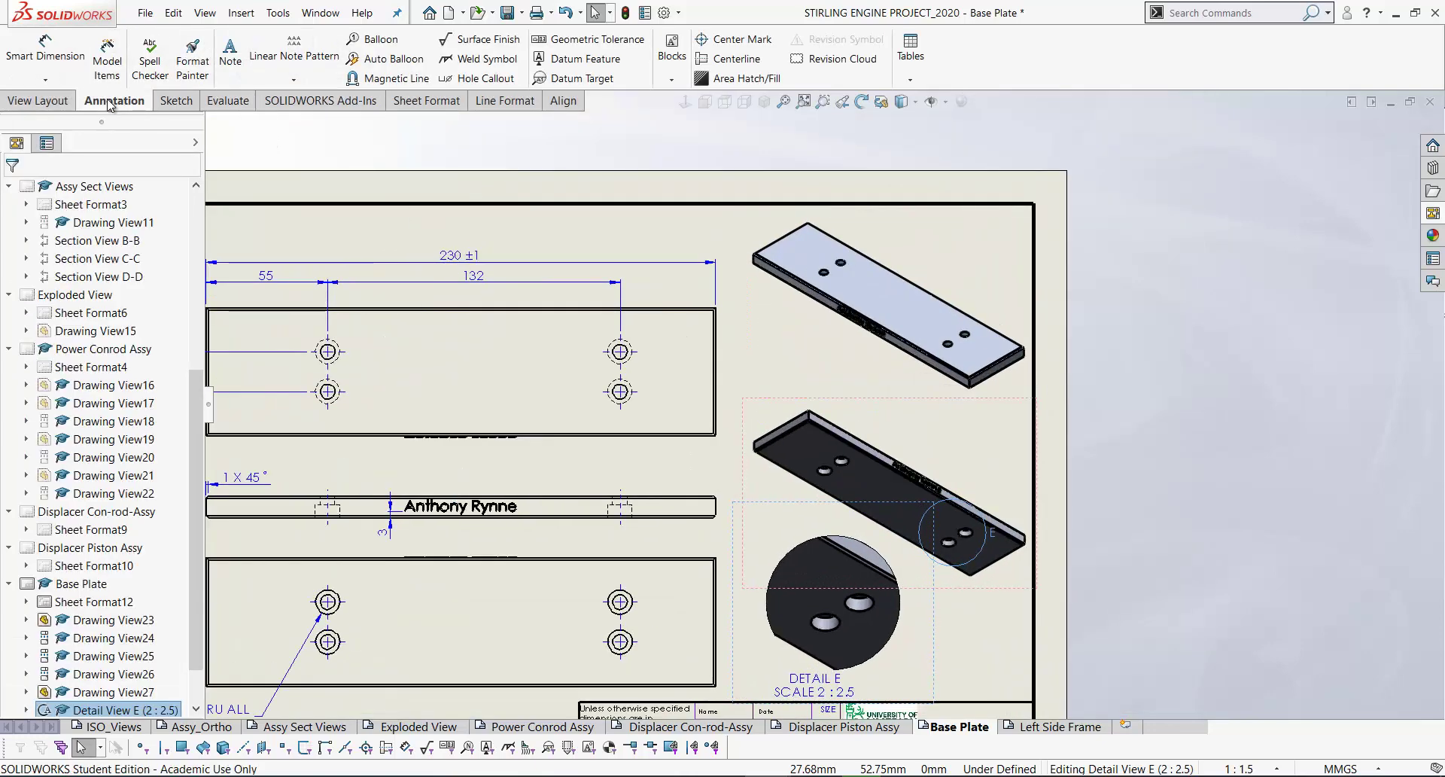
left_click(230, 59)
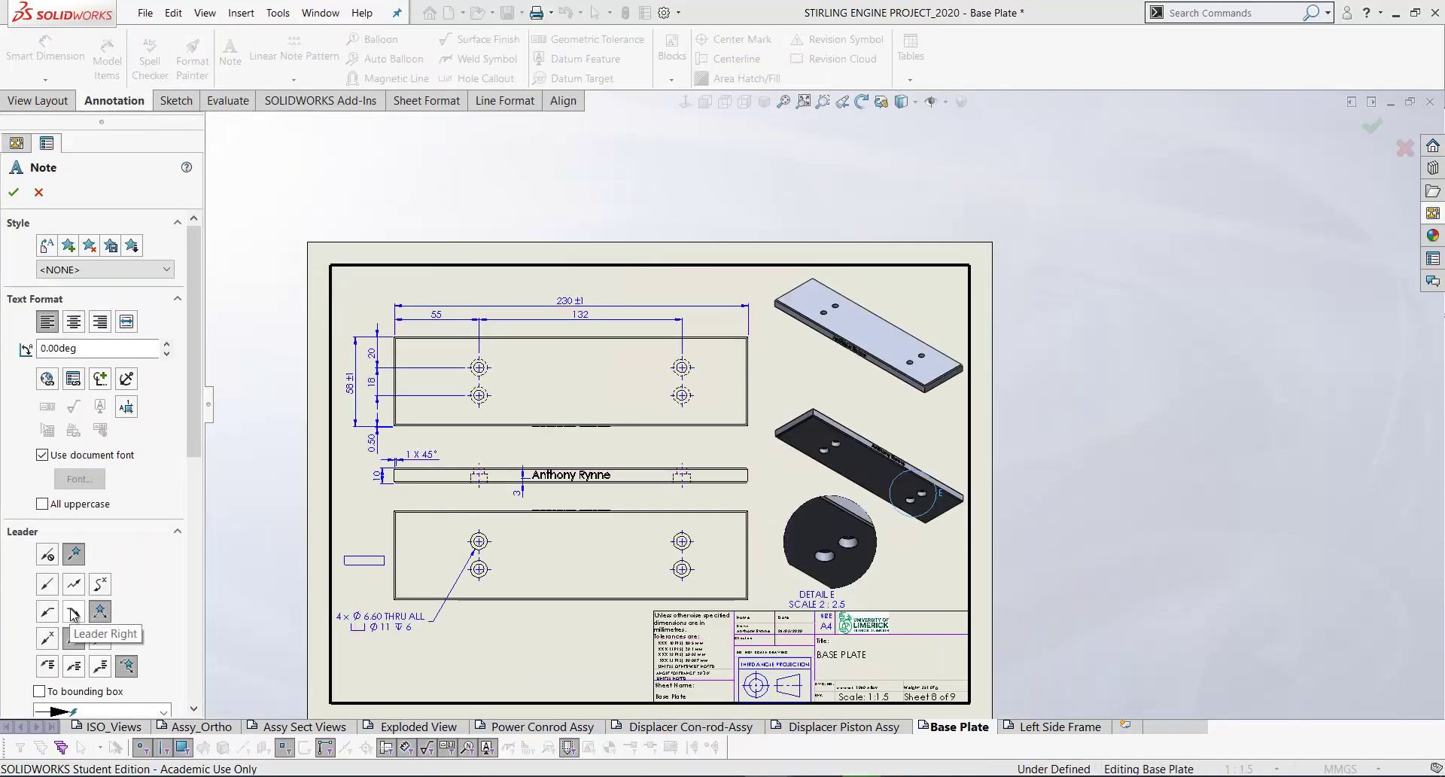
left_click(73, 612)
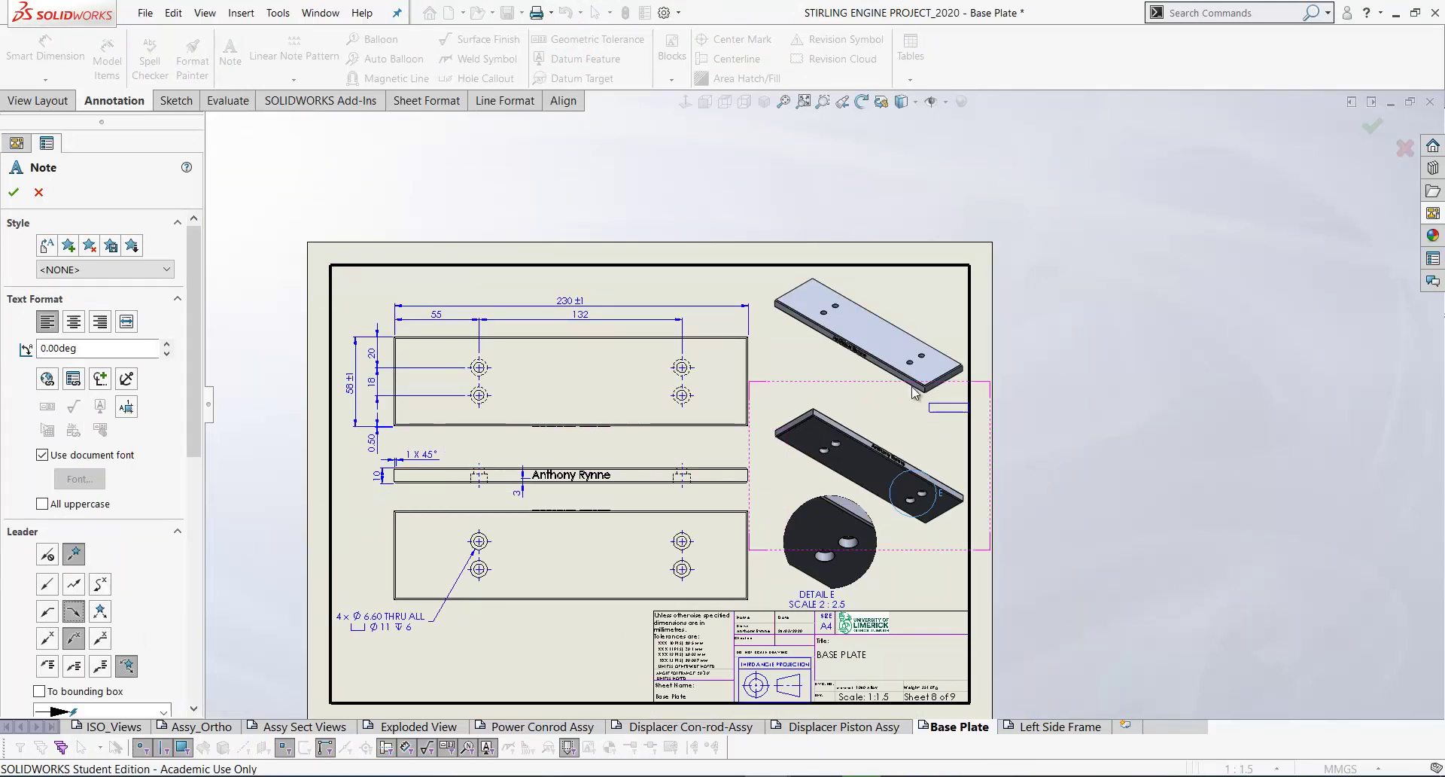
left_click(792, 368)
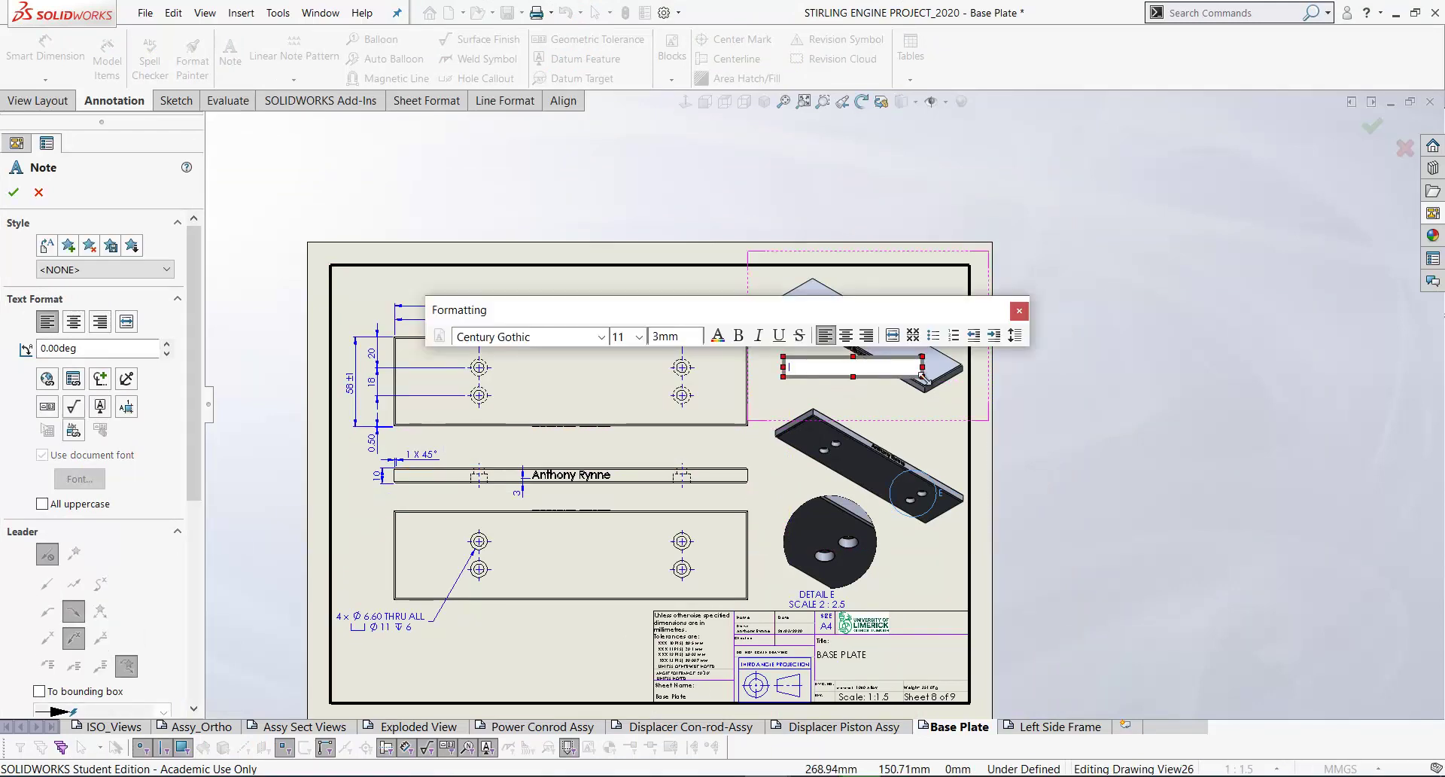
type("1 X 45")
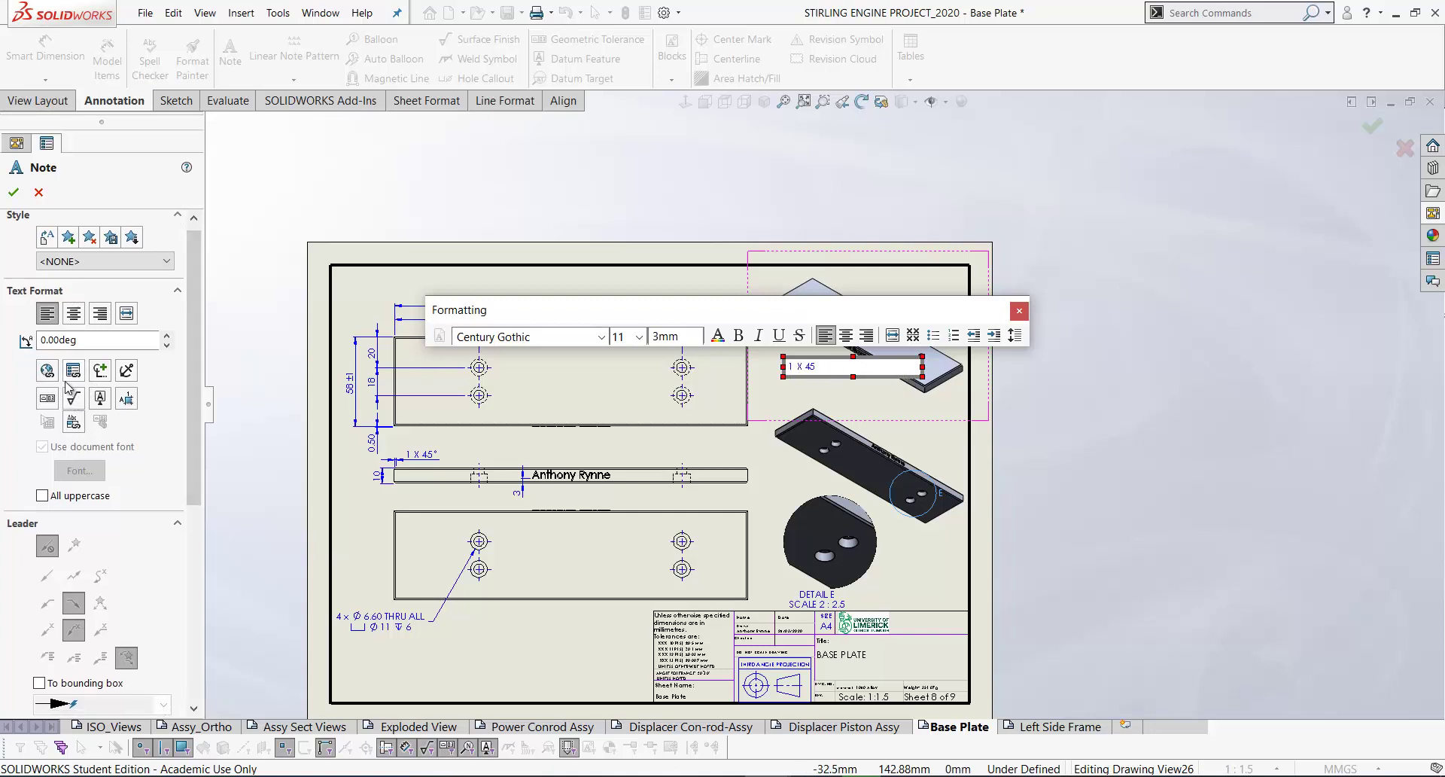
scroll(150, 422, "down", 1)
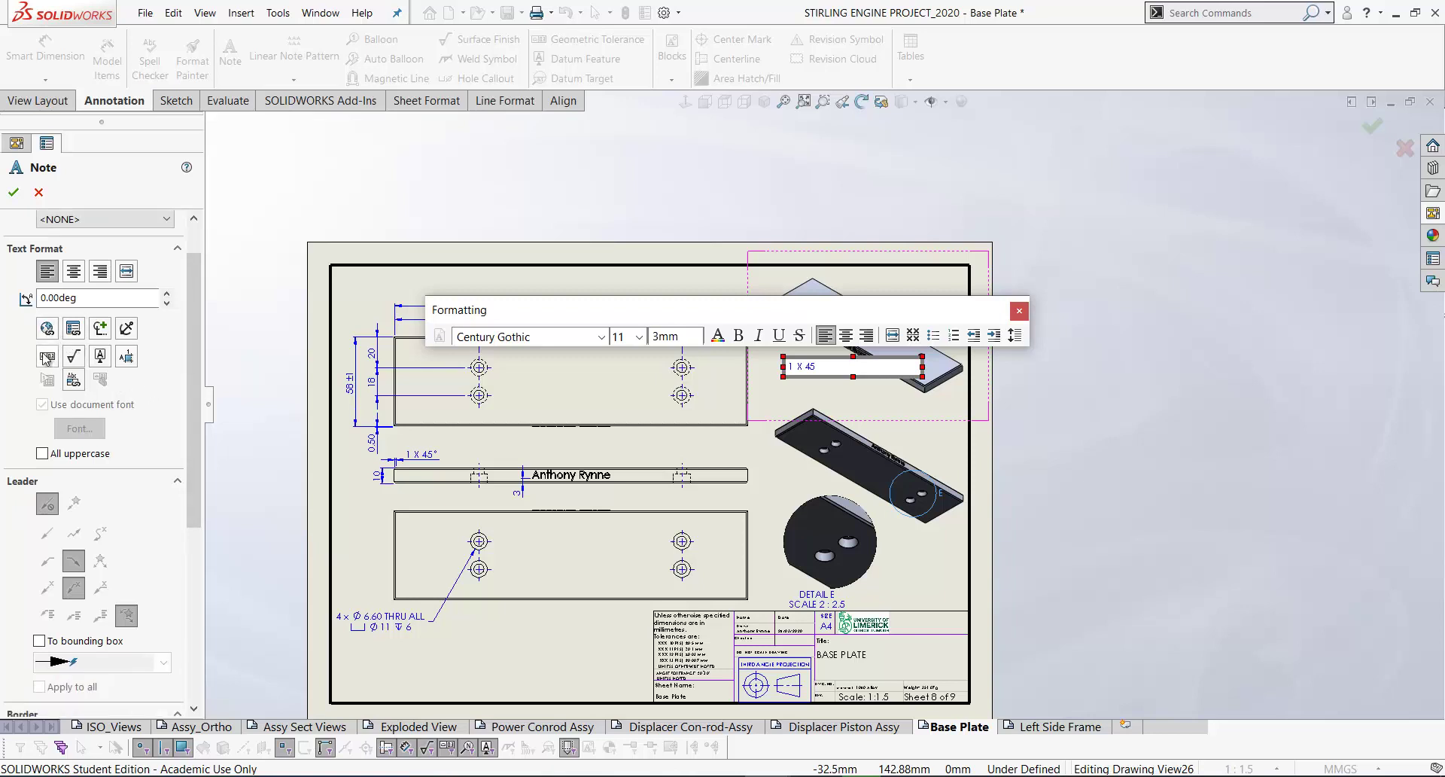
left_click(101, 331)
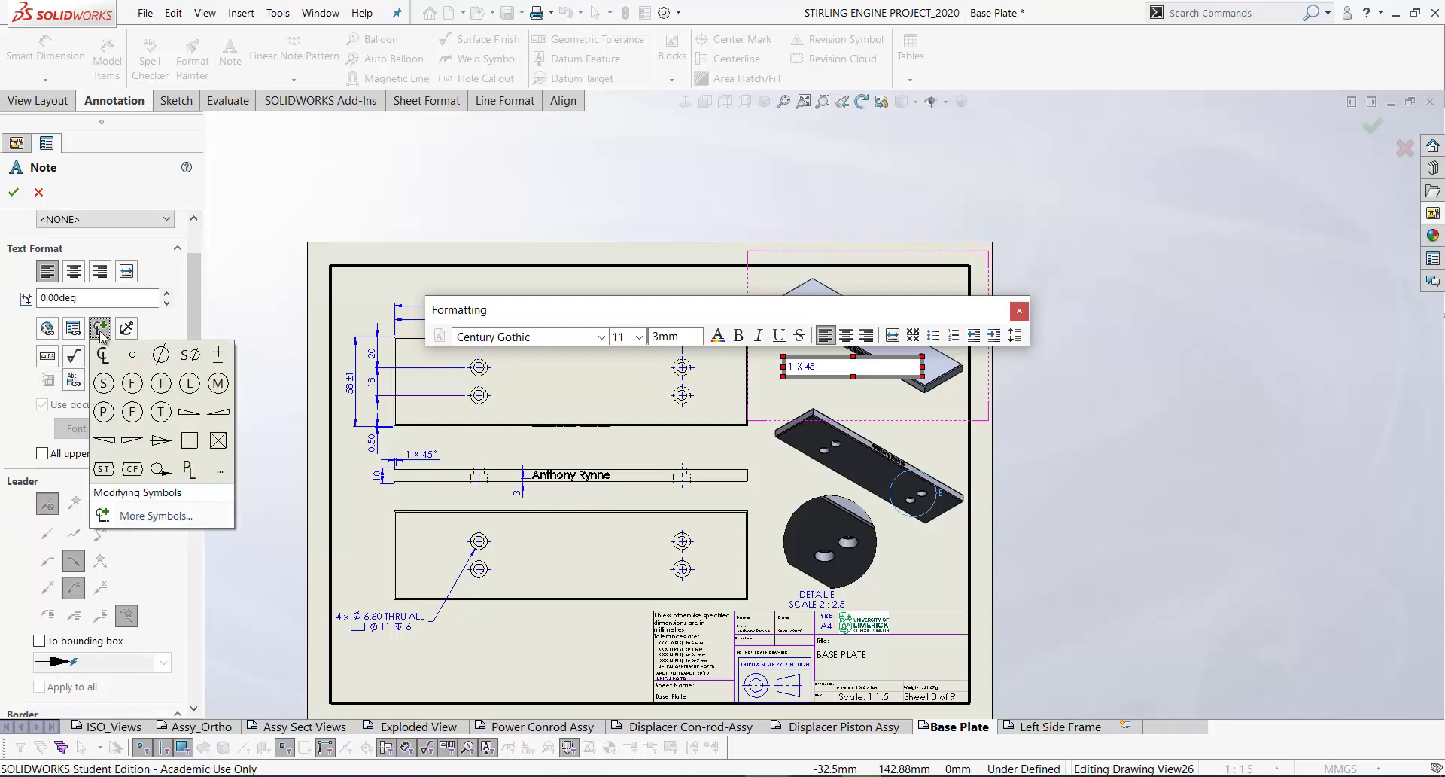
left_click(133, 356)
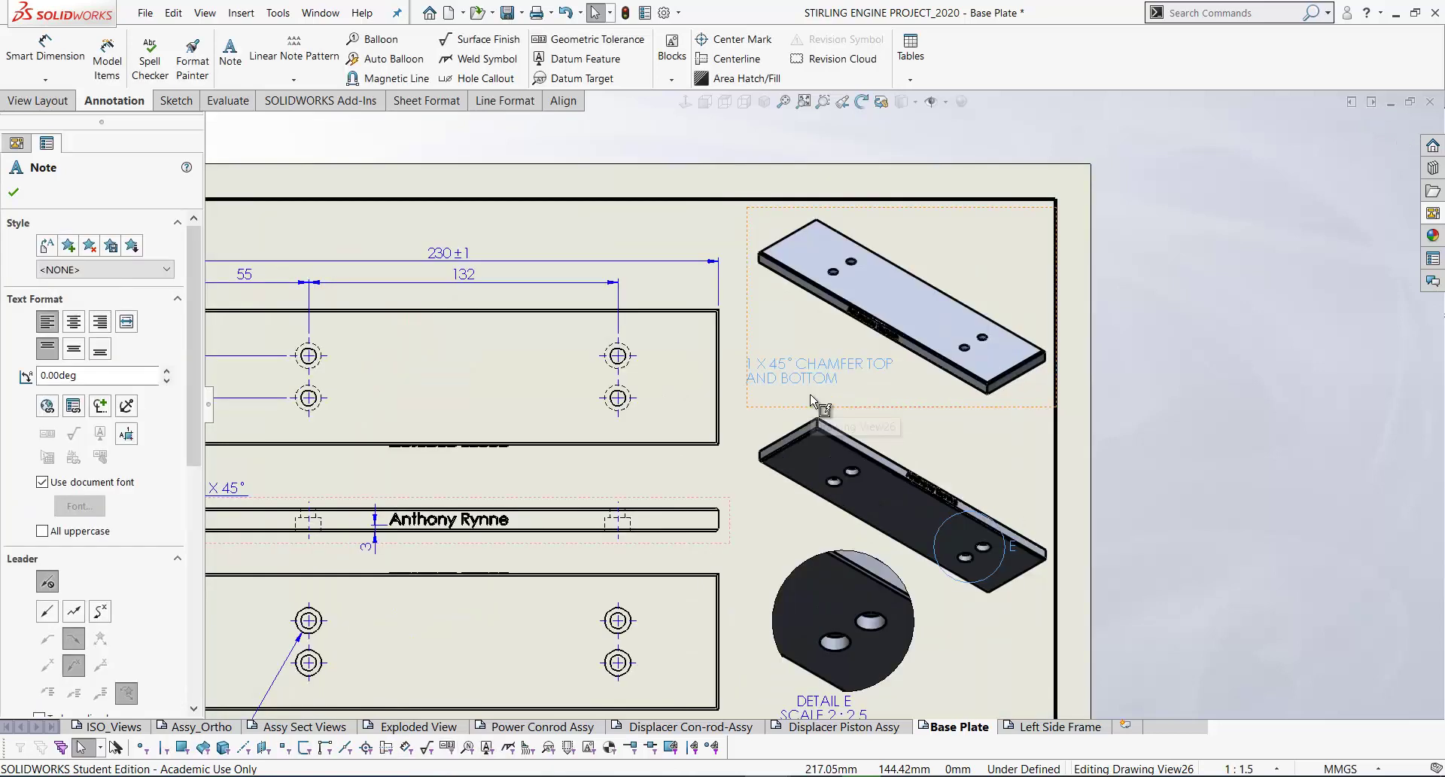
scroll(780, 351, "down", 2)
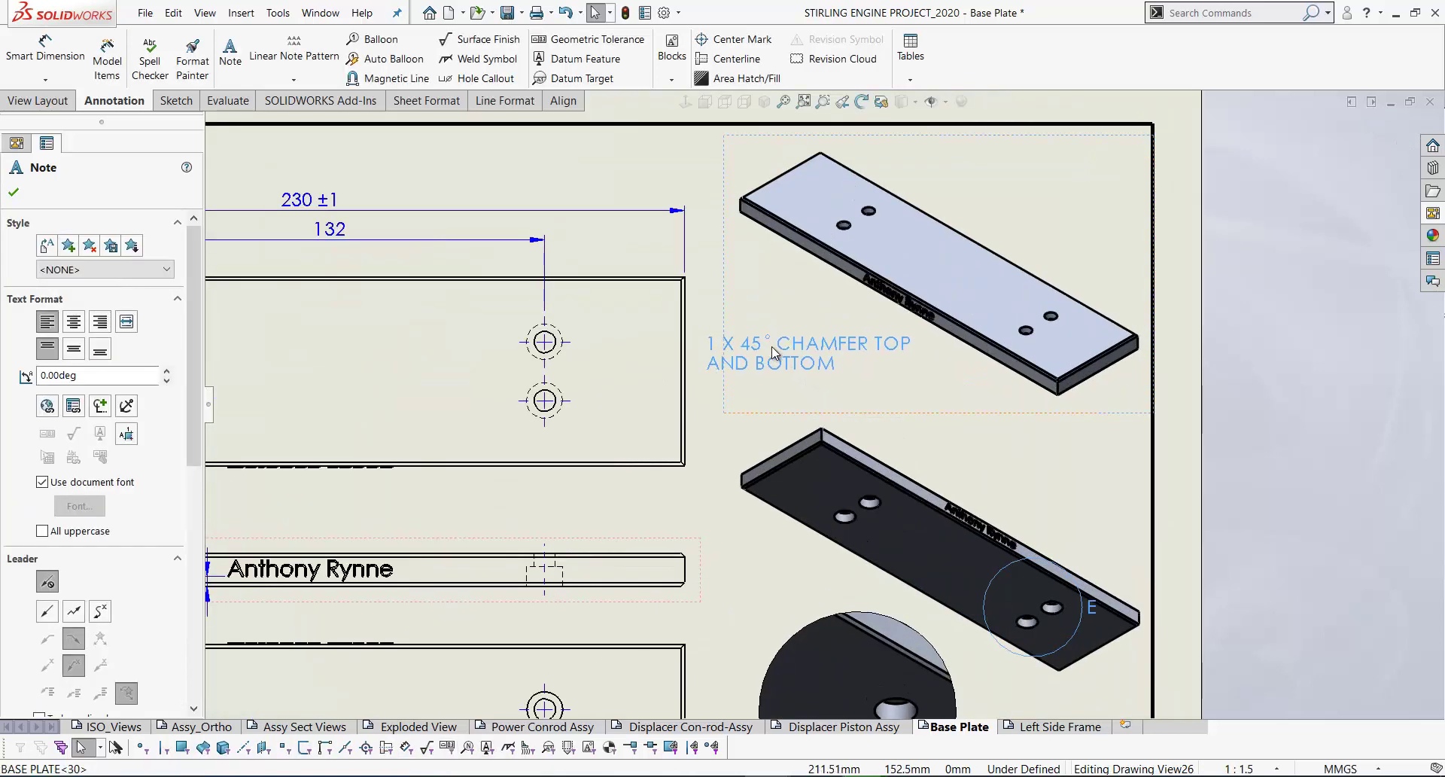
left_click_drag(771, 346, 774, 346)
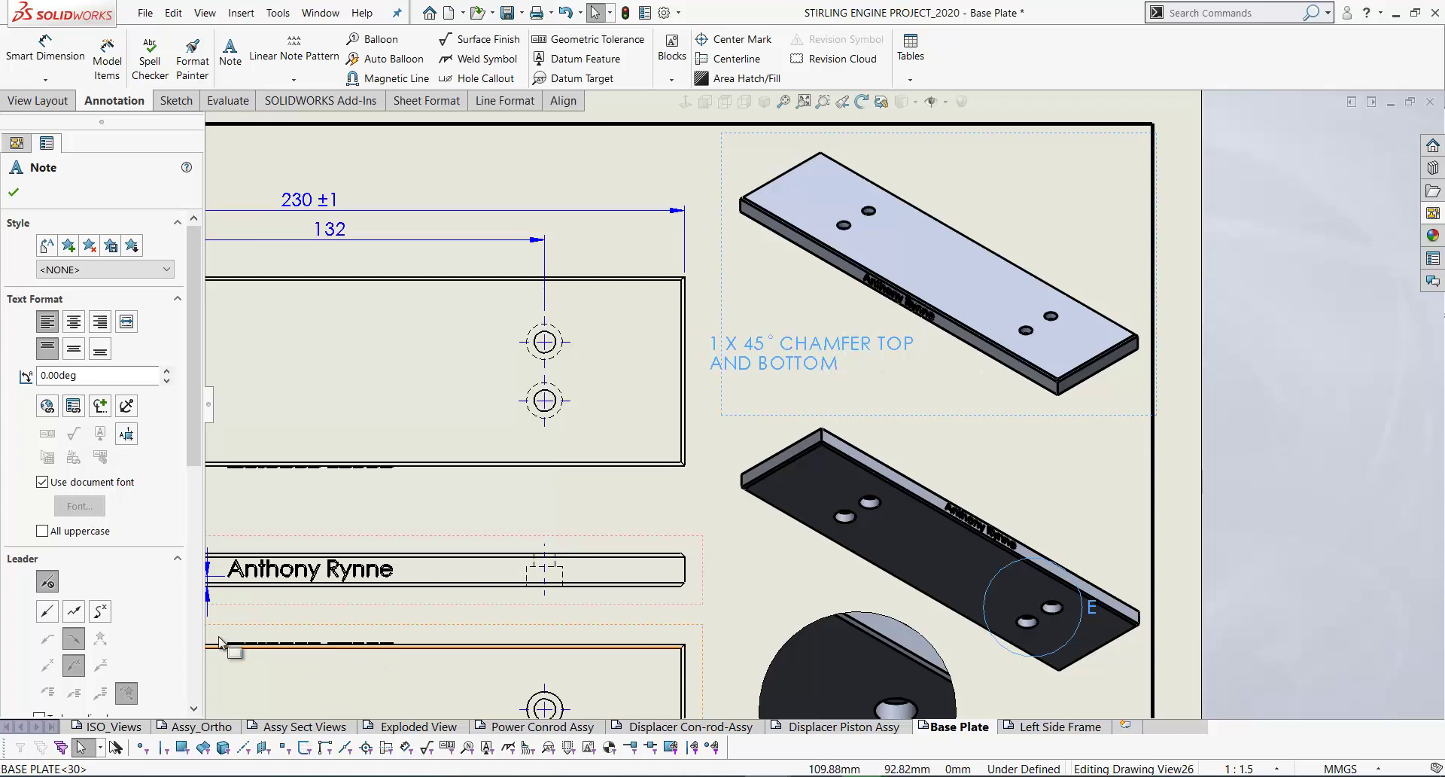
Attach the chamfer note's leader to the plate edge and add a second leader to its lower edge
left_click(48, 613)
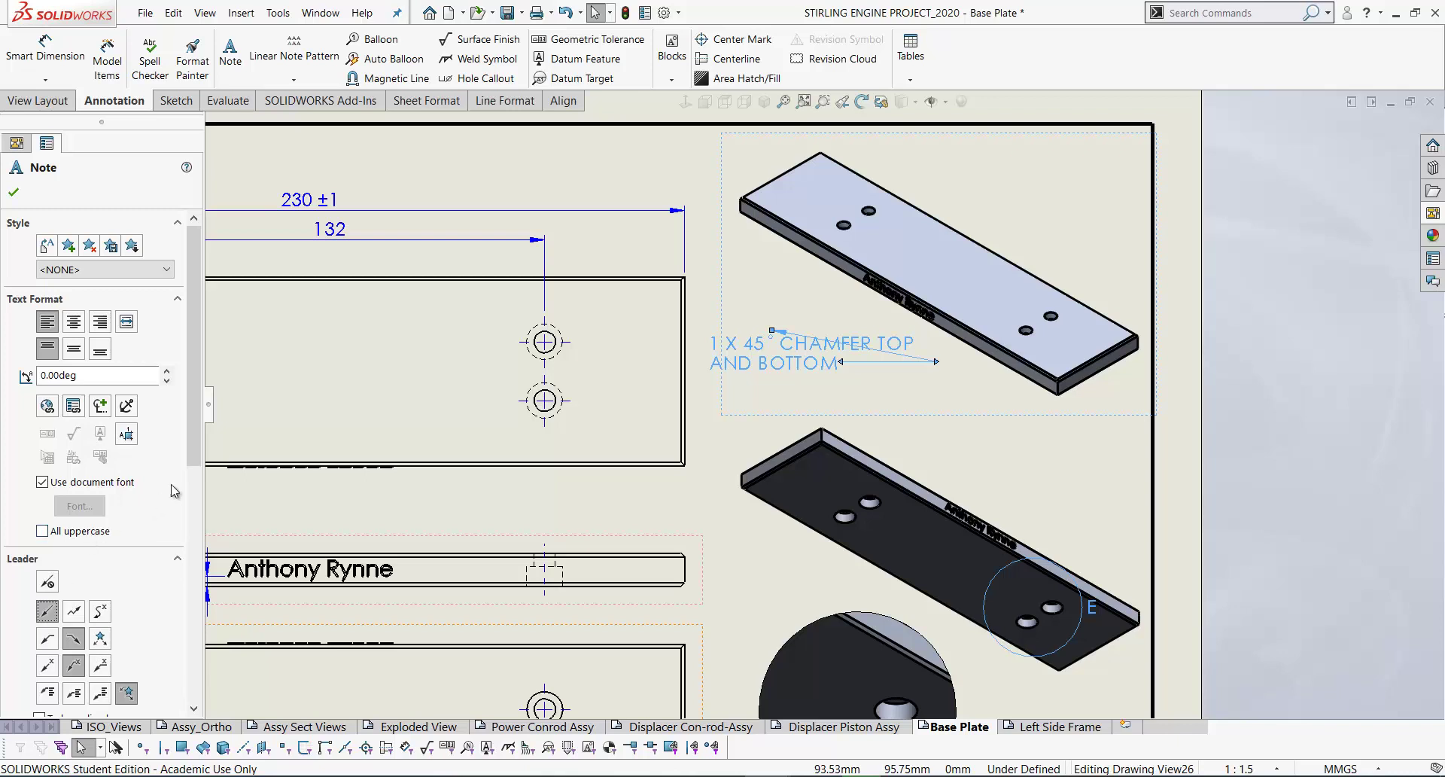
scroll(174, 490, "down", 2)
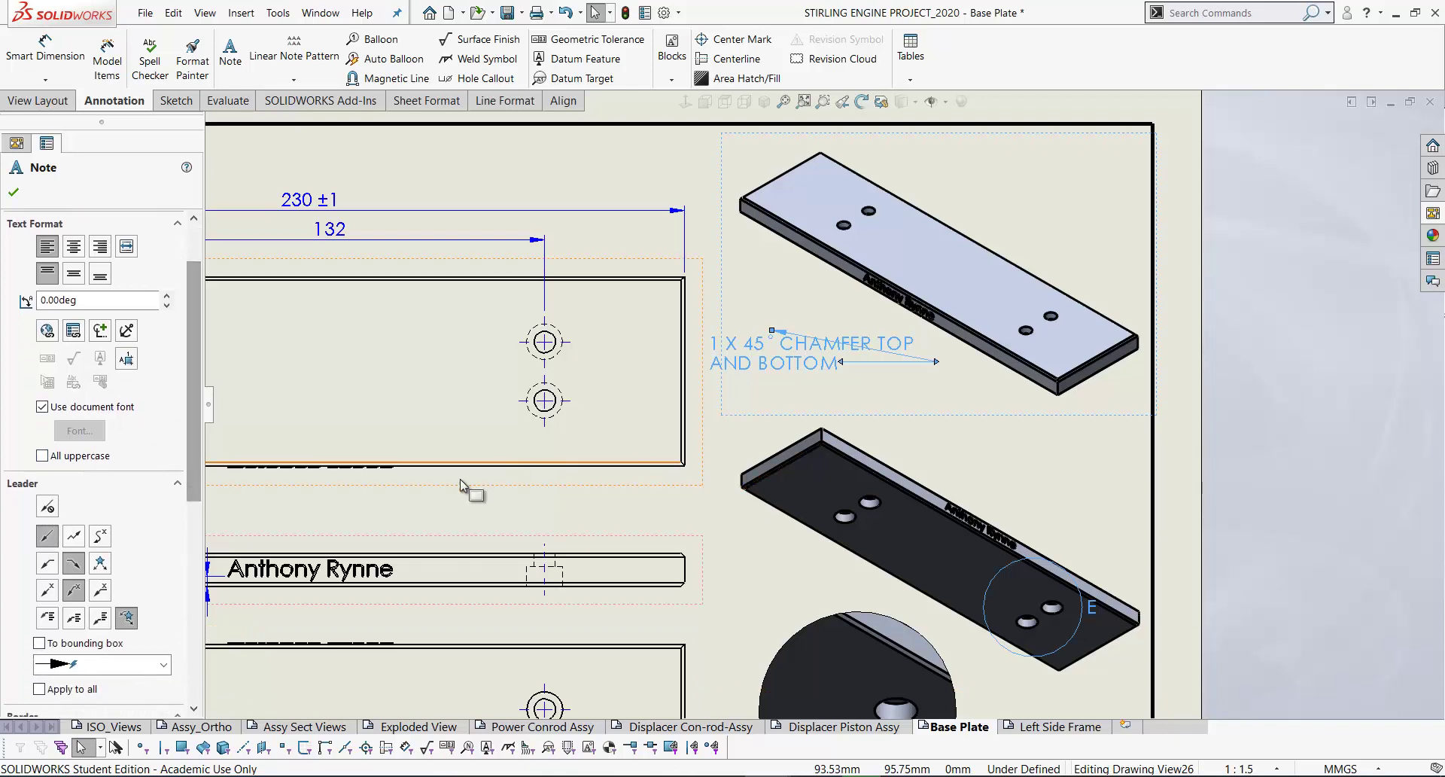
left_click(74, 566)
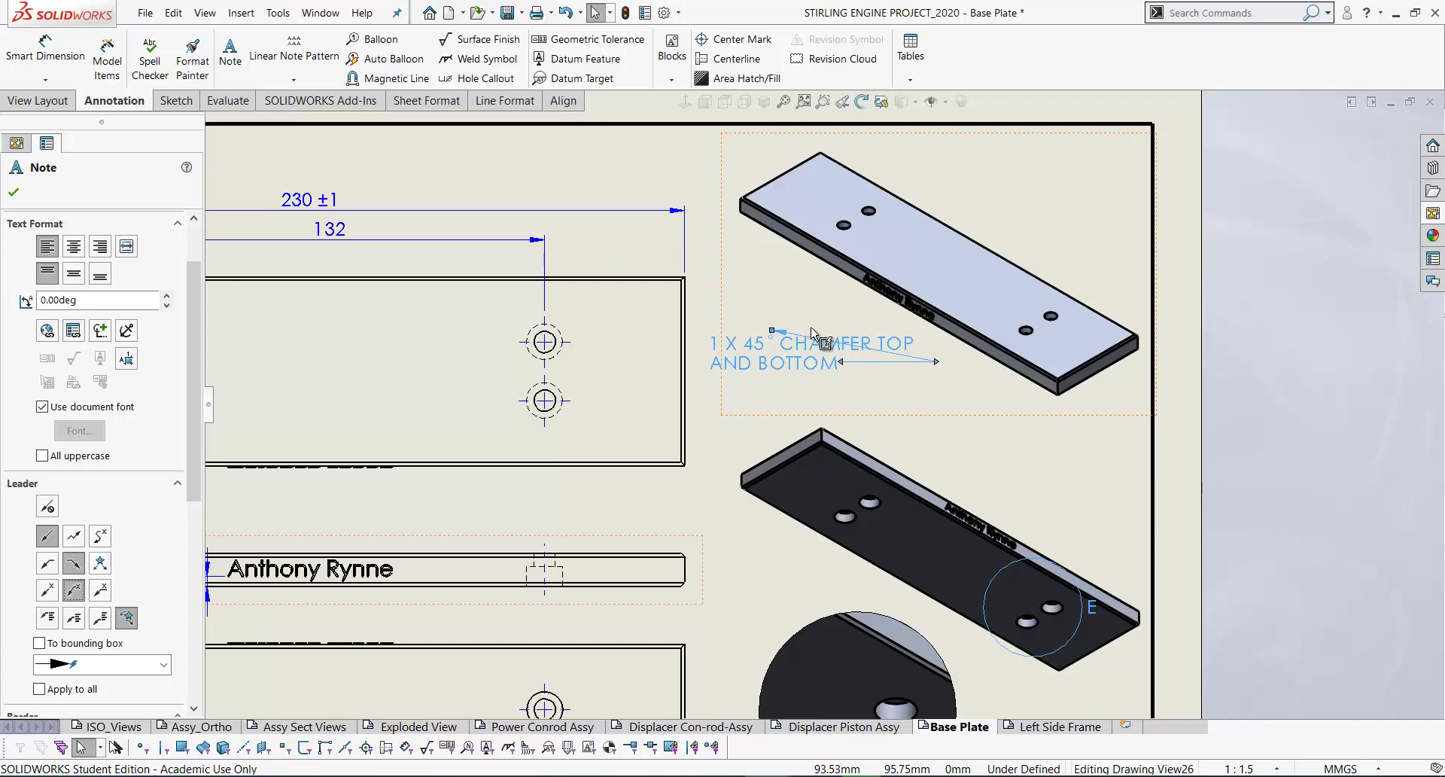
left_click_drag(951, 374, 975, 333)
scroll(993, 339, "down", 2)
scroll(988, 333, "down", 2)
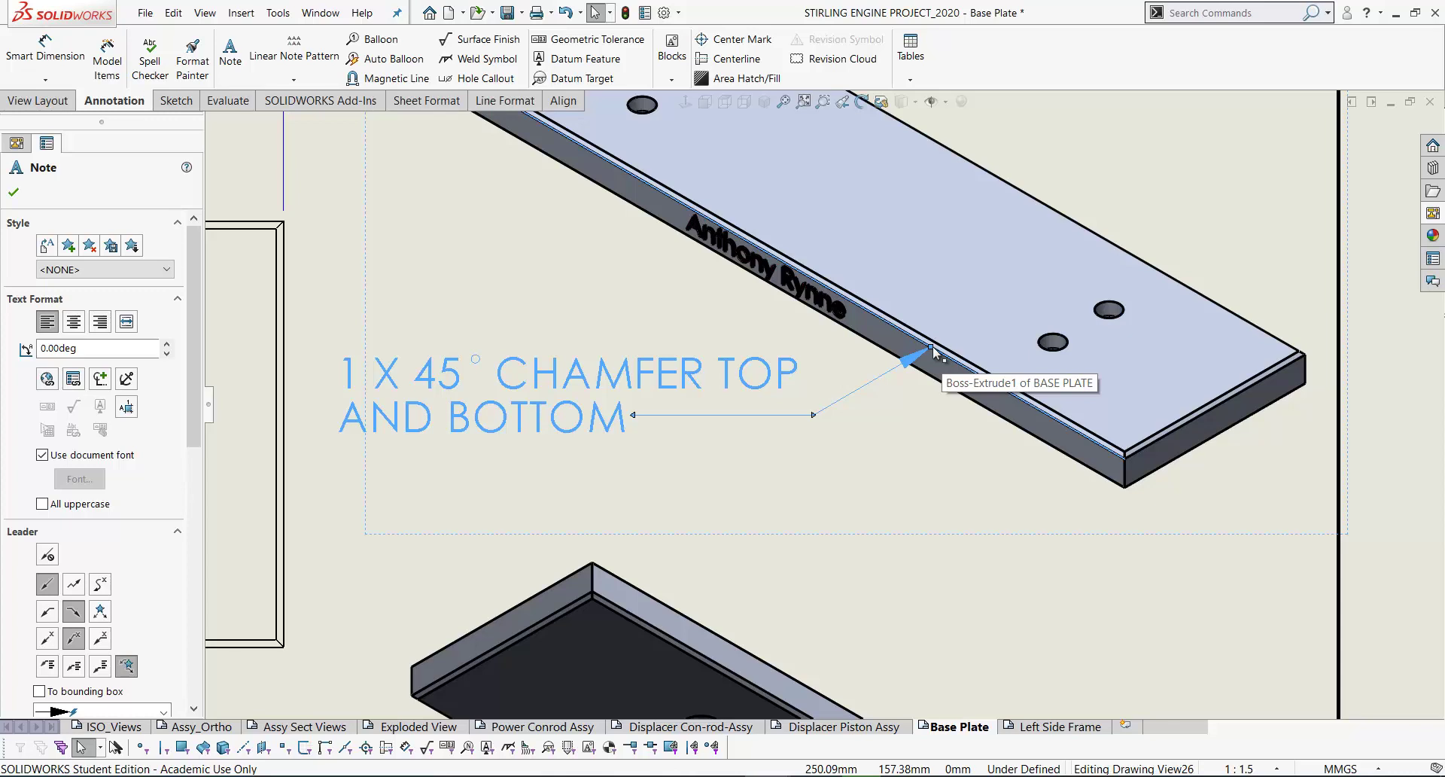
left_click_drag(931, 349, 1081, 470, "ctrl")
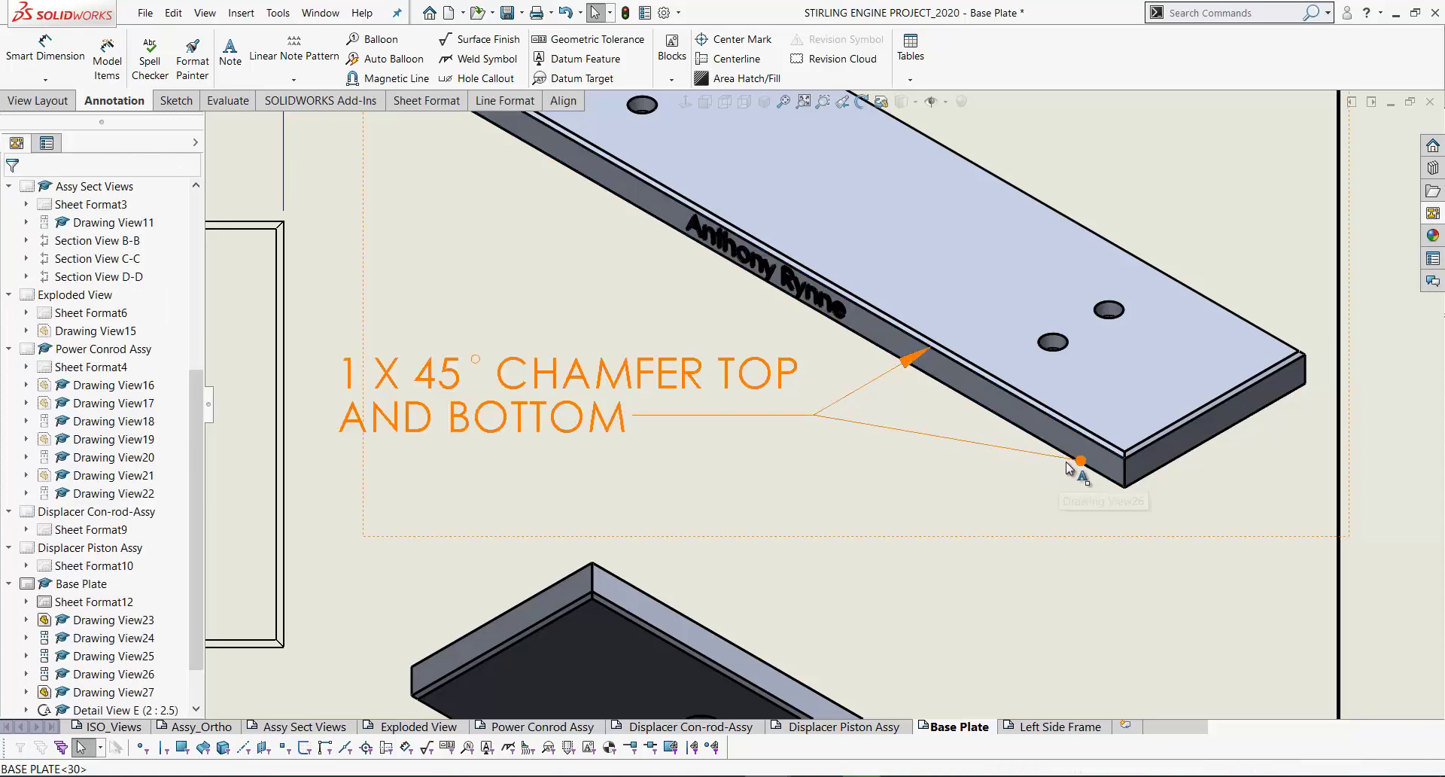
scroll(1069, 467, "down", 2)
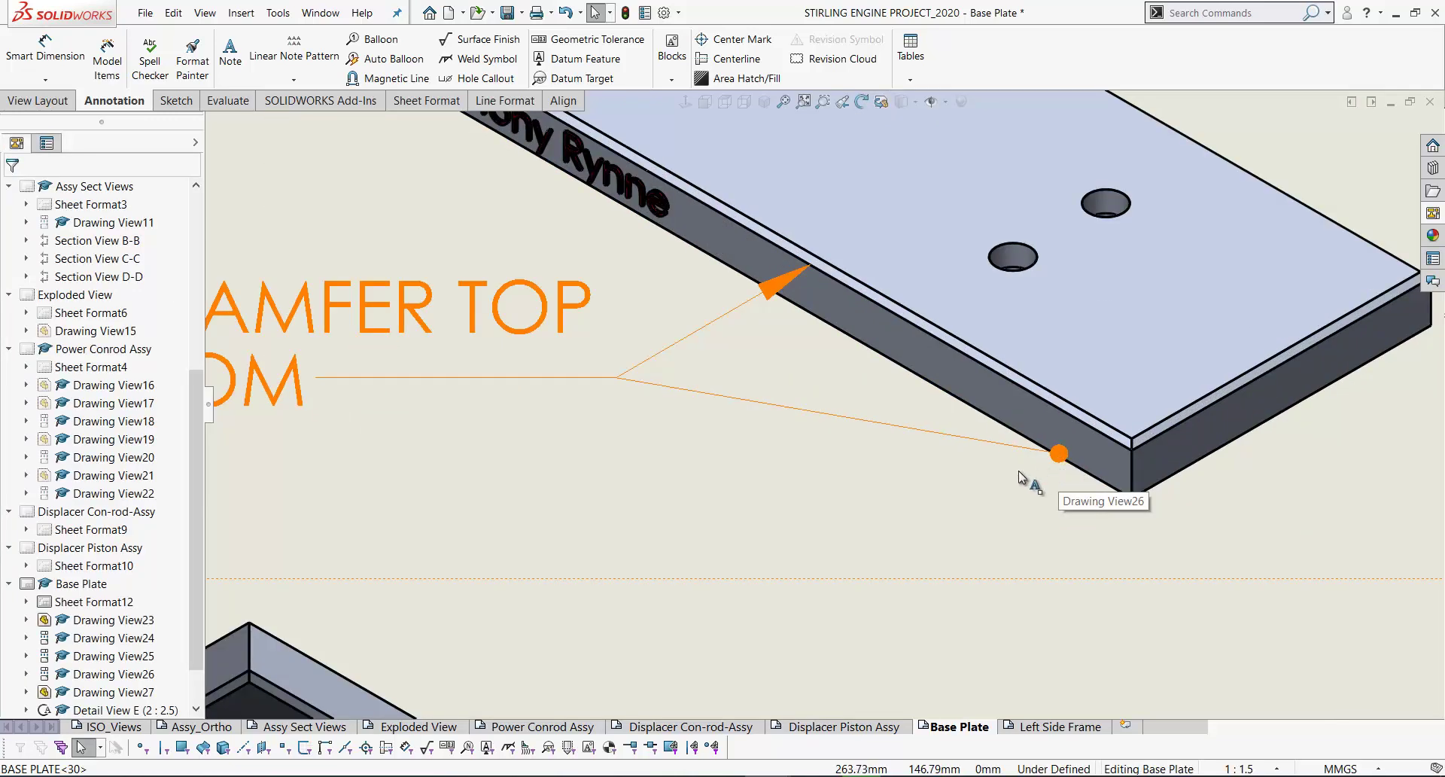
mouse_move(1059, 453)
left_mouse_down()
mouse_move(986, 484)
mouse_move(1019, 468)
mouse_move(1011, 486)
mouse_move(1036, 445)
left_mouse_up()
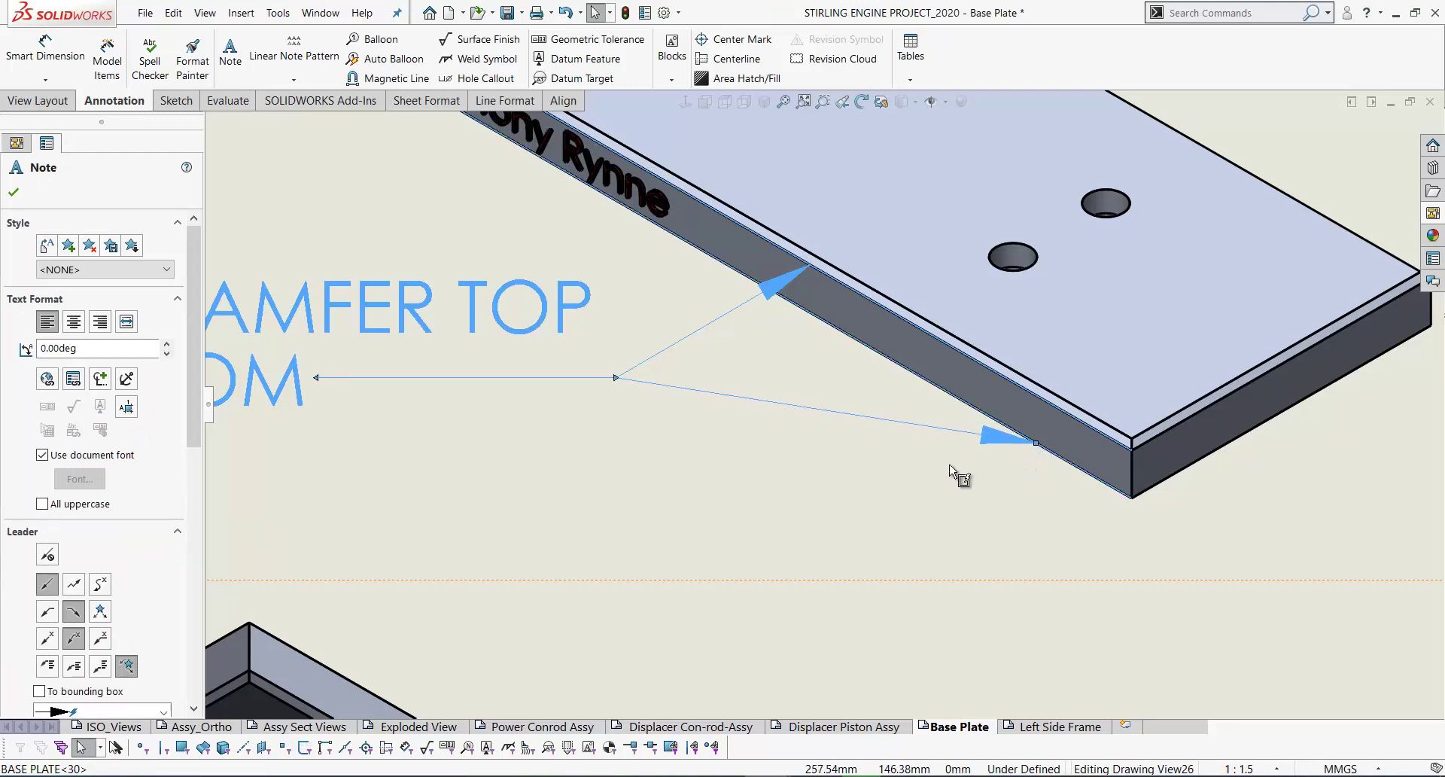
left_click(890, 477)
Fit the sheet and move to the empty Left Side Frame sheet
scroll(798, 463, "up", 2)
scroll(685, 445, "up", 2)
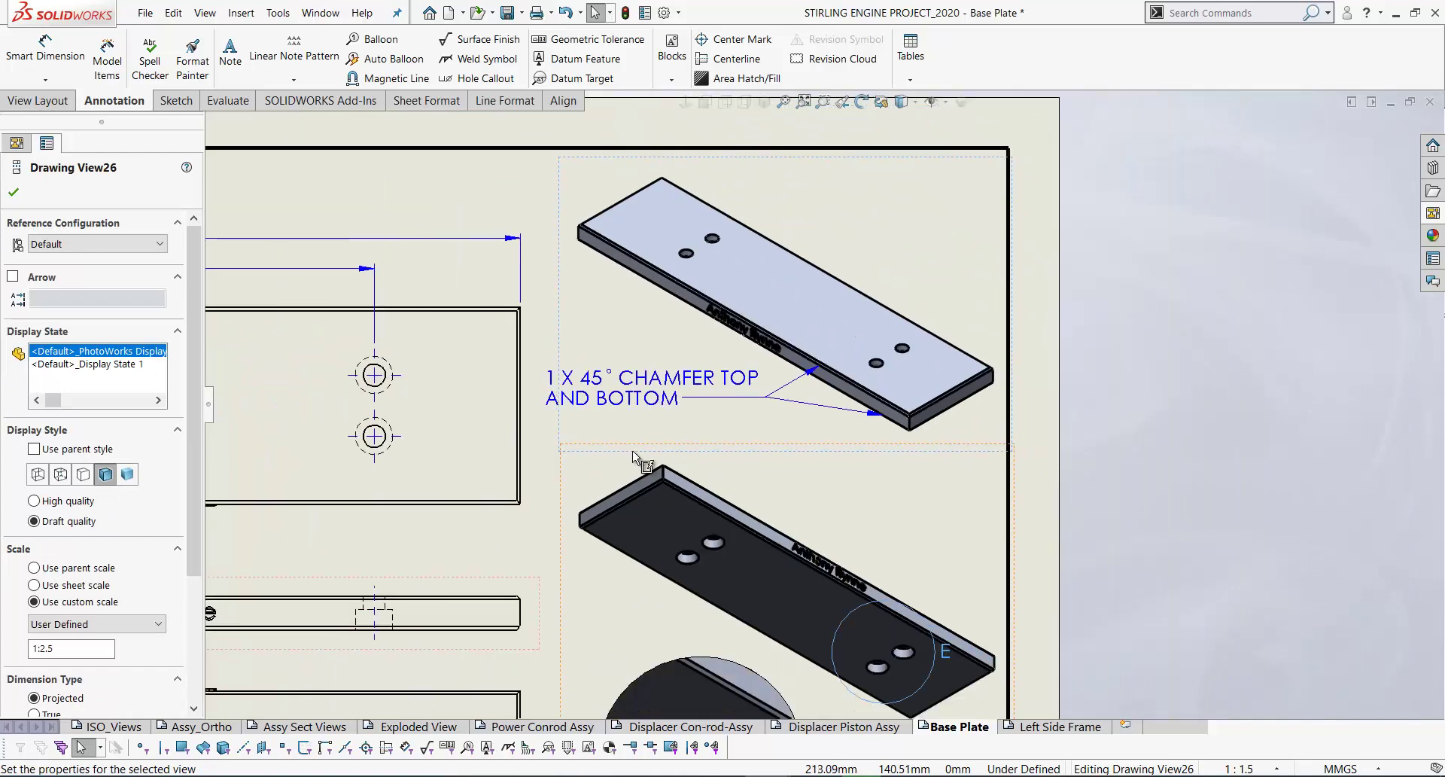
scroll(866, 374, "down", 2)
scroll(884, 377, "down", 1)
scroll(798, 414, "down", 1)
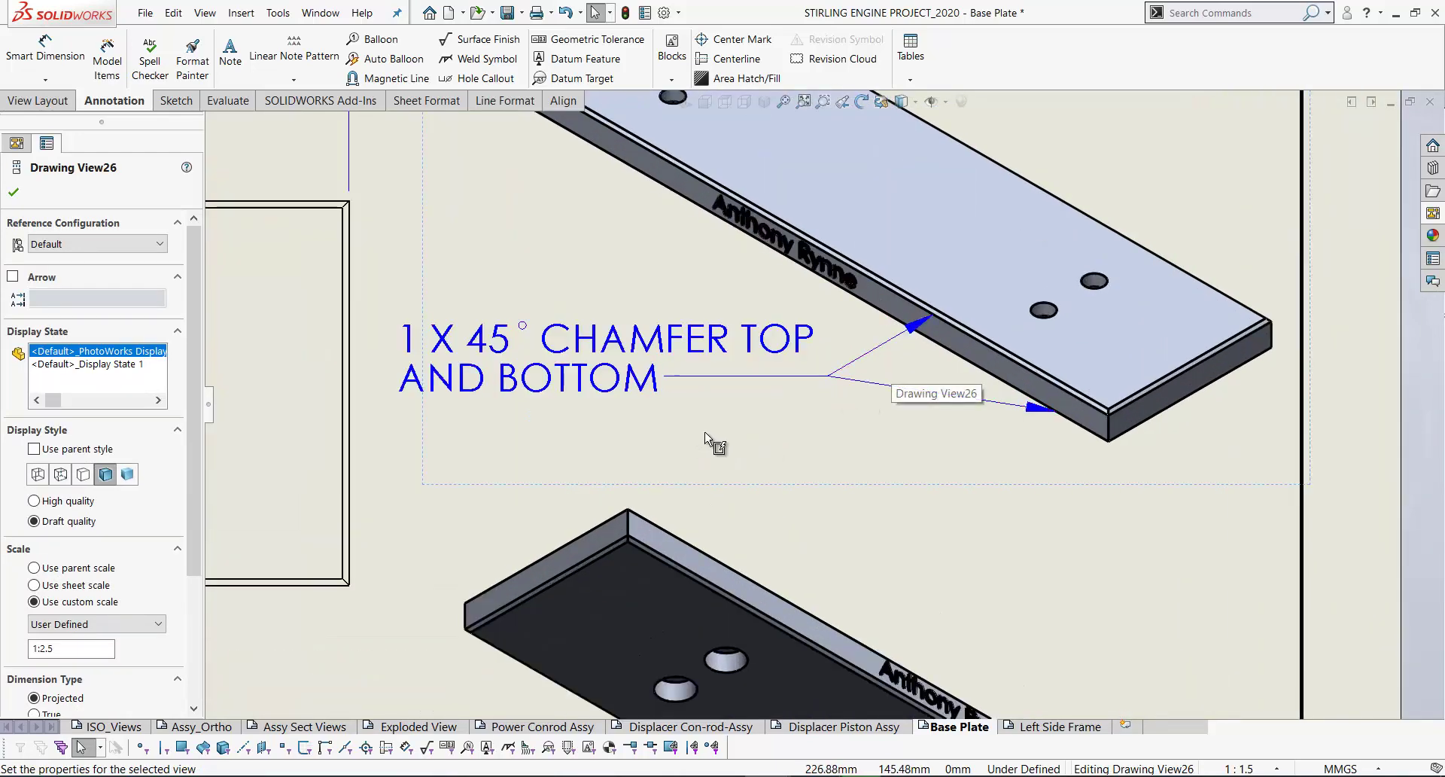
scroll(709, 448, "up", 4)
scroll(730, 444, "down", 3)
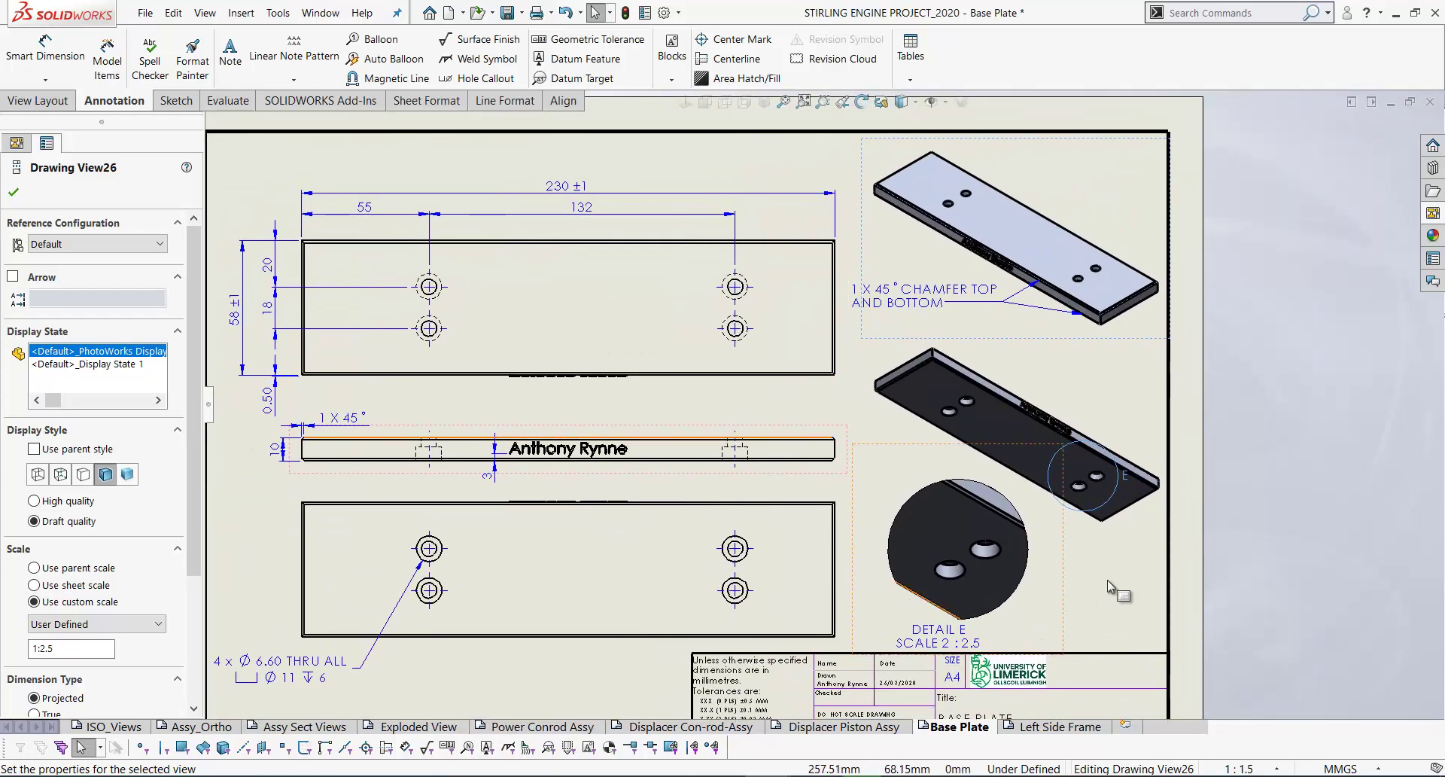
key("f")
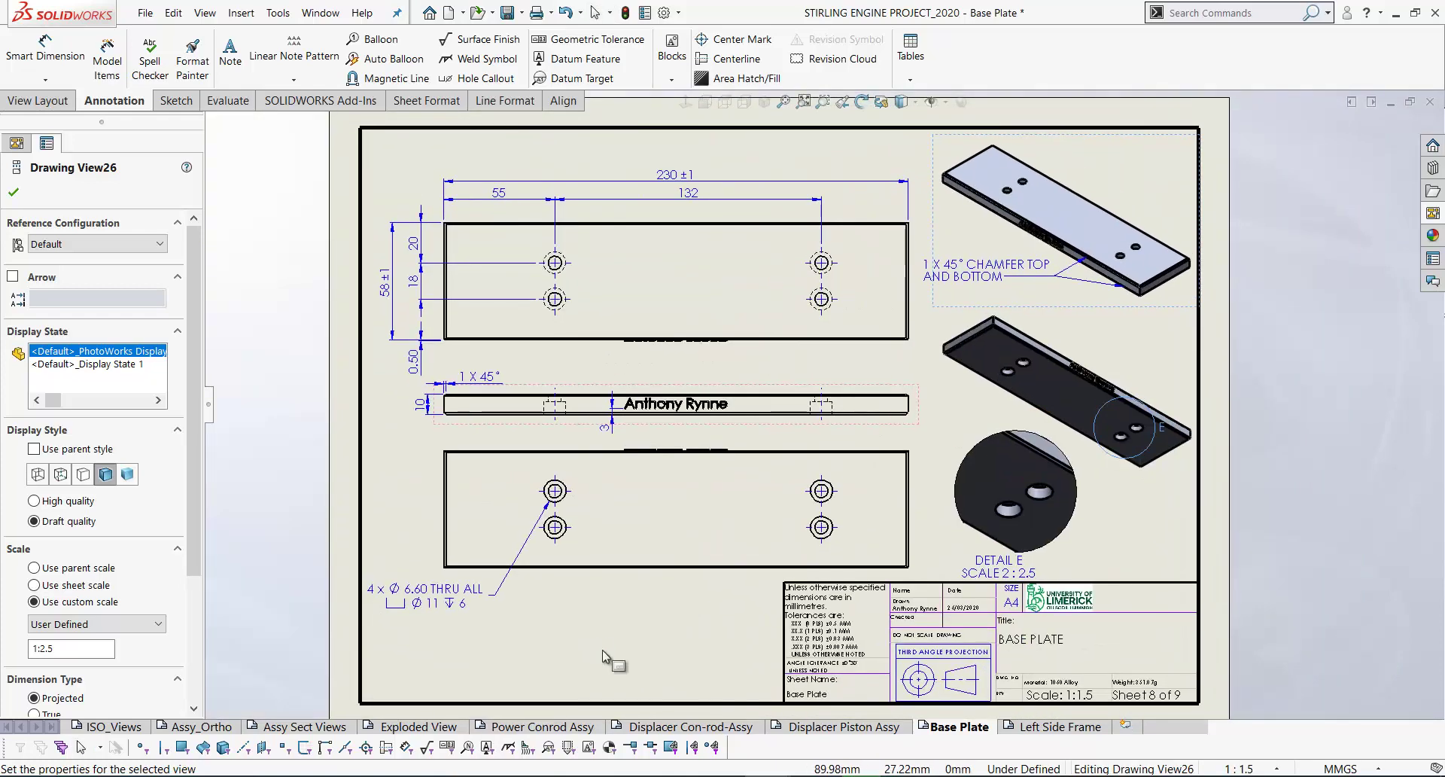
key("ctrl+Page_Down")
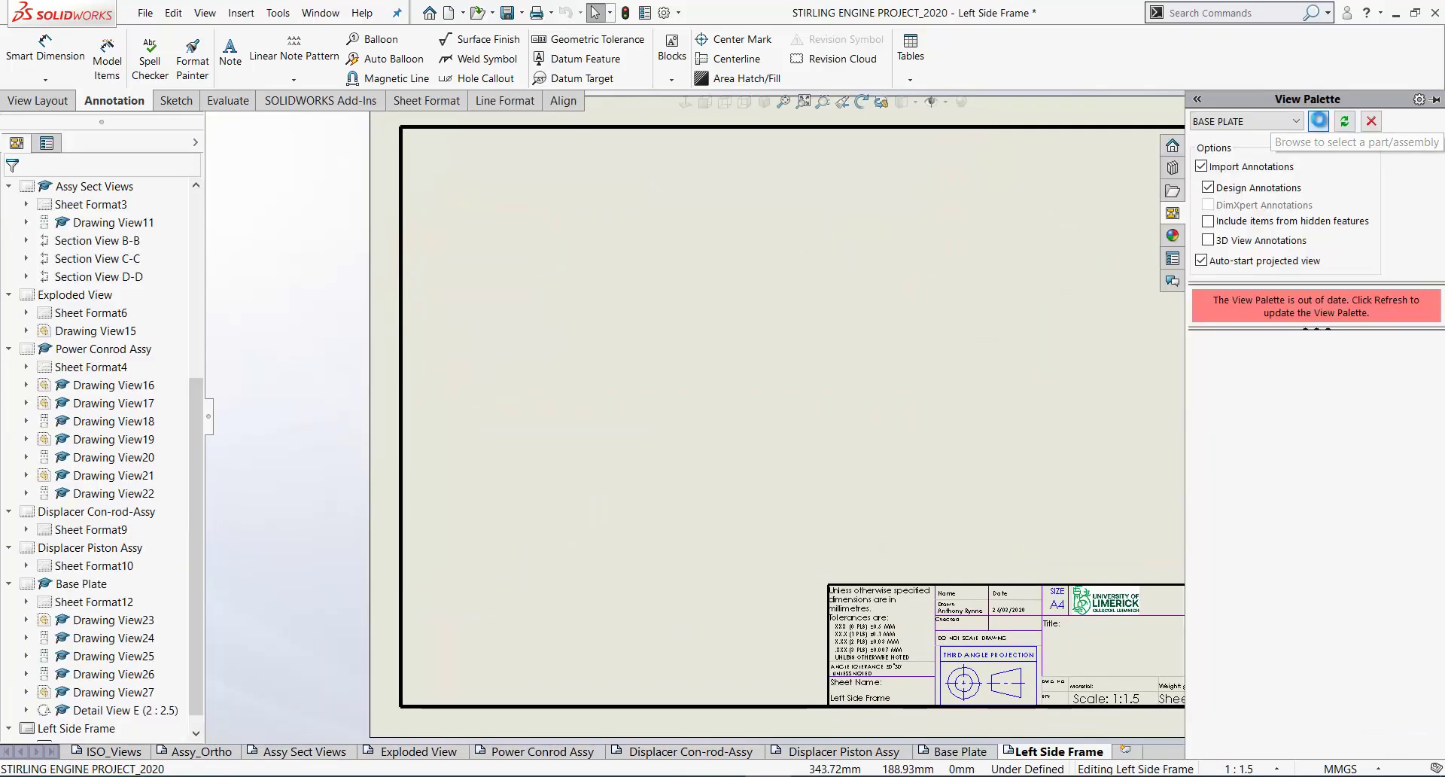
Load LEFT SIDE FRAME in the View Palette and place its Right view with projected top and bottom views
left_click(1319, 120)
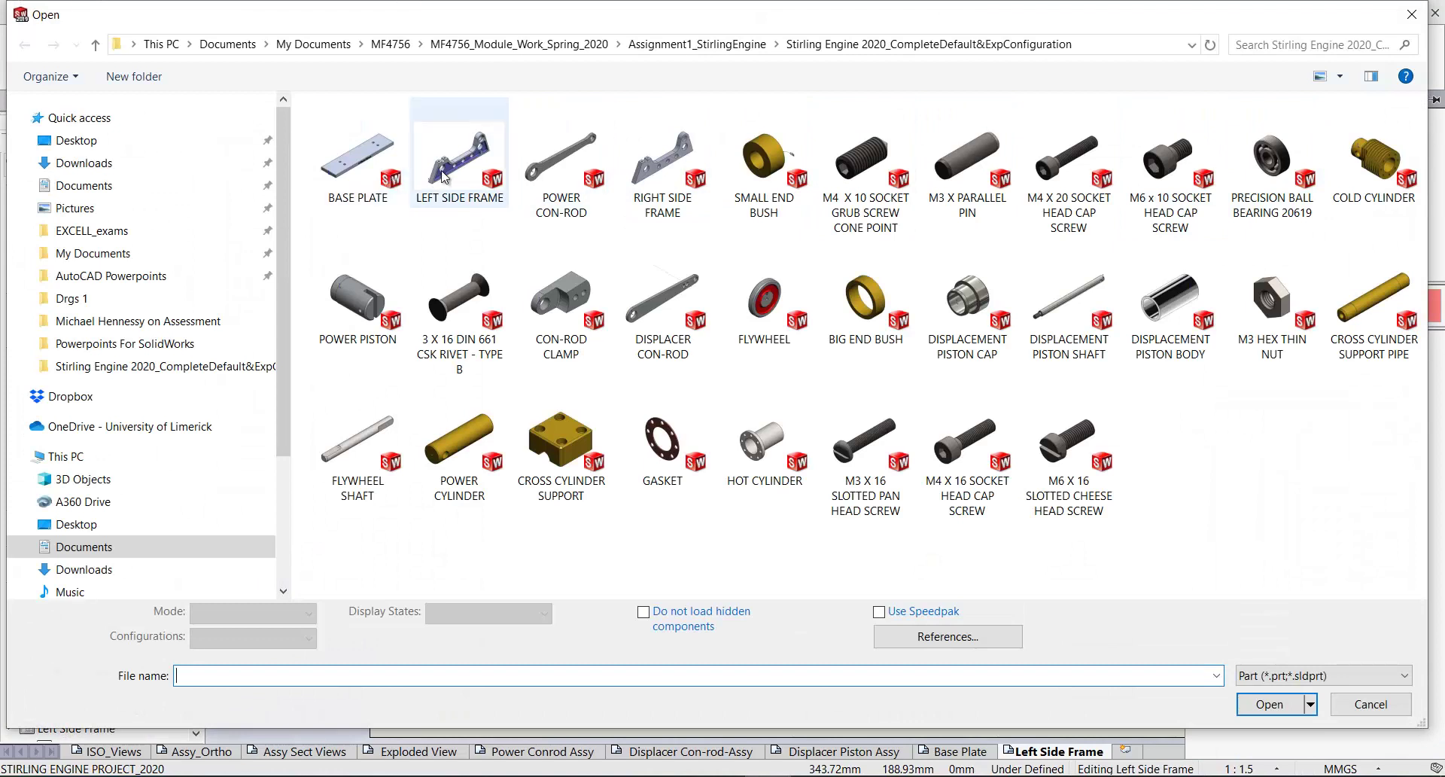
left_click(446, 174)
left_click(1269, 703)
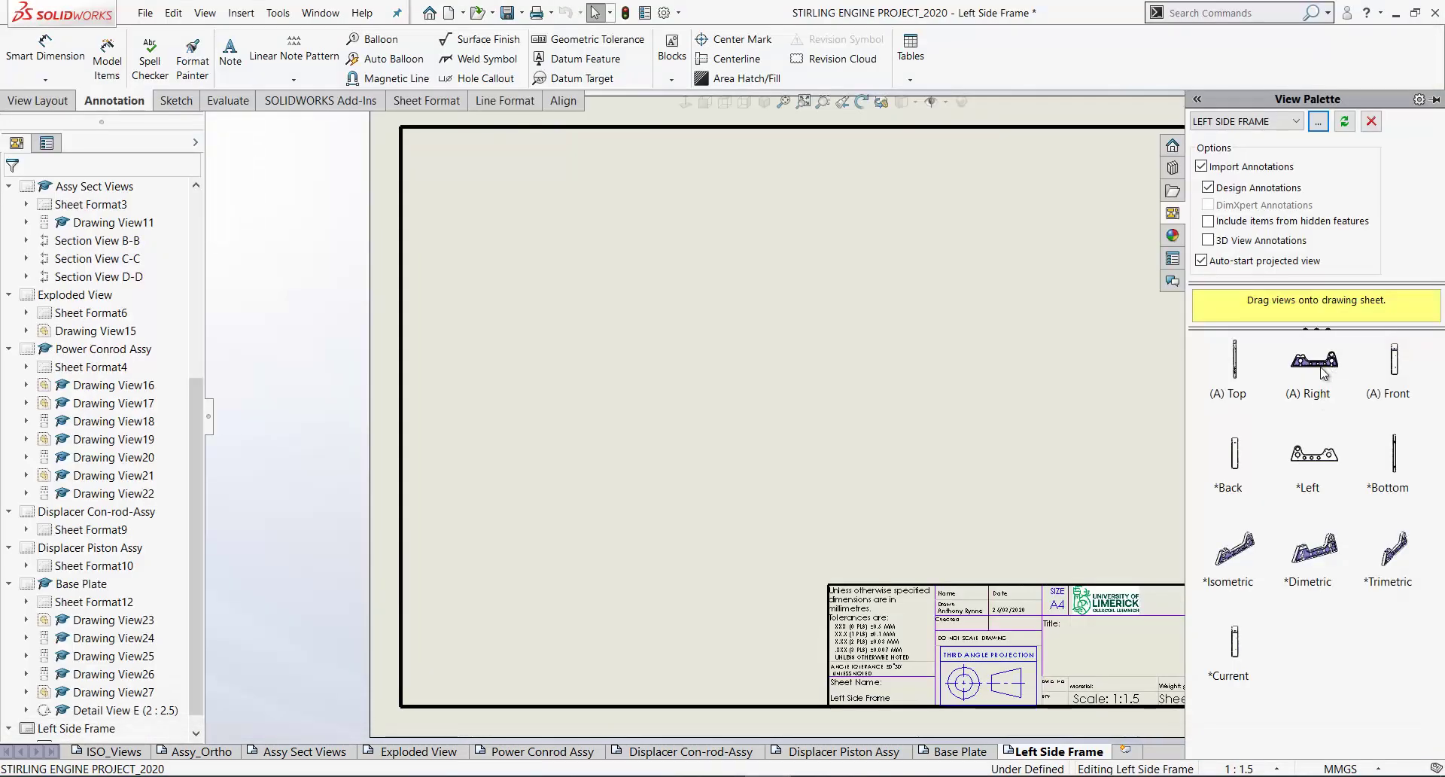
left_click_drag(1321, 369, 693, 395)
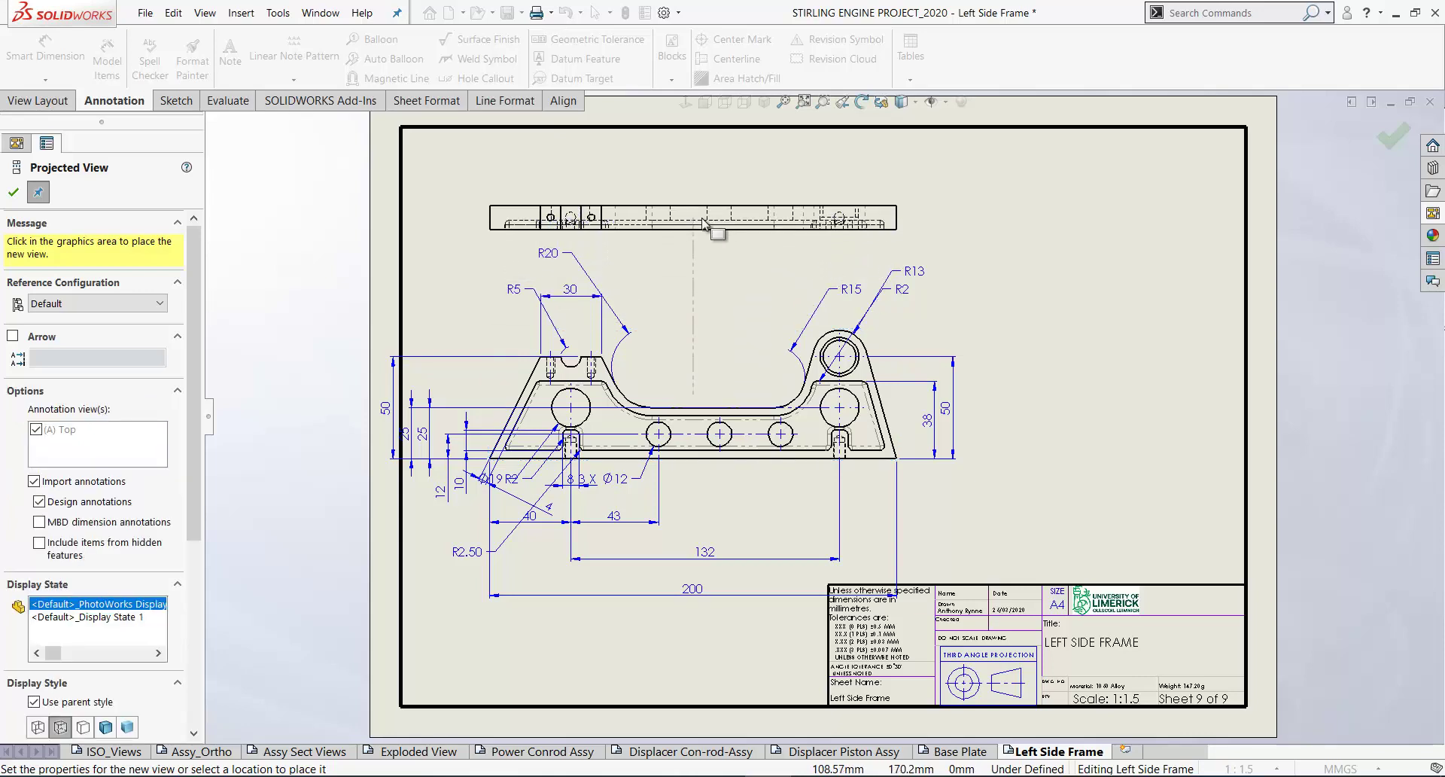
left_click(704, 224)
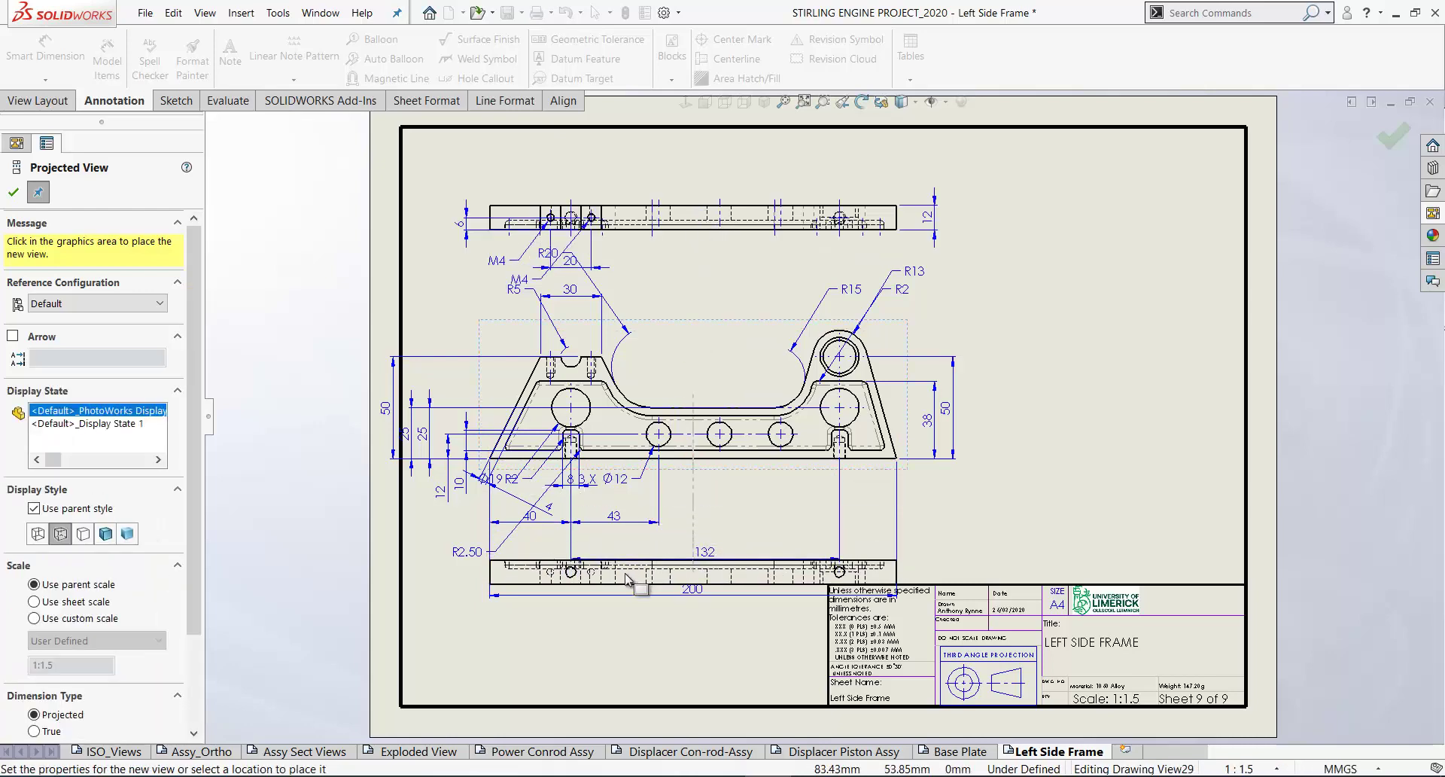
left_click(627, 578)
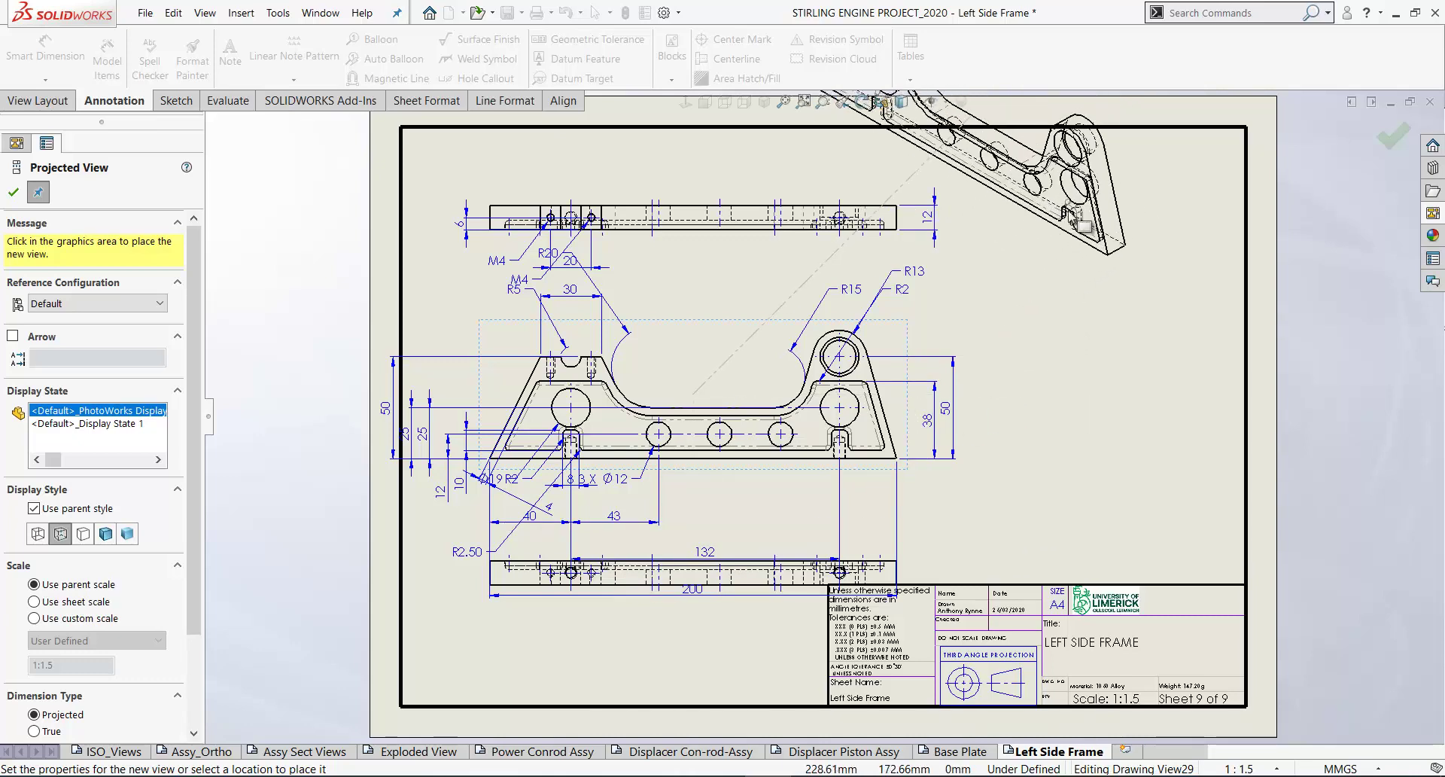
key("z")
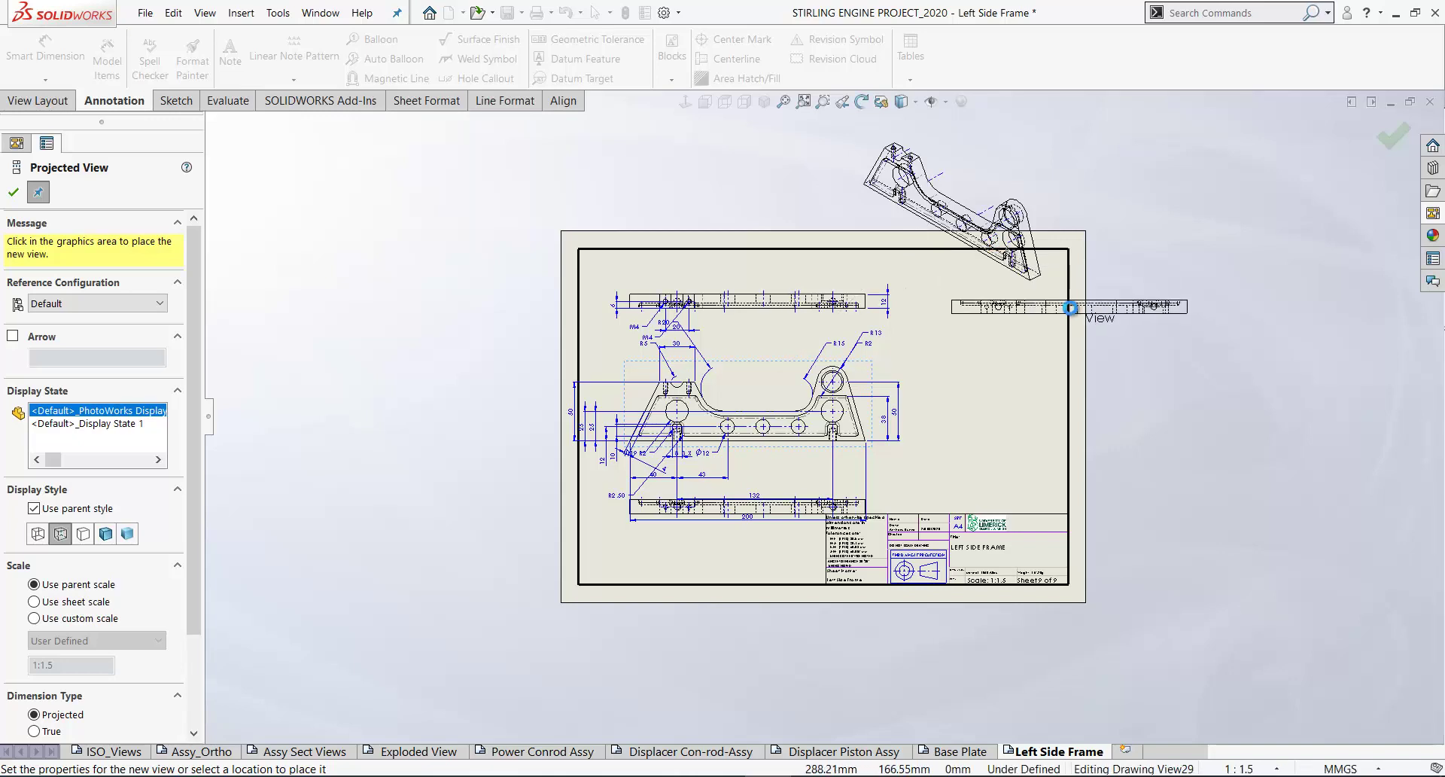
Place the isometric view at the sheet's top right, shaded with edges
left_click(1062, 229)
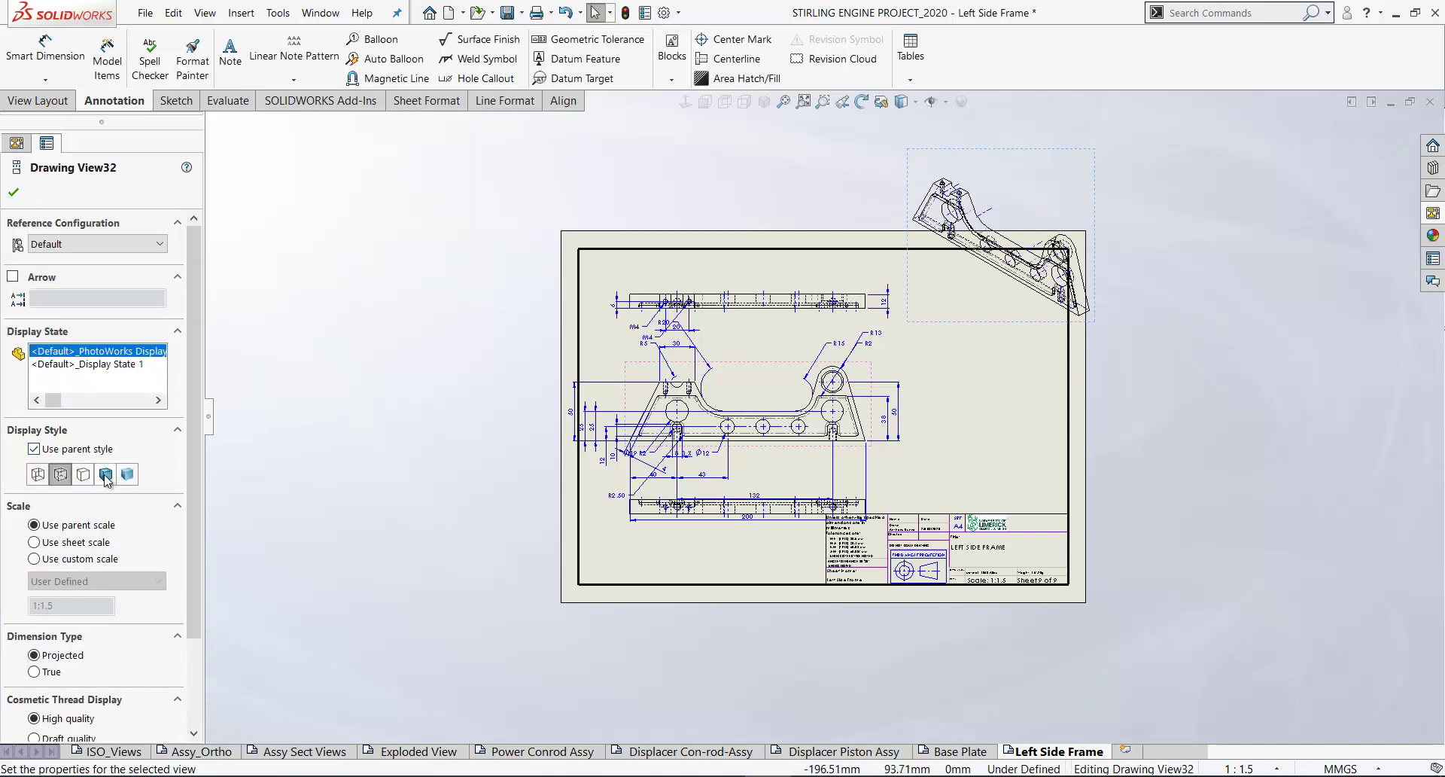
left_click(106, 475)
scroll(1069, 324, "down", 3)
scroll(874, 241, "up", 1)
scroll(971, 392, "down", 3)
key("Escape")
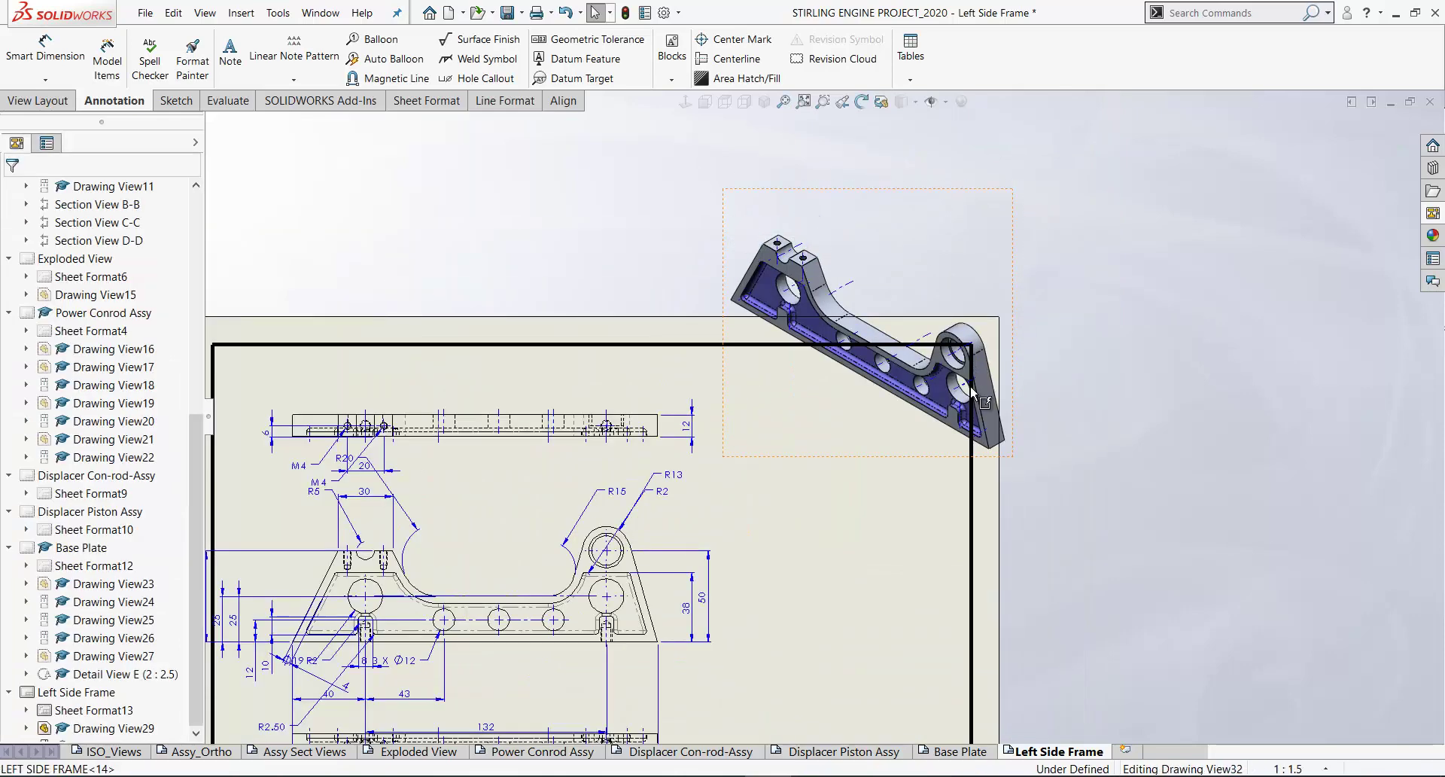
Give the isometric view a custom 1:2 scale and move it down inside the sheet border
left_click(971, 392)
left_click(1075, 473)
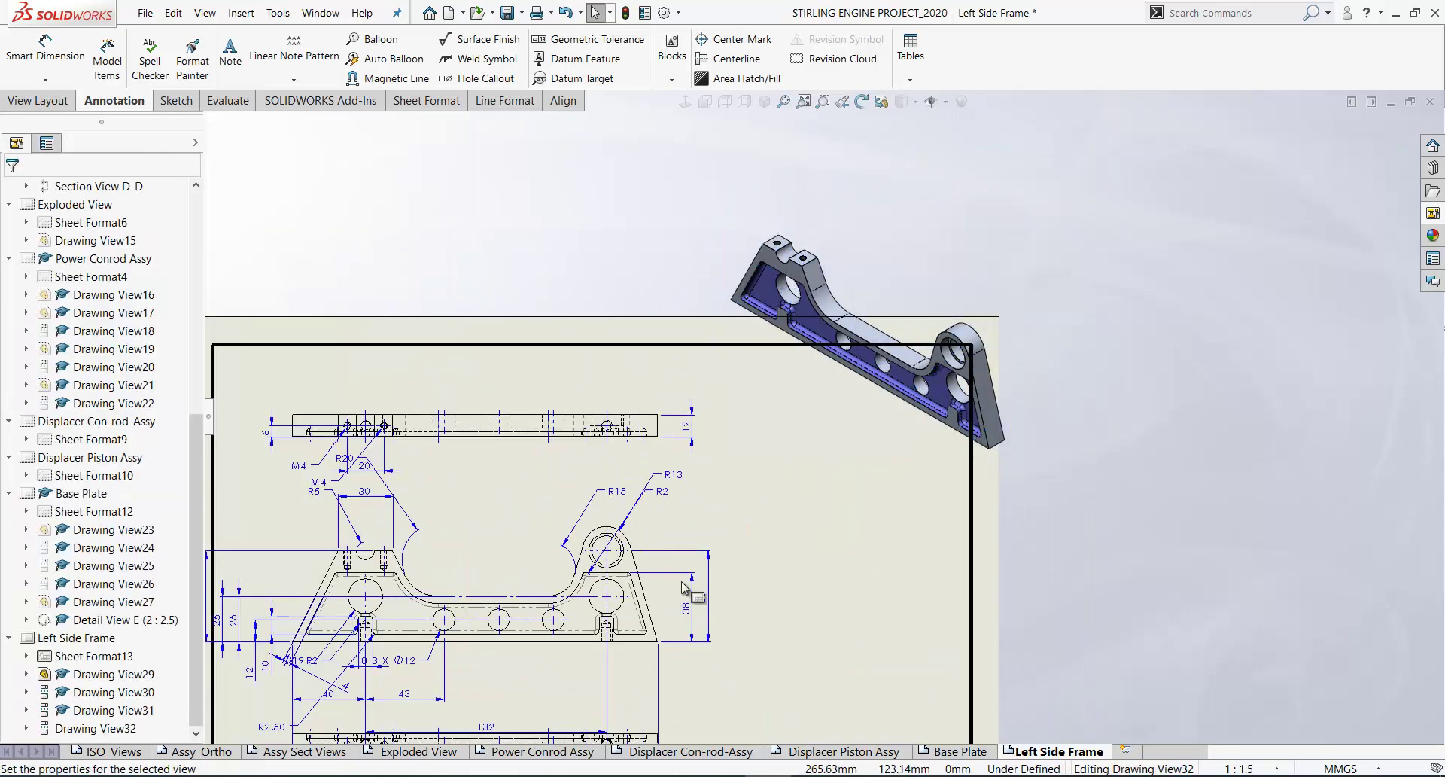
left_click(880, 473)
scroll(177, 595, "down", 3)
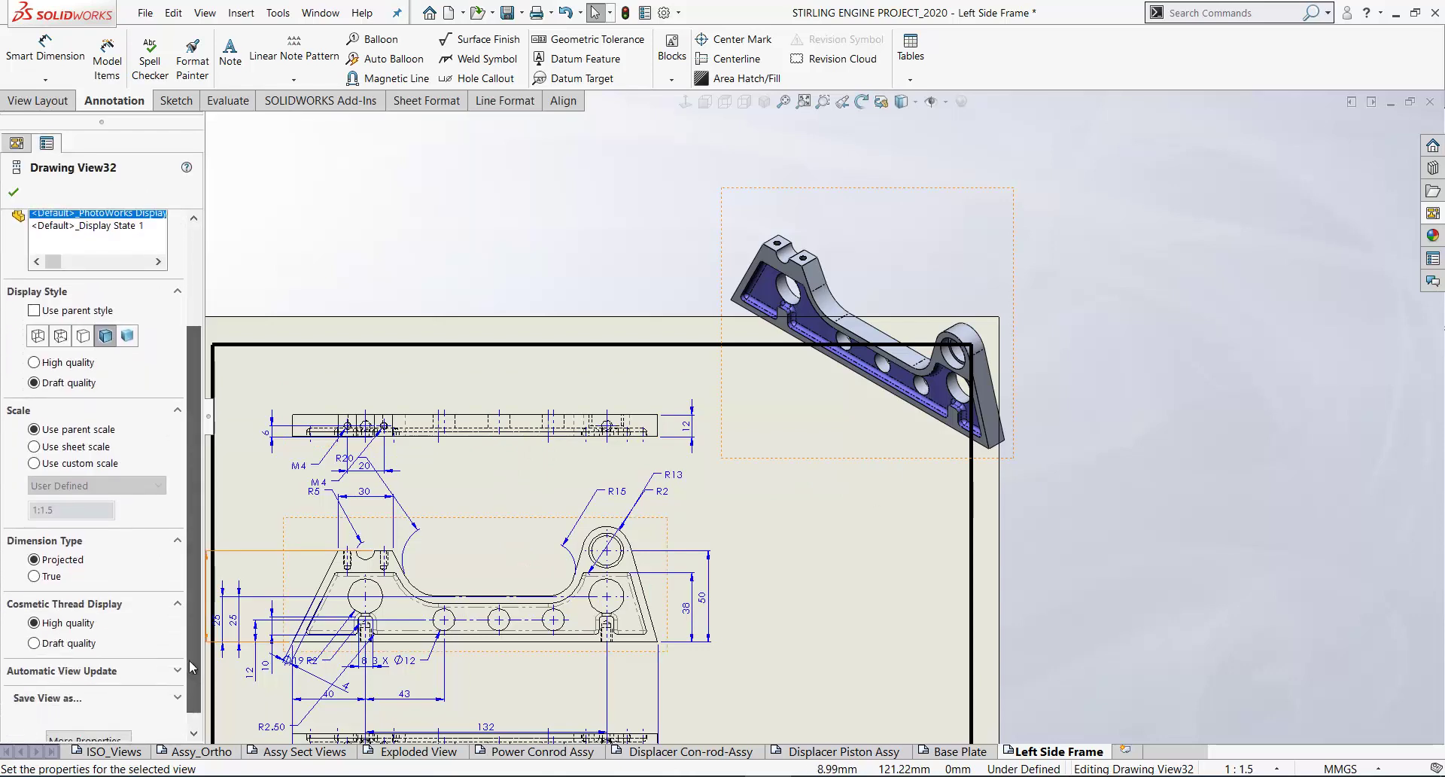
left_click(34, 463)
left_click(97, 485)
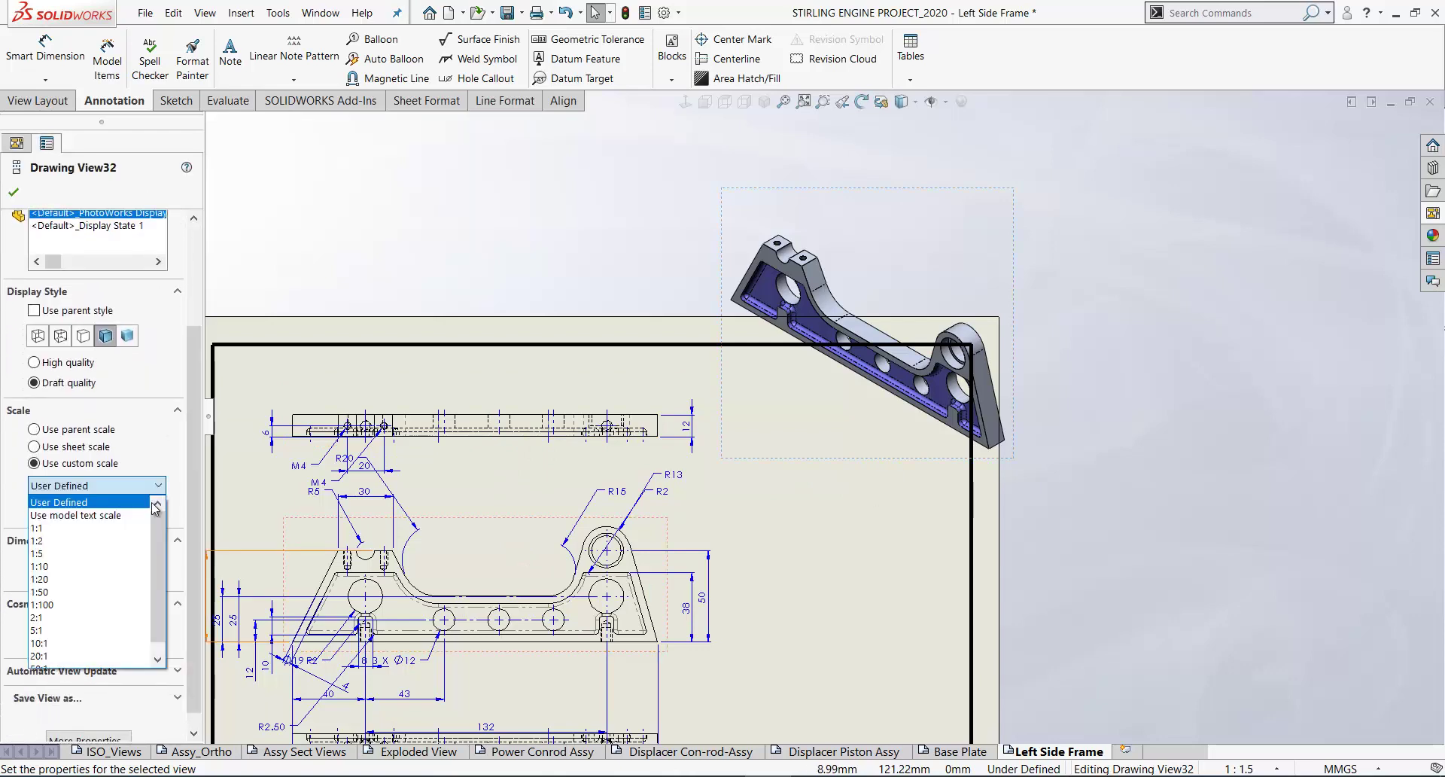
left_click(74, 542)
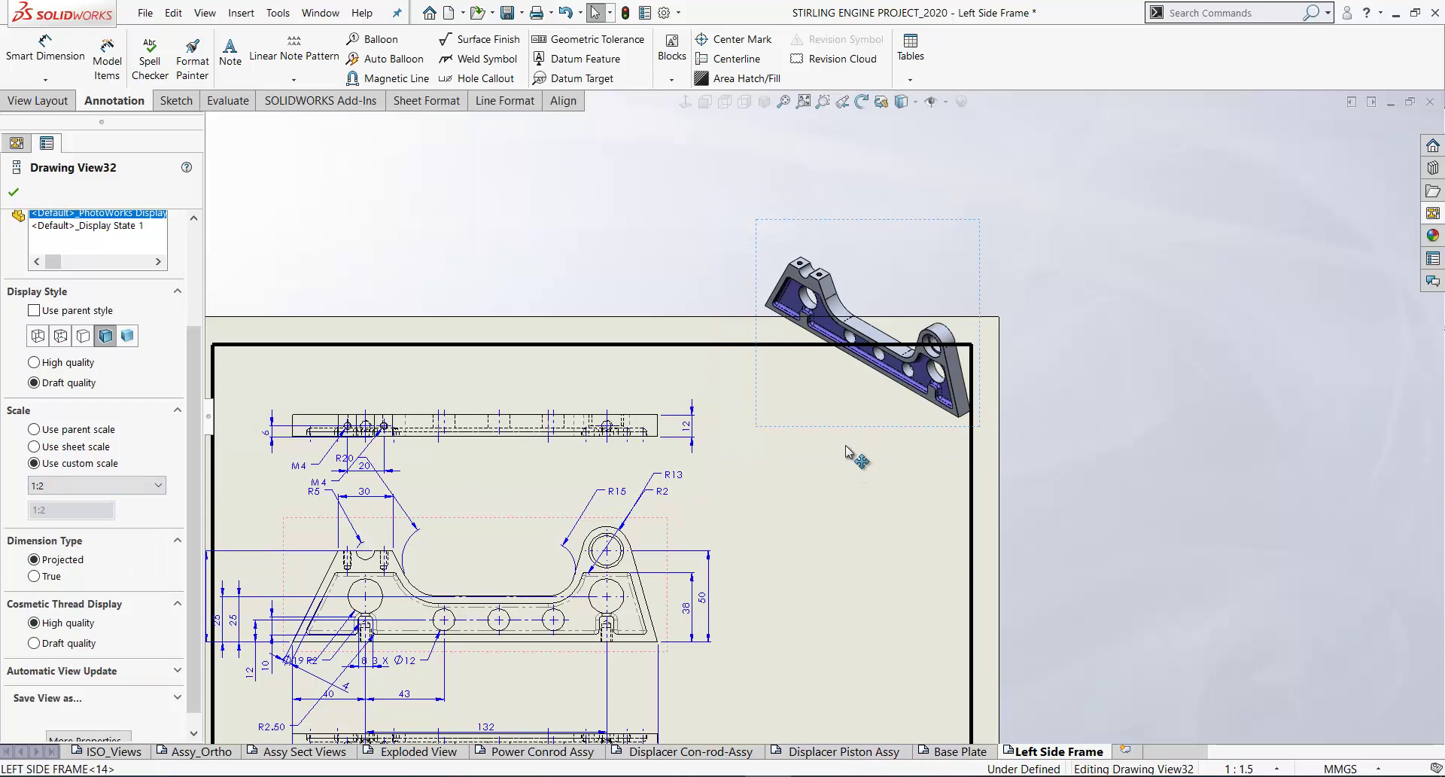
mouse_move(845, 466)
left_mouse_down()
mouse_move(844, 527)
mouse_move(805, 545)
left_mouse_up()
scroll(805, 545, "up", 2)
left_click(717, 386)
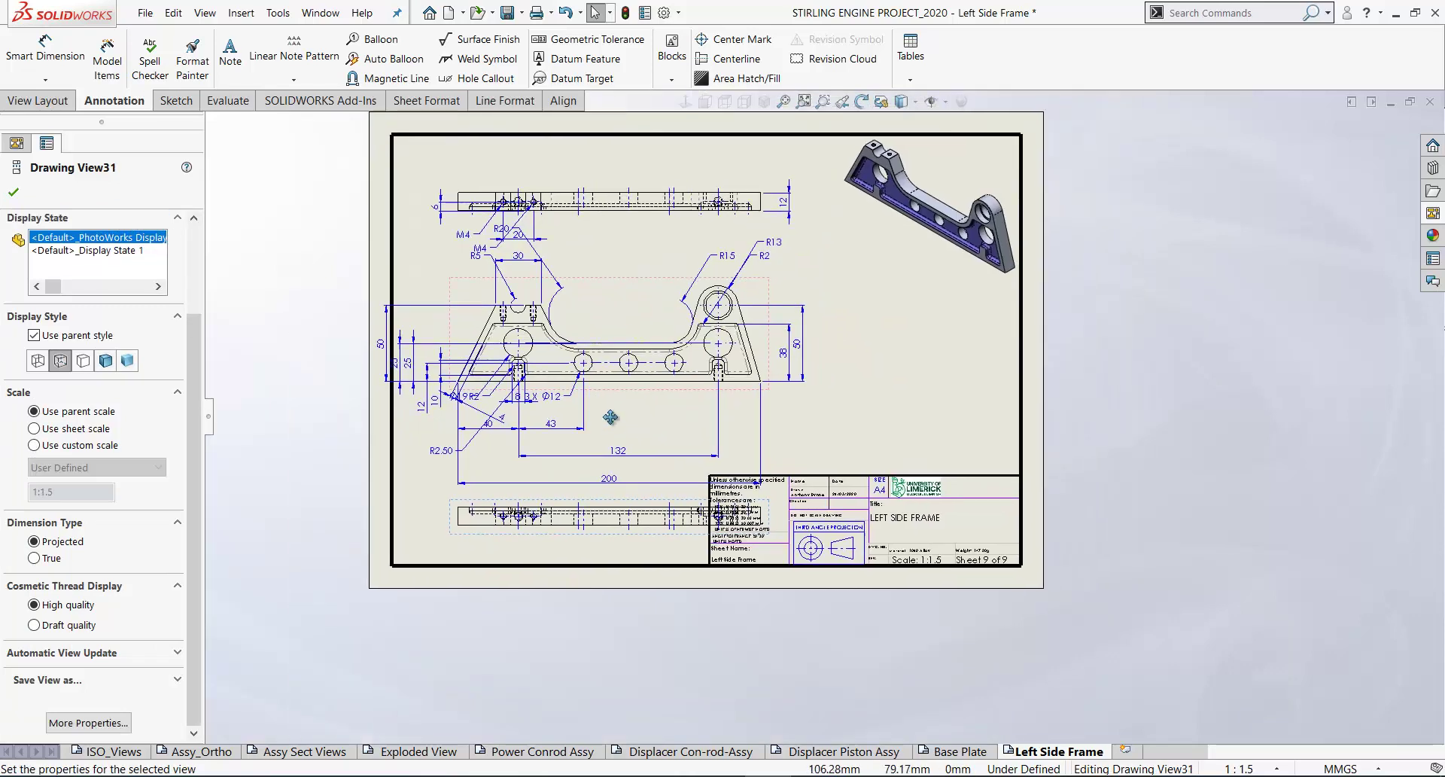
scroll(603, 243, "down", 2)
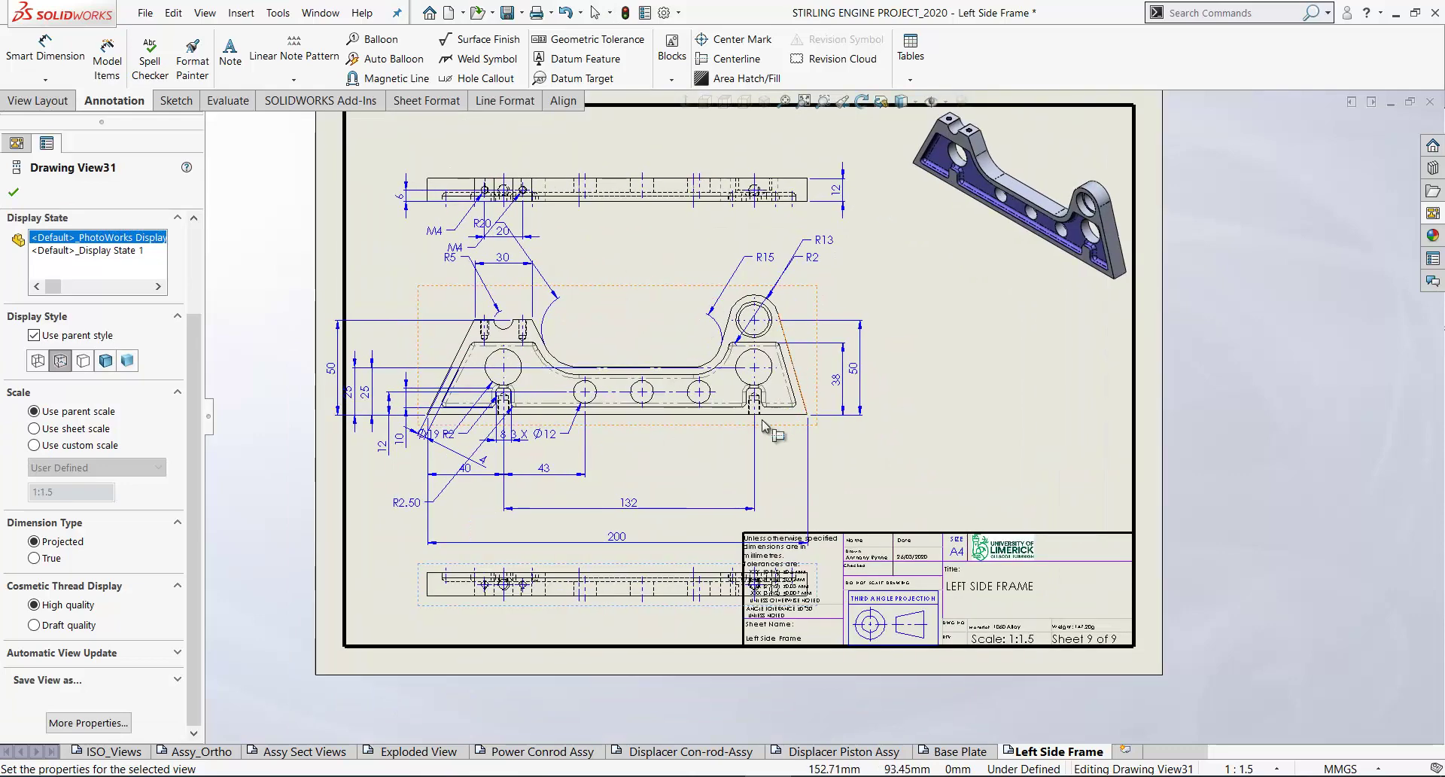
Nudge the main and bottom views, then filter selection to dimensions and box-select all dimensions
left_click_drag(670, 292, 692, 279)
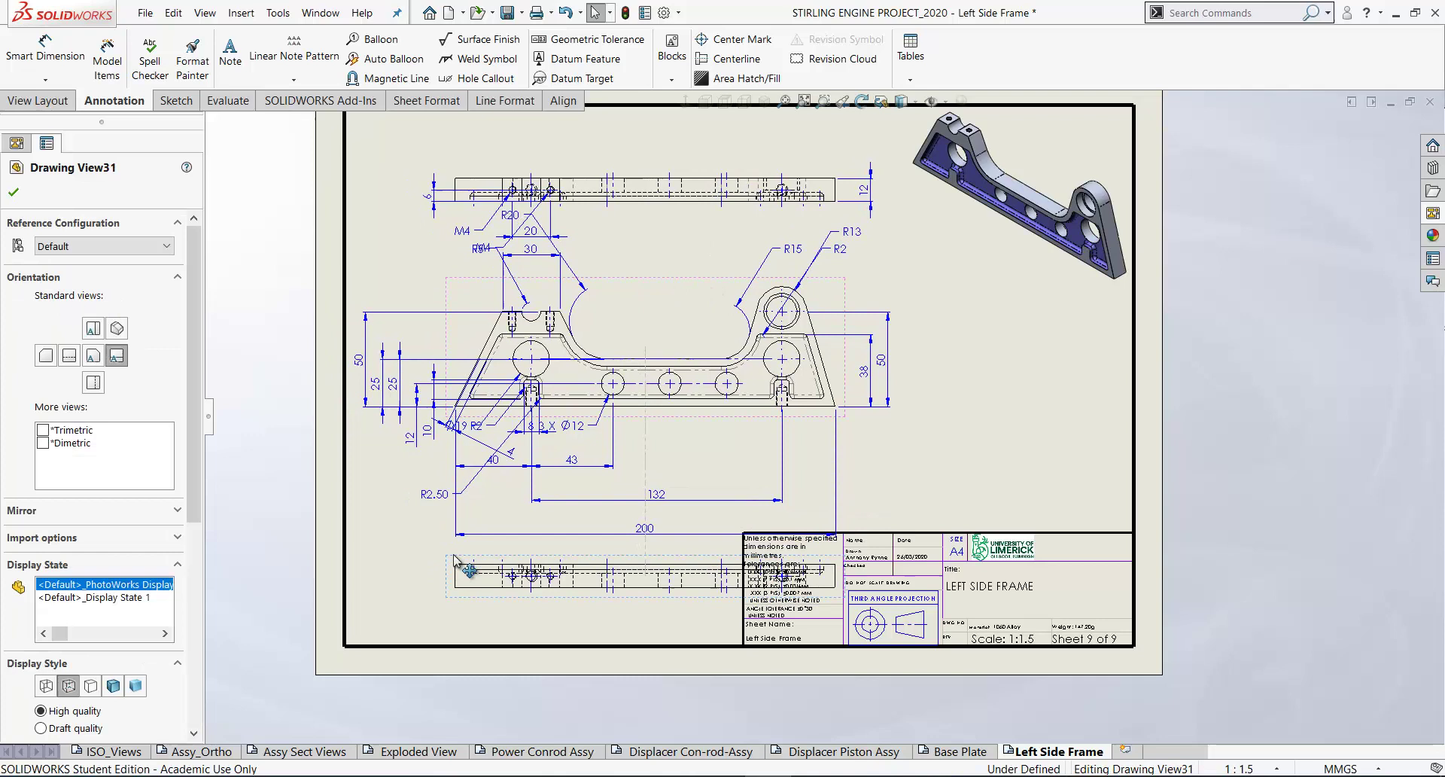
left_click(646, 527)
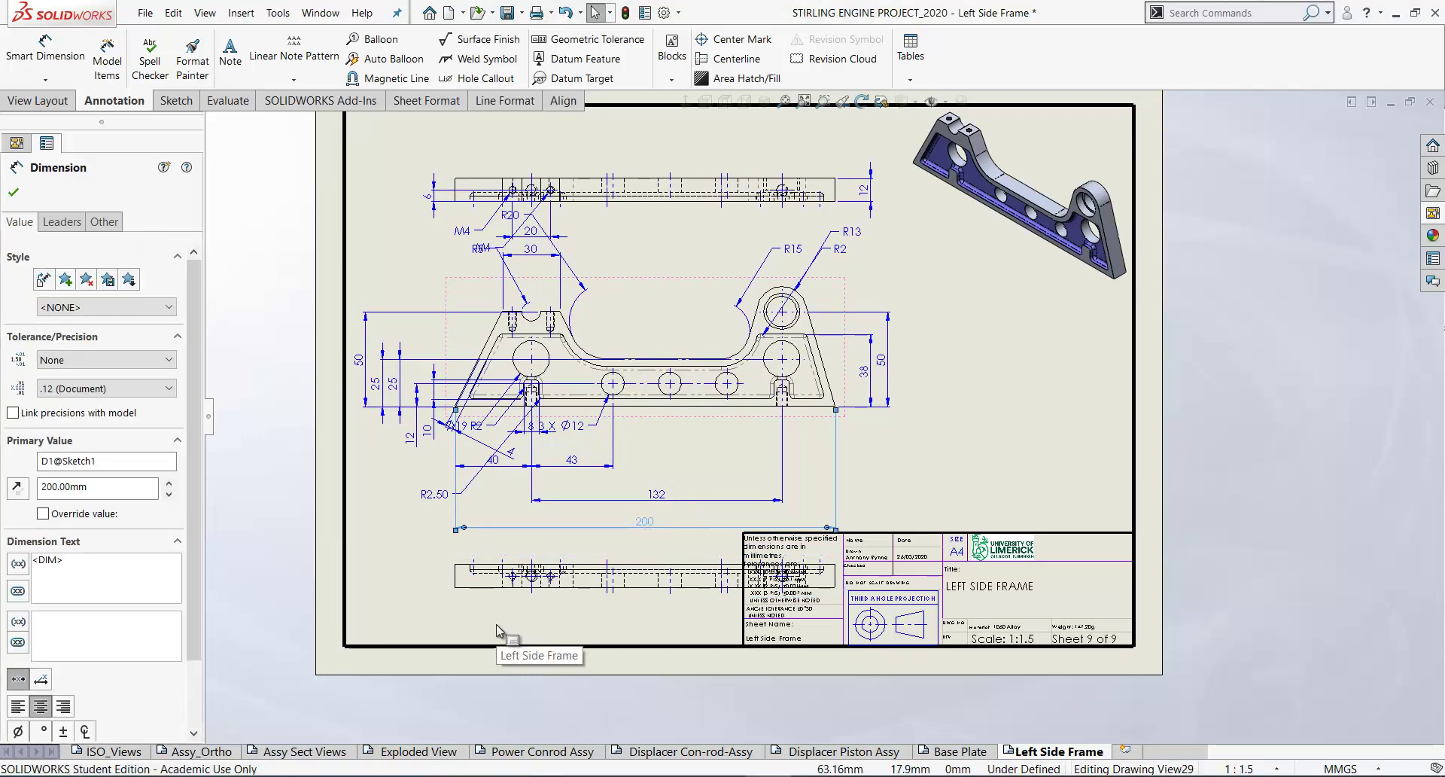
key("F5")
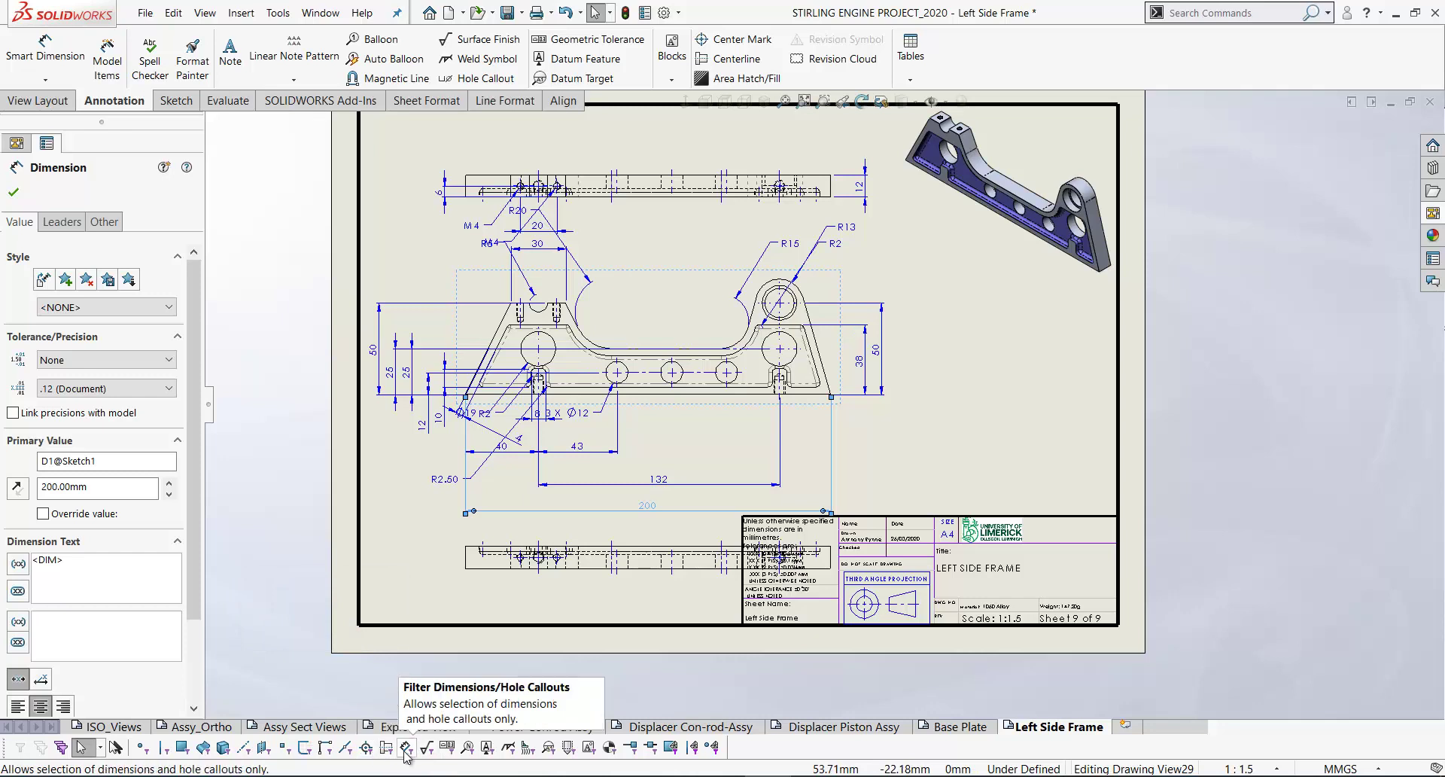
left_click(405, 749)
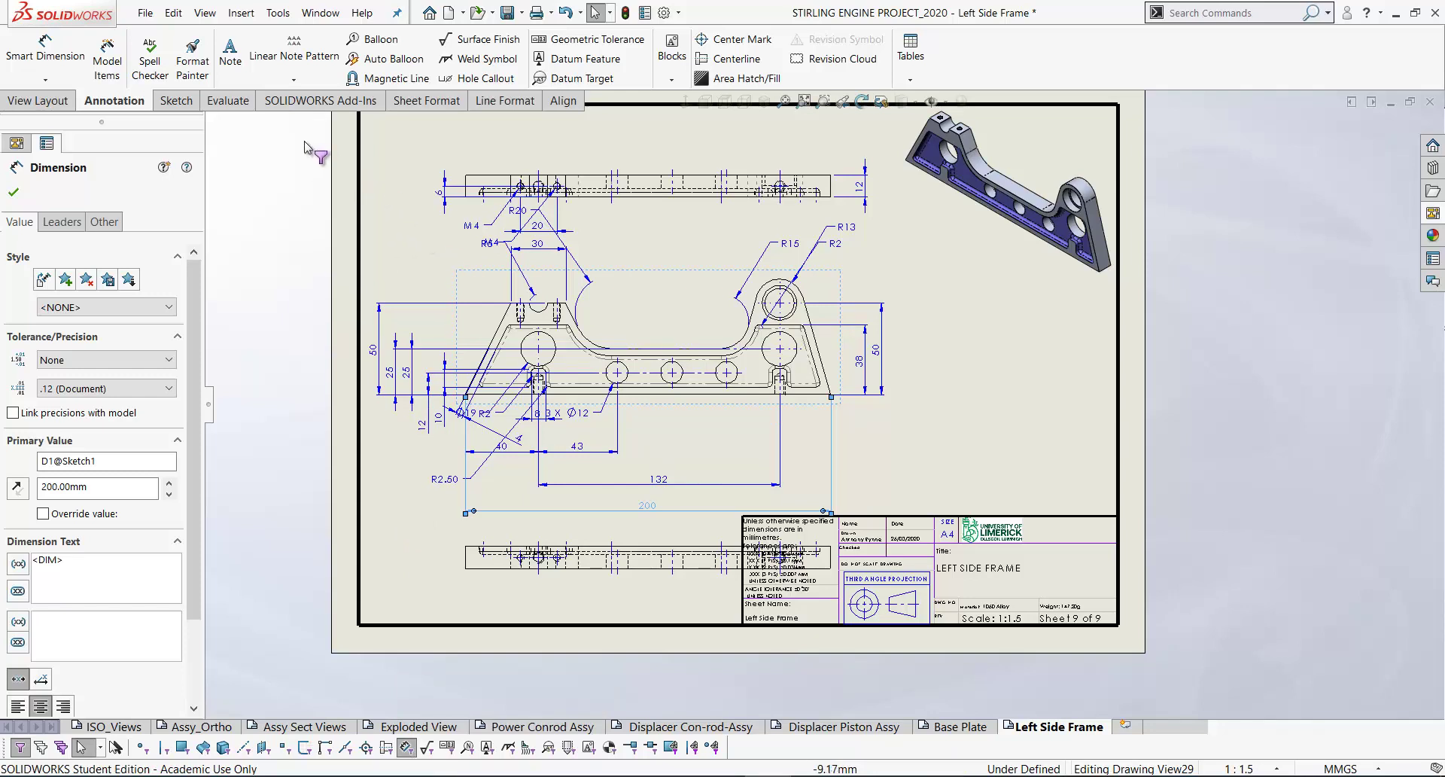
mouse_move(307, 145)
left_mouse_down()
mouse_move(892, 376)
mouse_move(971, 493)
mouse_move(947, 578)
left_mouse_up()
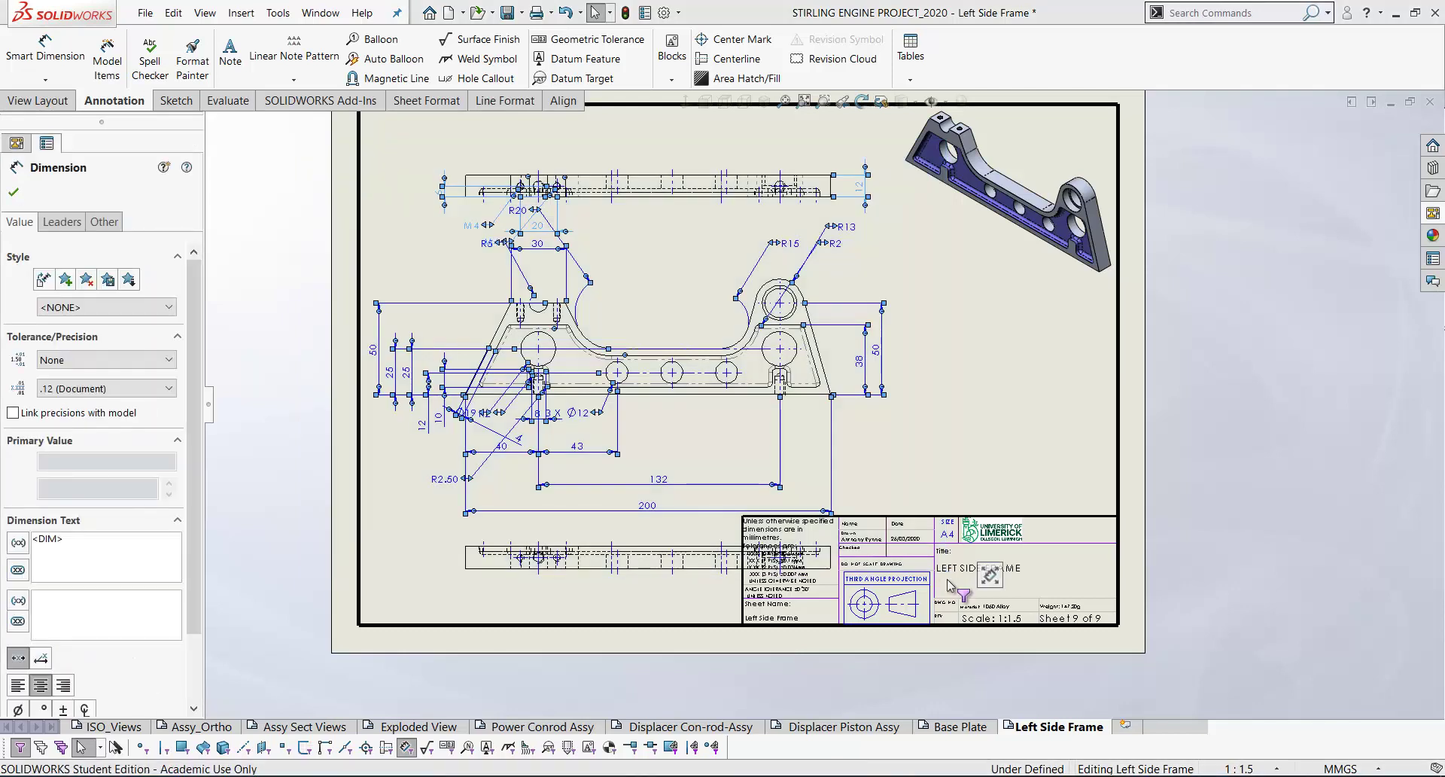
Auto-arrange the main view's dimensions from the 25 dimension's palette and recentre the view
left_click(393, 378)
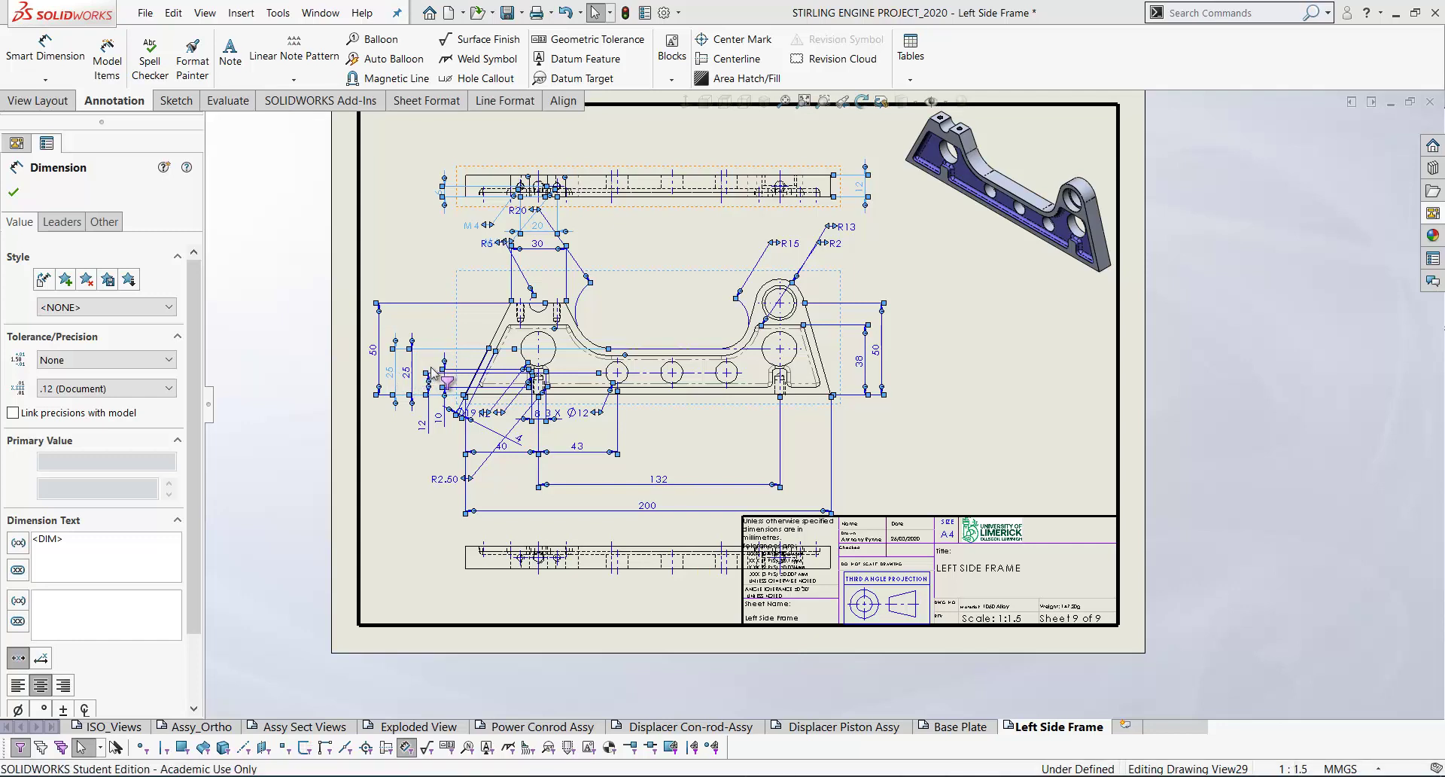
mouse_move(434, 367)
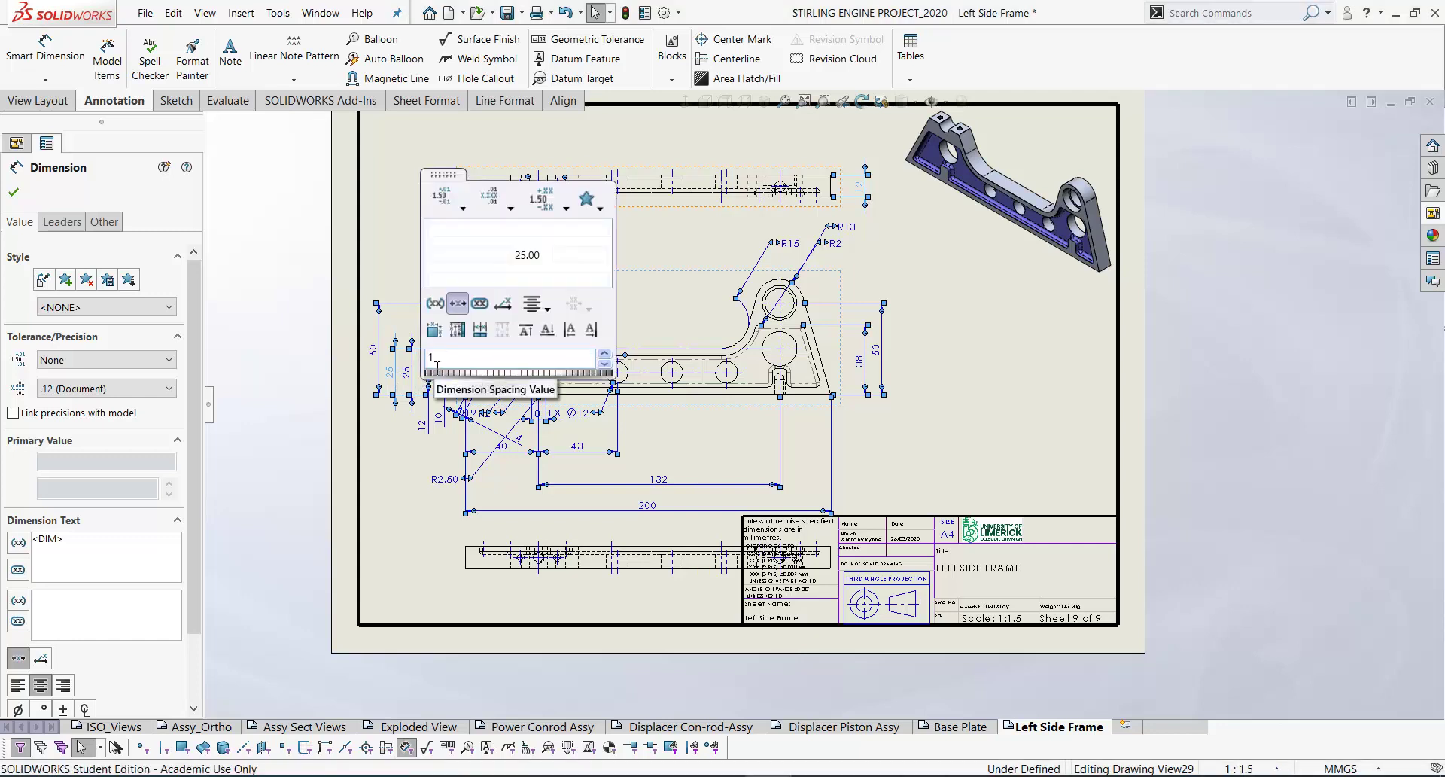
left_click(435, 331)
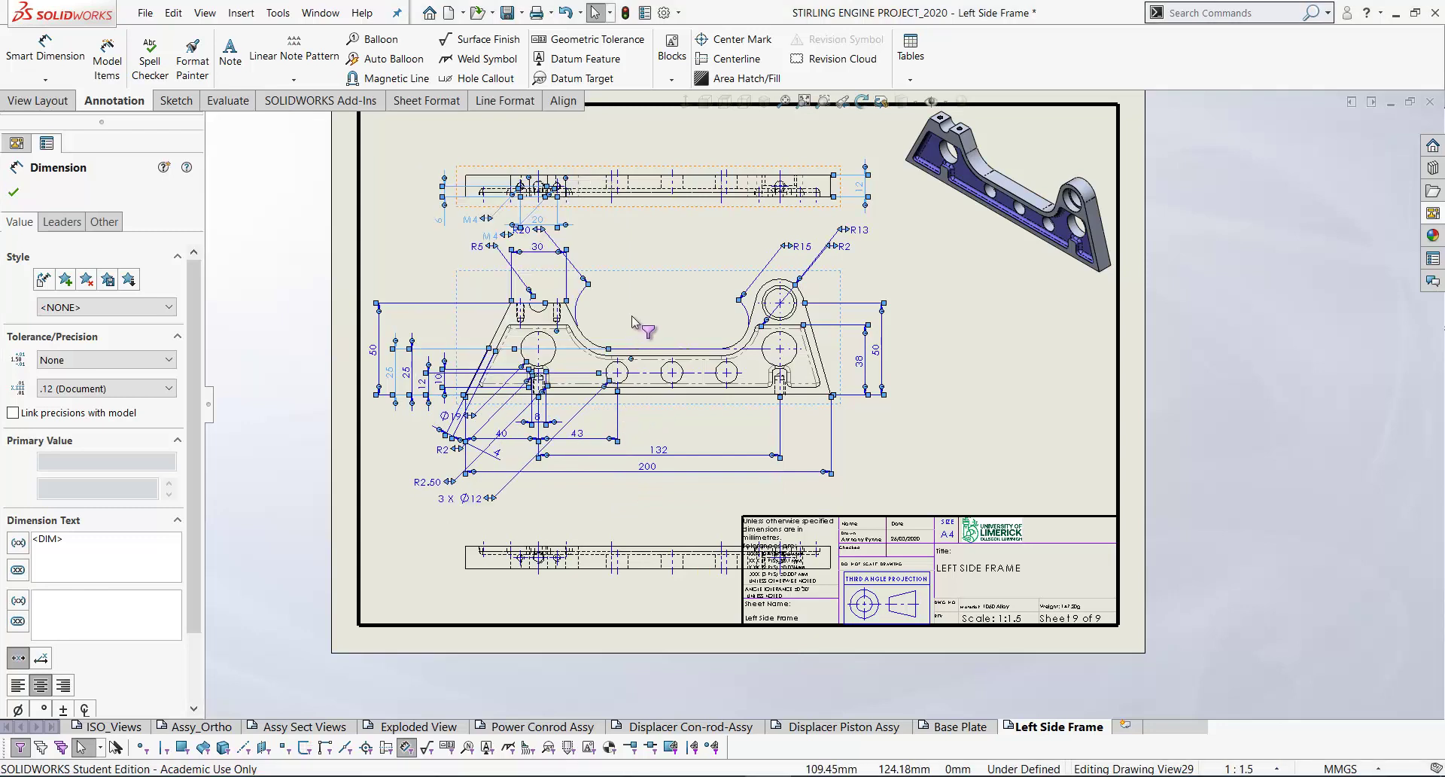
scroll(677, 482, "down", 2)
middle_click_drag(764, 488, 726, 425)
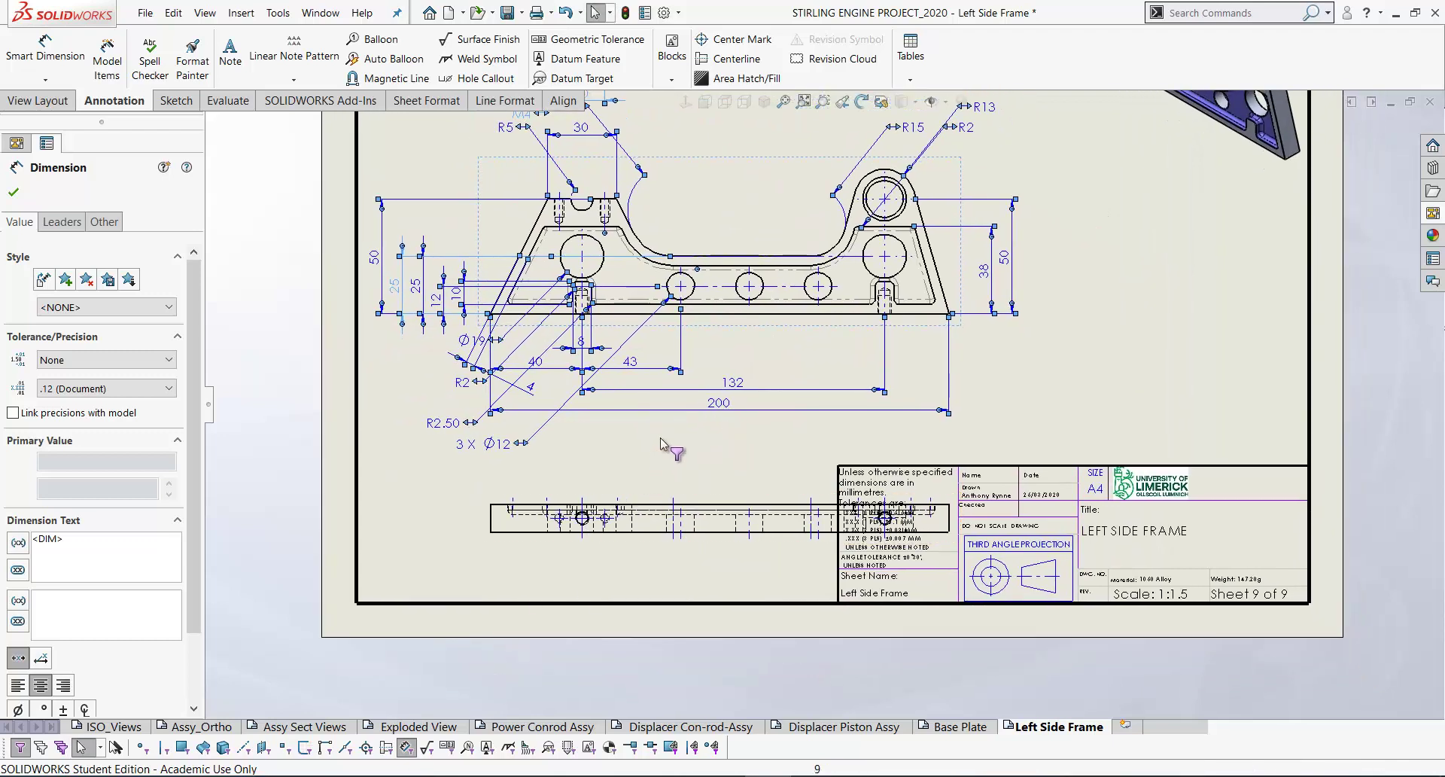
Turn off the dimension selection filter and delete the duplicate 25 dimension
left_click(406, 748)
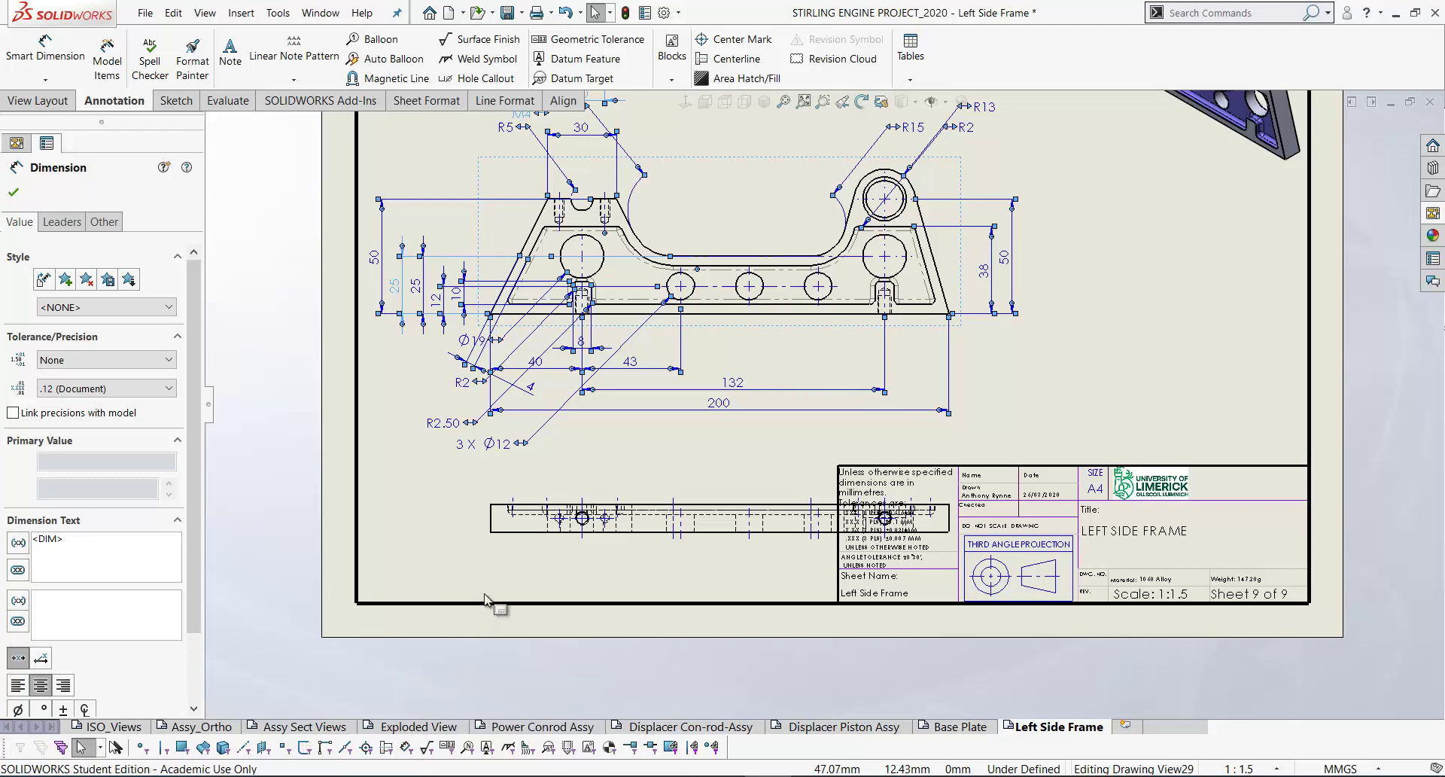
left_click(493, 556)
scroll(459, 482, "down", 2)
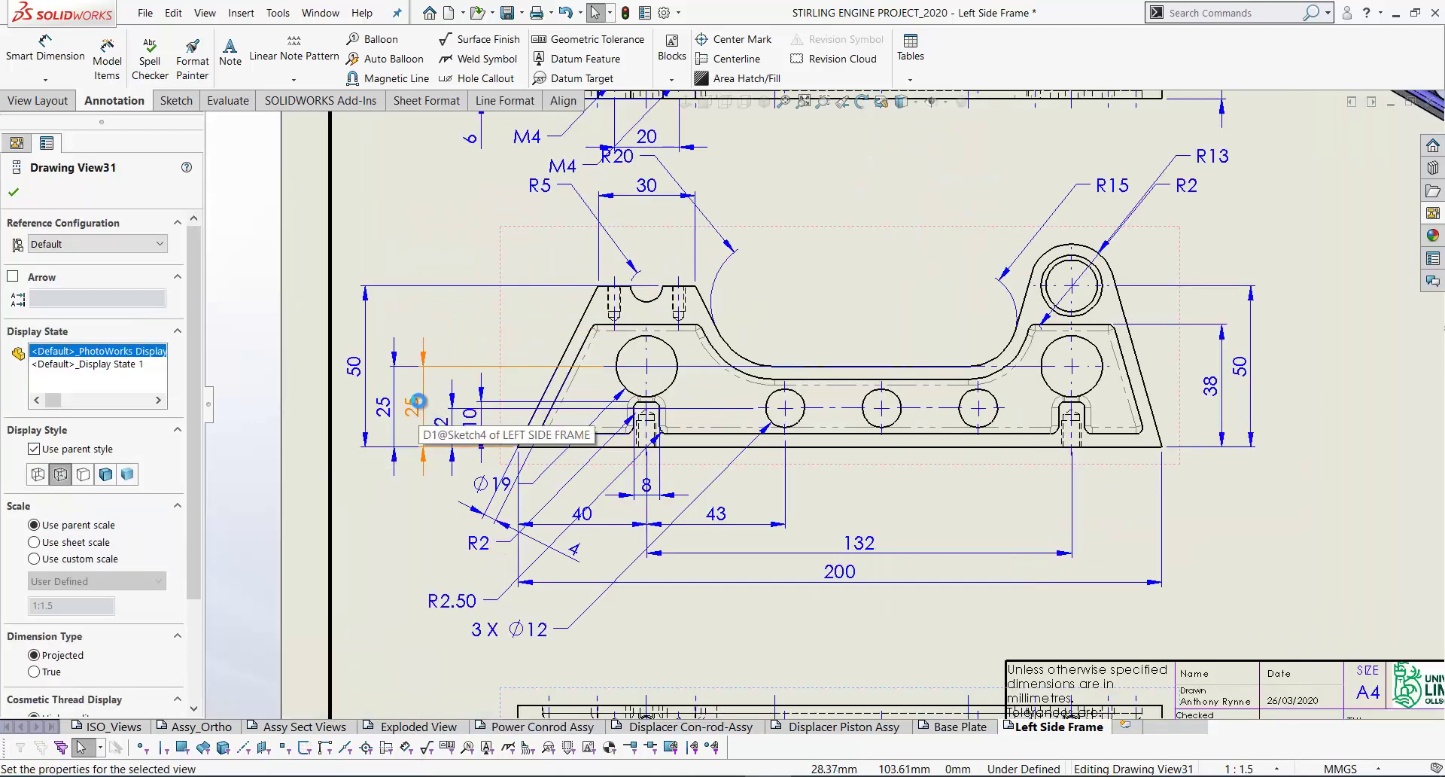
left_click(418, 409)
key("Delete")
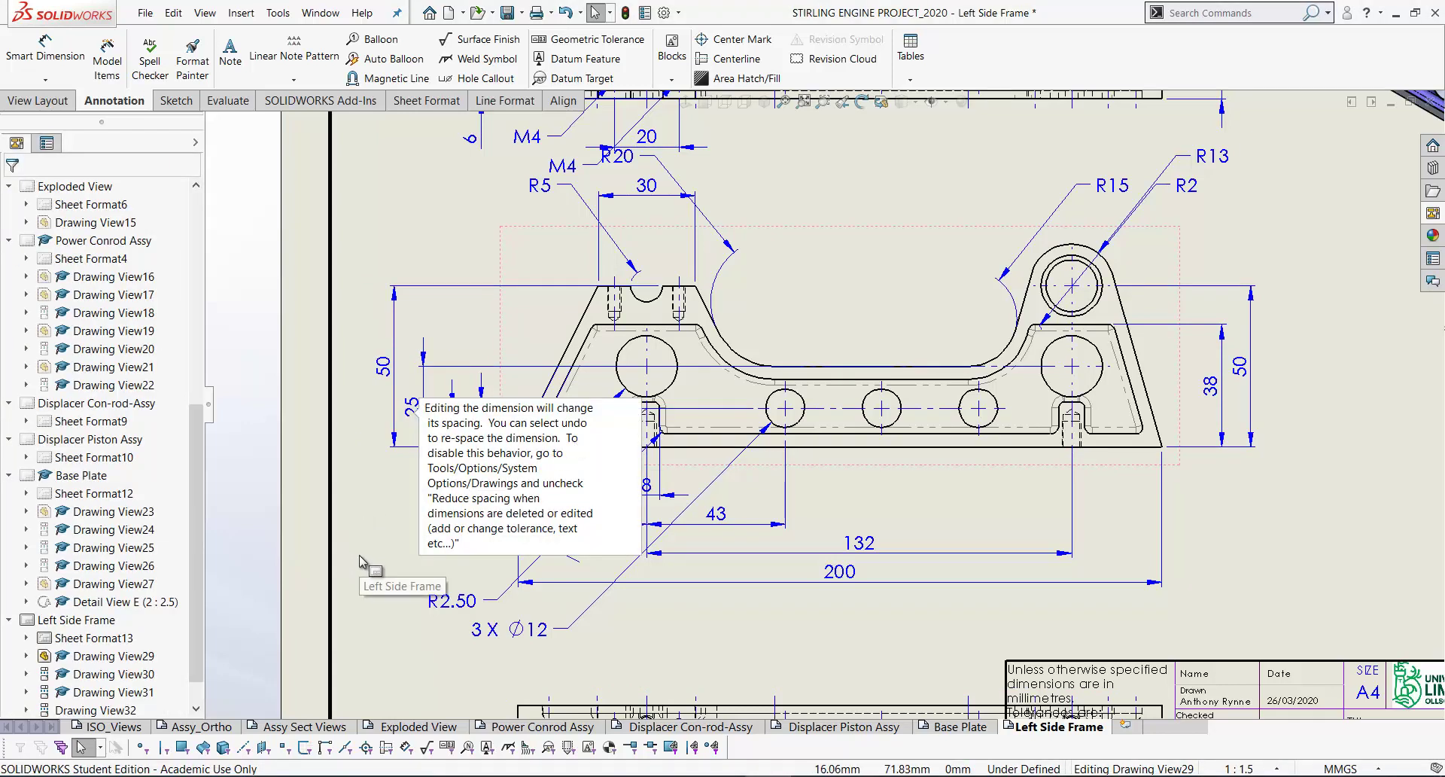
left_click(380, 542)
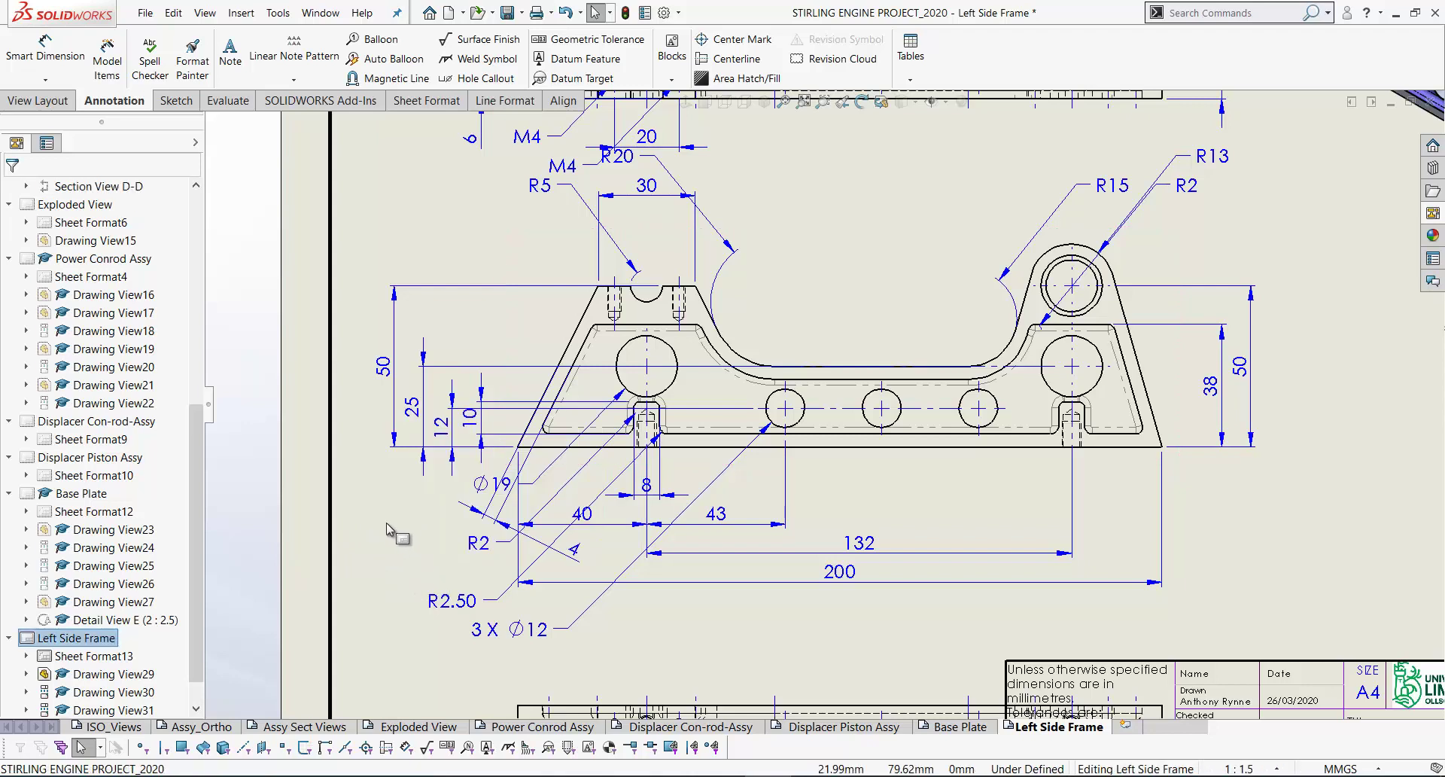
left_click(423, 357)
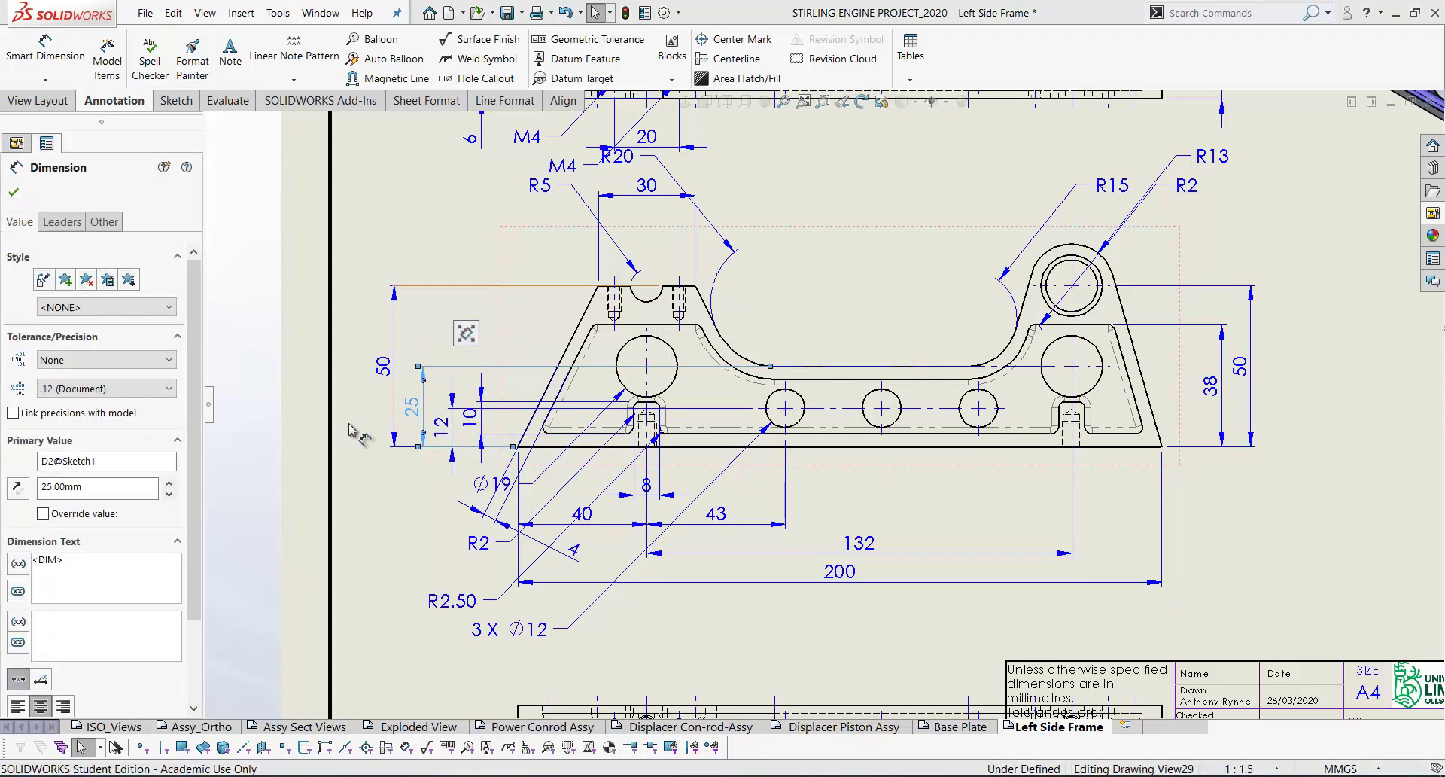
Drag the R20, R15, R13 and R2 radius labels close to their curved edges
scroll(646, 562, "down", 1)
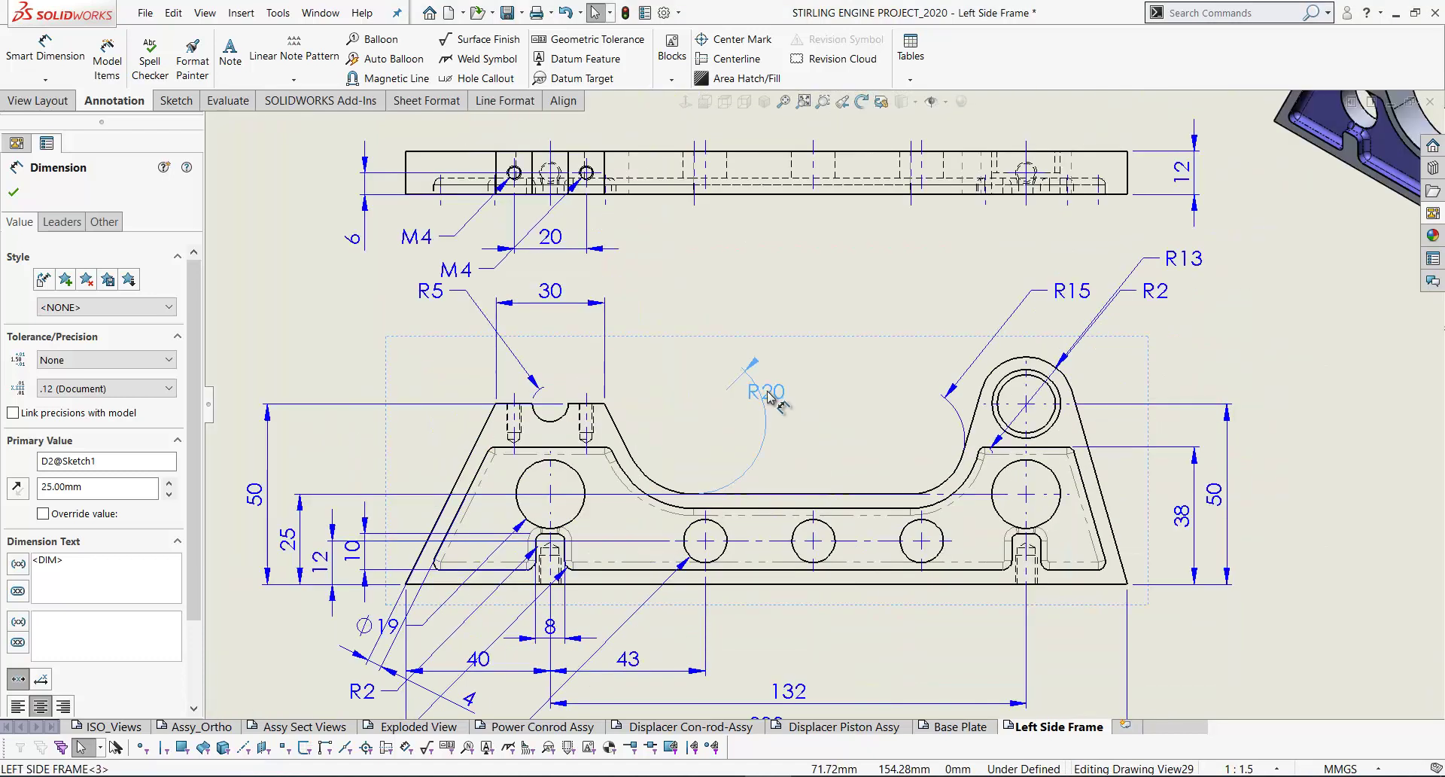
left_click_drag(779, 406, 787, 374)
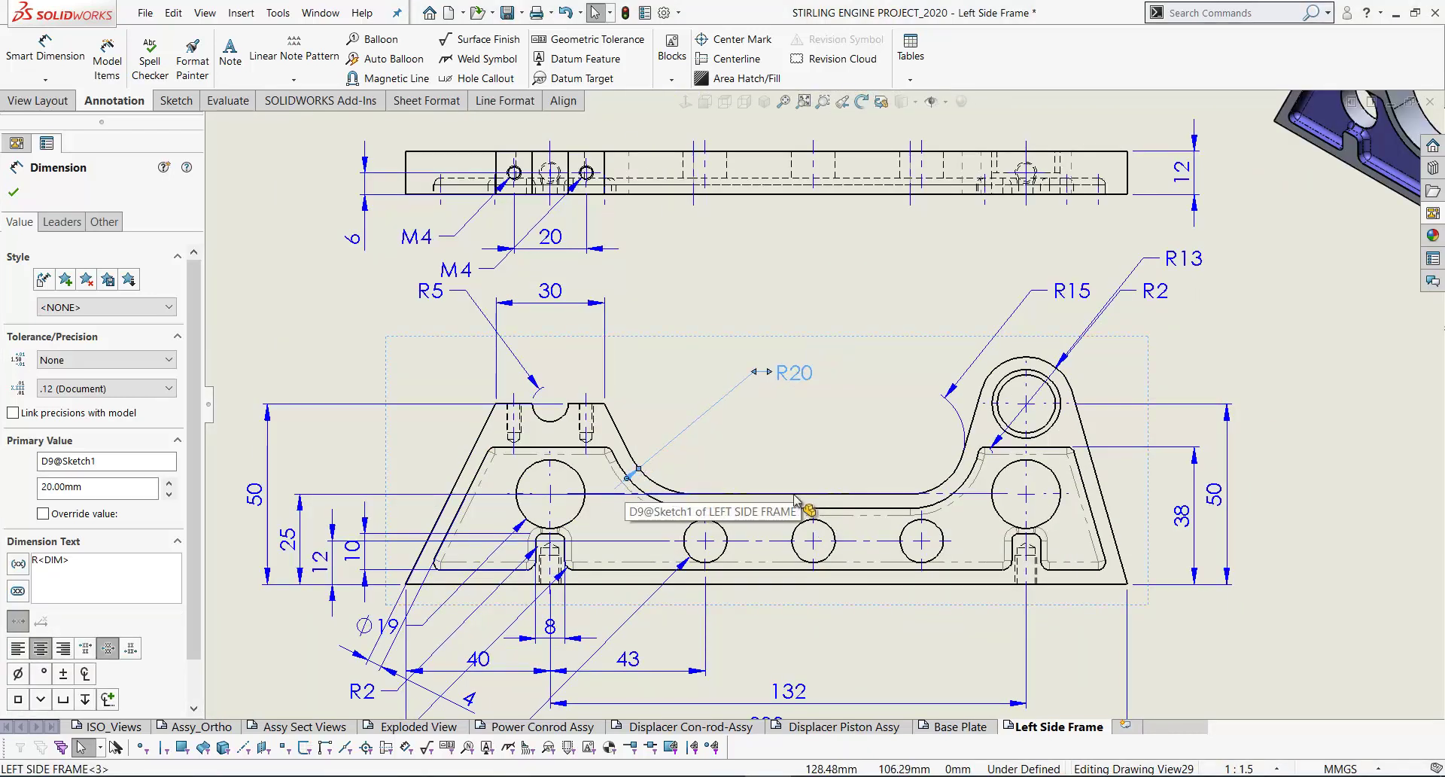
mouse_move(780, 463)
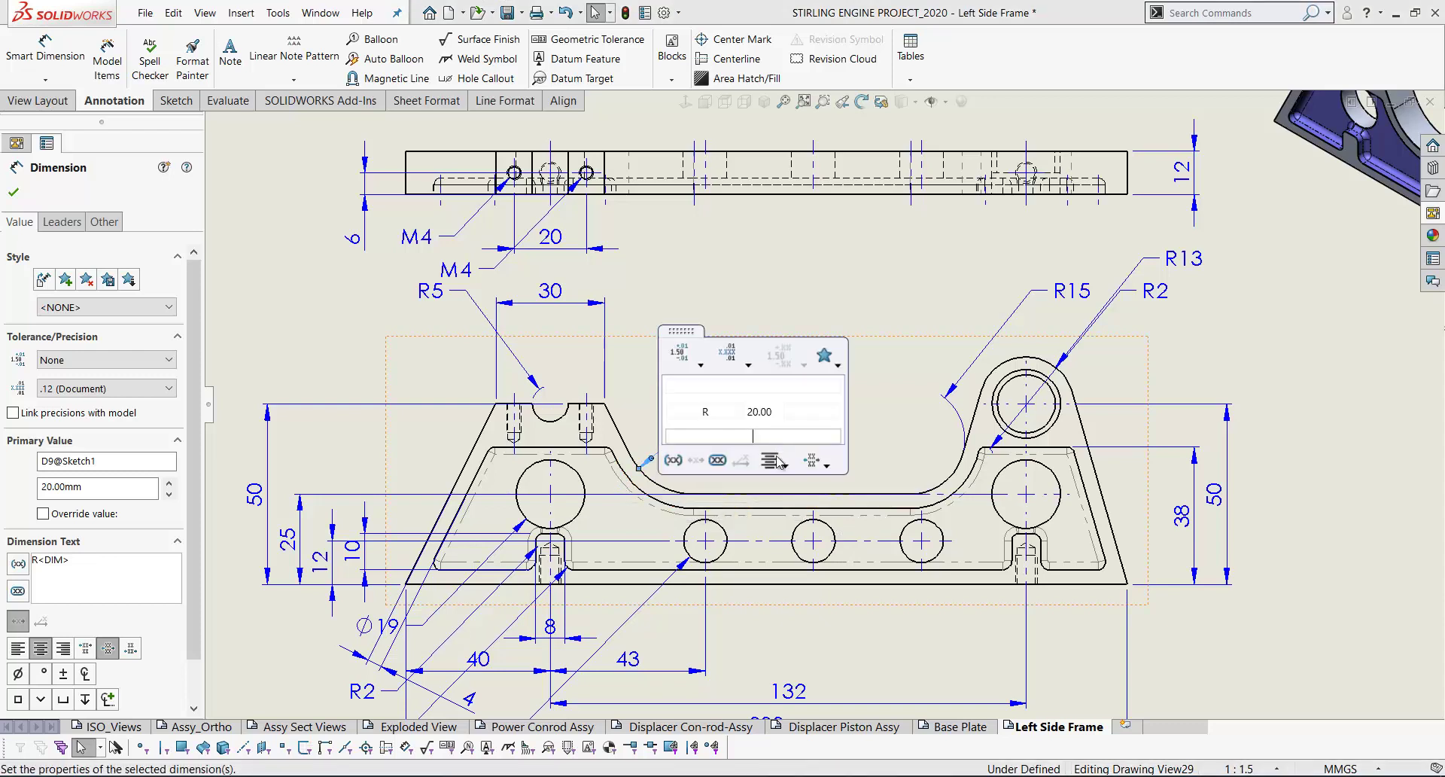
left_click_drag(1073, 291, 919, 350)
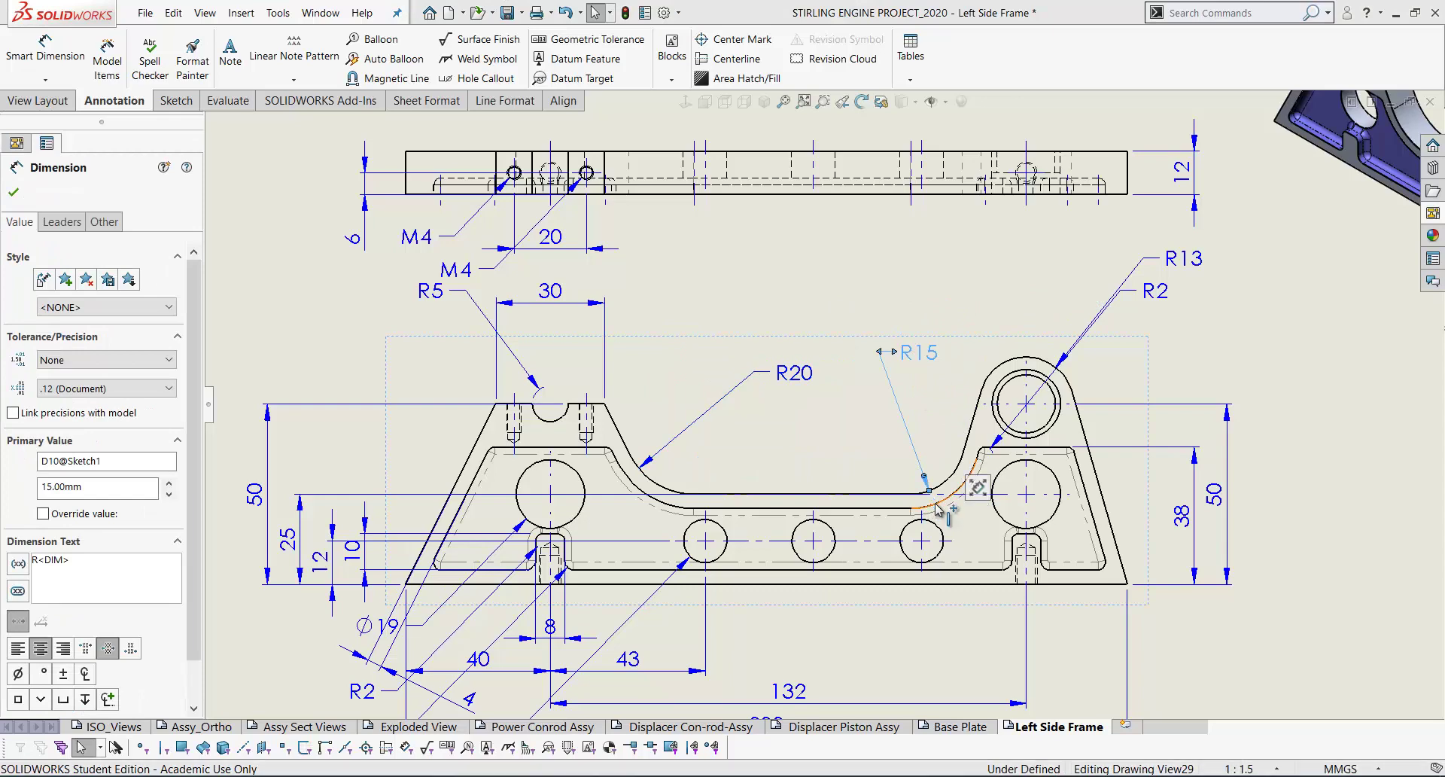
left_click_drag(1182, 259, 976, 317)
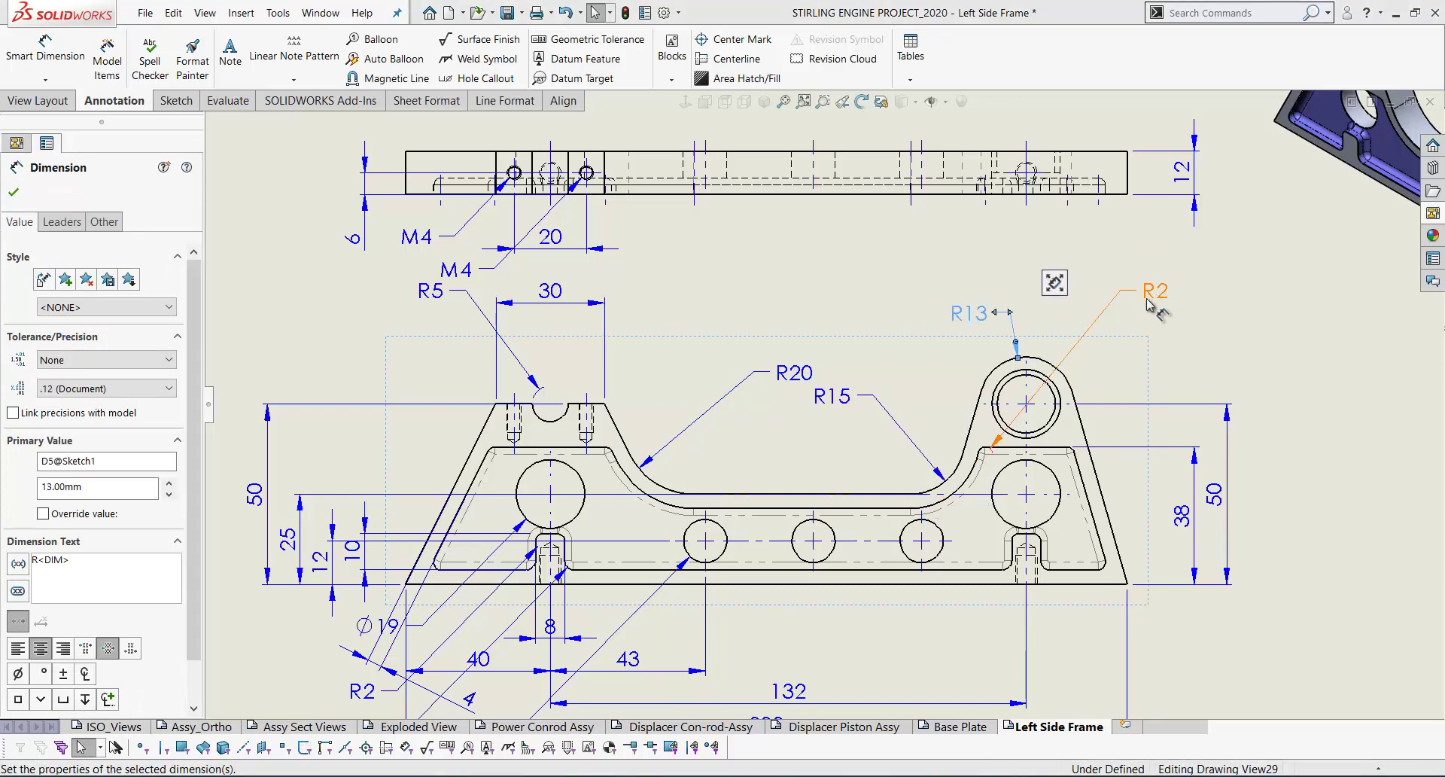
left_click_drag(1155, 291, 910, 396)
key("Escape")
Set the main drawing view to Tangent Edges Removed
key("f")
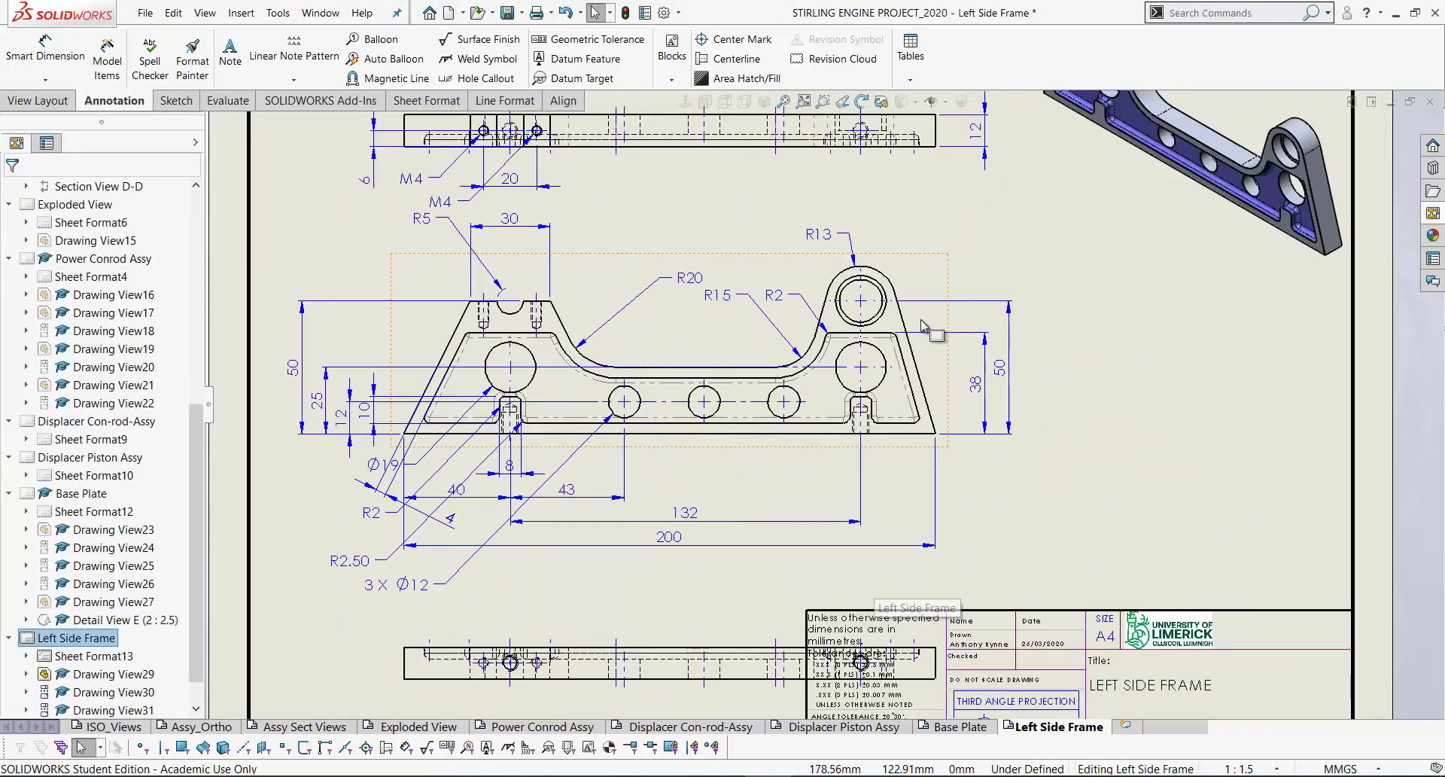
left_click(934, 283)
right_click(935, 282)
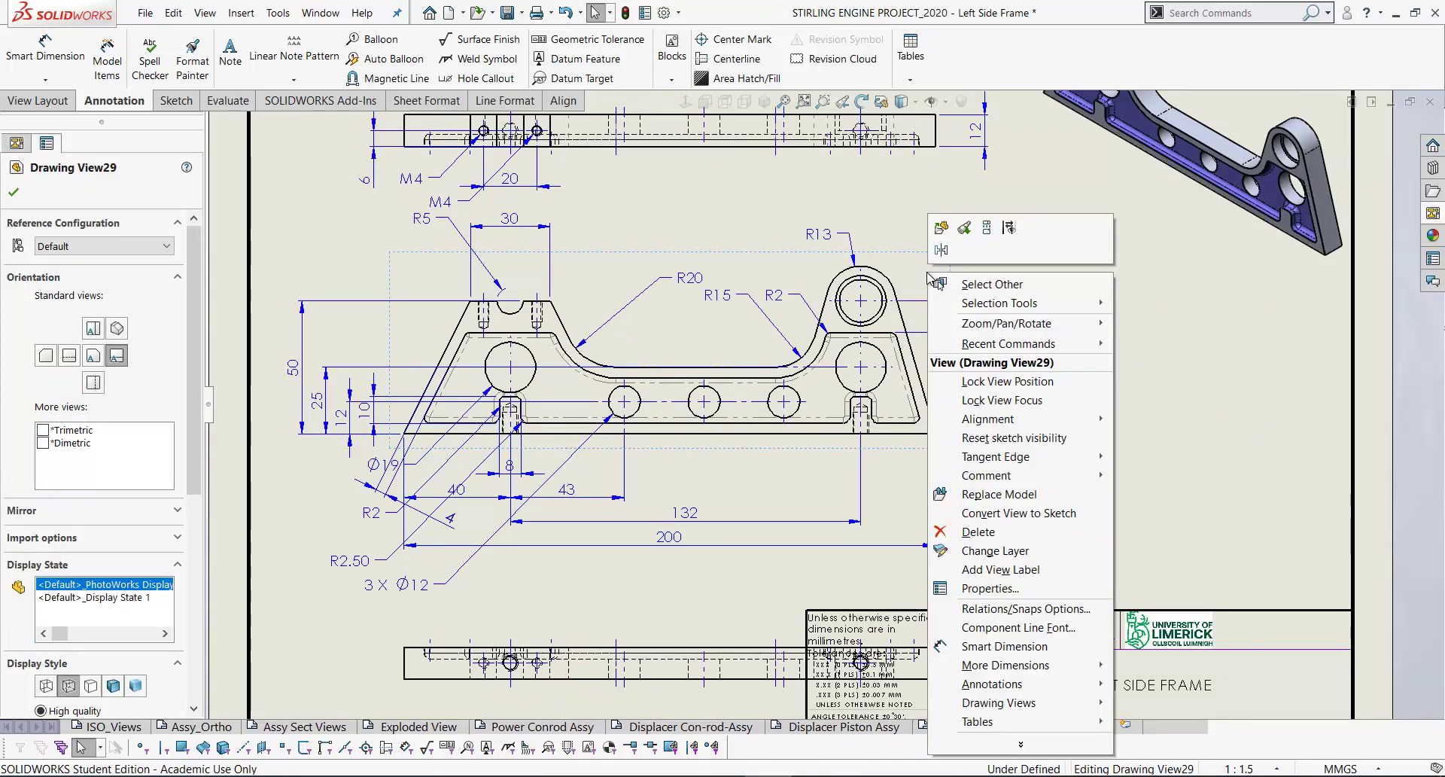
mouse_move(1008, 457)
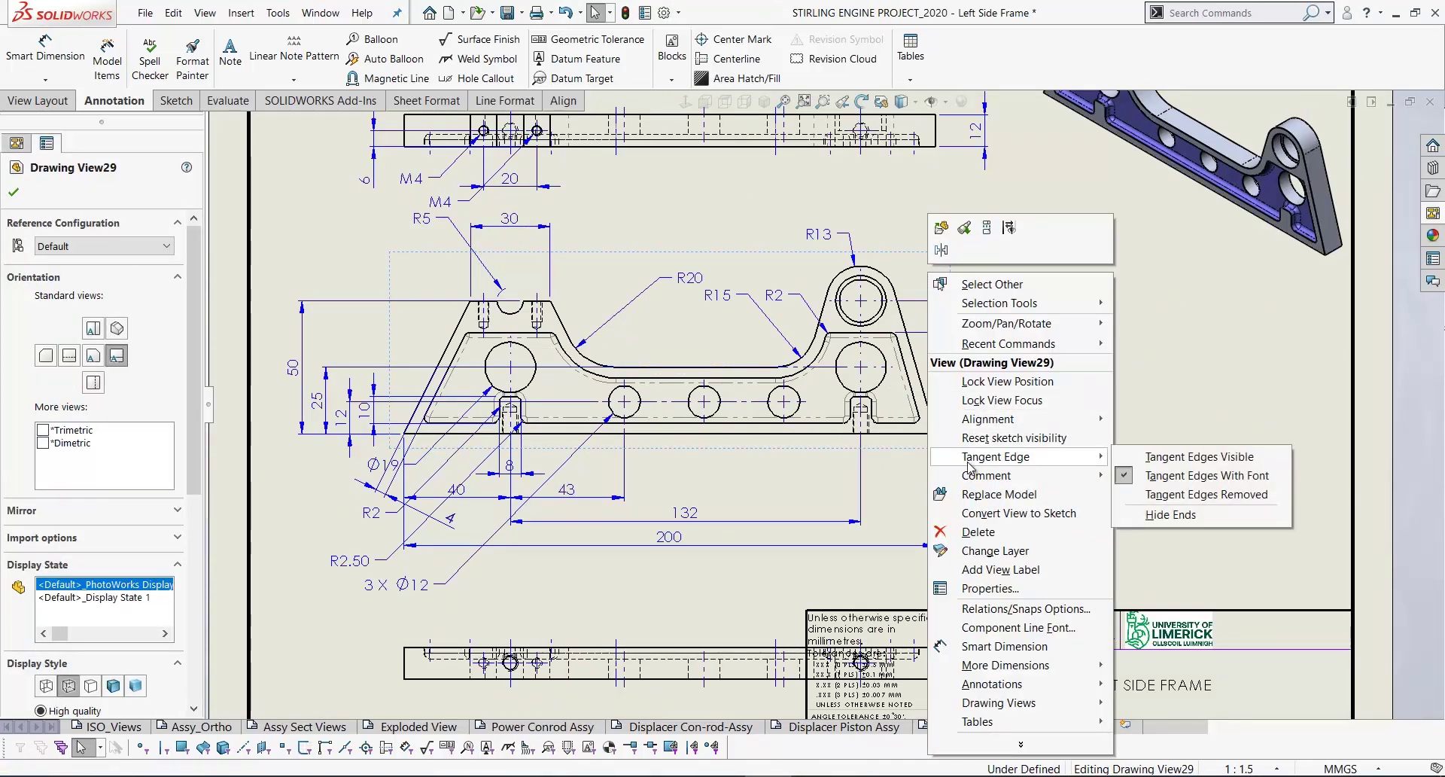
left_click(1151, 494)
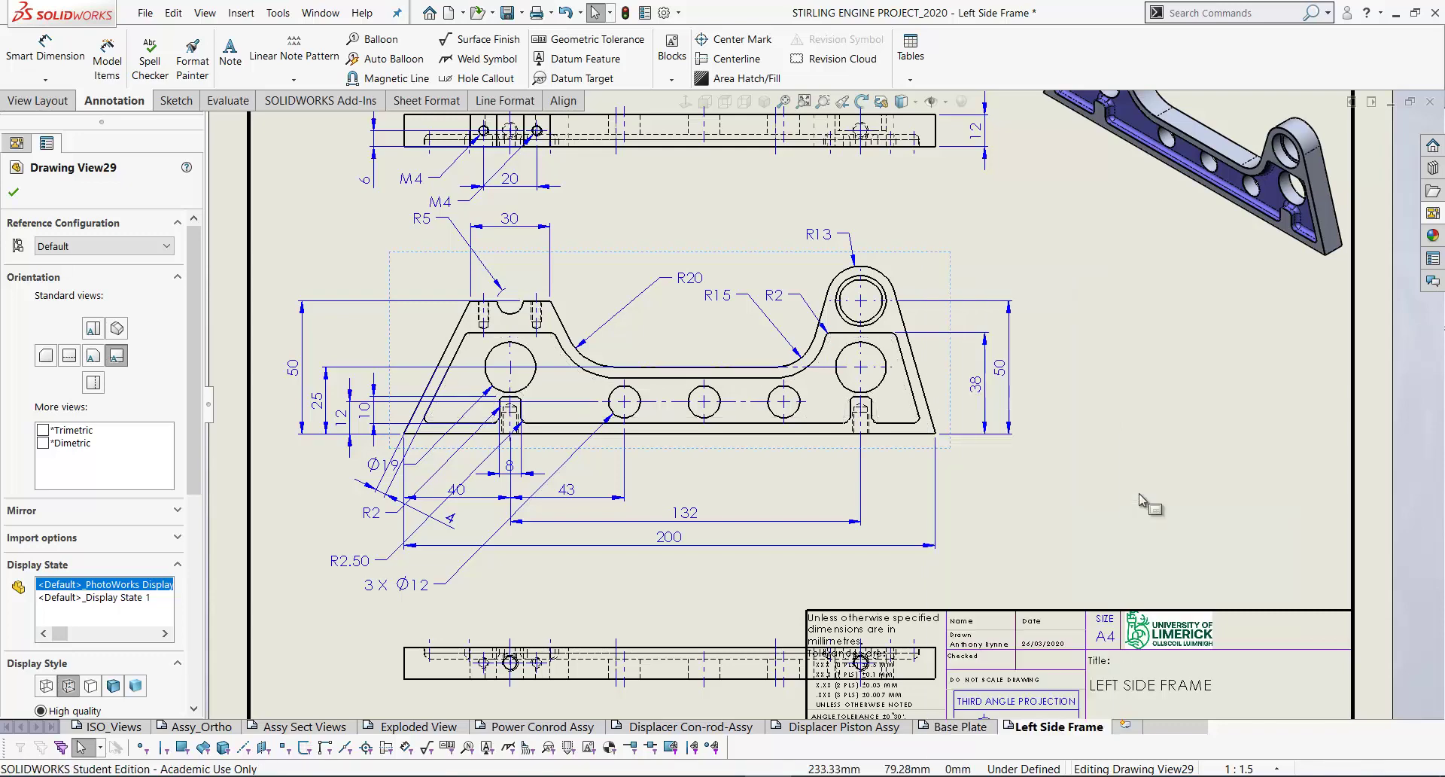
scroll(892, 402, "down", 4)
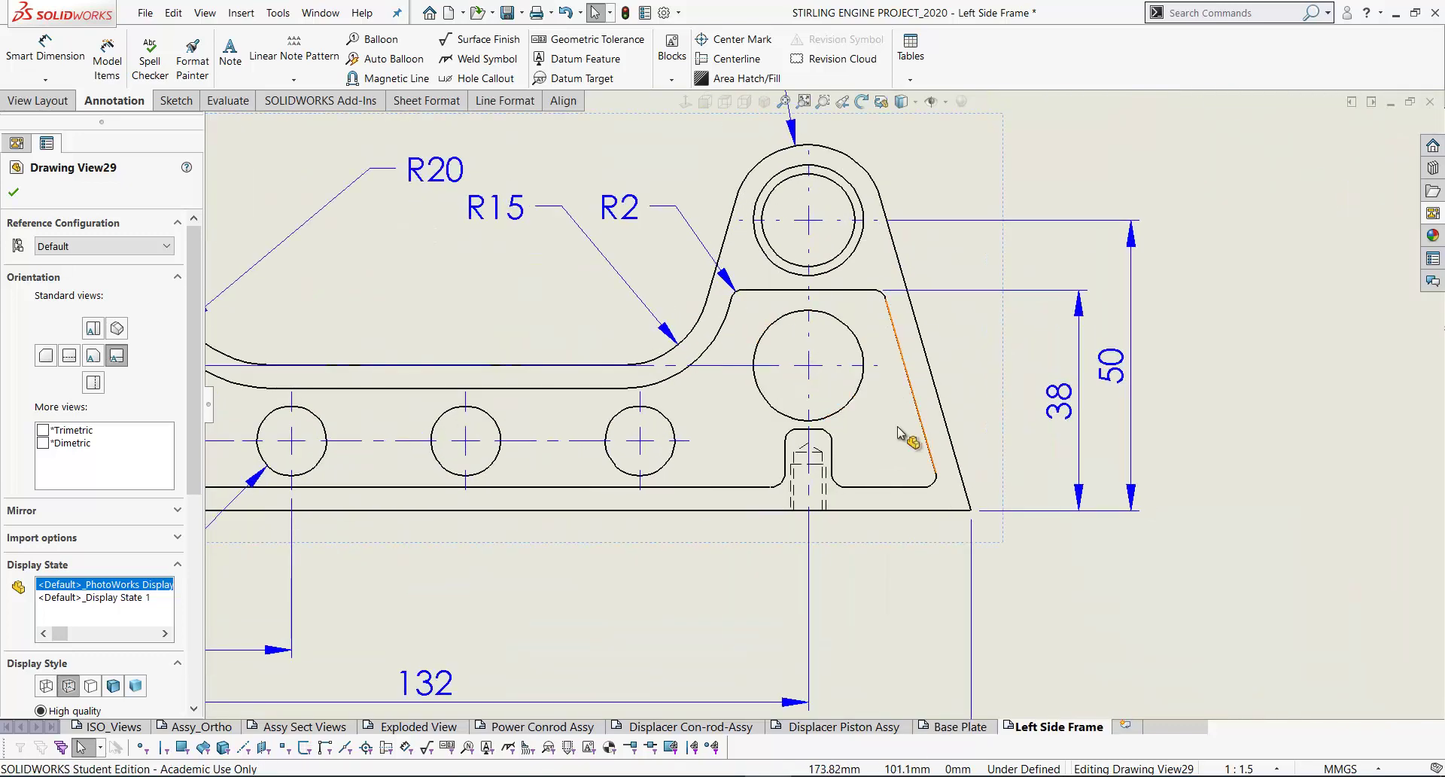
key("f")
Move the lower projected view up closer to the main view
scroll(686, 226, "down", 3)
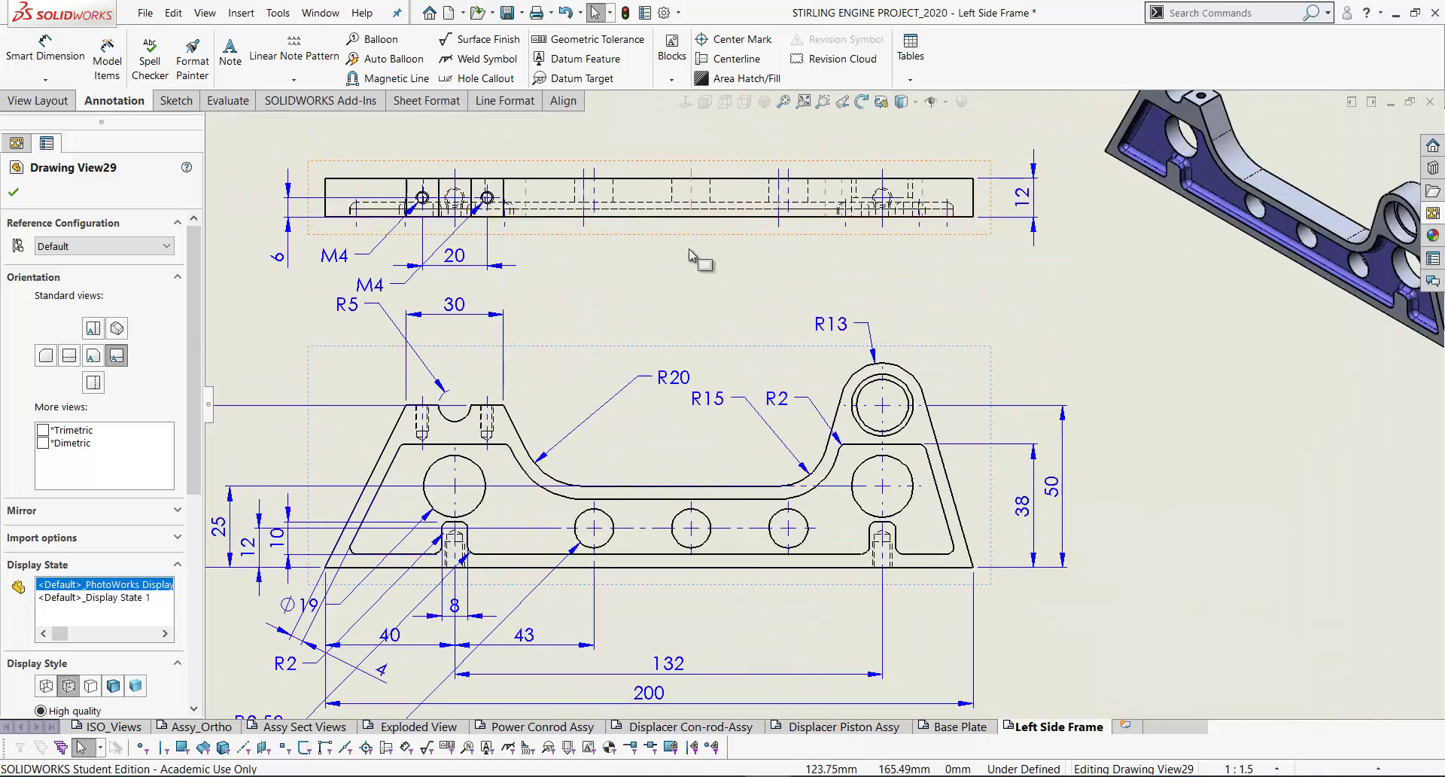
right_click(667, 228)
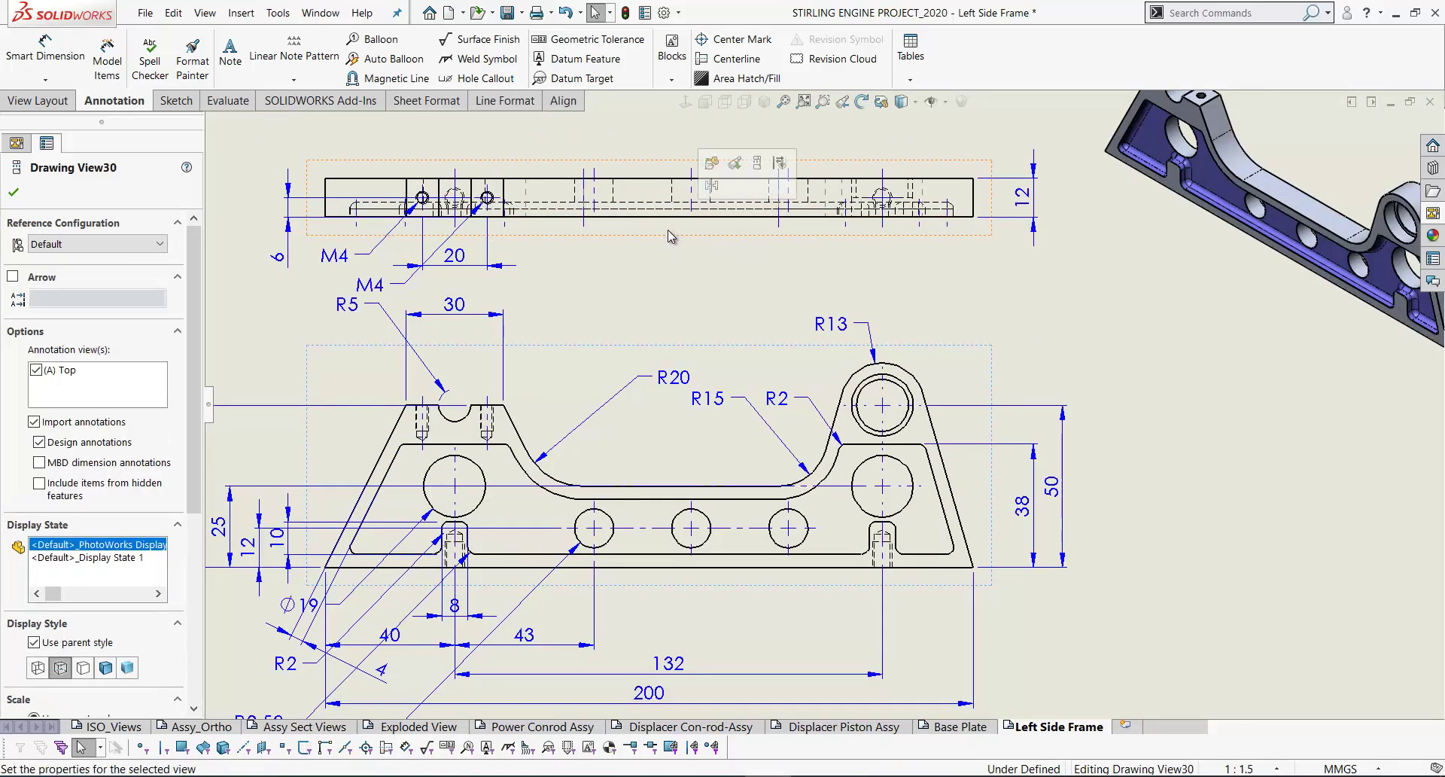
scroll(715, 587, "up", 3)
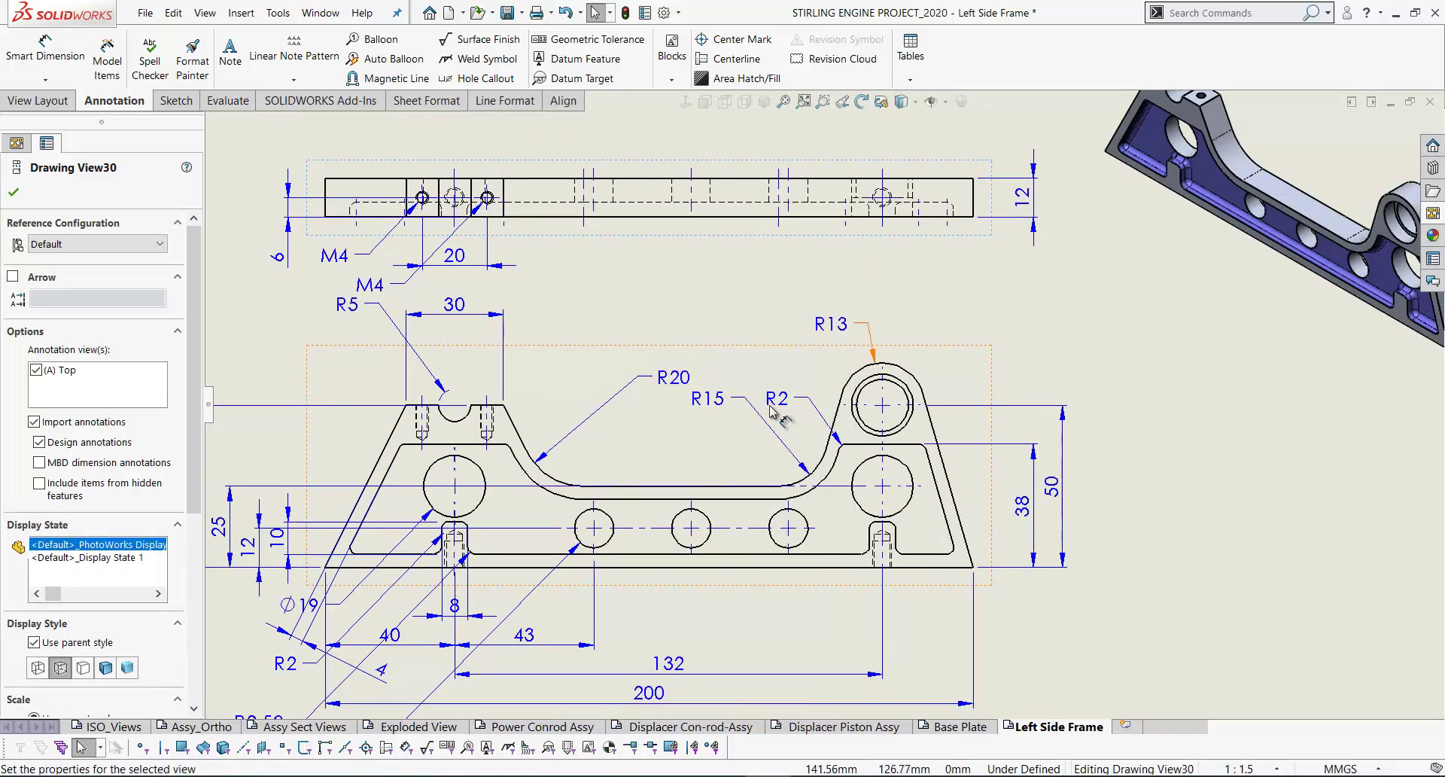
scroll(765, 545, "up", 2)
scroll(678, 587, "down", 3)
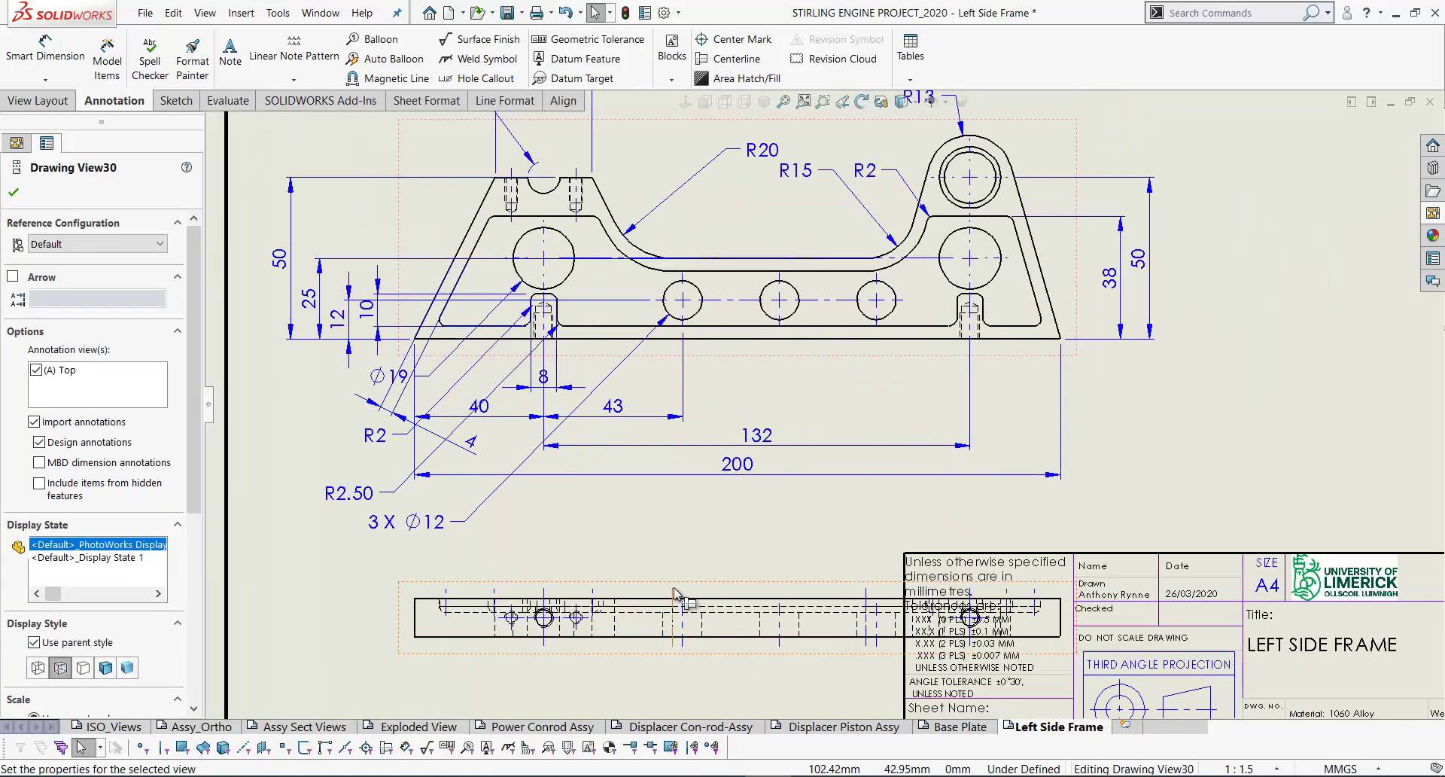
left_click(646, 583)
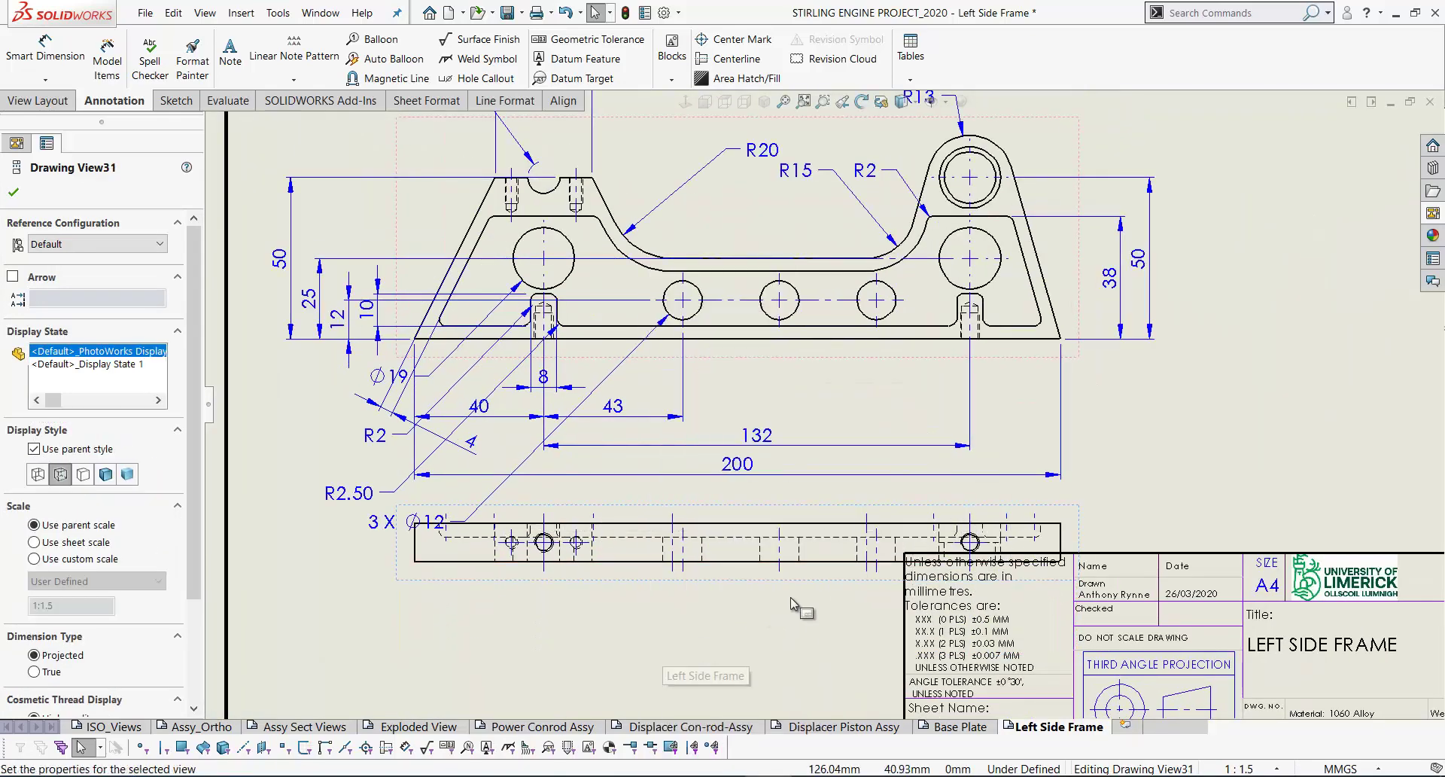
scroll(917, 313, "up", 2)
Check the 50 and 38 dimension values, closing the value editor unchanged
double_click(913, 307)
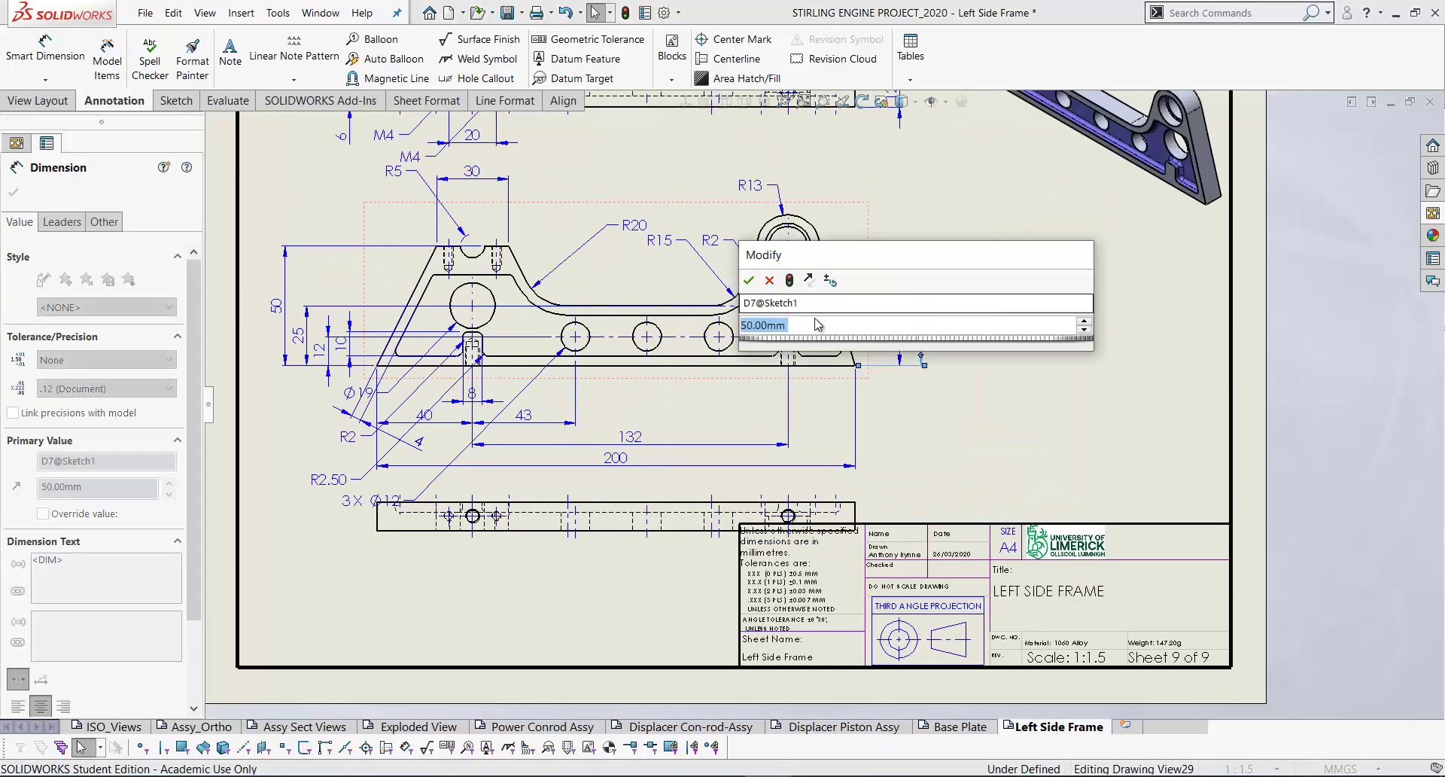
left_click(769, 280)
scroll(935, 351, "up", 3)
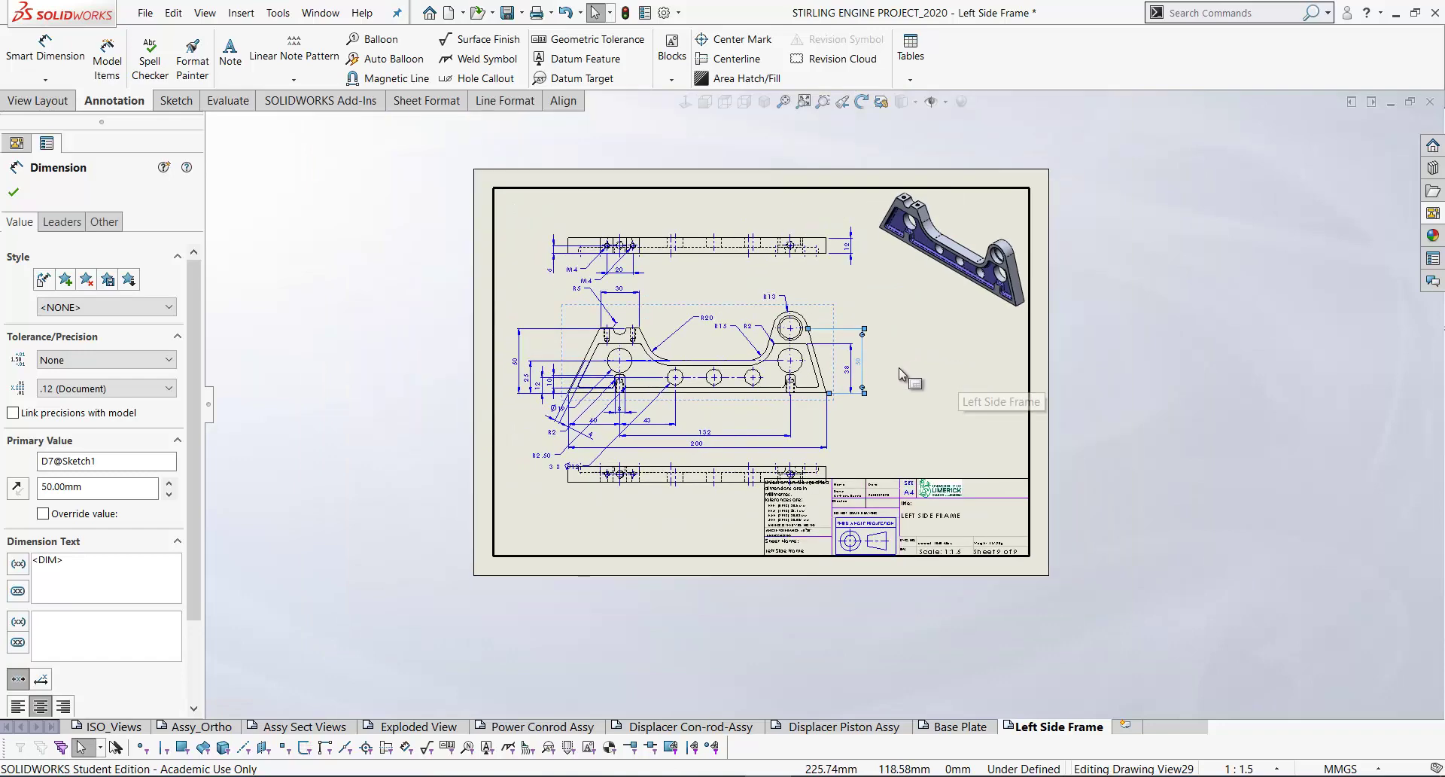
scroll(903, 376, "down", 2)
scroll(803, 400, "down", 1)
scroll(802, 400, "down", 1)
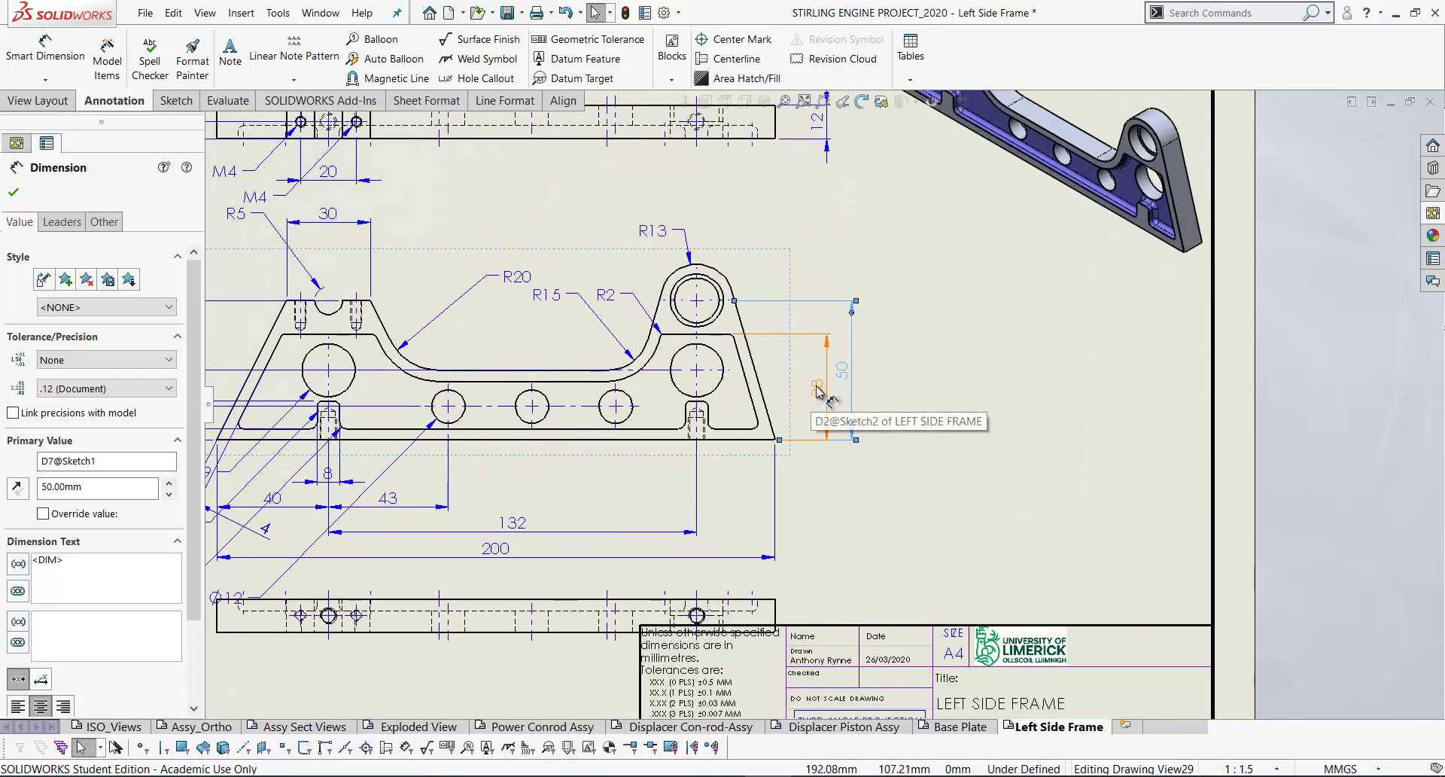
left_click(816, 394)
double_click(816, 394)
key("f")
Reposition the R2.50 label just below the slot's fillet
left_click_drag(703, 419, 792, 352)
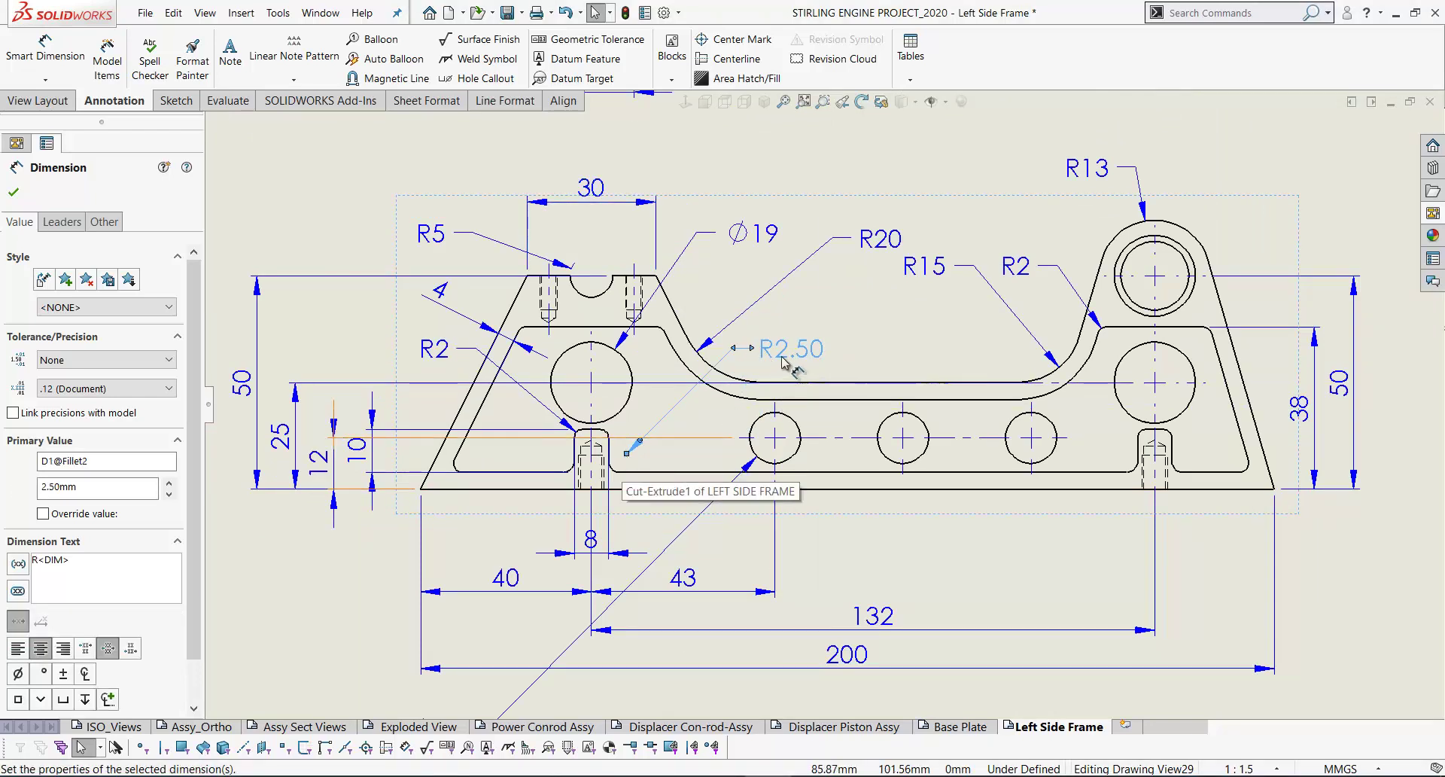
left_click_drag(630, 455, 488, 530)
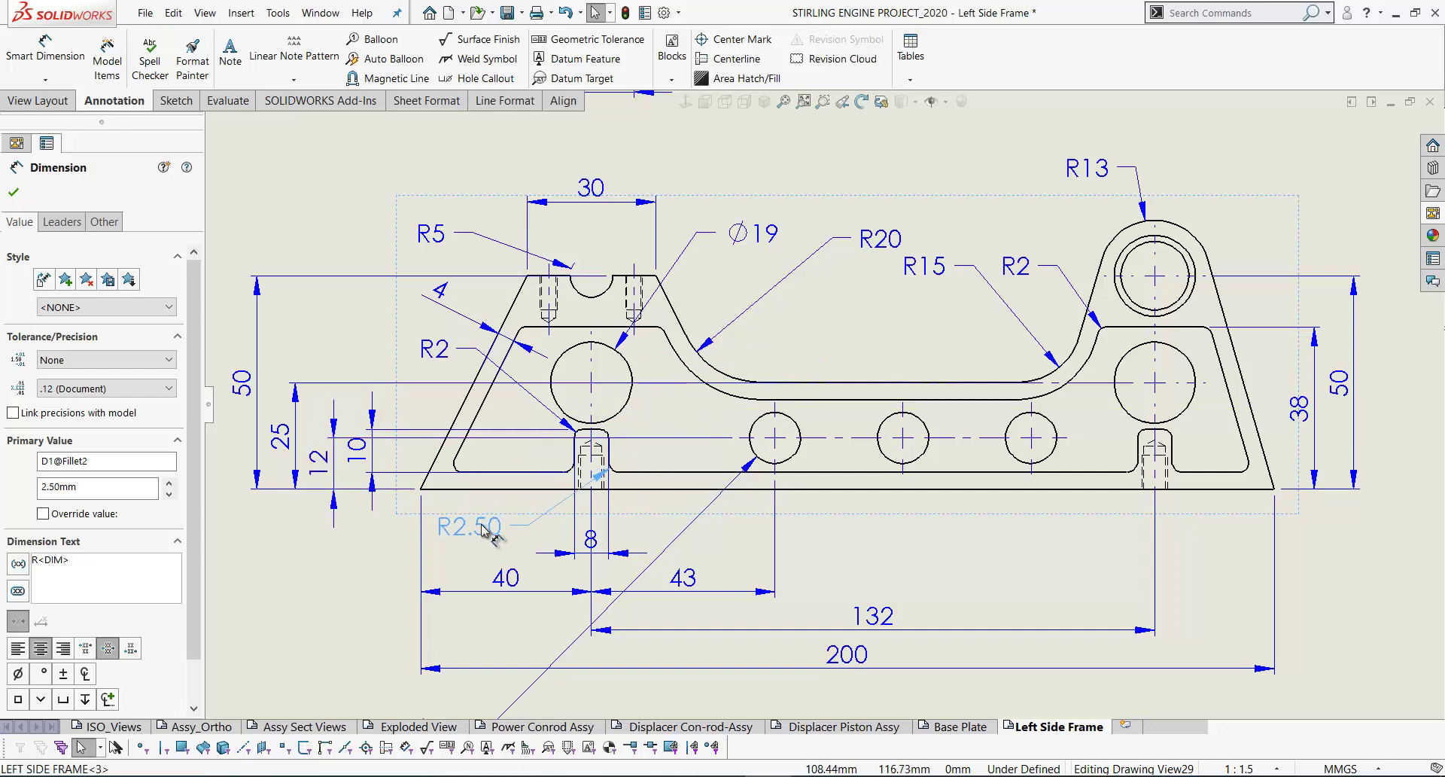
left_click_drag(483, 528, 502, 505)
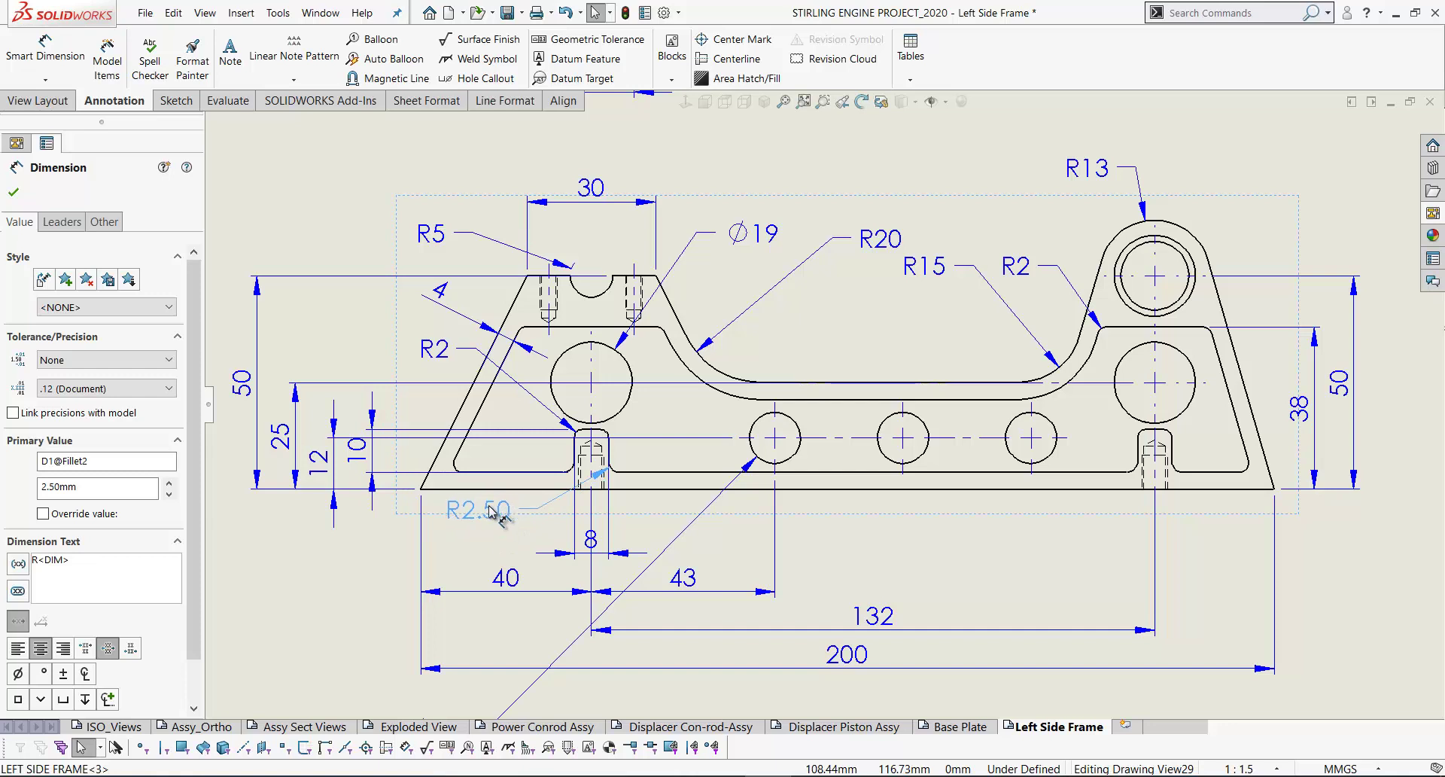
left_click(591, 539)
scroll(574, 487, "down", 3)
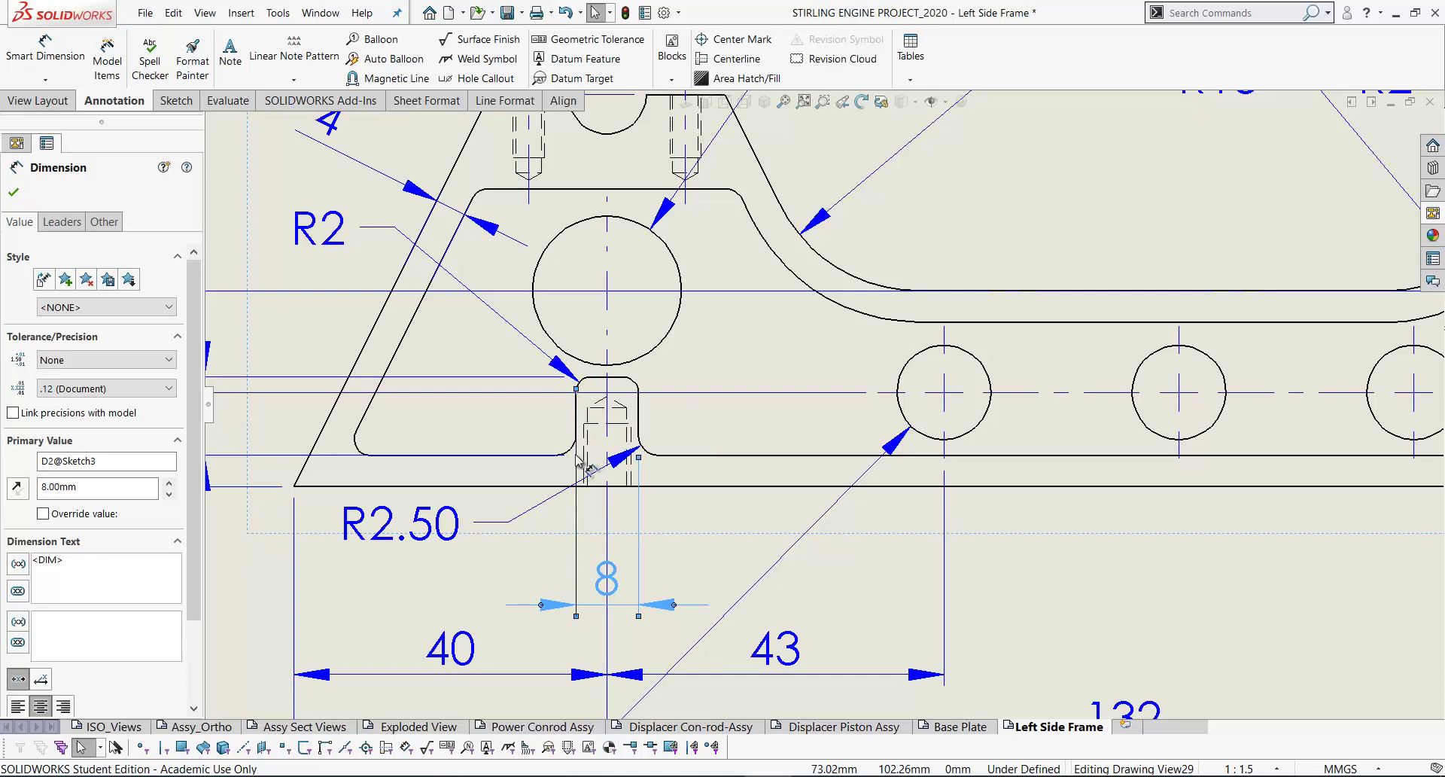
Move the main front view up slightly and bring the bottom view closer beneath it
left_click(687, 548)
key("f")
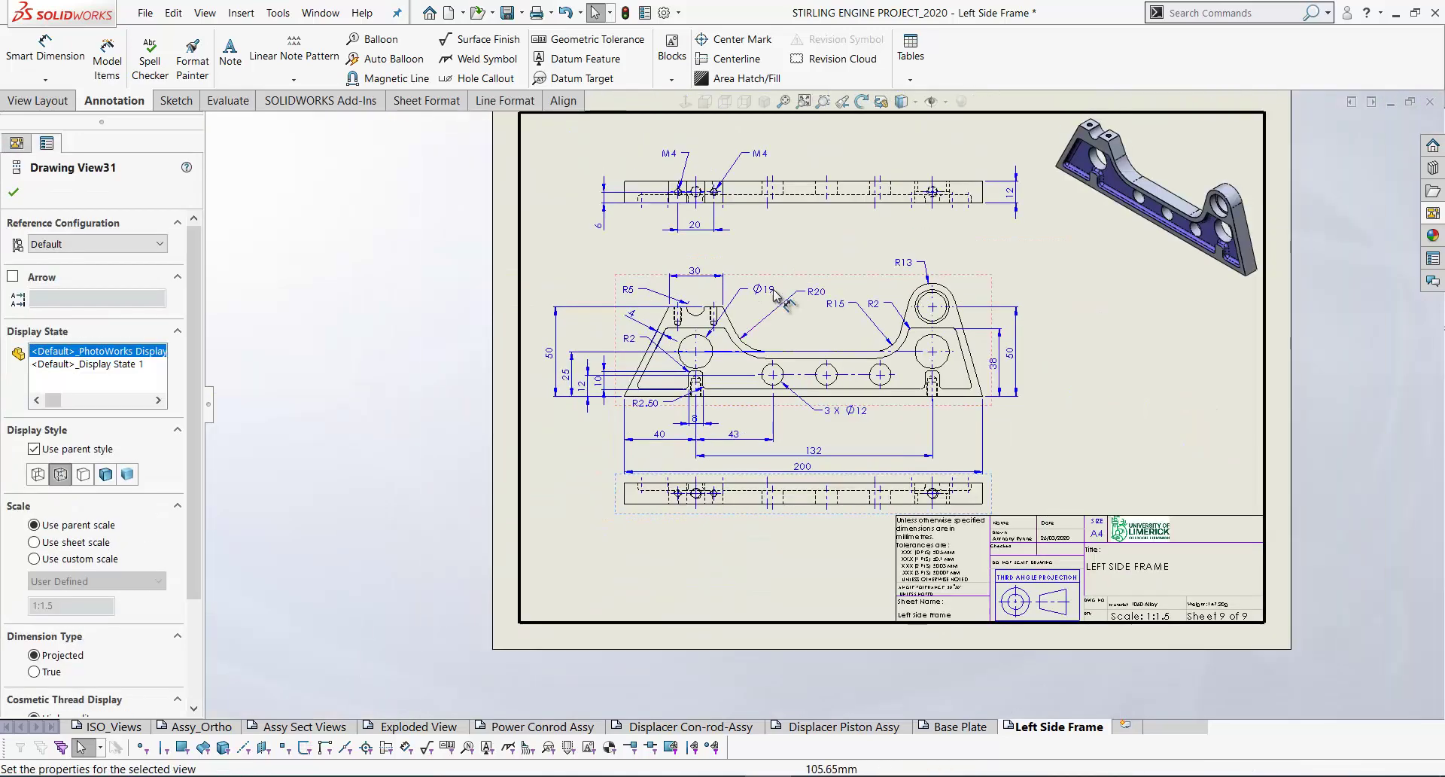
left_click_drag(776, 283, 783, 251)
scroll(713, 218, "down", 3)
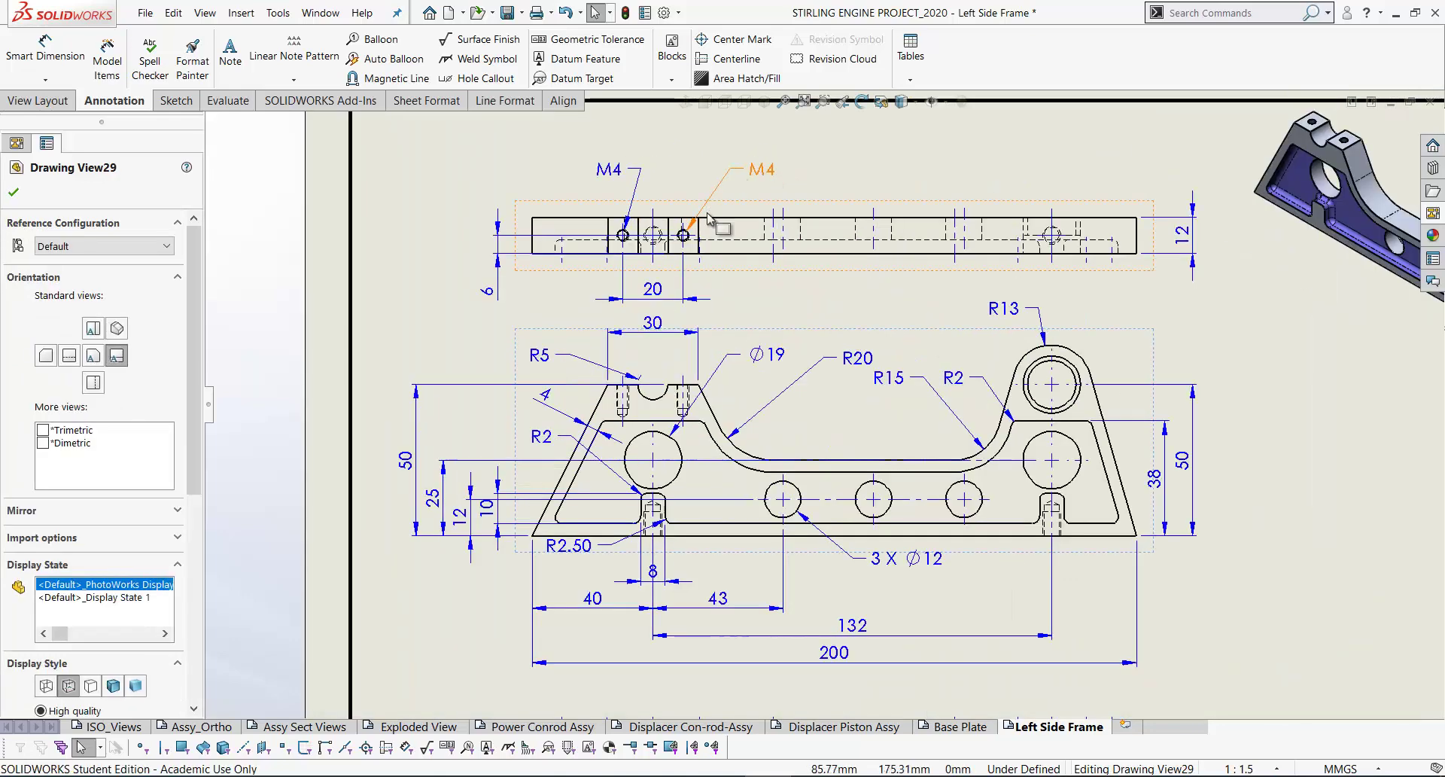
scroll(714, 218, "down", 5)
scroll(727, 308, "up", 3)
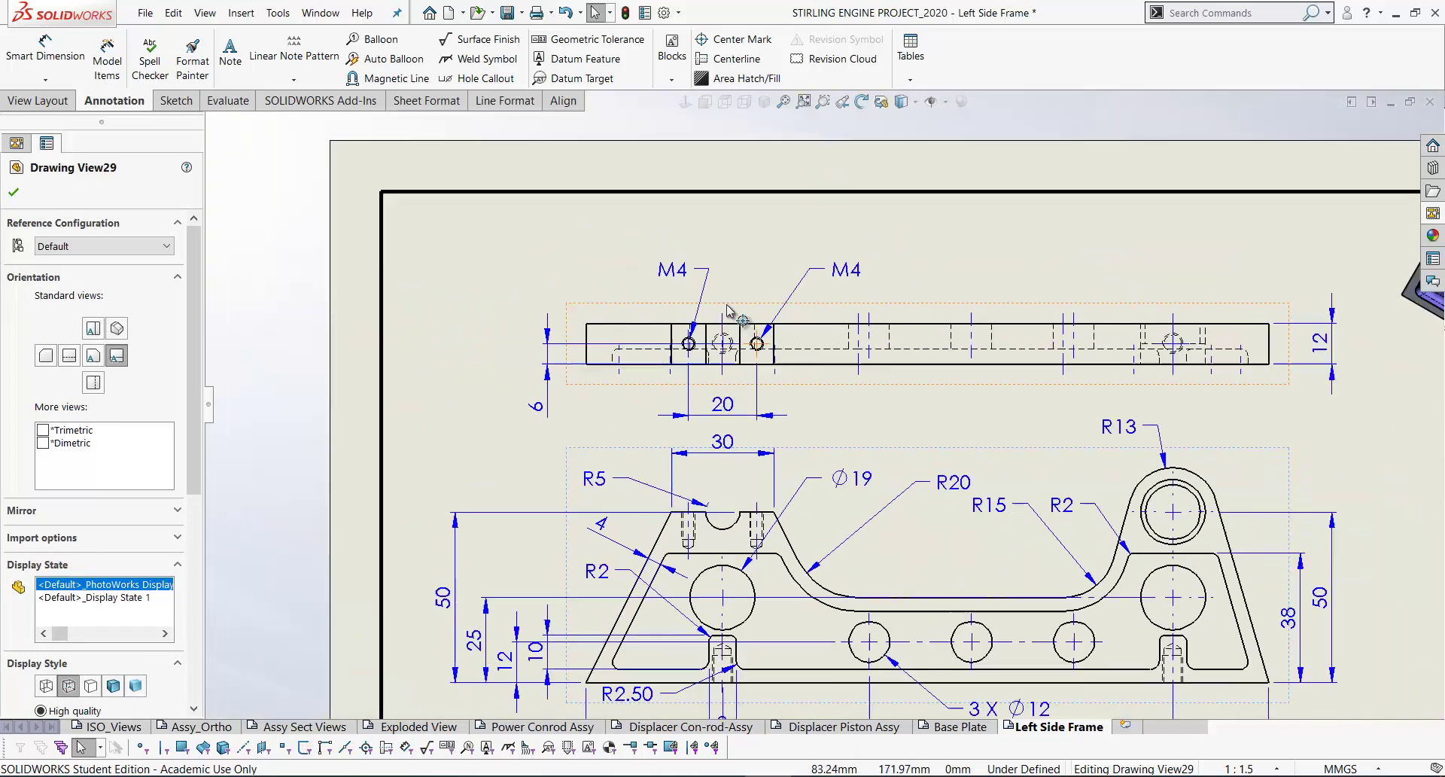
scroll(727, 308, "up", 5)
scroll(828, 526, "down", 2)
scroll(834, 643, "up", 2)
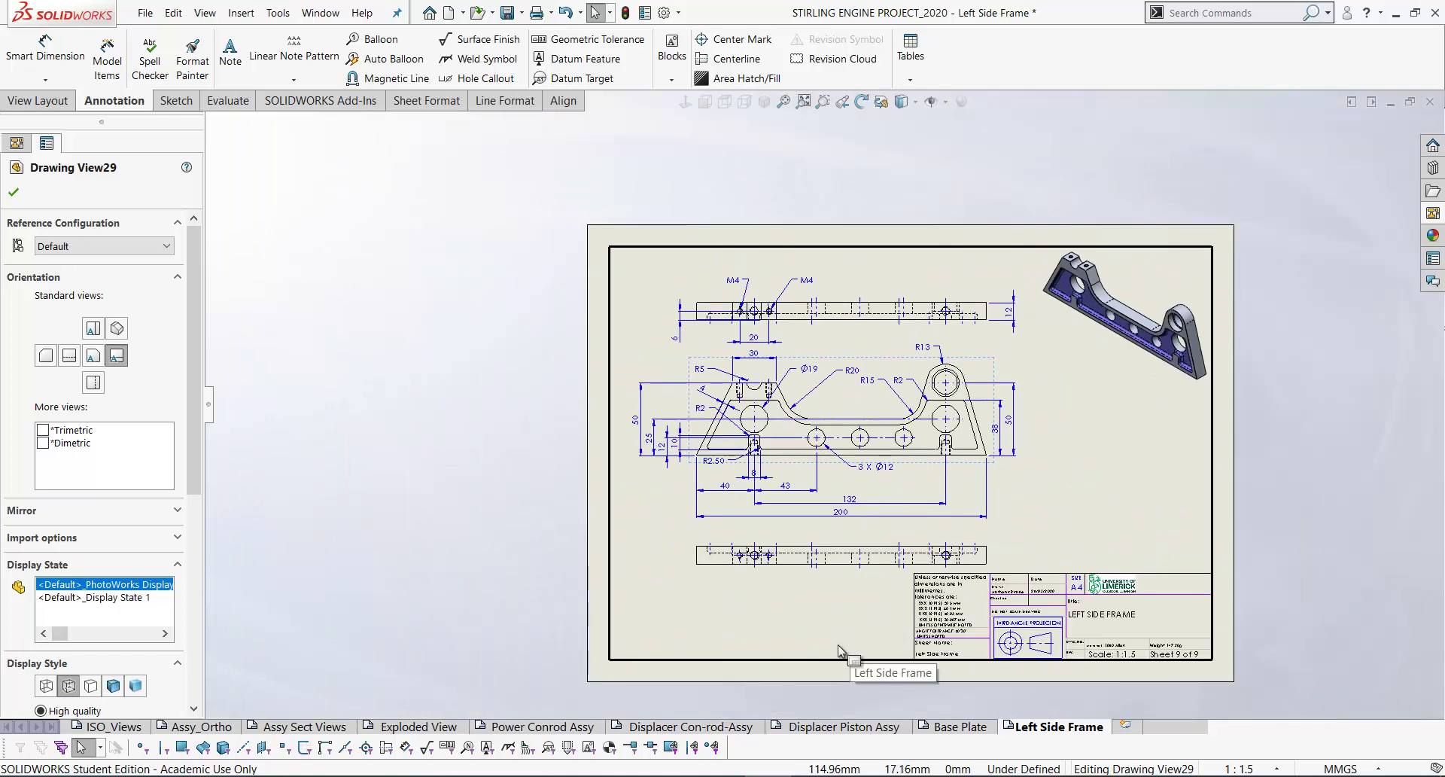
scroll(834, 643, "down", 2)
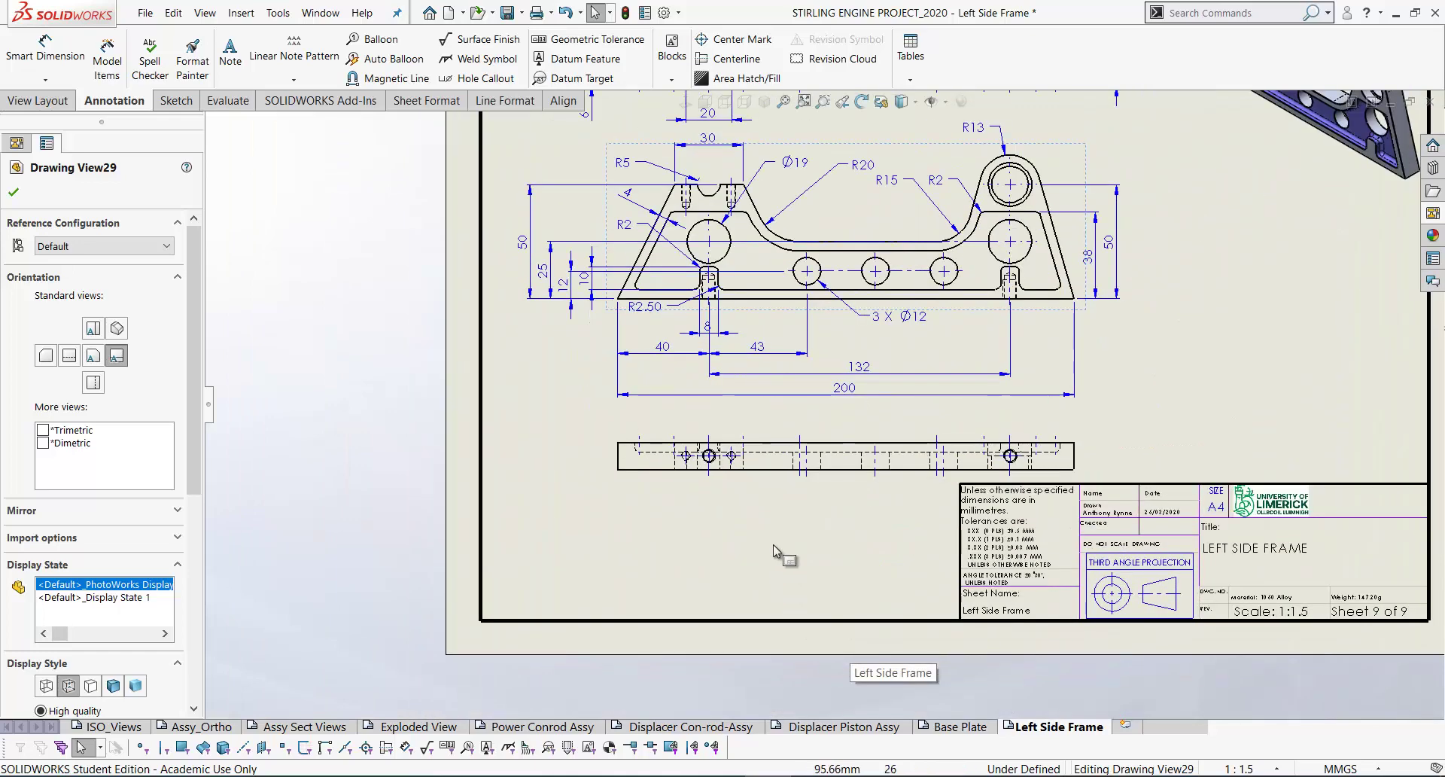
left_click_drag(758, 491, 768, 417)
left_click(761, 500)
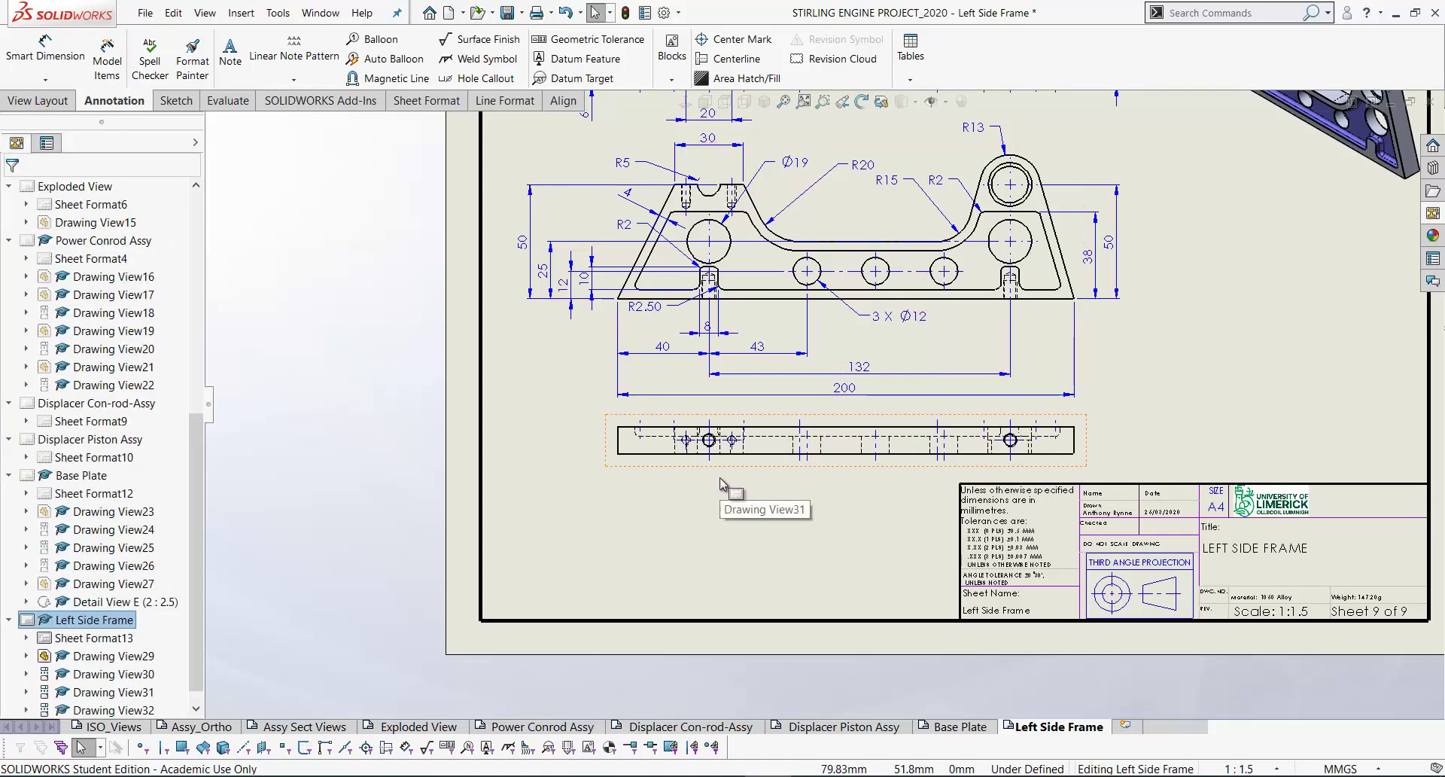
Insert the hole callout as a model item into the bottom view only
left_click(109, 66)
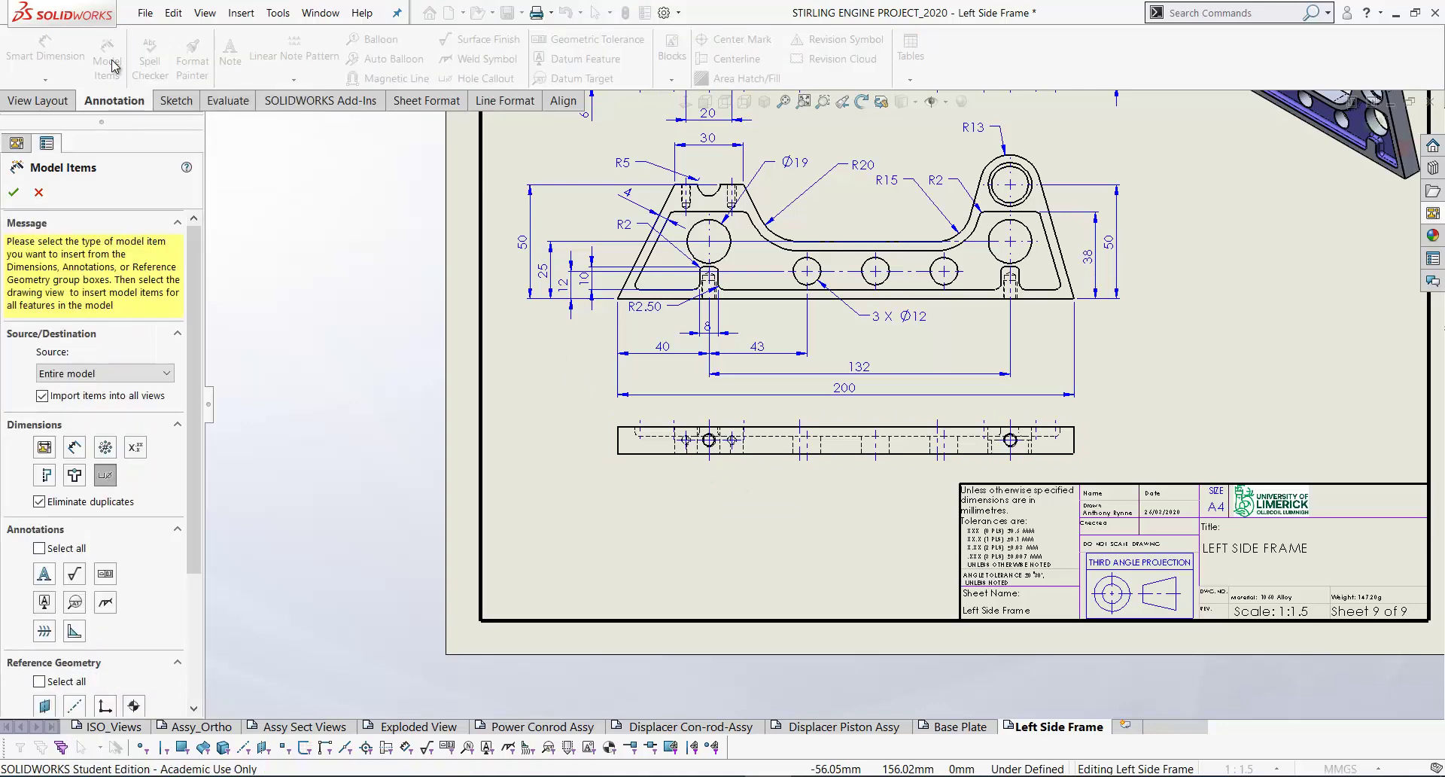
left_click(104, 475)
left_click(43, 396)
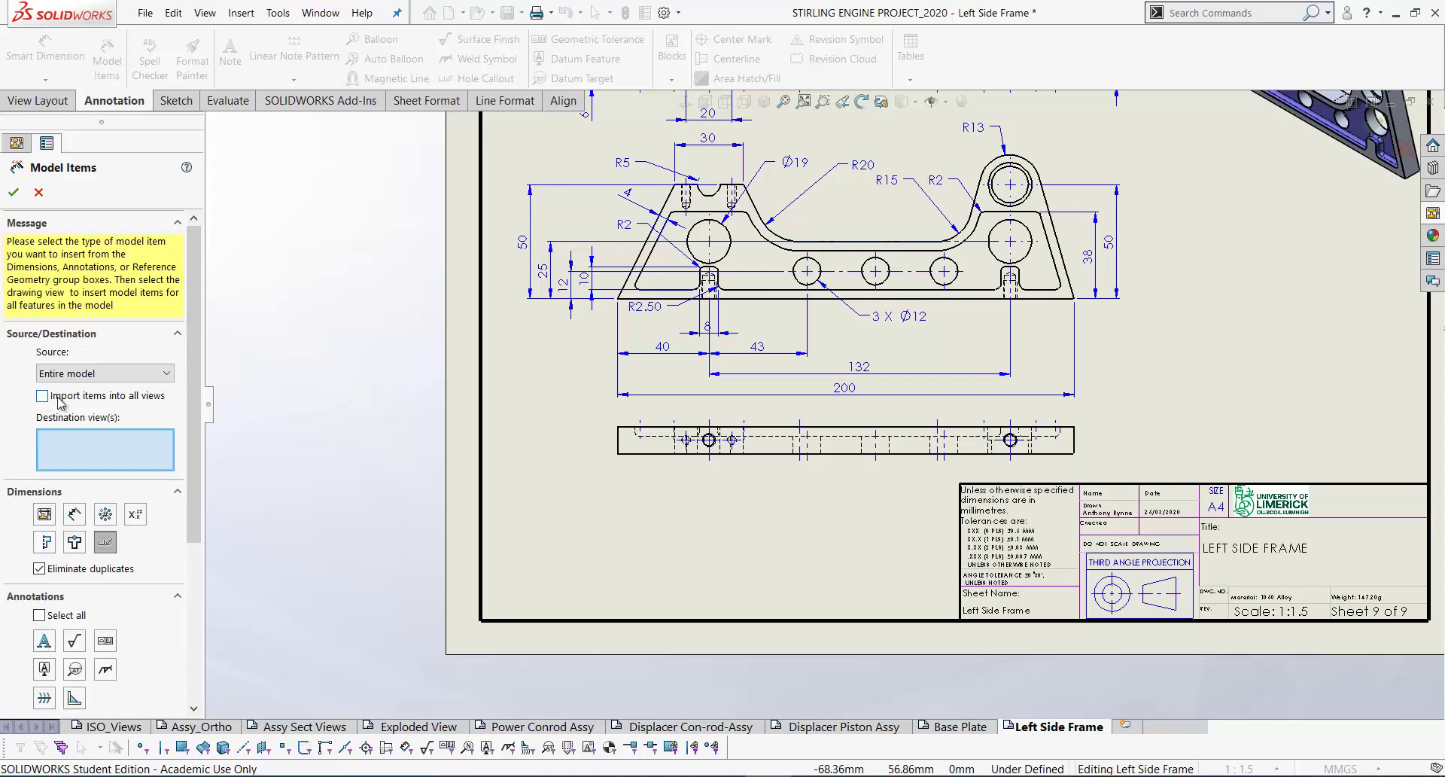
left_click(622, 469)
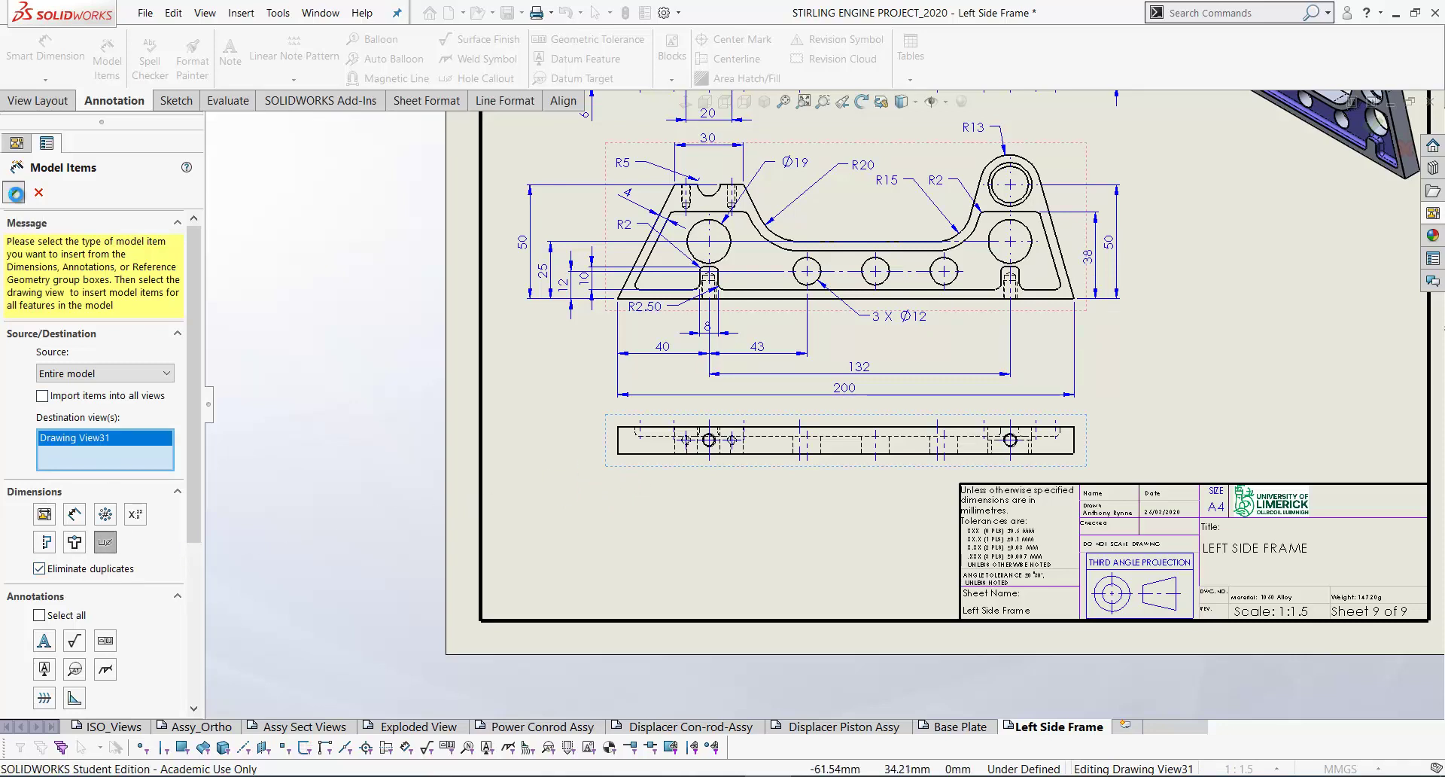
left_click(15, 192)
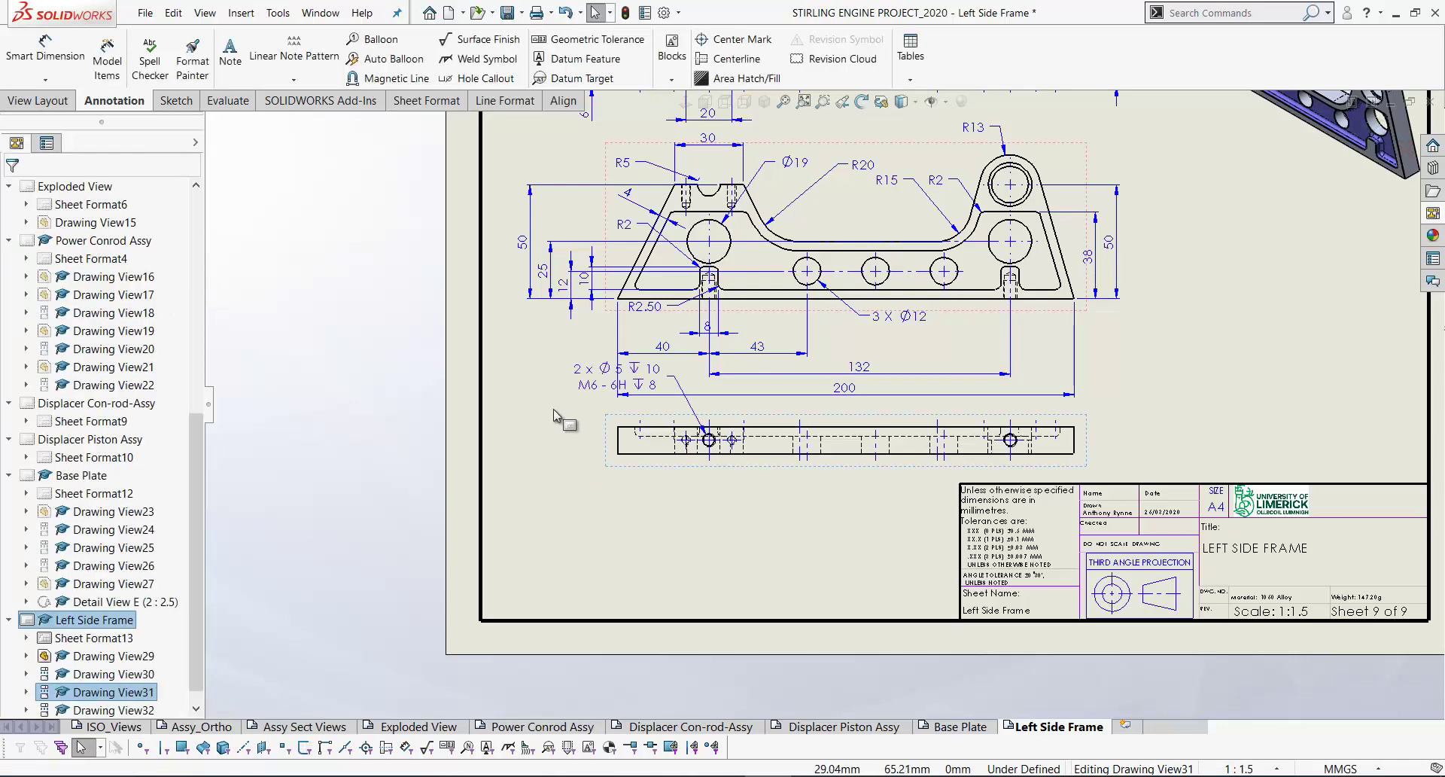
Position the 2 x Ø5 ↧10 M6-6H ↧8 callout below the bottom view
left_click_drag(600, 374, 609, 484)
scroll(745, 478, "up", 5)
left_click(748, 461)
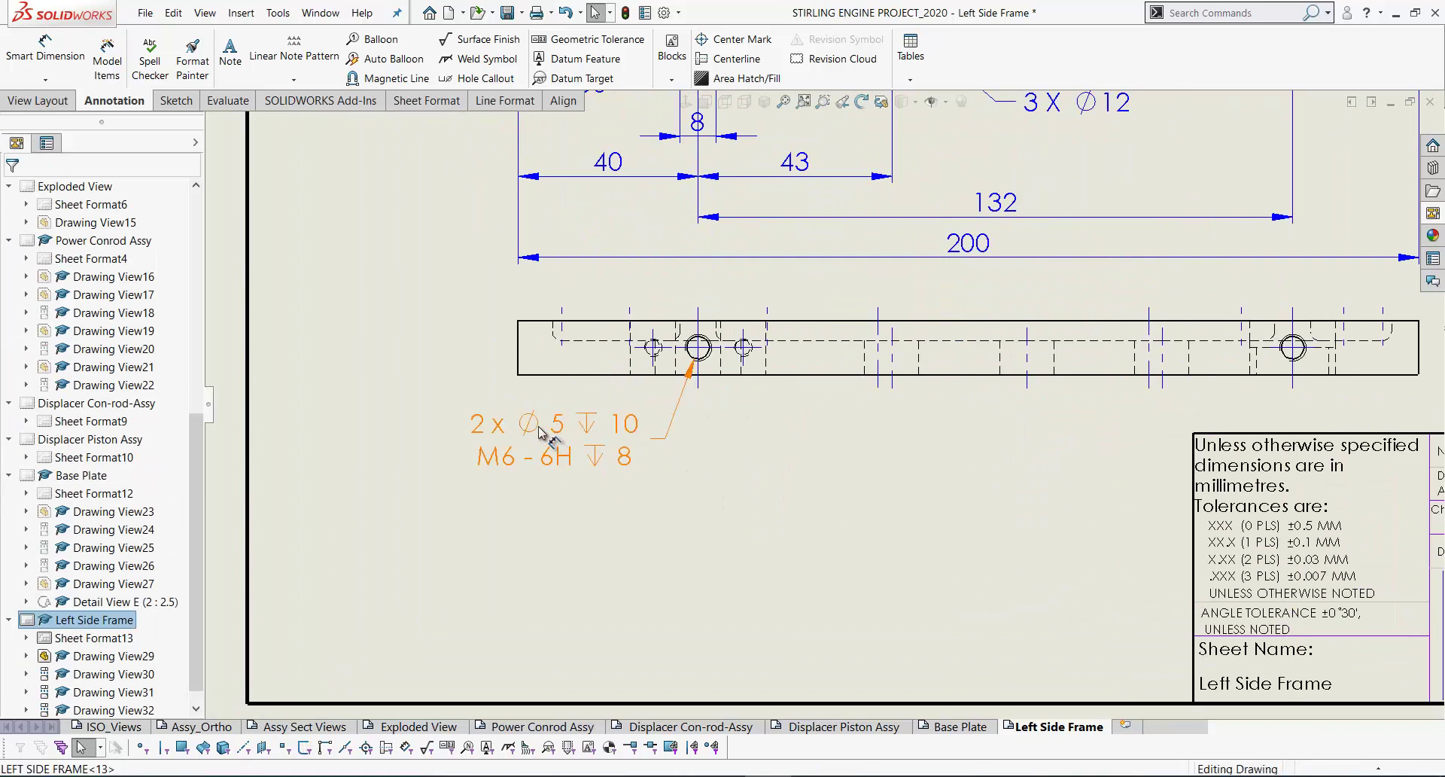
left_click_drag(545, 434, 527, 433)
left_click(506, 438)
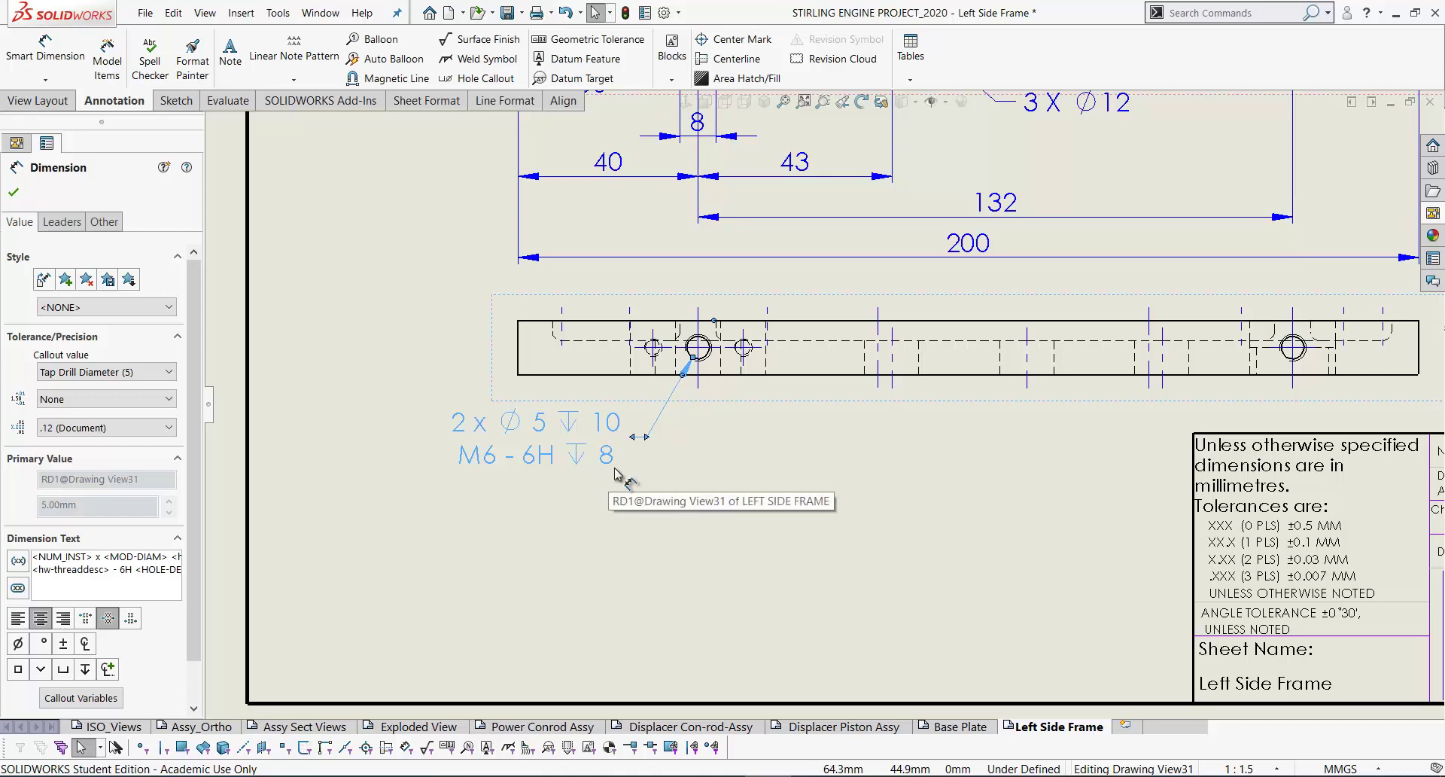
Delete the two M4 notes from the top view
key("f")
scroll(741, 235, "down", 5)
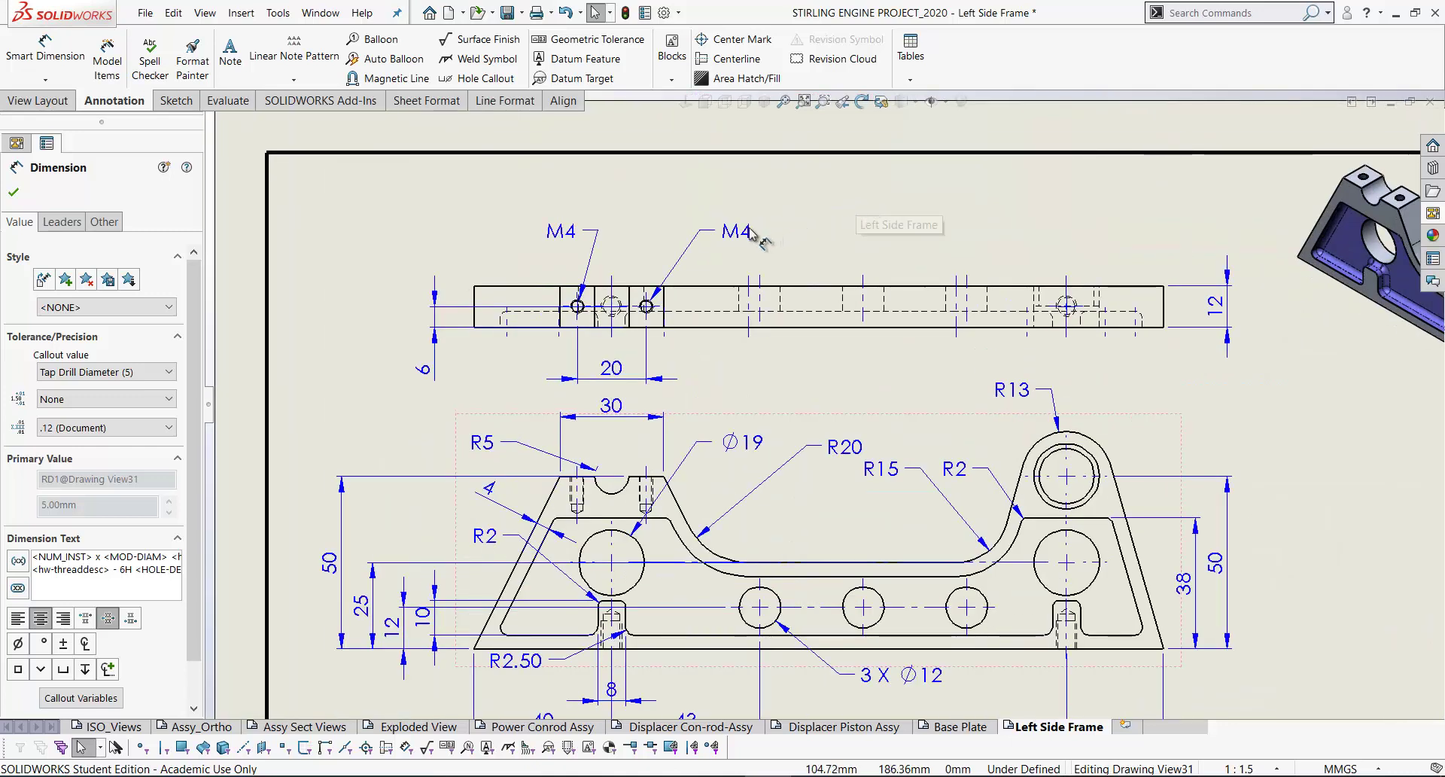
key("Delete")
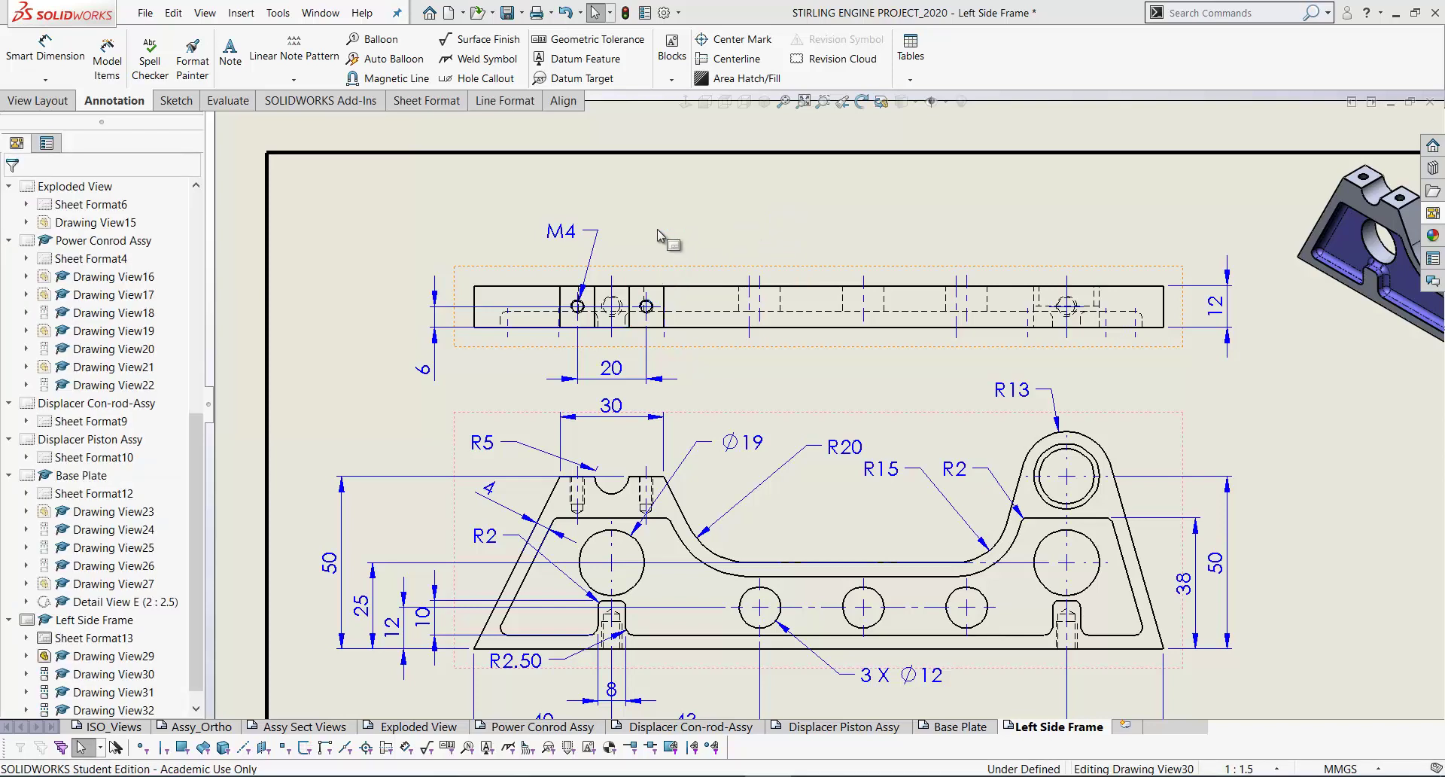
left_click(574, 236)
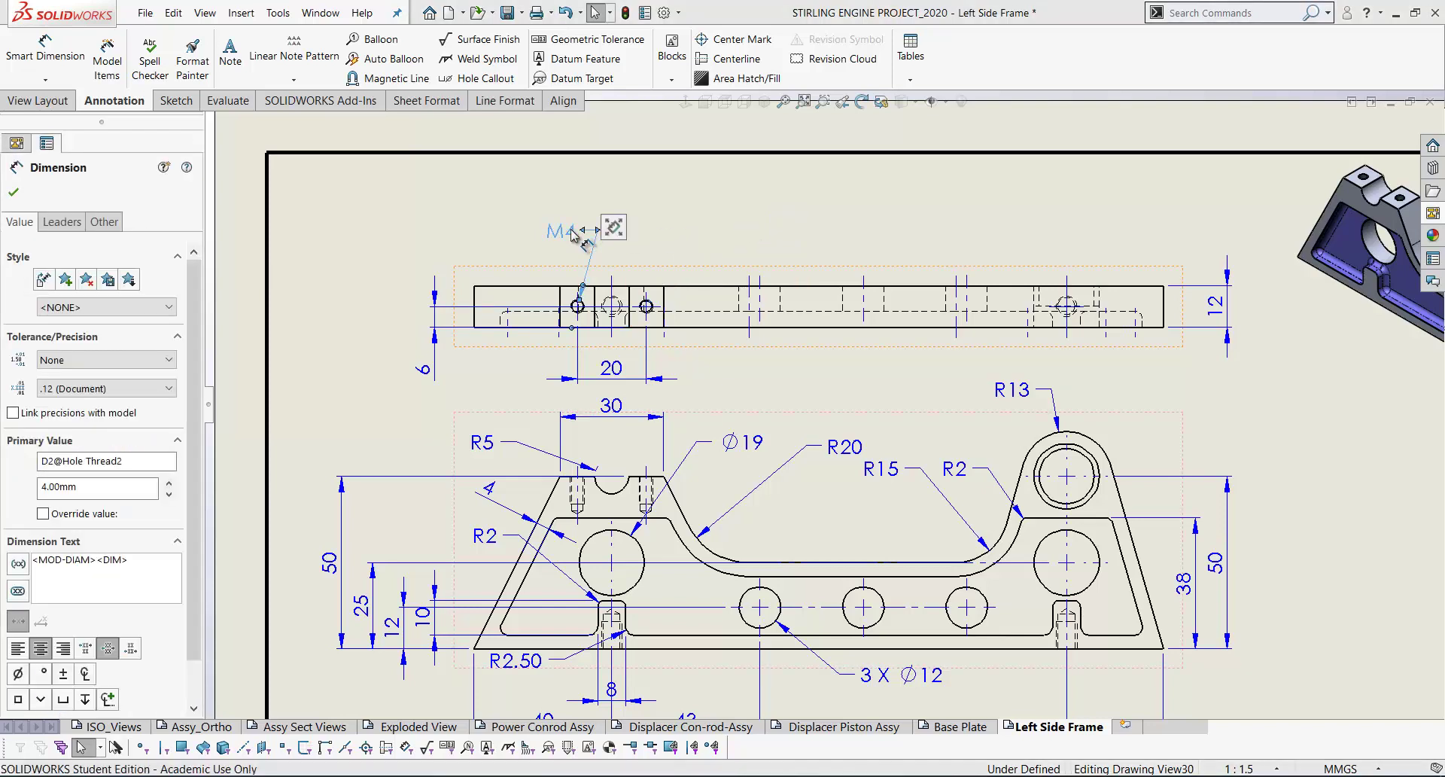
key("Delete")
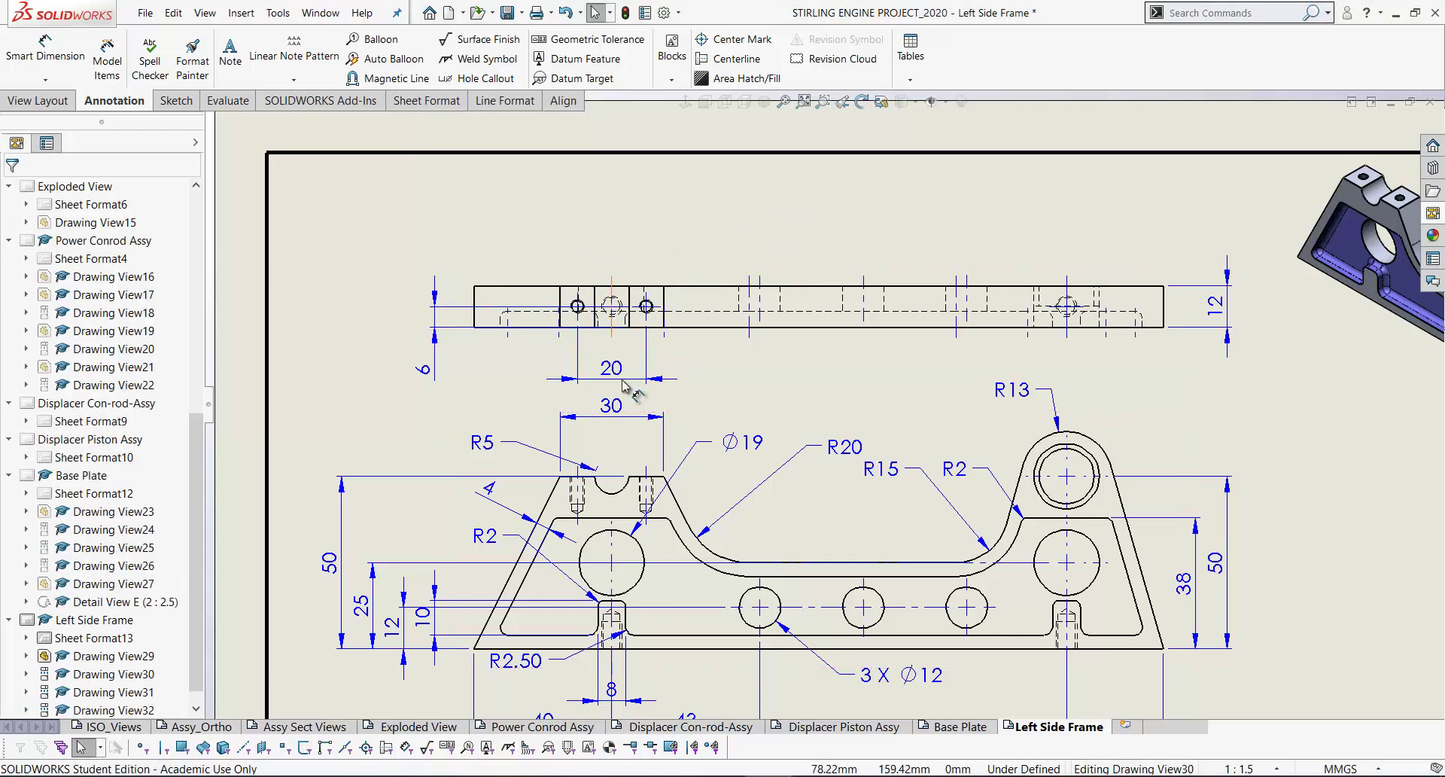
scroll(518, 218, "down", 2)
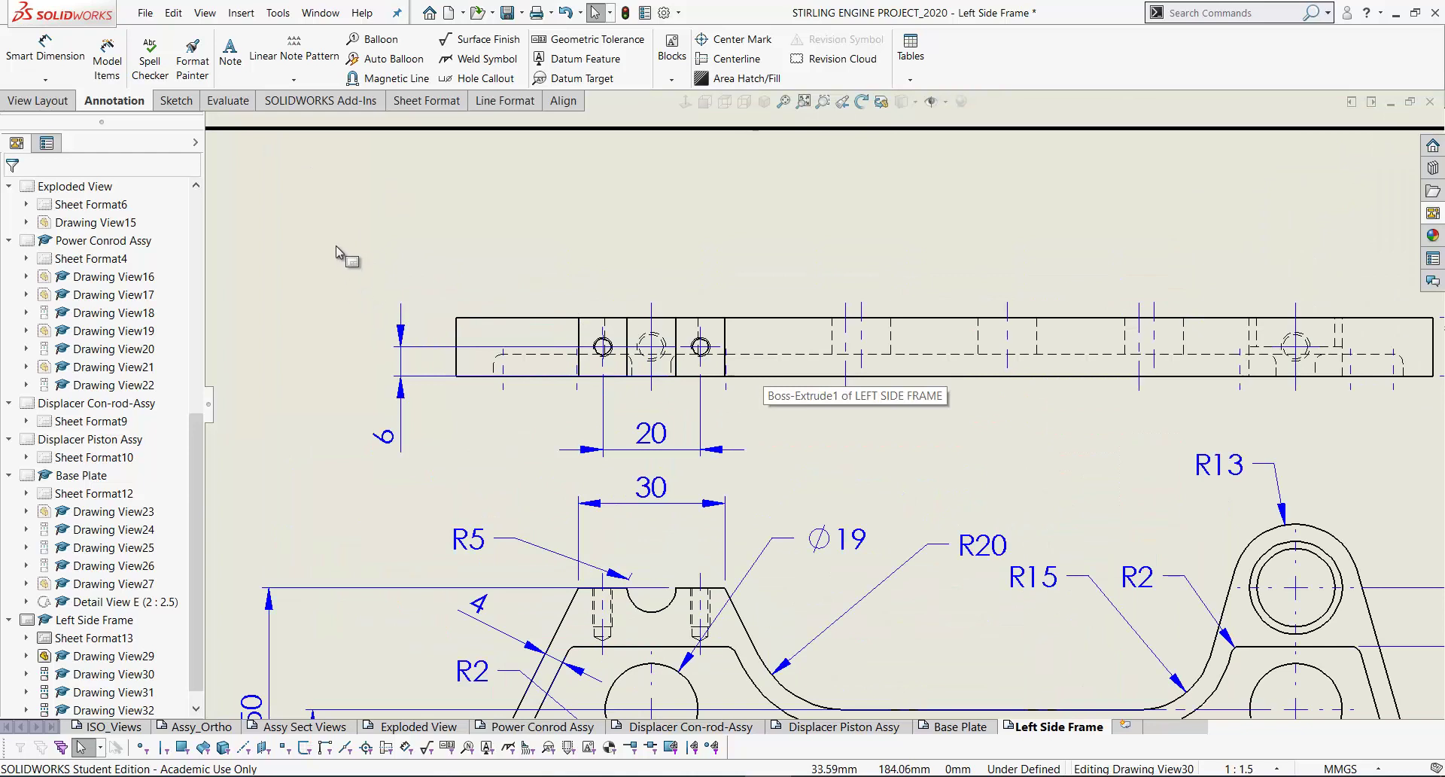
Insert the 2 x Ø3.30 ↧10 M4-6H ↧8 hole callout into the top view and place it above
left_click(114, 76)
left_click(42, 395)
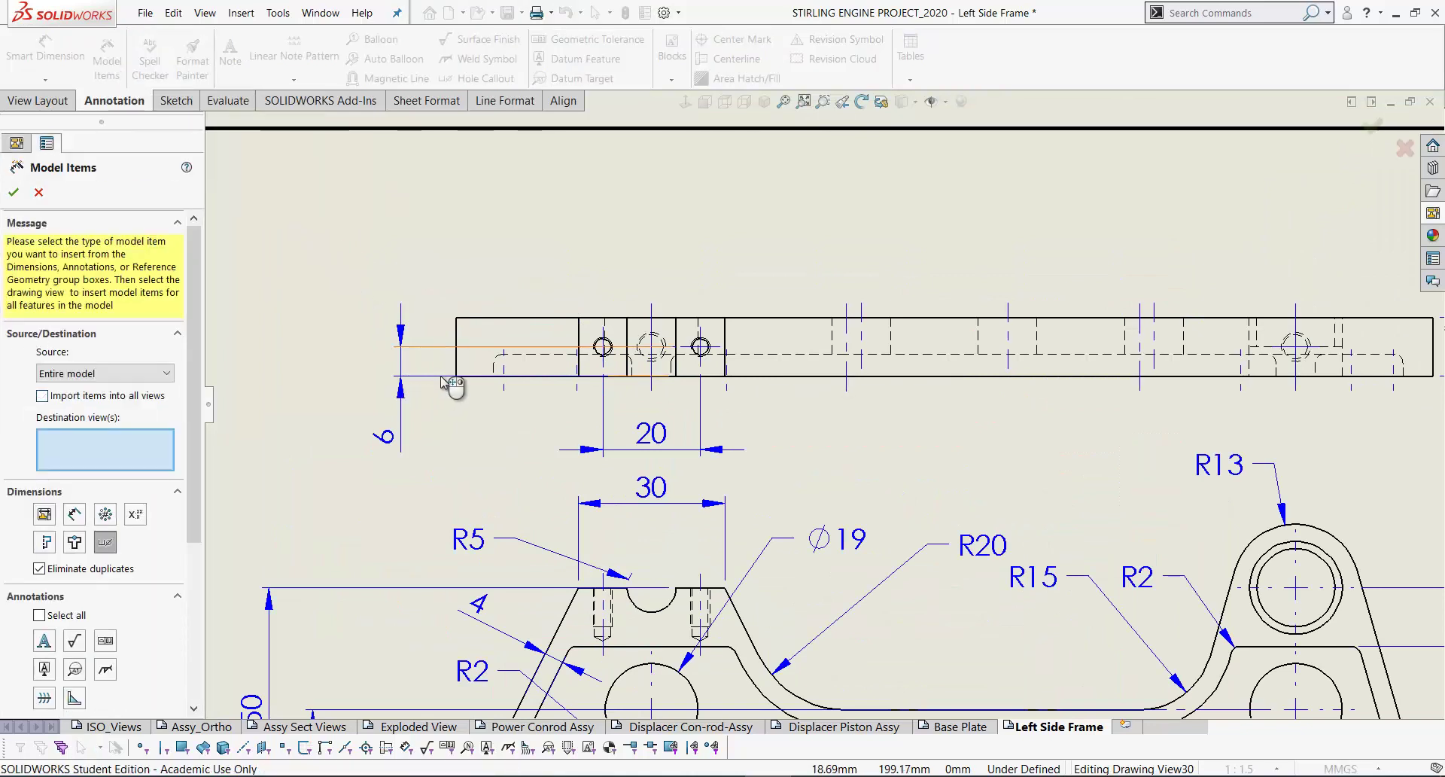
left_click(439, 295)
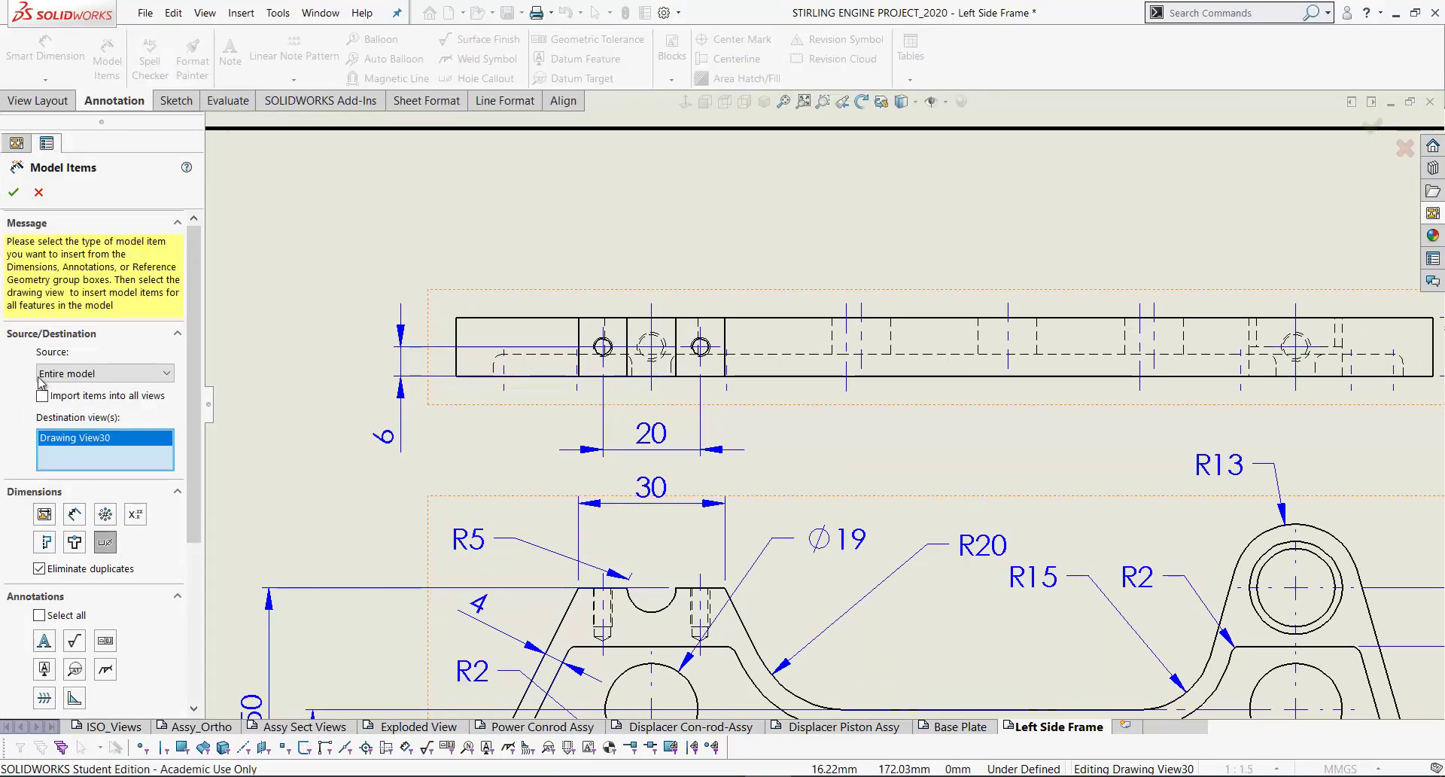
left_click(17, 194)
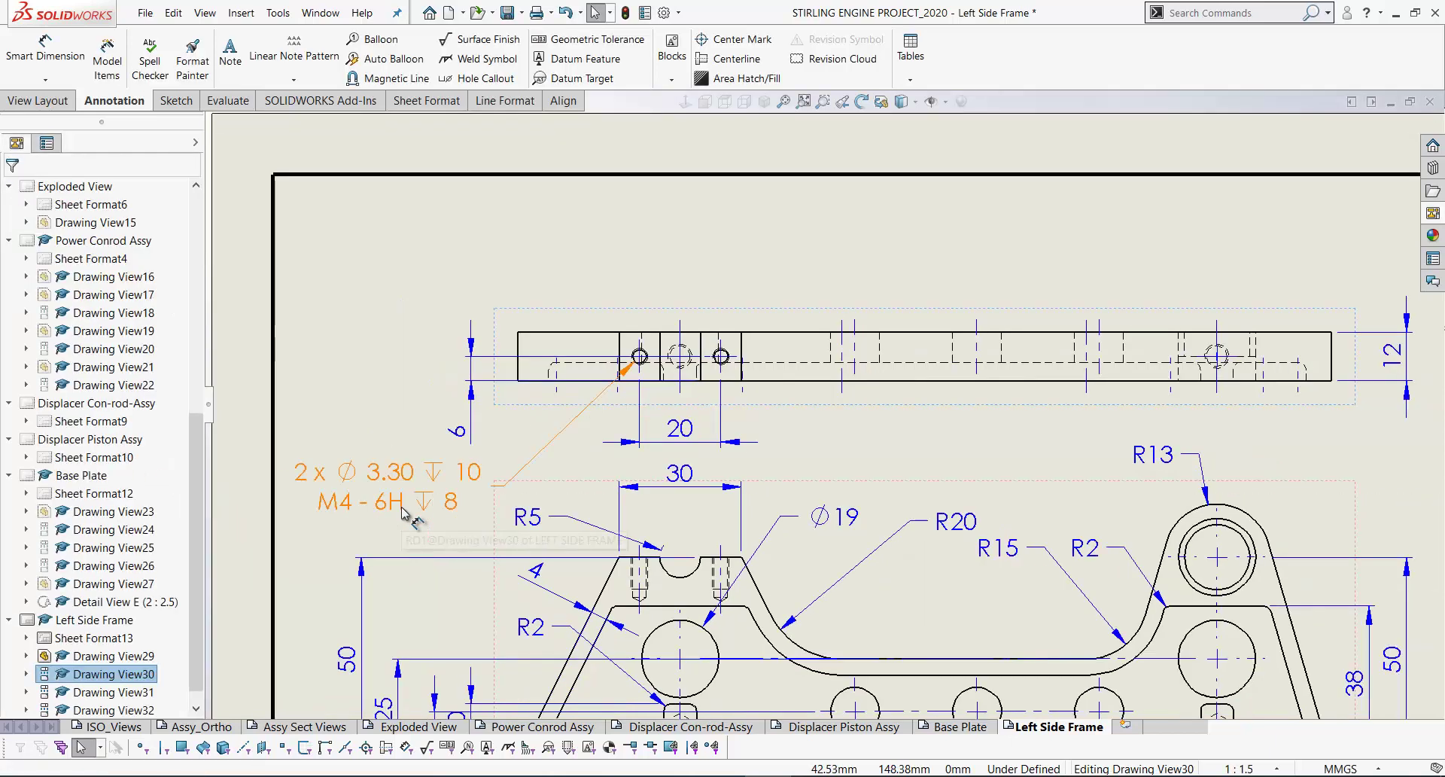
key("z")
left_click_drag(423, 468, 501, 268)
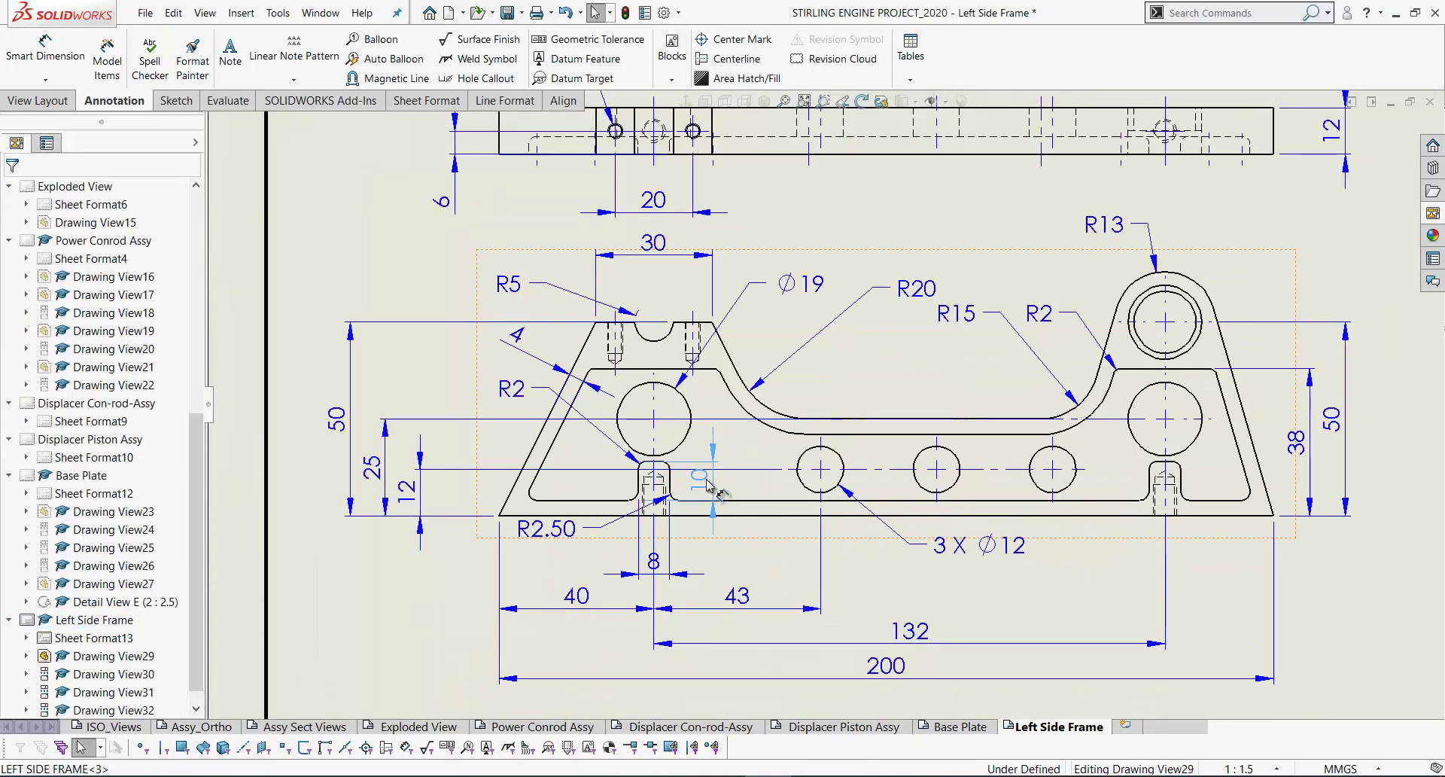
Move the 10 dimension beside the slot and shift the R5 radius up and right
left_click_drag(719, 452, 721, 447)
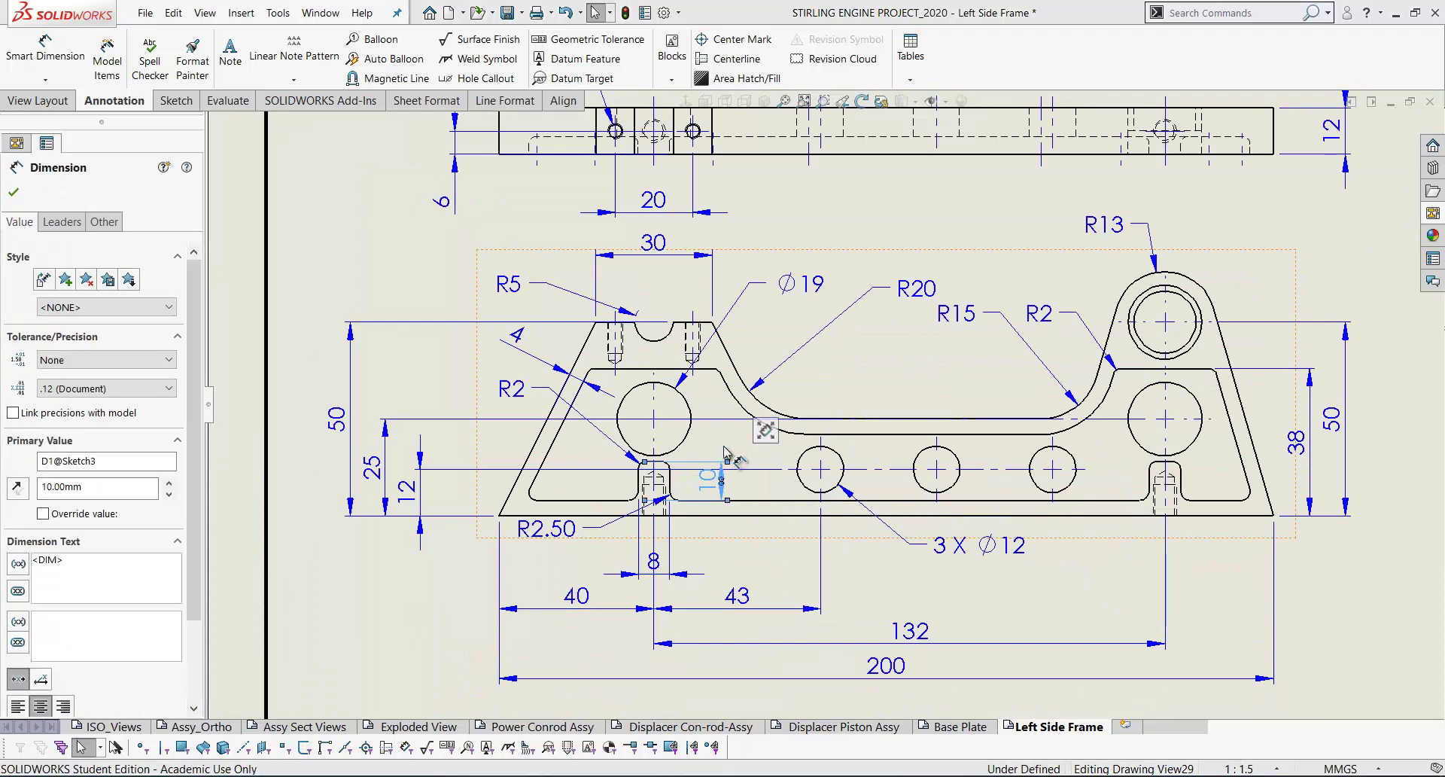
left_click(433, 497)
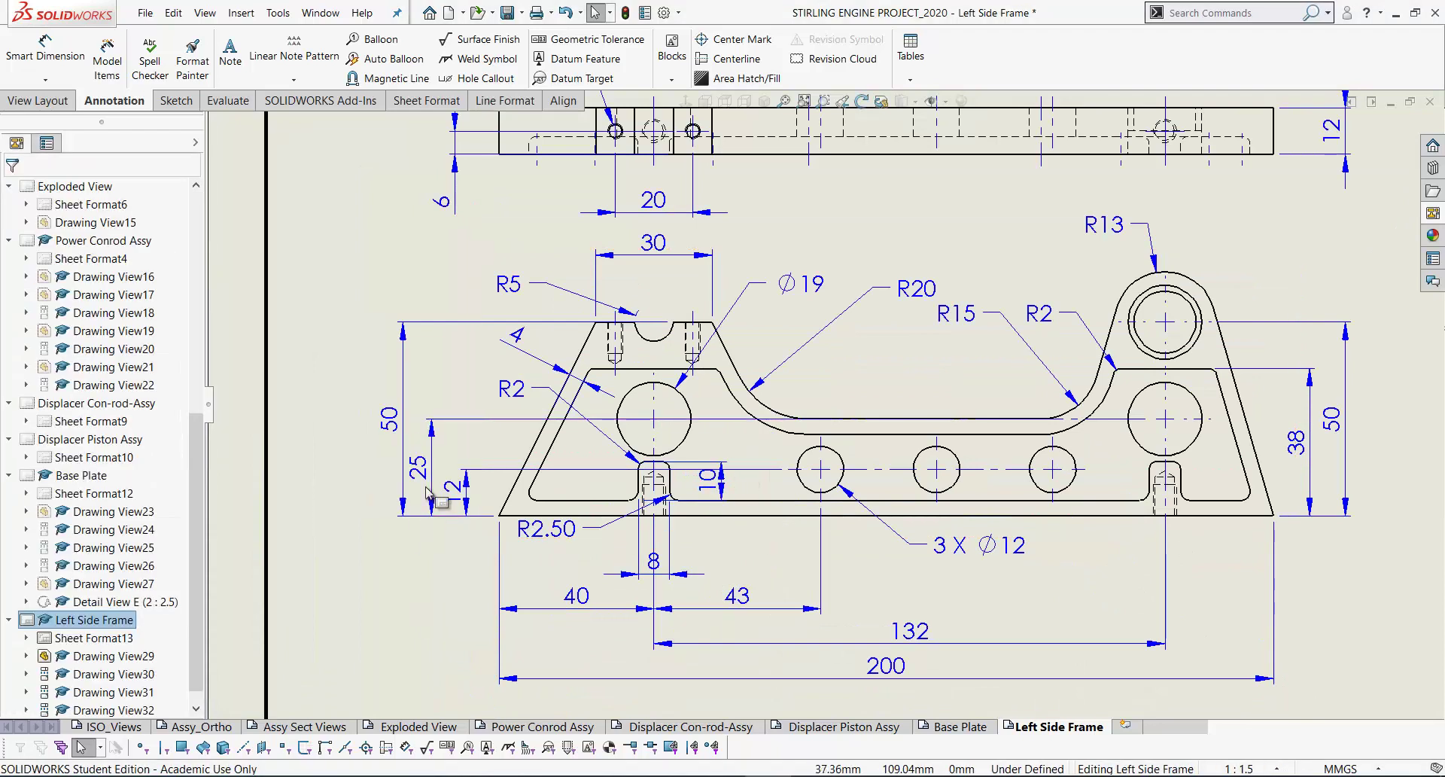
mouse_move(506, 285)
left_mouse_down()
mouse_move(591, 287)
mouse_move(572, 271)
left_mouse_up()
scroll(610, 241, "down", 3)
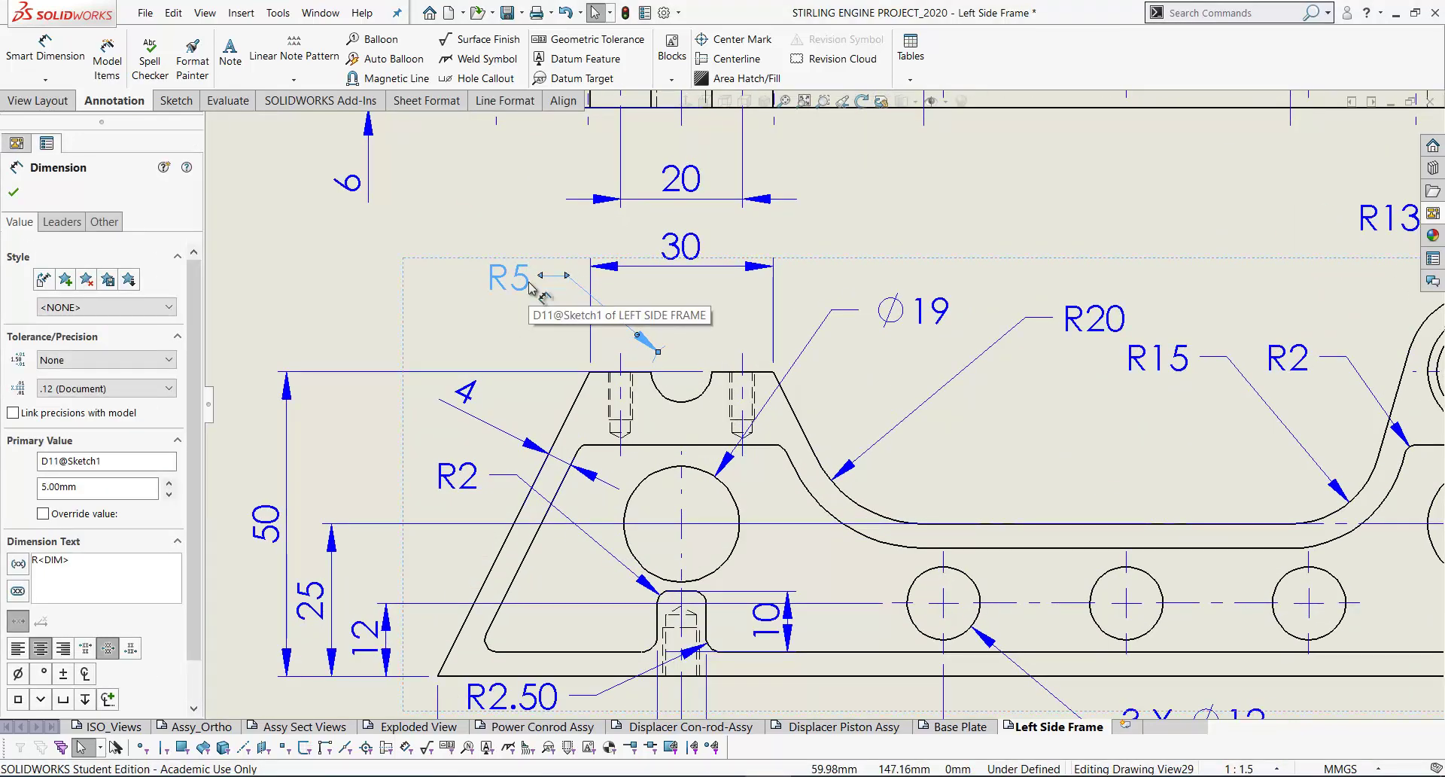
Set the R5 leader to Inside so its arrow sits in the arc, and reposition the text
left_click(73, 225)
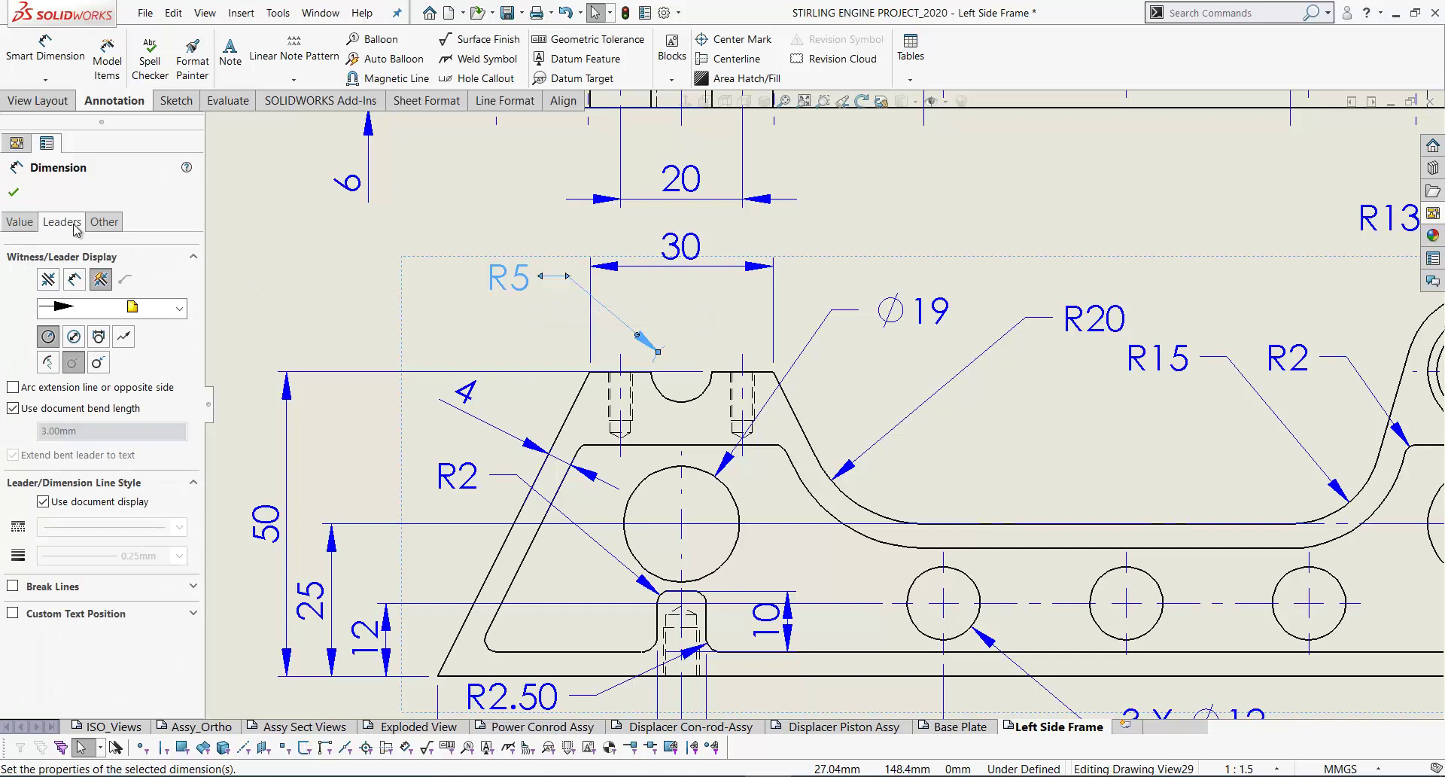
left_click(74, 280)
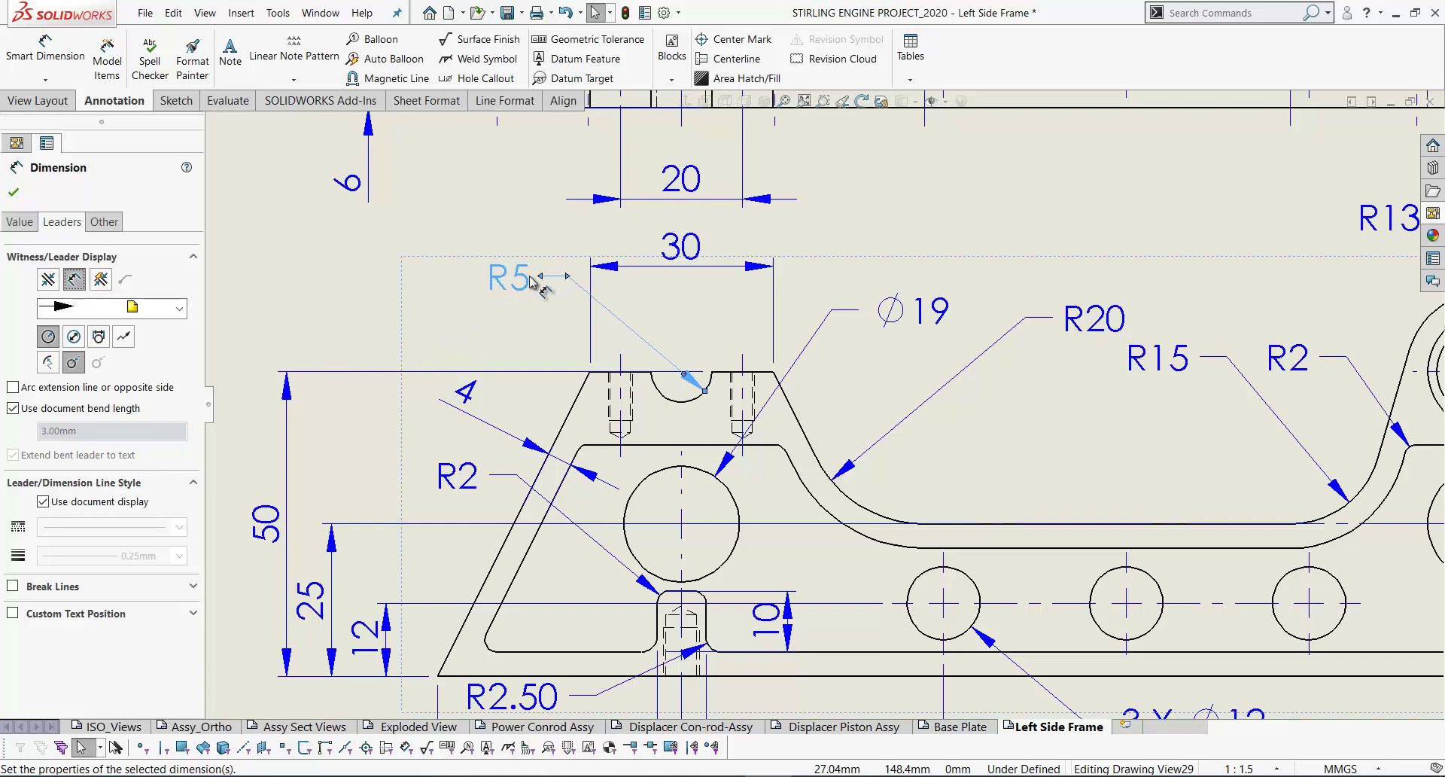
left_click_drag(531, 280, 497, 305)
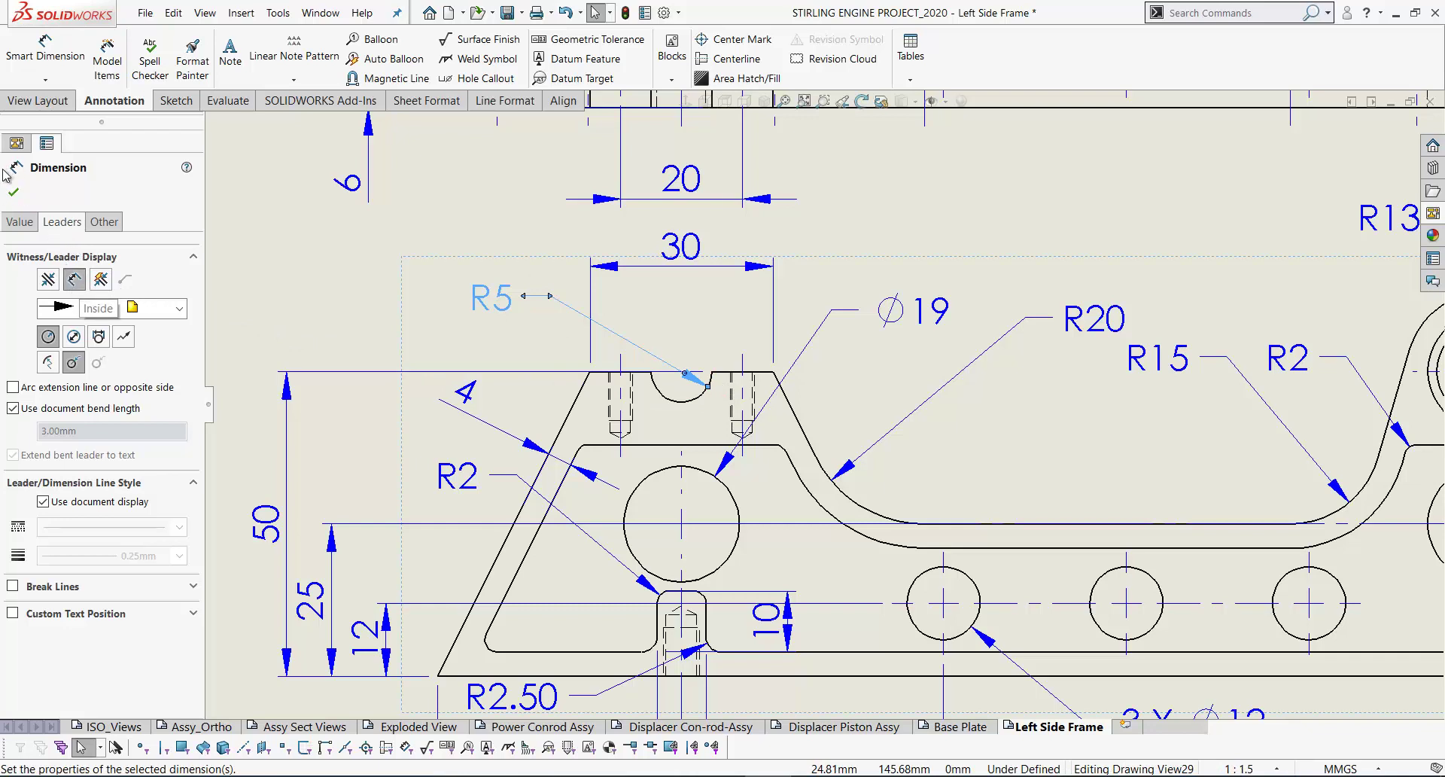
left_click(14, 193)
mouse_move(493, 297)
left_mouse_down()
mouse_move(422, 249)
mouse_move(462, 298)
mouse_move(486, 284)
left_mouse_up()
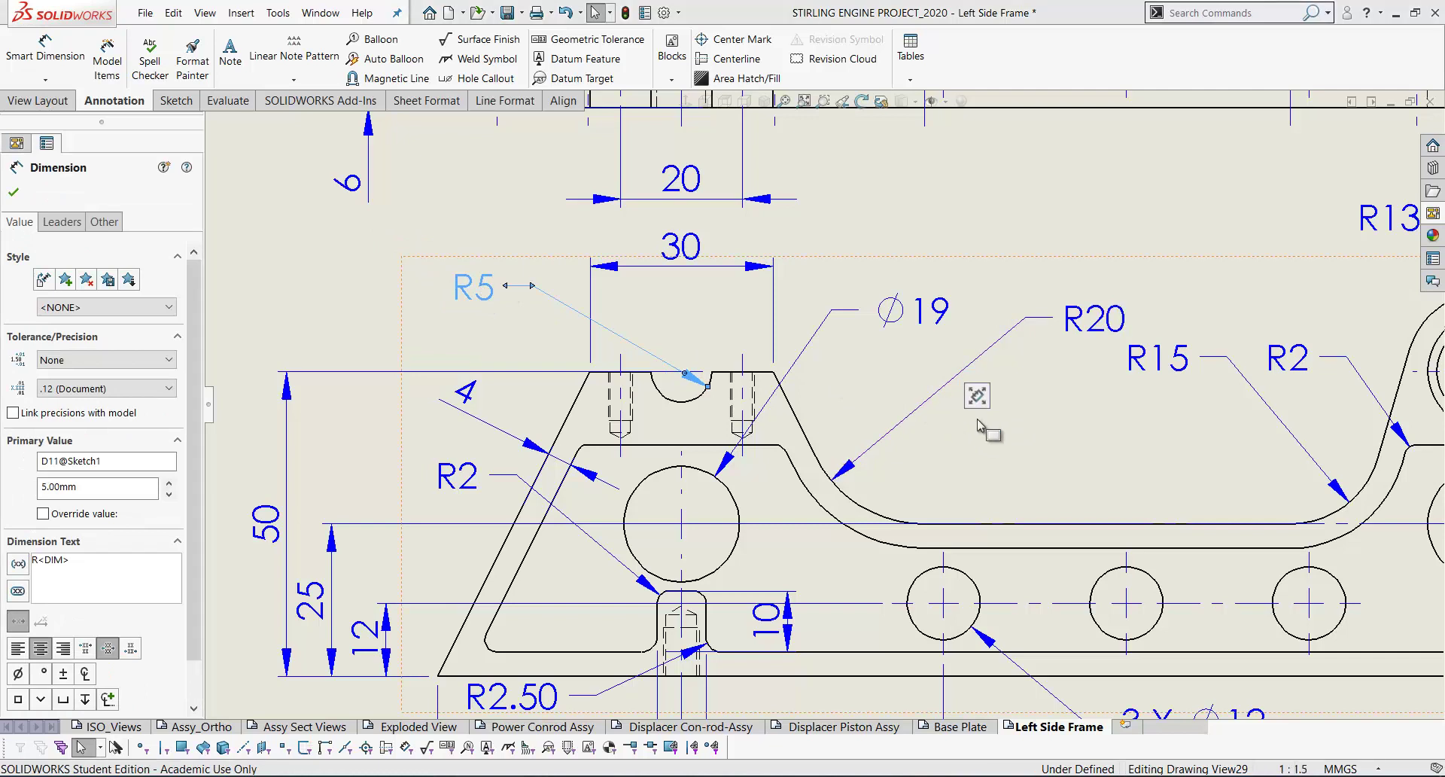
left_click(938, 404)
key("f")
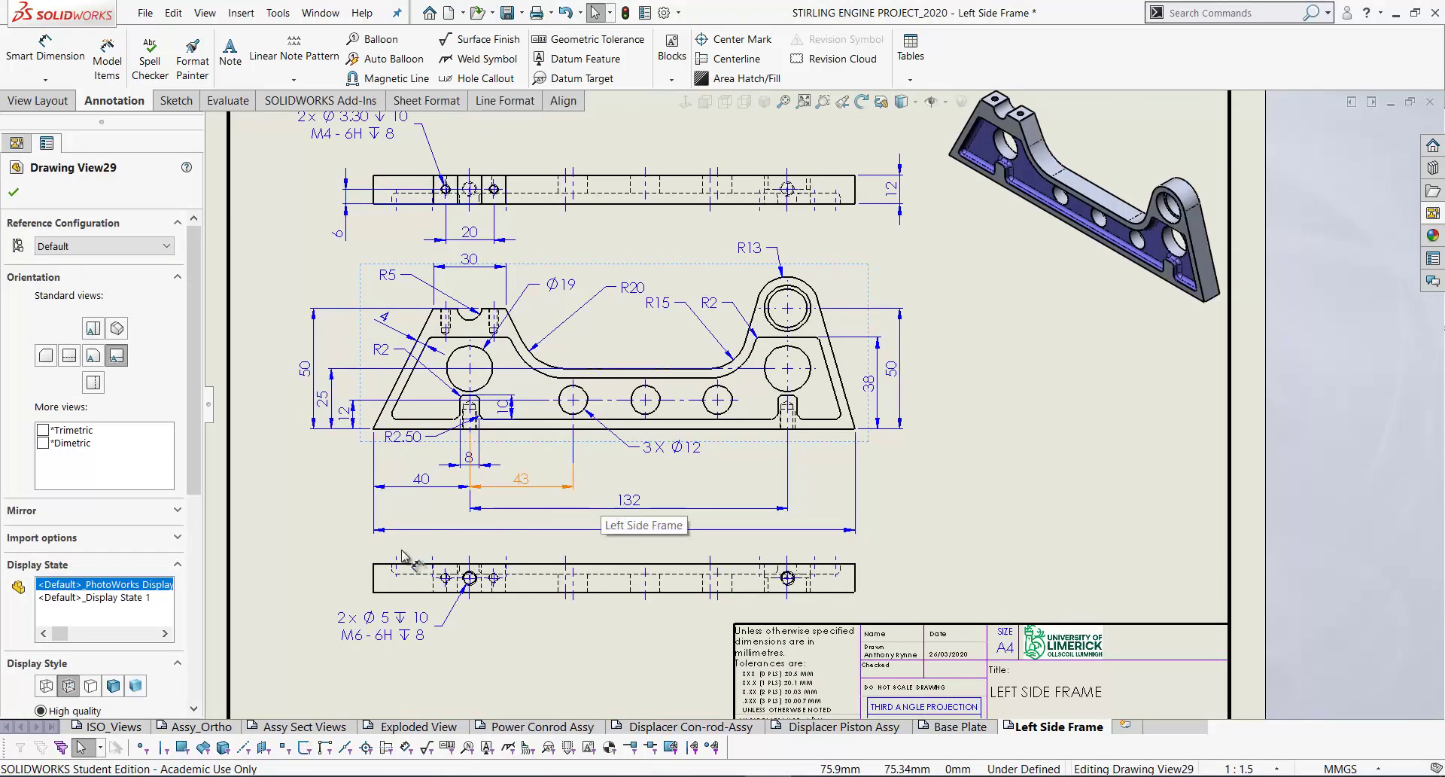
Create section F-F with a vertical cut through the Ø19 hole, placed right of the front view
left_click(40, 101)
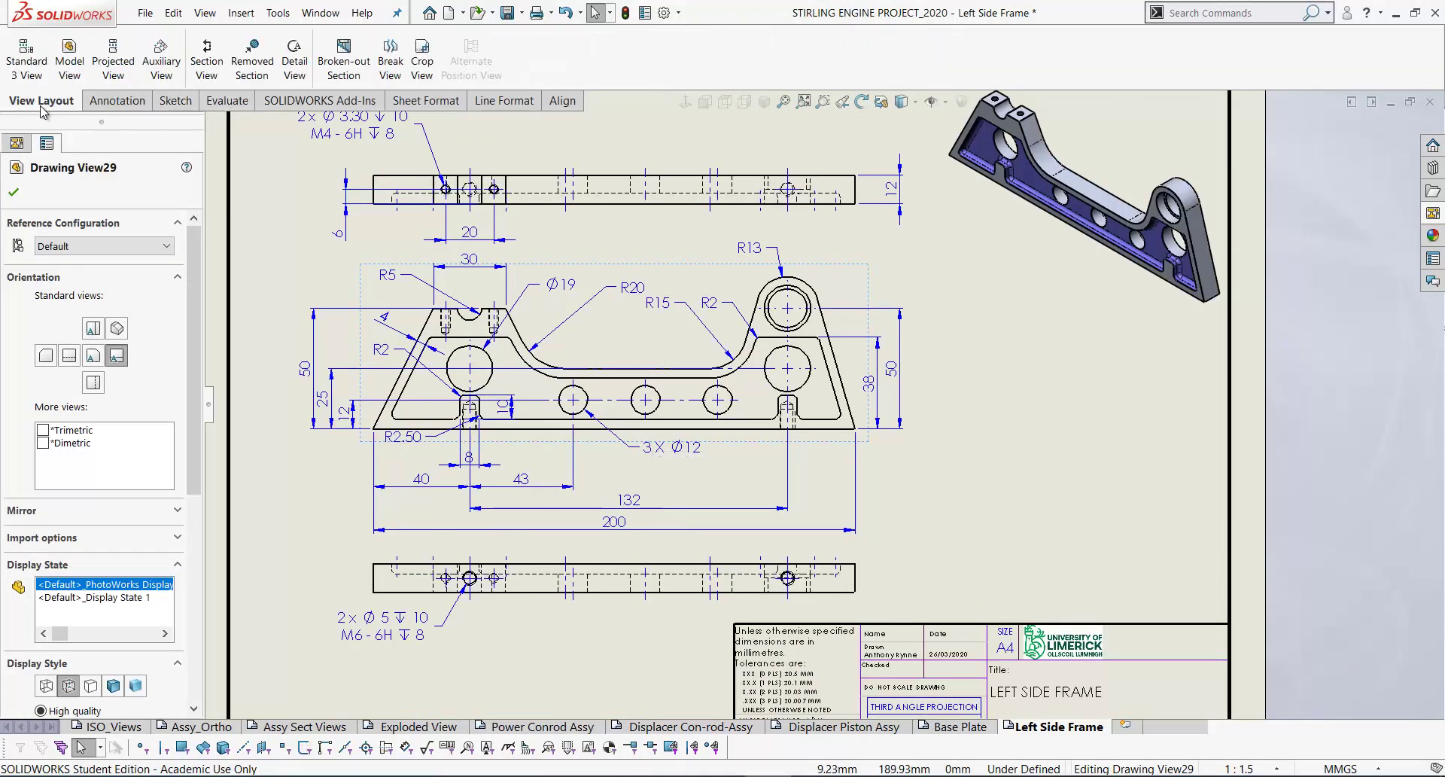
left_click(208, 60)
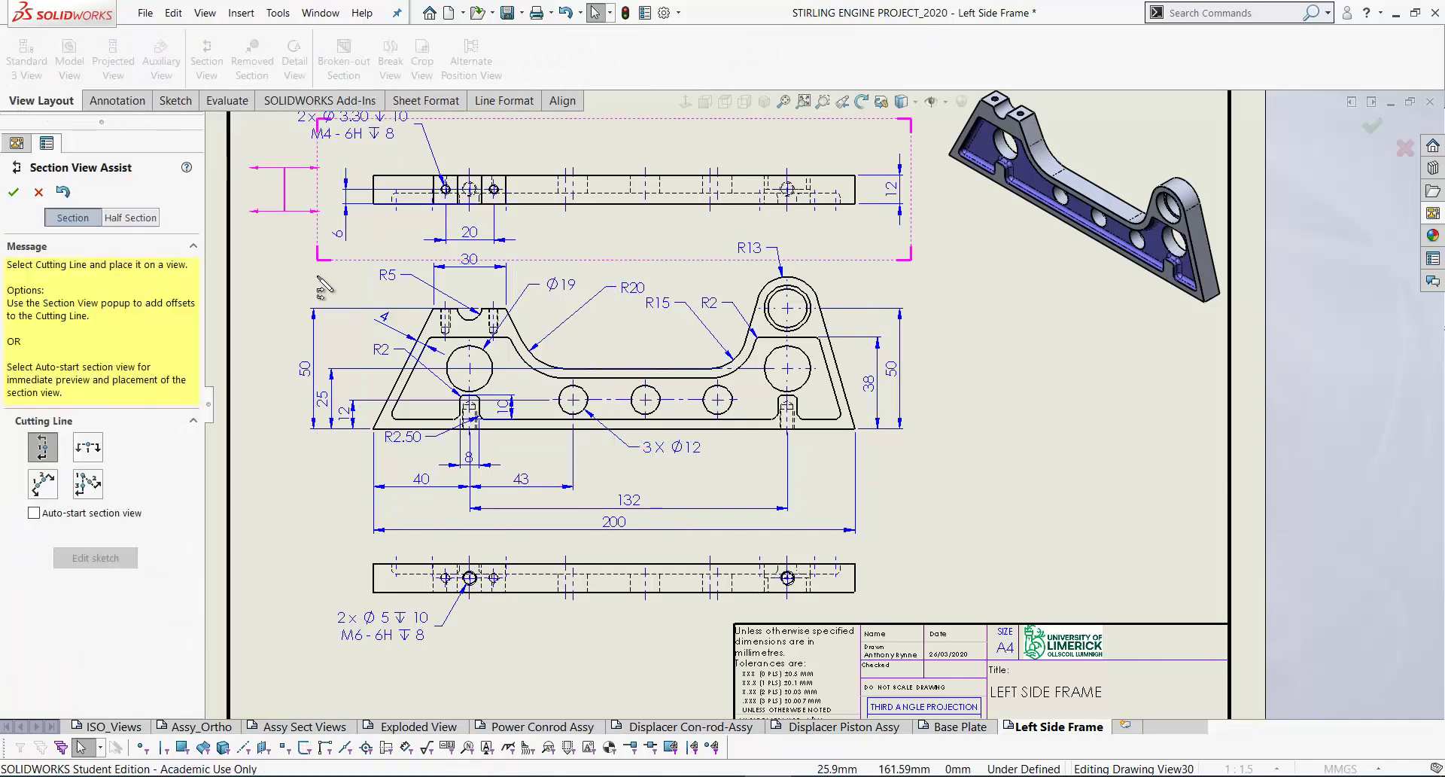
left_click(43, 447)
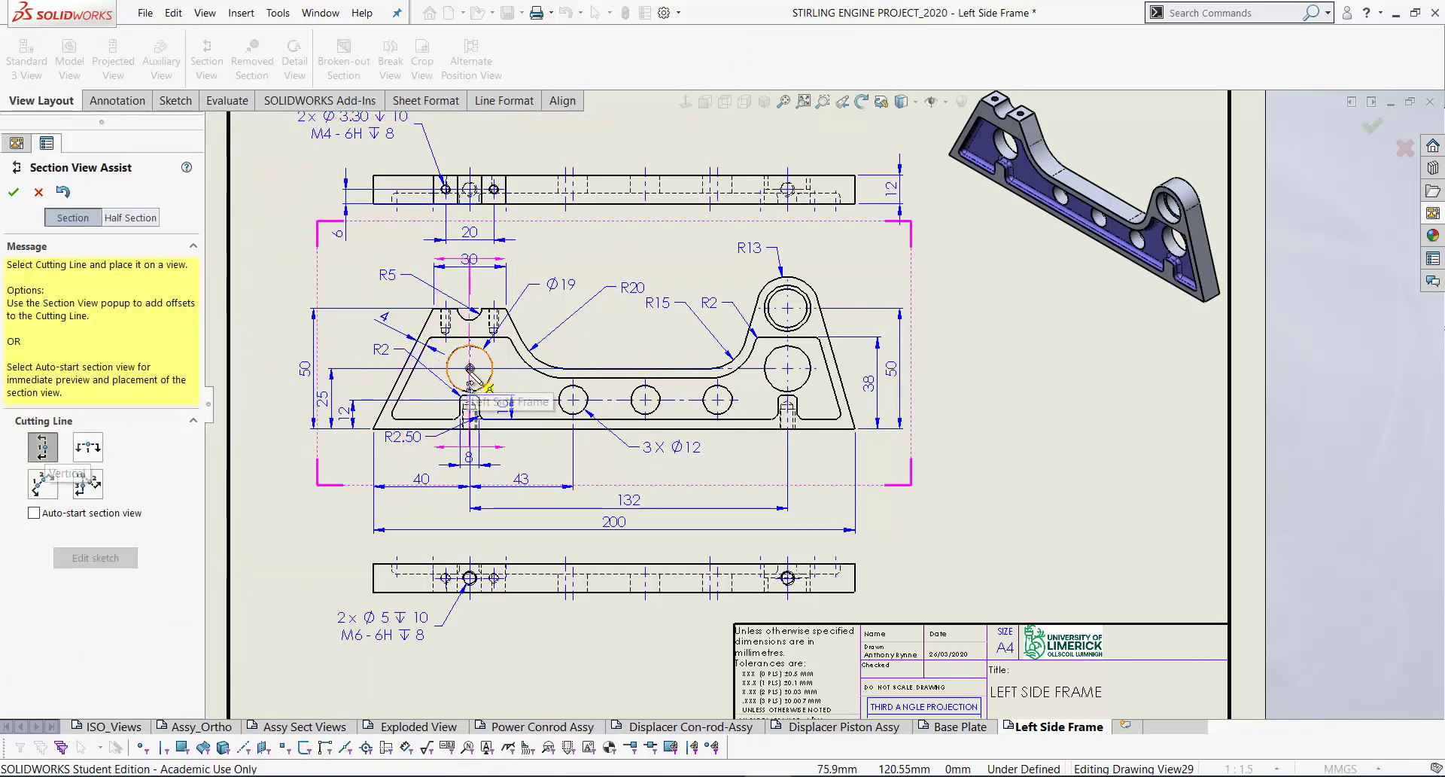
left_click(470, 369)
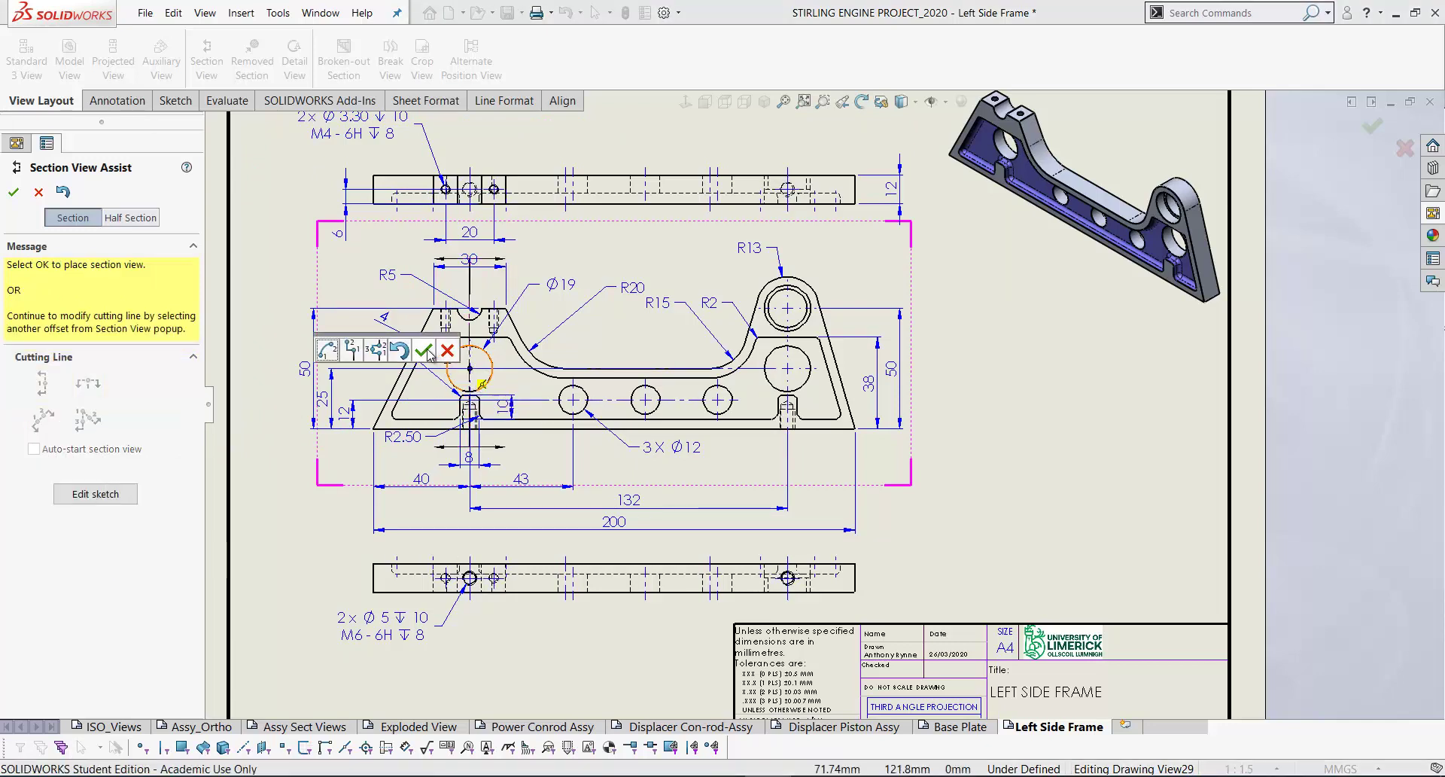
left_click(425, 352)
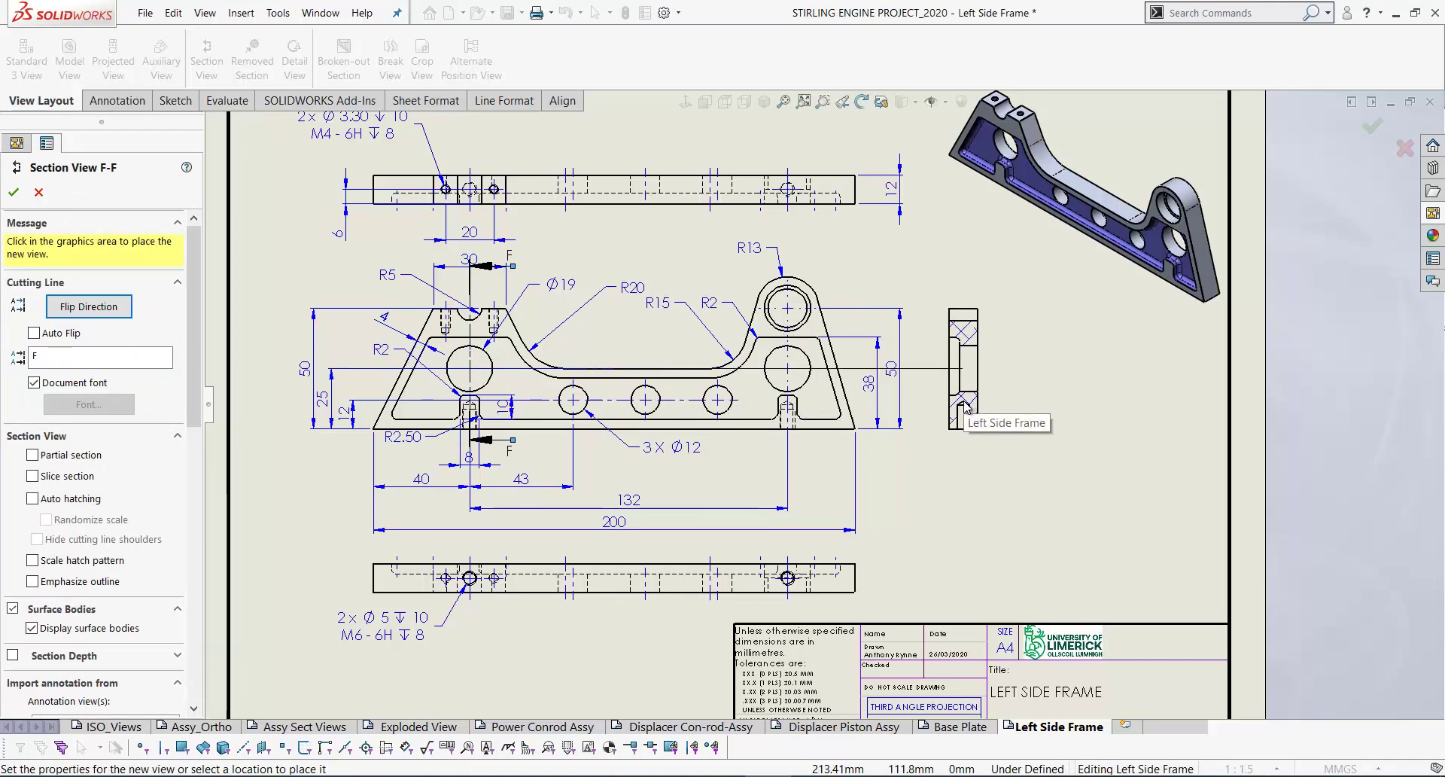
left_click(964, 406)
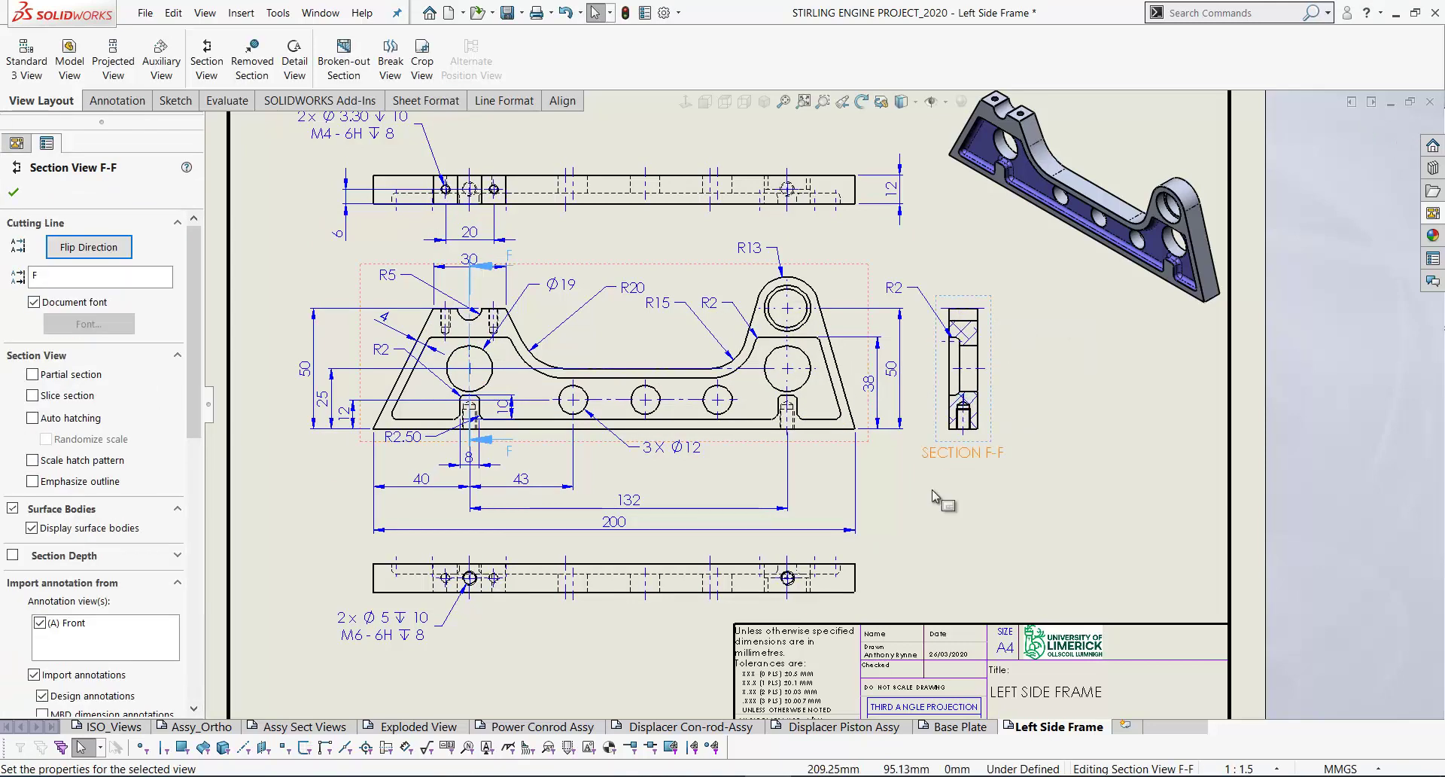
mouse_move(904, 543)
middle_mouse_down()
mouse_move(890, 516)
mouse_move(876, 524)
middle_mouse_up()
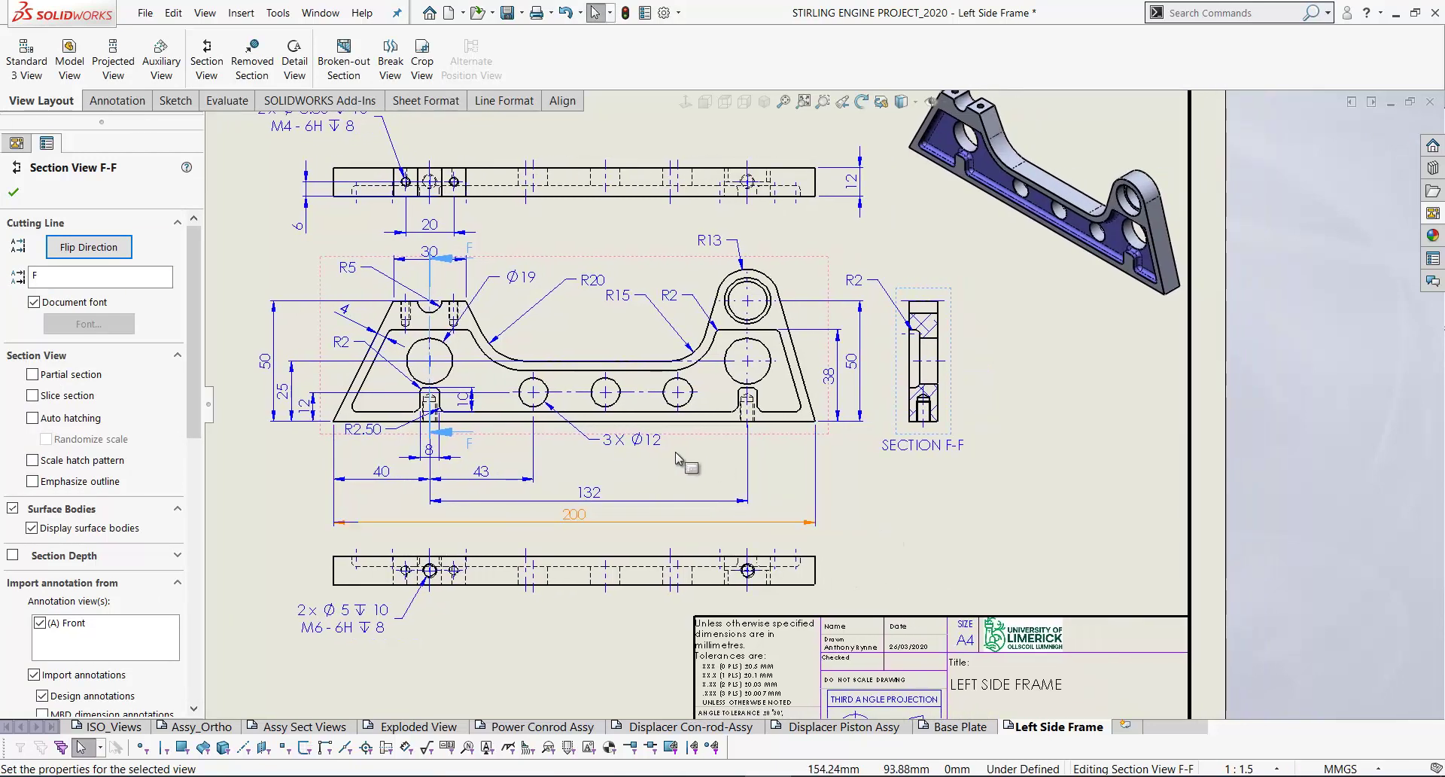
left_click(14, 192)
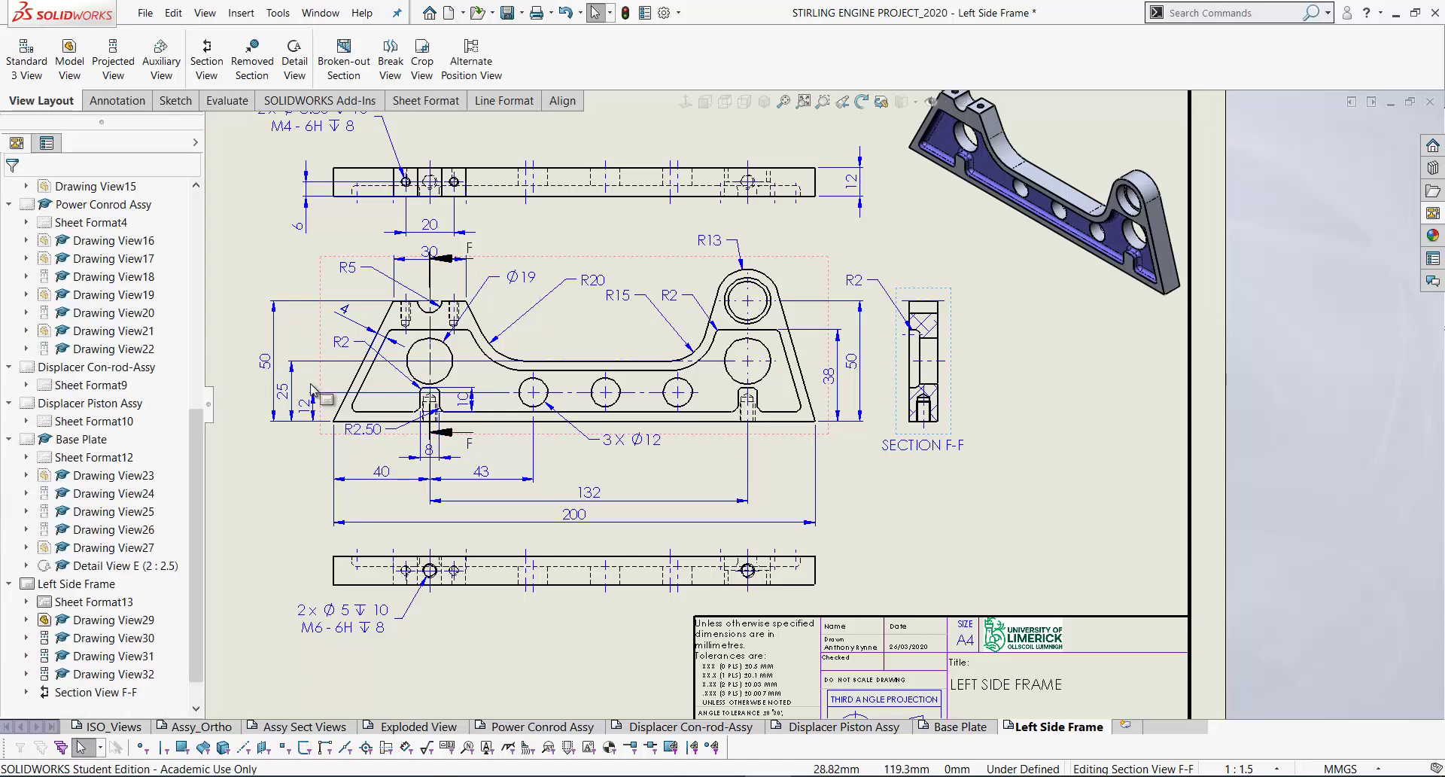
Cut section G-G vertically through the middle Ø12 hole and place it right of F-F
left_click(216, 71)
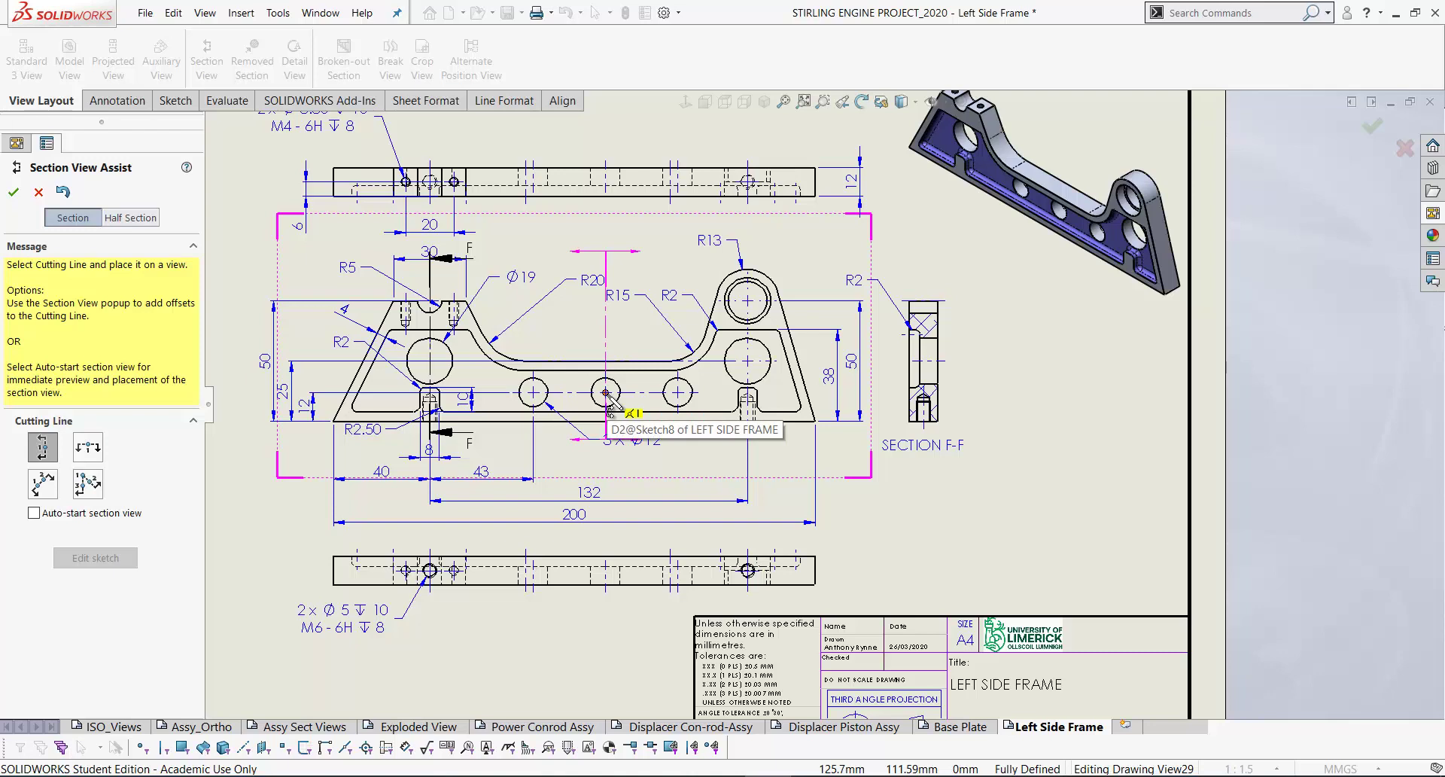
left_click(608, 407)
left_click(564, 376)
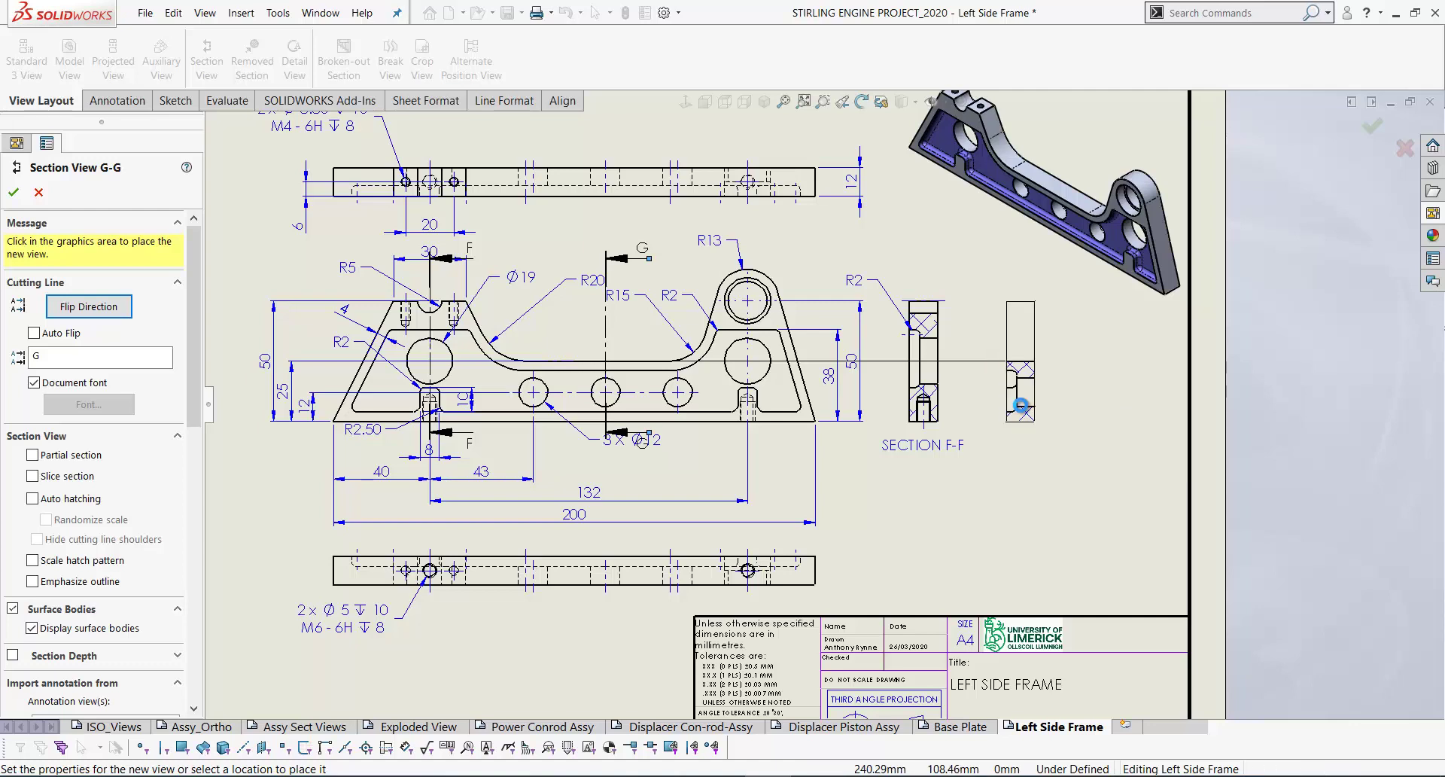
left_click(1021, 405)
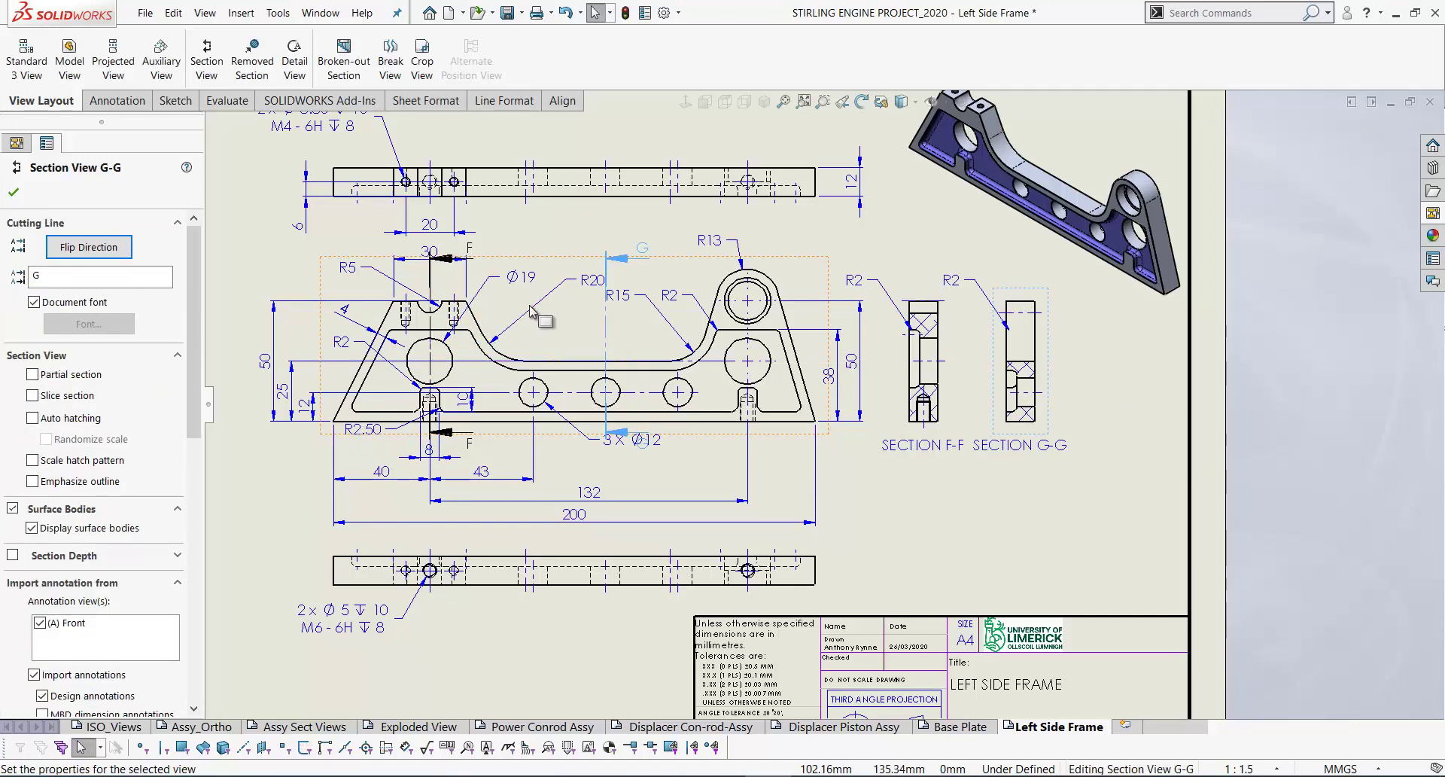
scroll(561, 311, "down", 1)
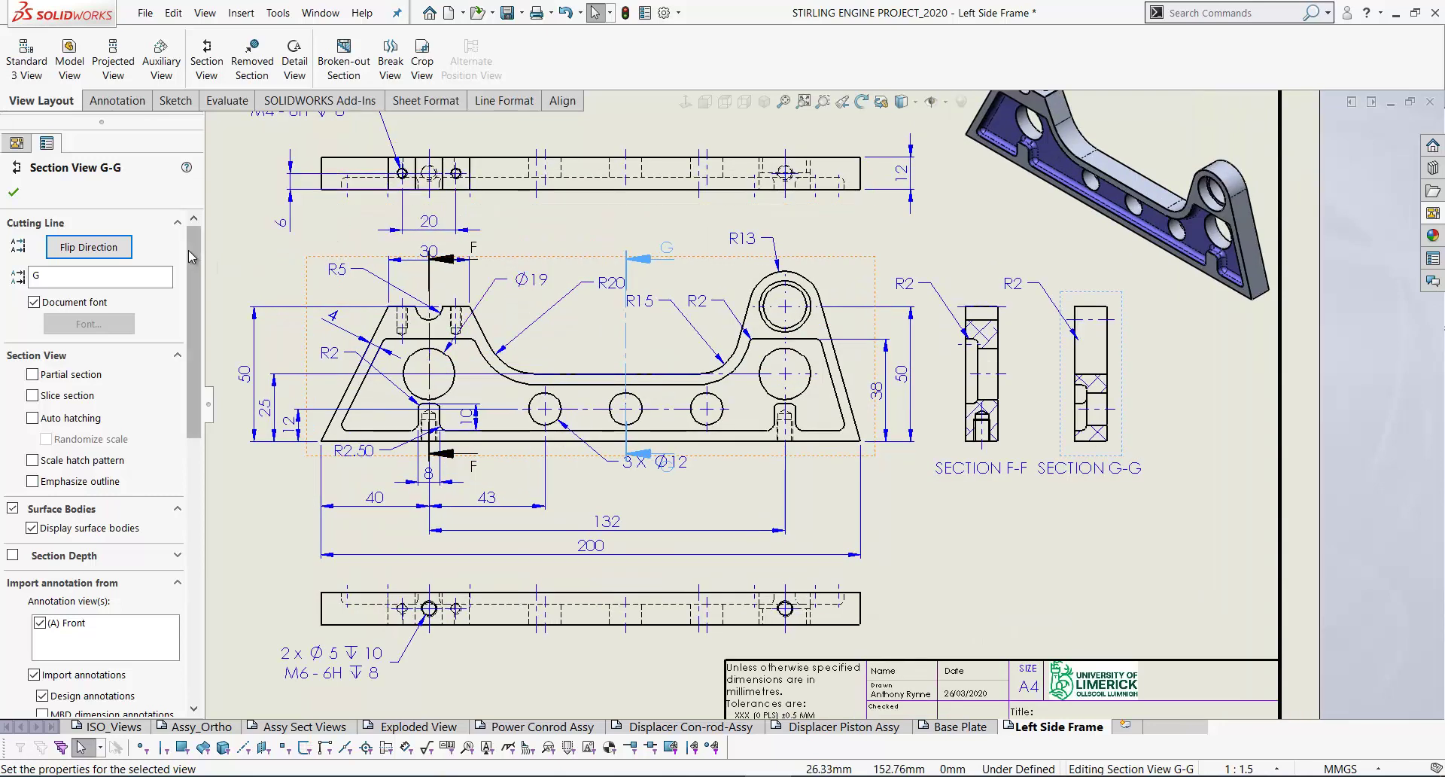
left_click(14, 194)
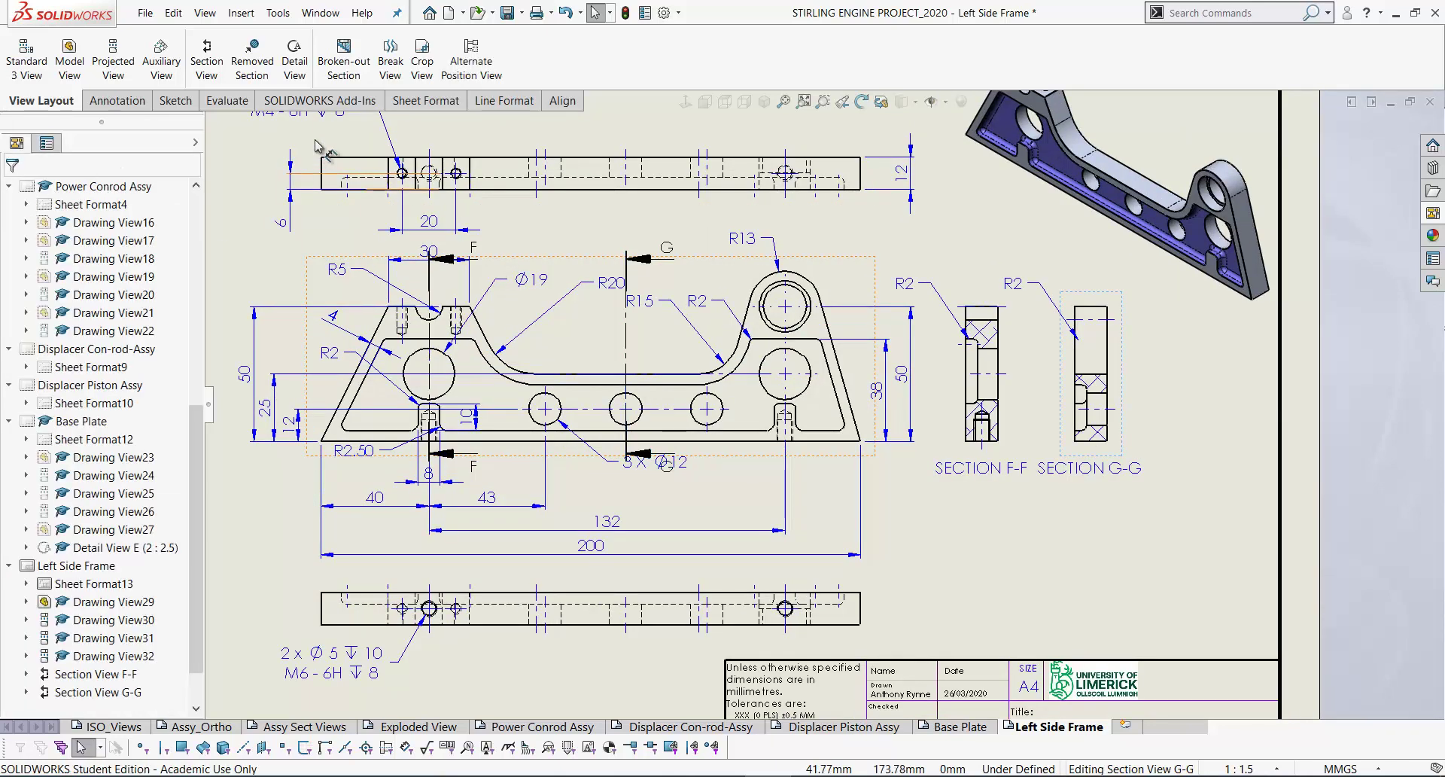
Cut section H-H vertically through the right large hole and place it beside G-G
left_click(206, 57)
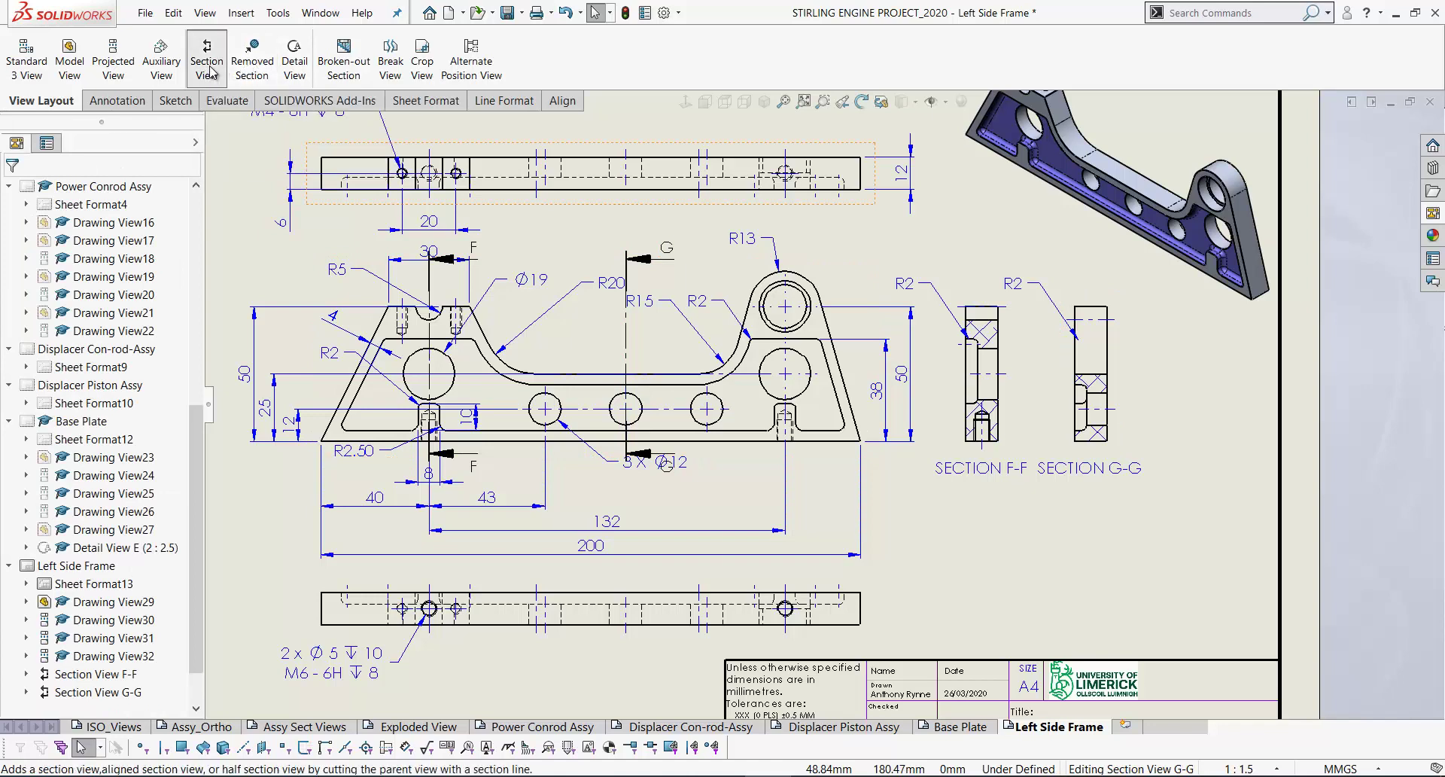
left_click(786, 374)
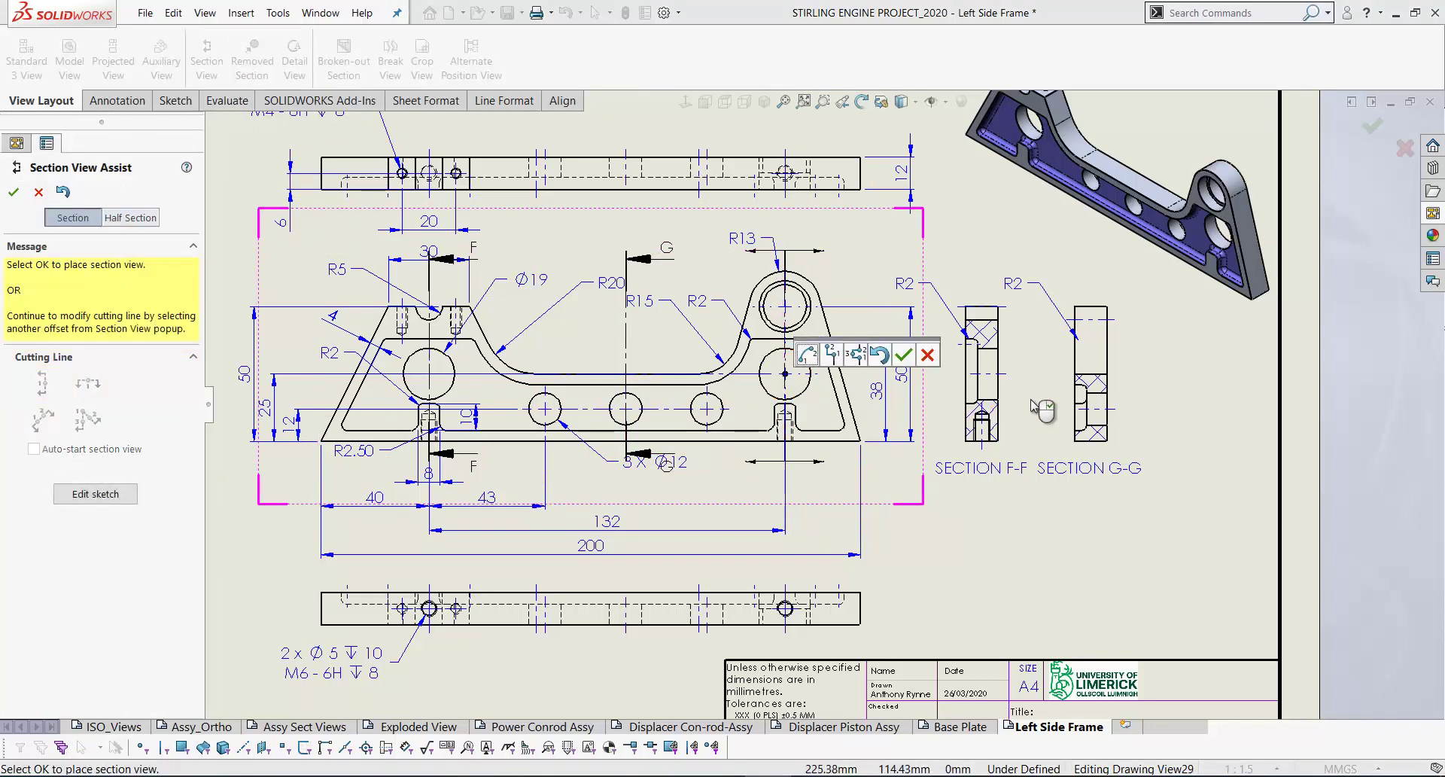
left_click(903, 354)
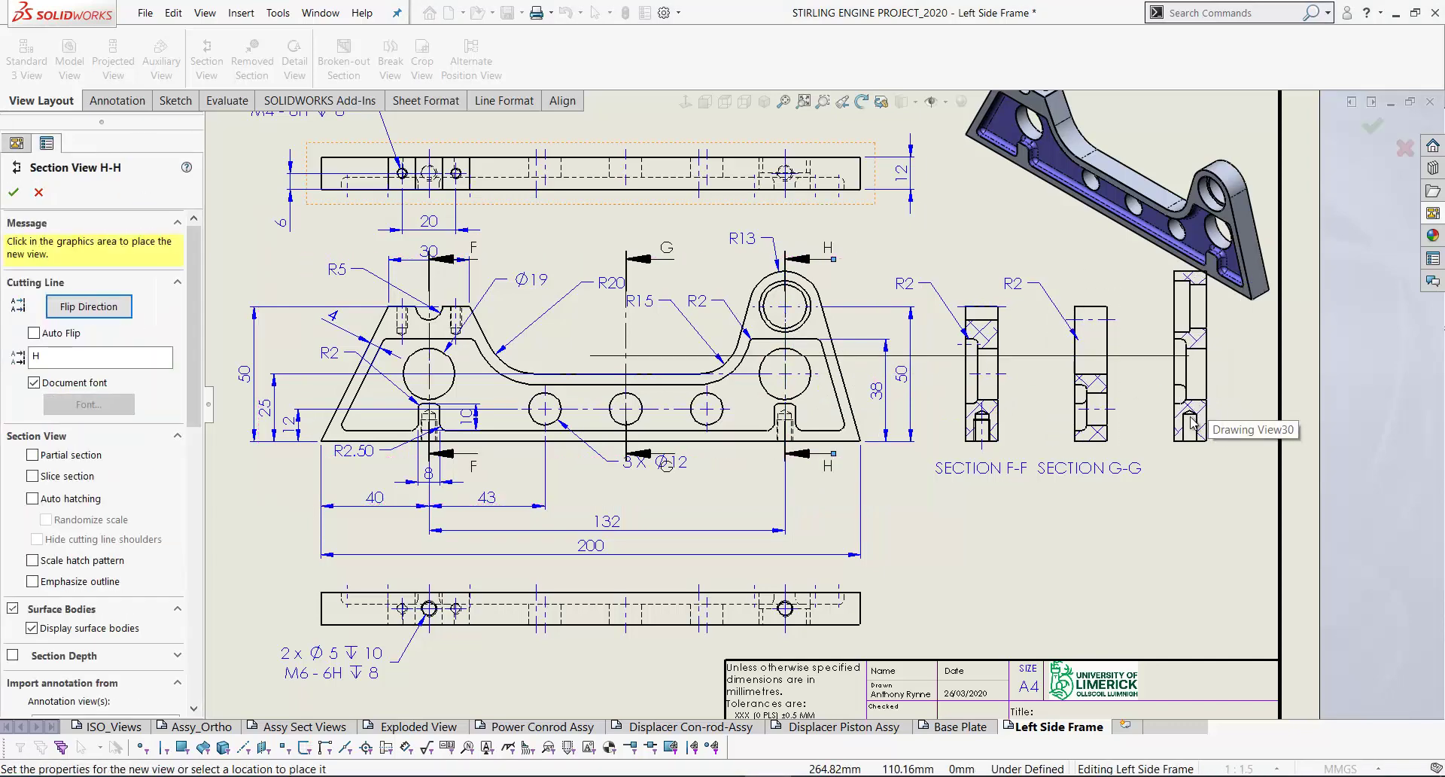
left_click(1208, 423)
key("f")
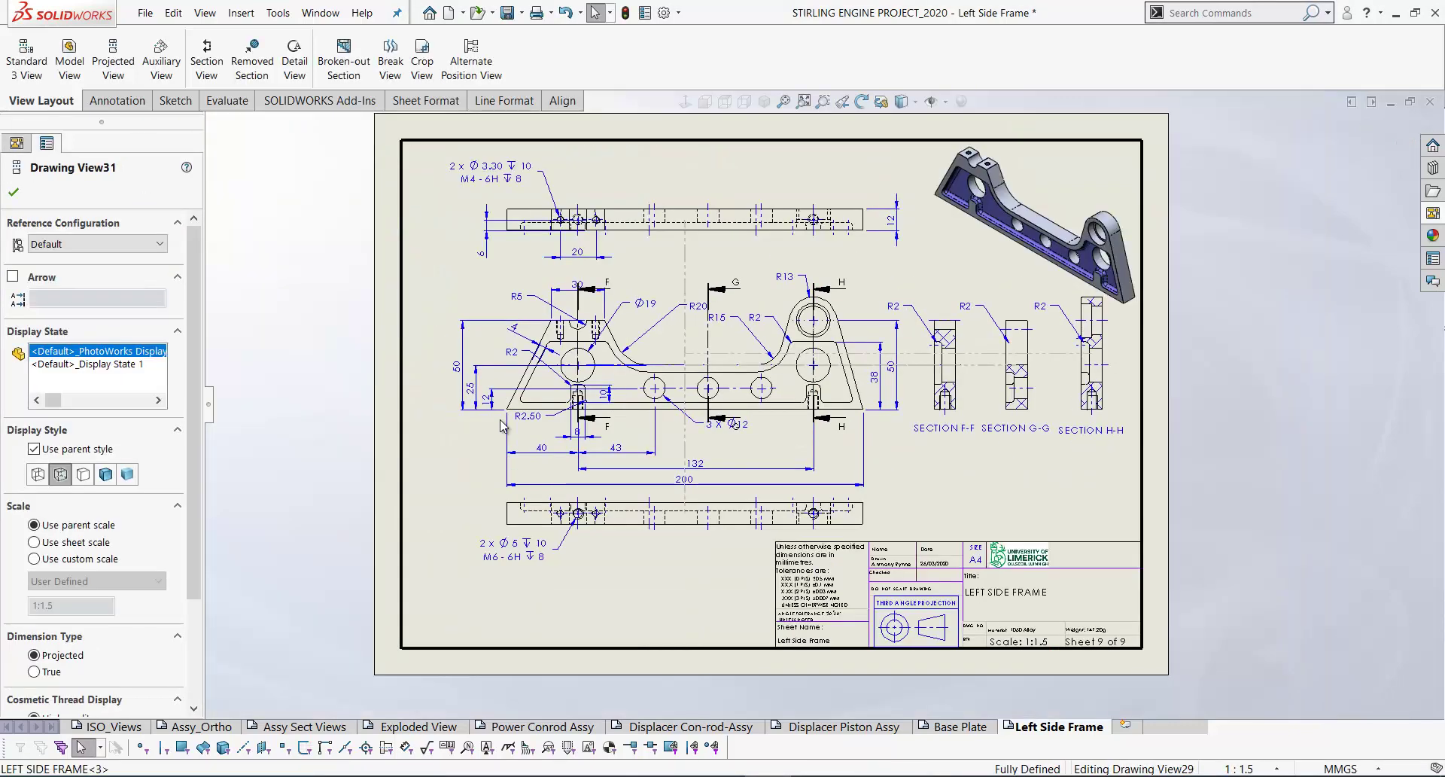
Nudge the front view and its sections down slightly, then select G-G's R2 dimension
left_click_drag(501, 427, 501, 430)
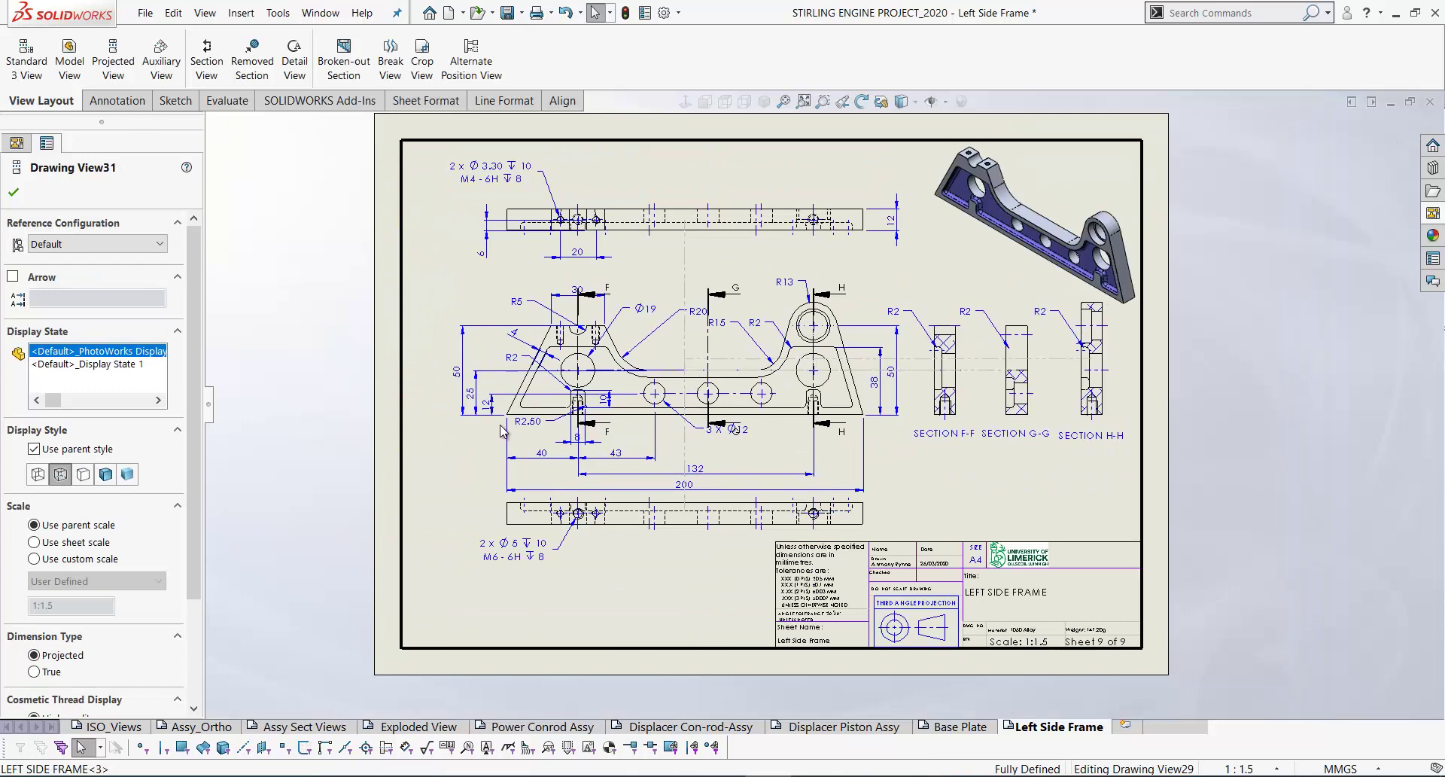
left_click(293, 301)
scroll(853, 258, "down", 3)
left_click(859, 254)
Delete section G-G's R2 dimension and move F-F's R2 to its upper right
key("Delete")
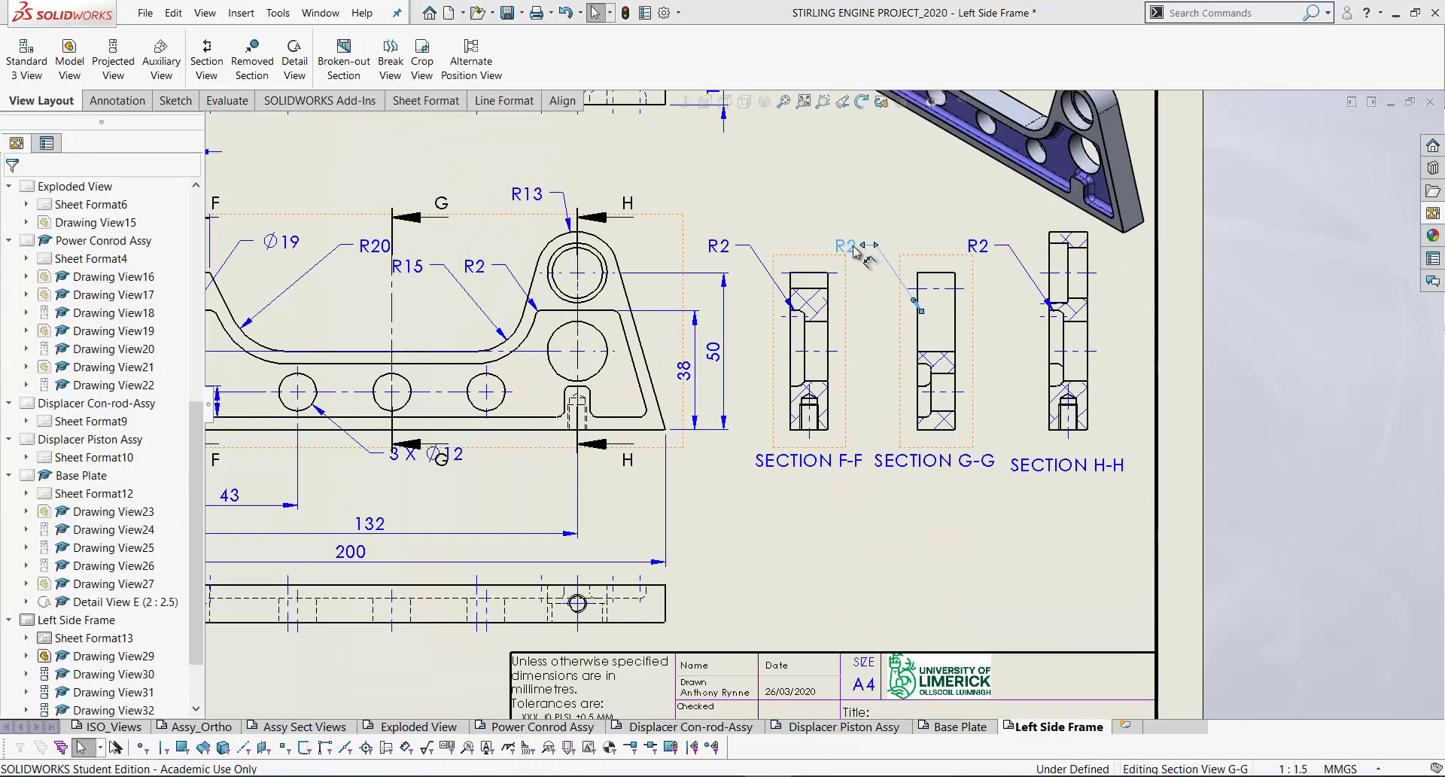
left_click_drag(729, 245, 860, 248)
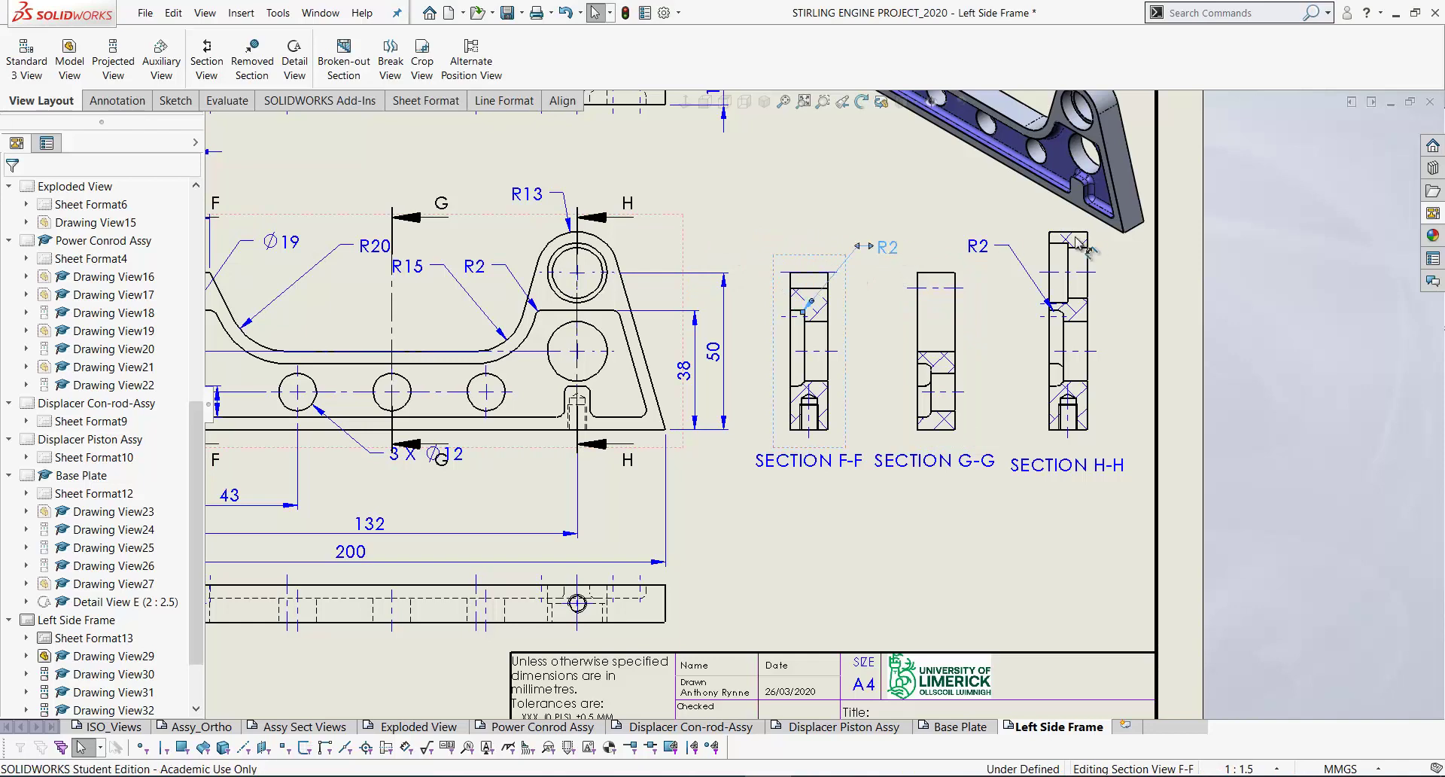
left_click_drag(982, 250, 1014, 336)
Give section H-H's R2 an Inside leader and place its text at the upper right
scroll(1016, 336, "up", 4)
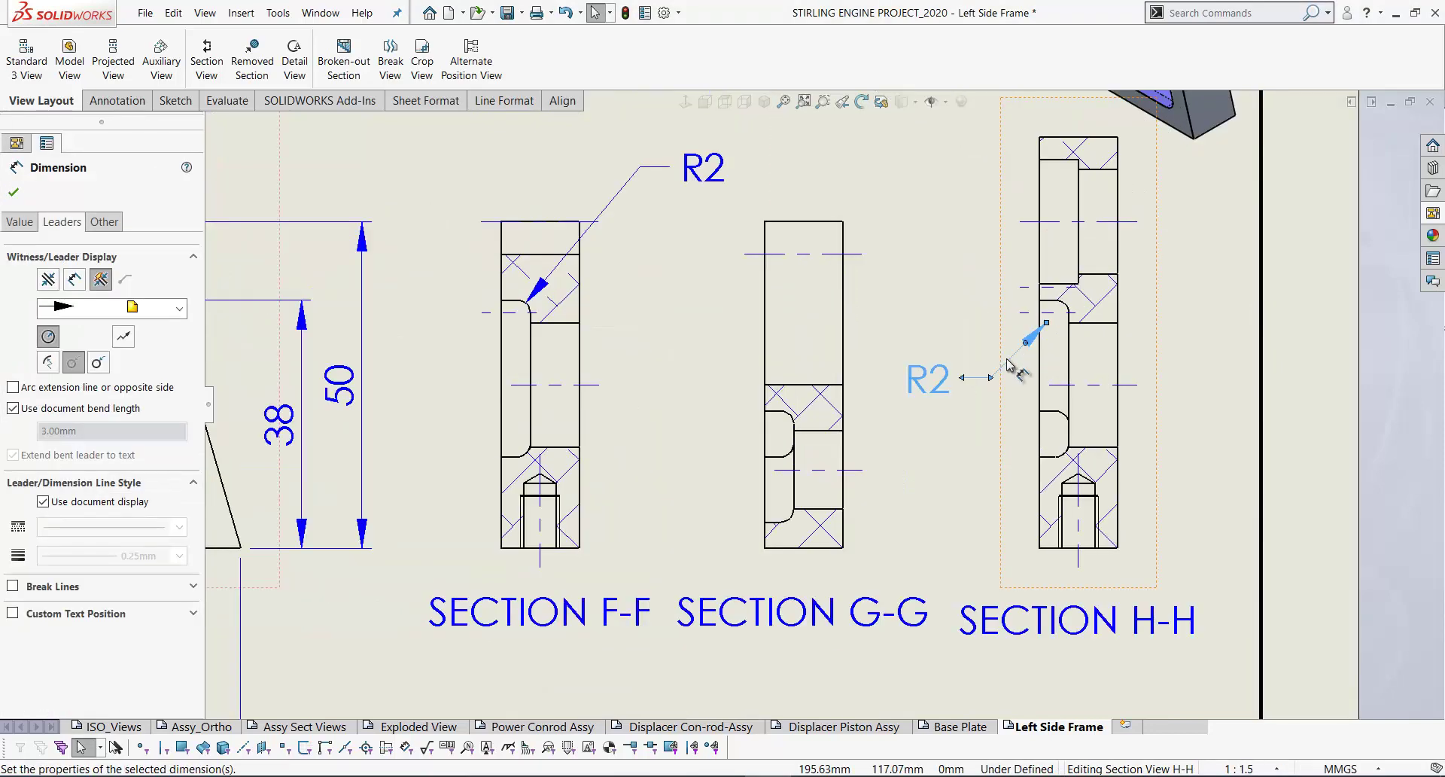
left_click(74, 280)
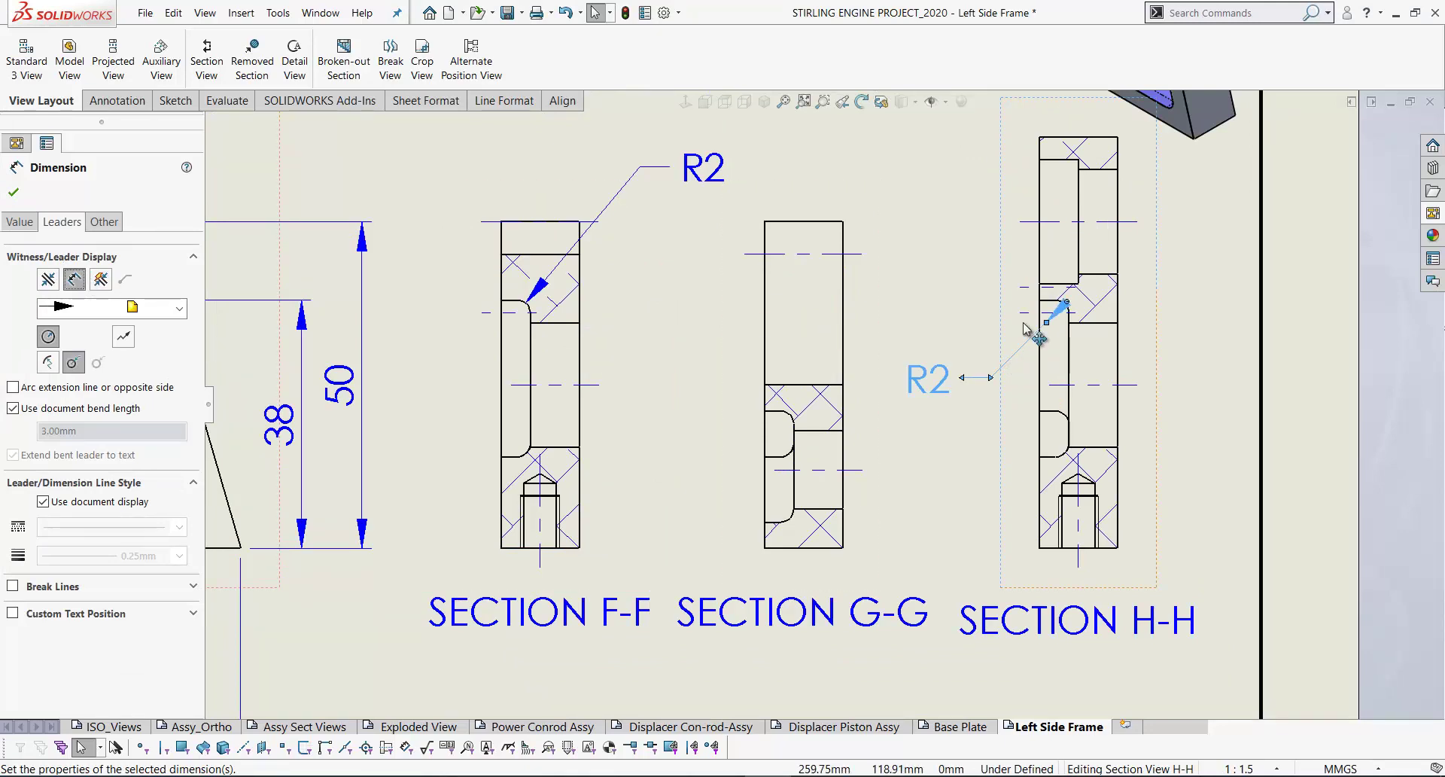
left_click_drag(934, 380, 1208, 252)
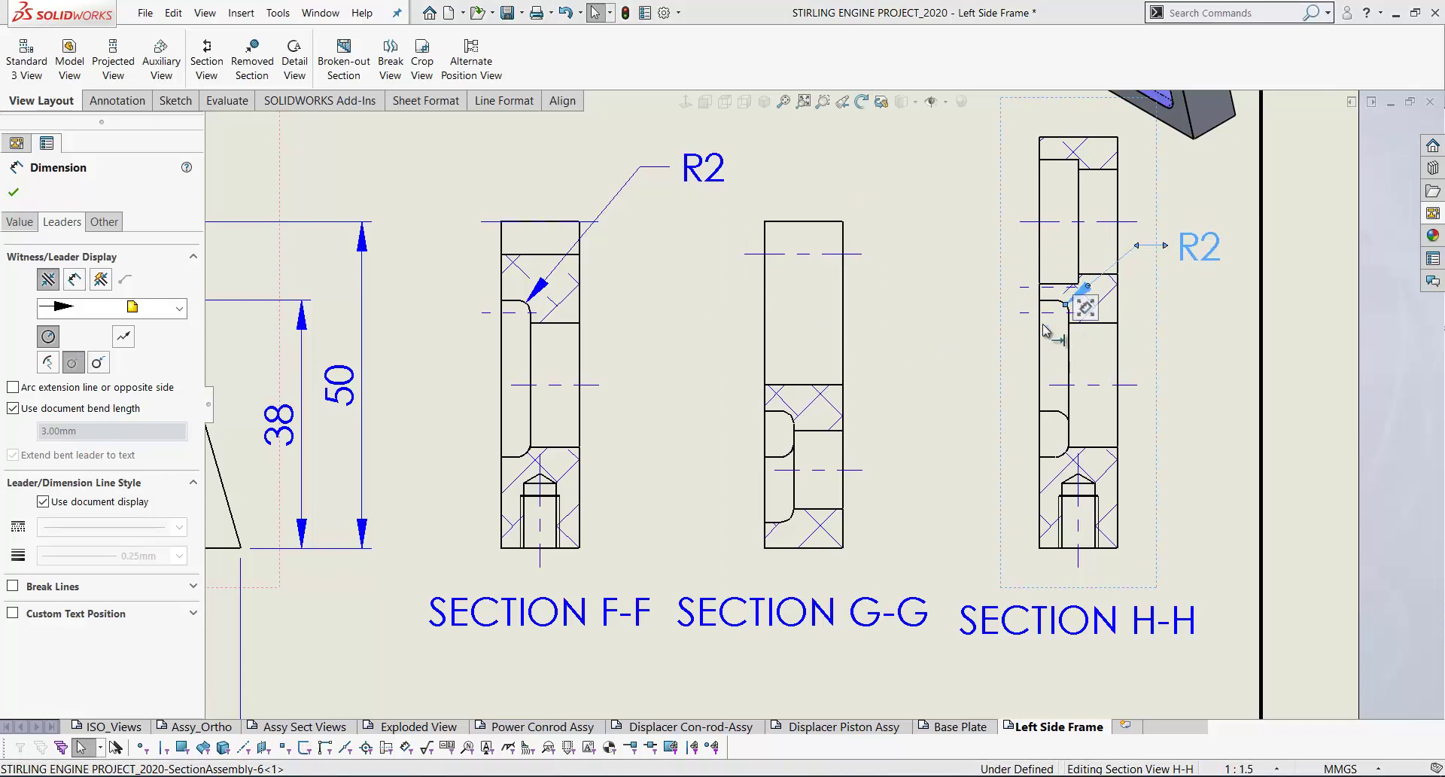
left_click(633, 611)
scroll(672, 590, "down", 1)
left_click(697, 597)
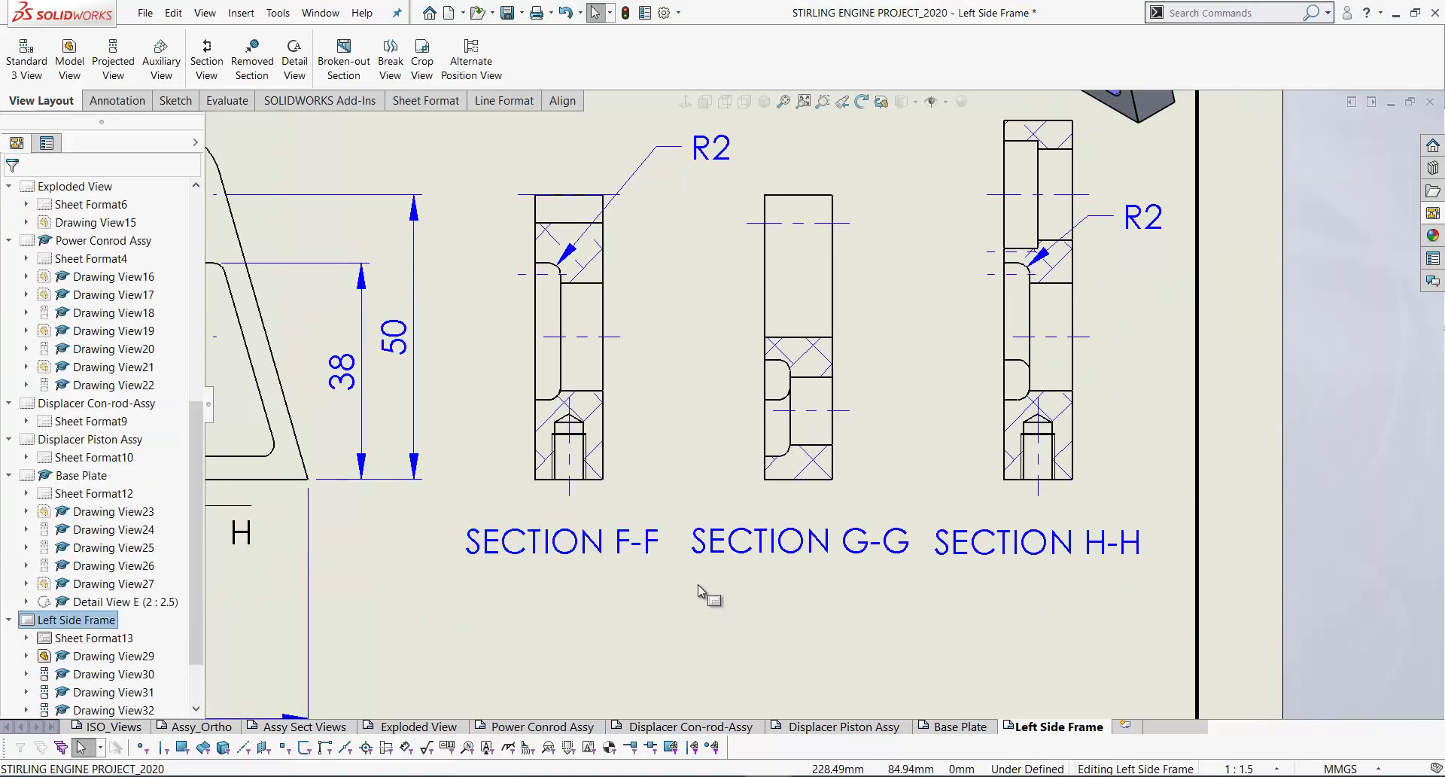
scroll(707, 591, "down", 3)
scroll(679, 426, "up", 5)
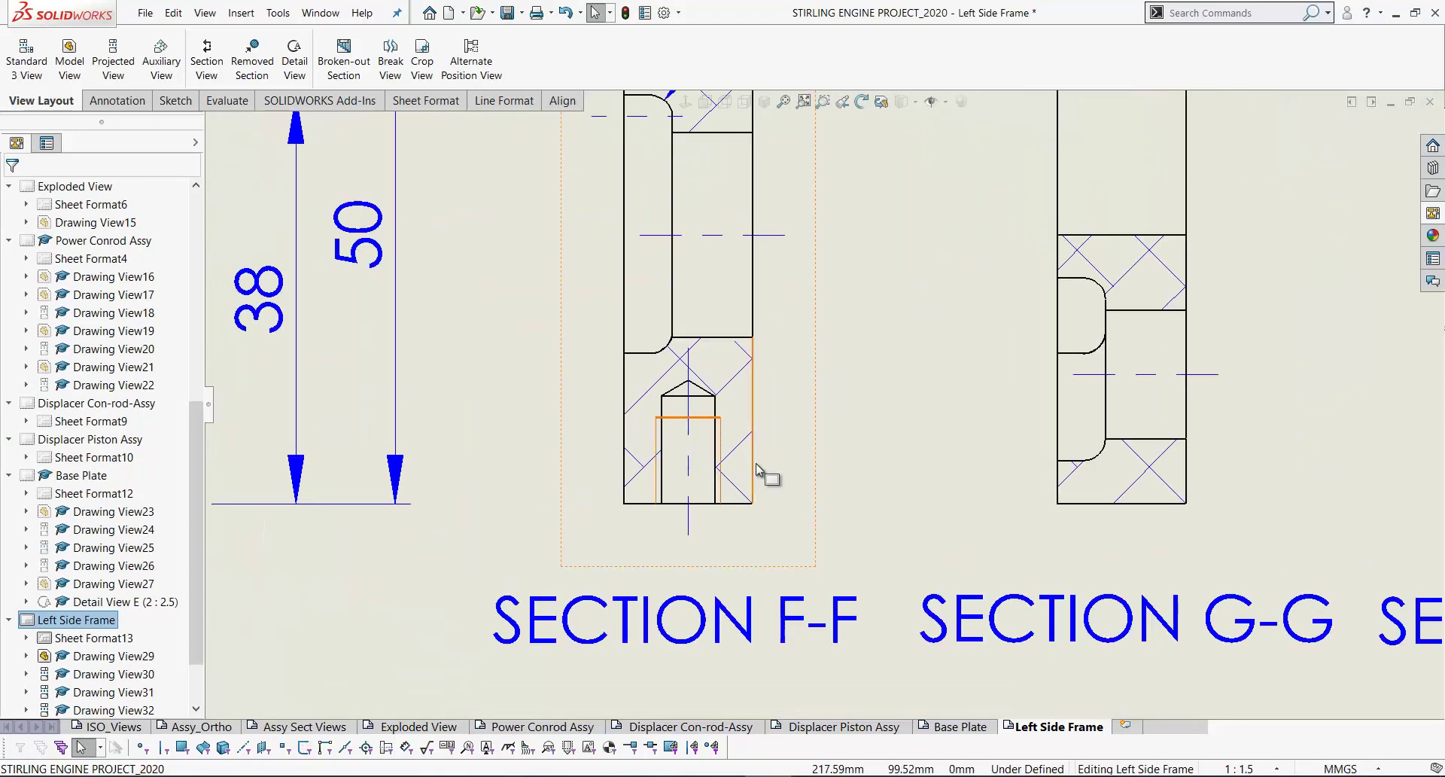
scroll(863, 414, "down", 3)
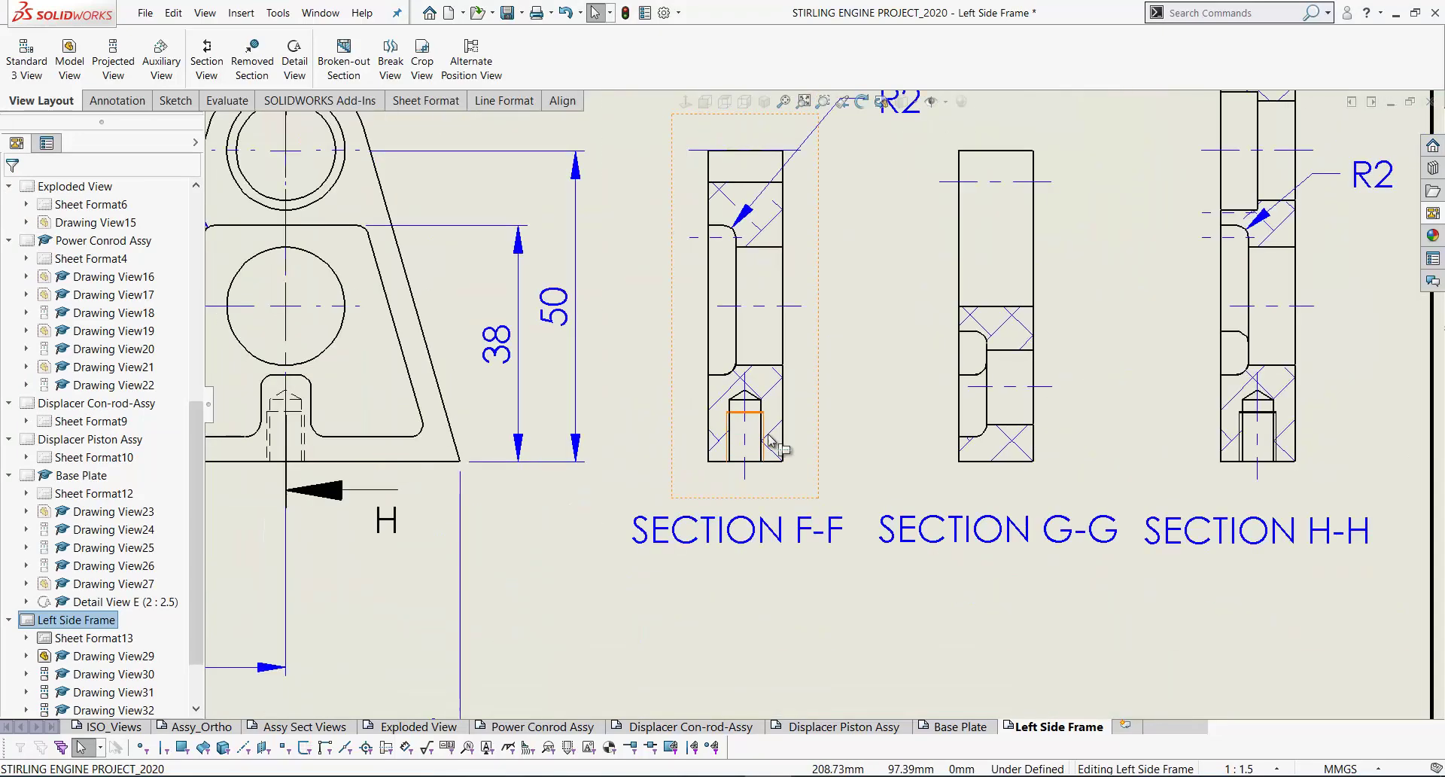
scroll(1161, 421, "up", 2)
scroll(1163, 422, "down", 5)
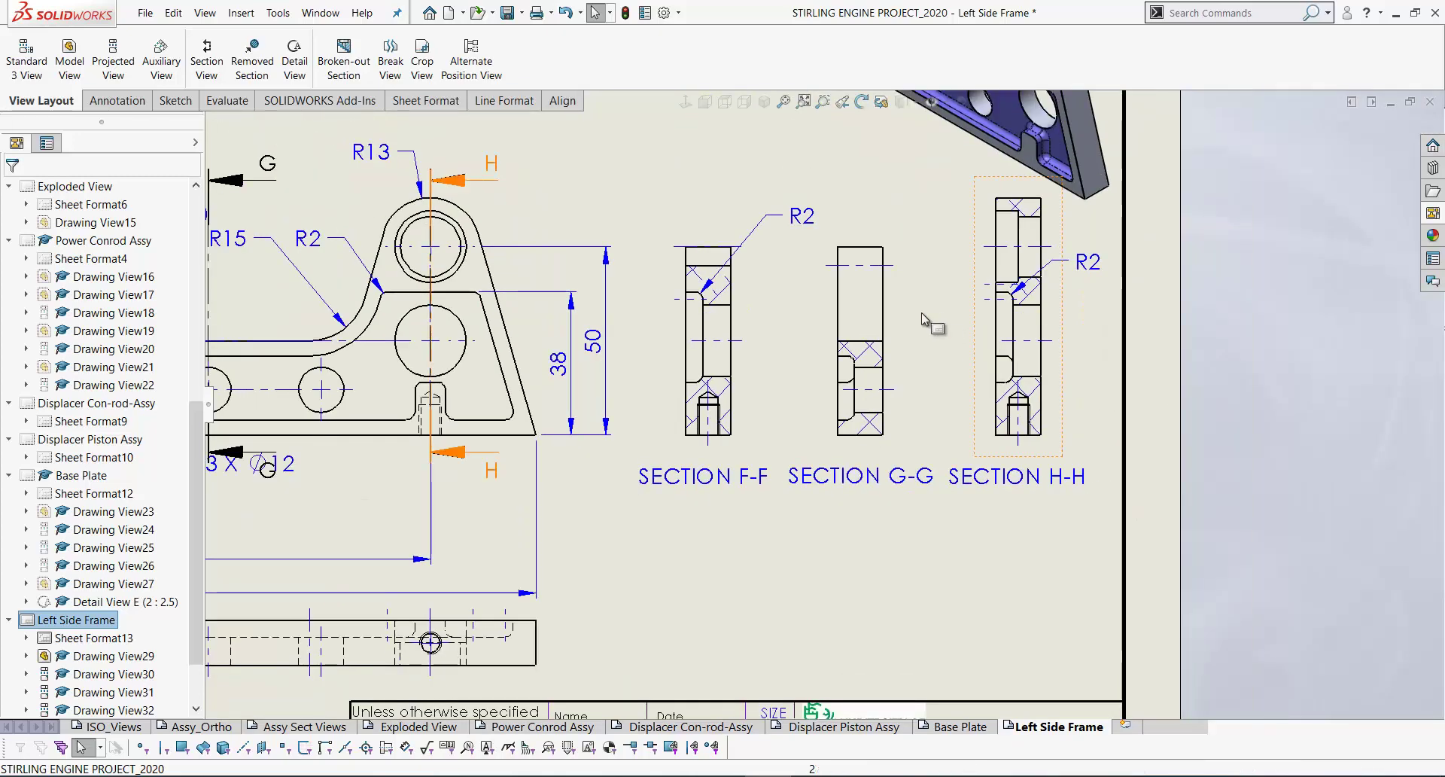
scroll(921, 313, "up", 1)
Move the front view's vertical 50 dimension onto Section F-F
key("f")
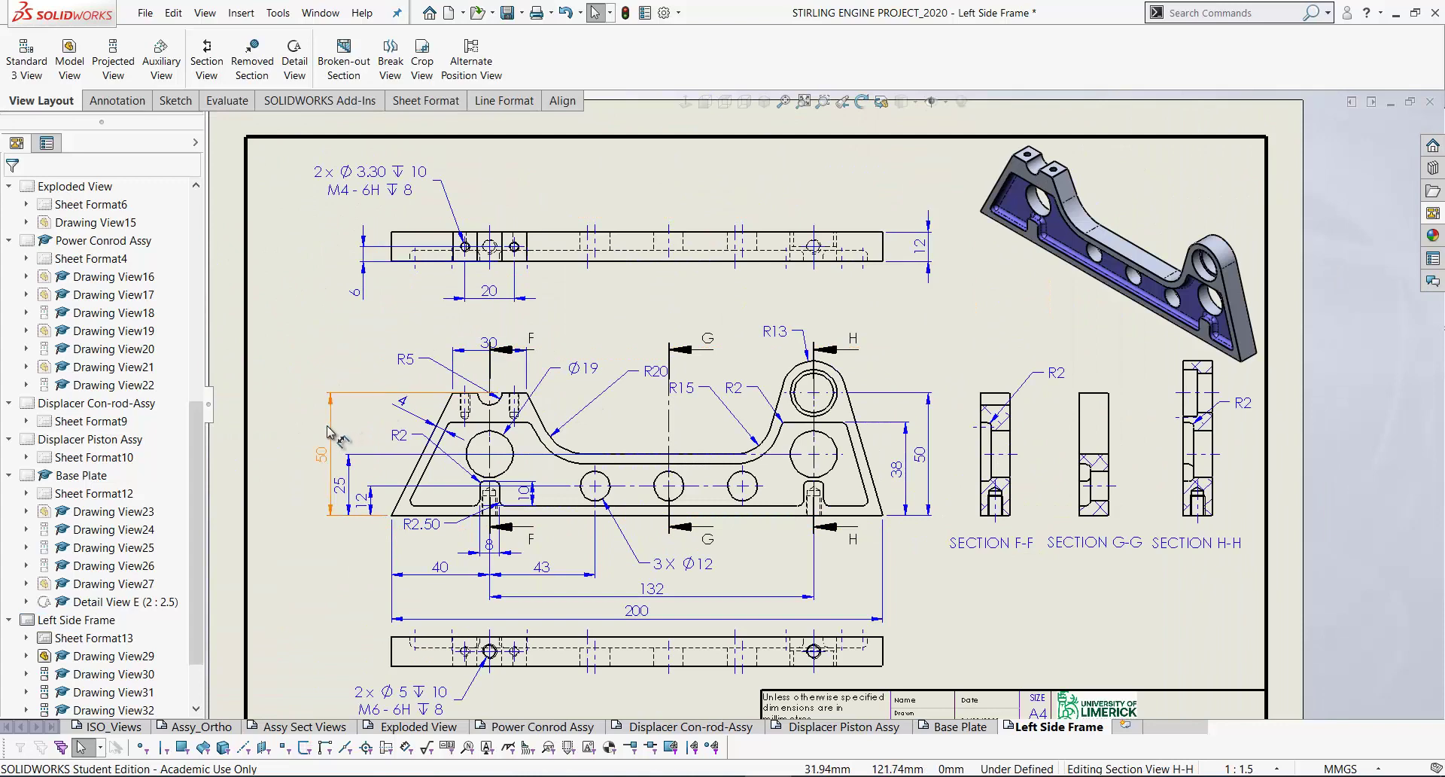
key("shift")
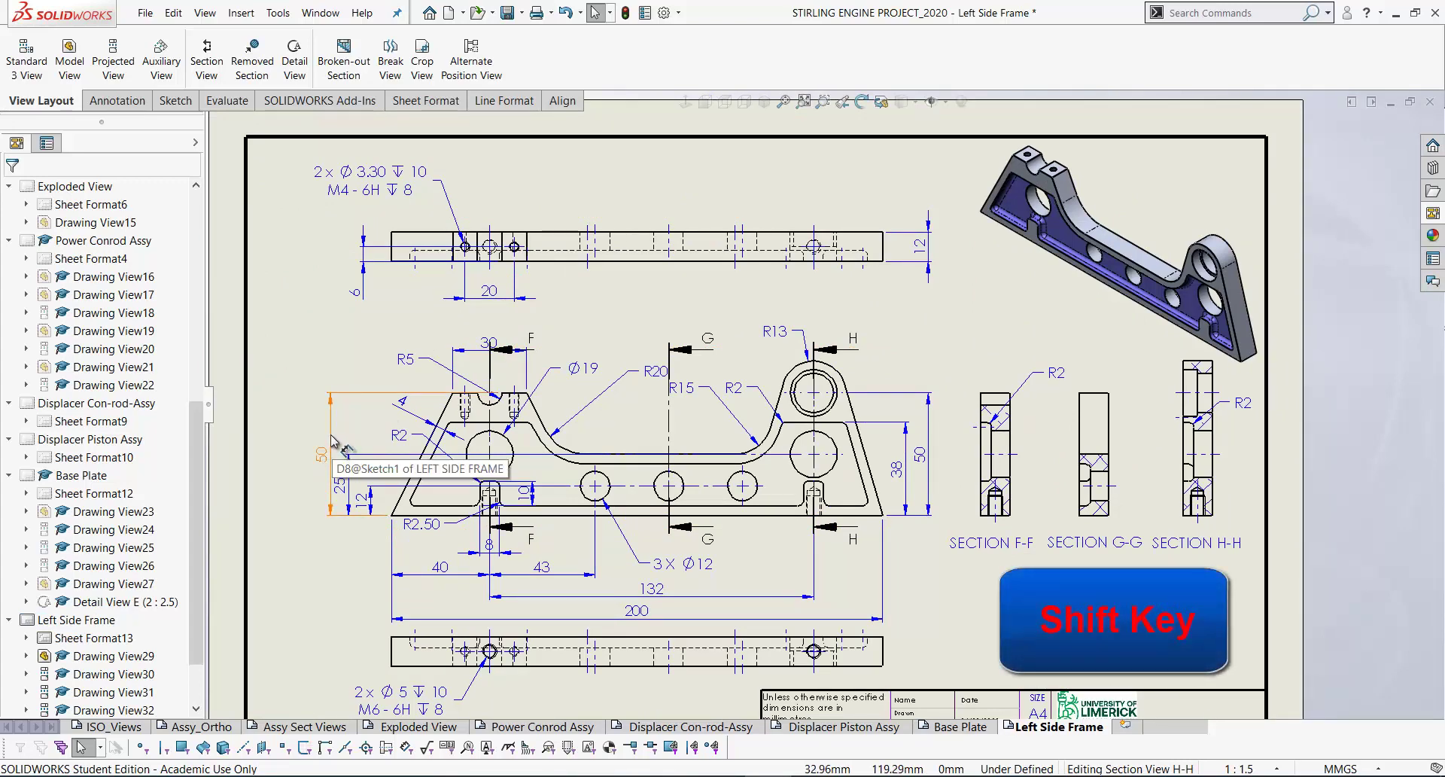
left_click(335, 443, "shift")
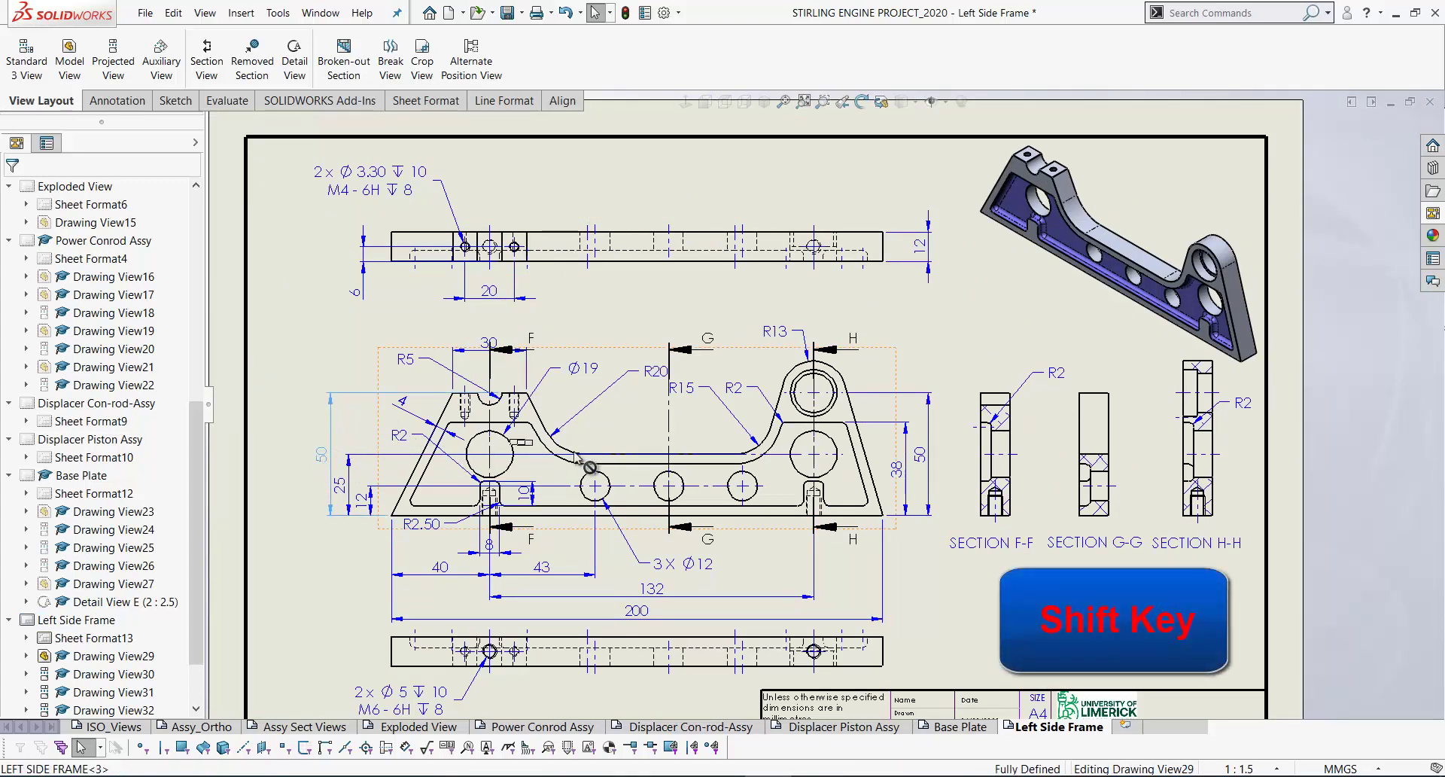
left_click_drag(828, 482, 1039, 461, "shift")
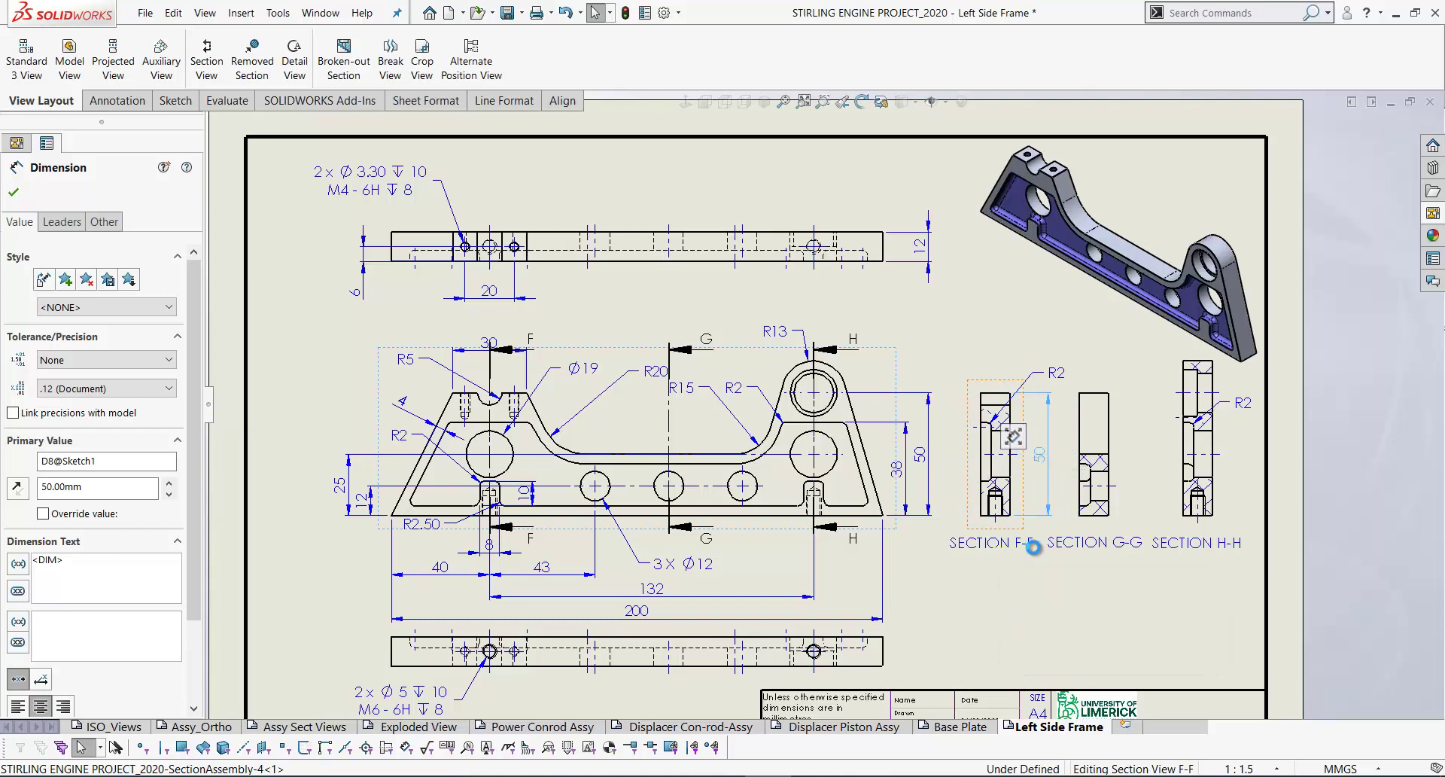
scroll(1039, 565, "down", 2)
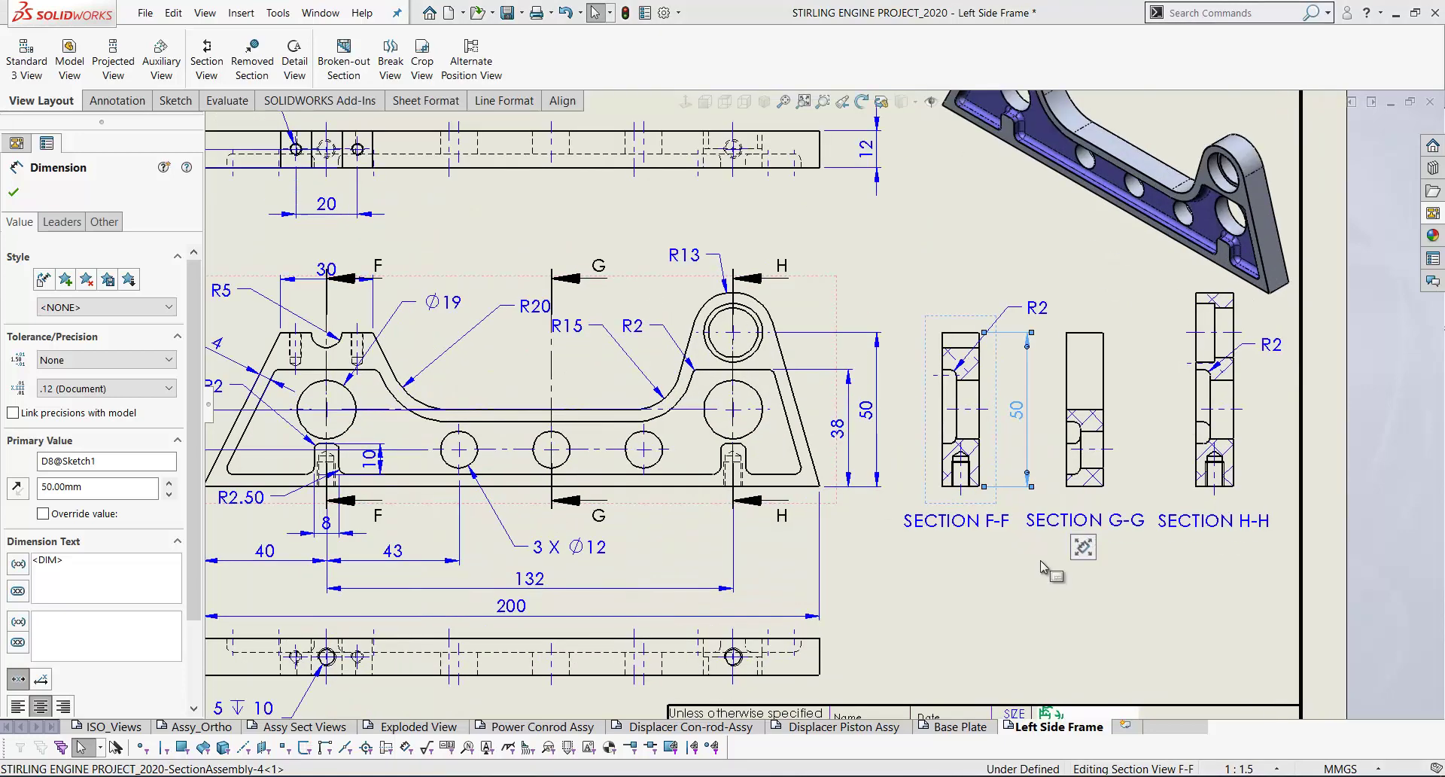
middle_click_drag(962, 581, 993, 572)
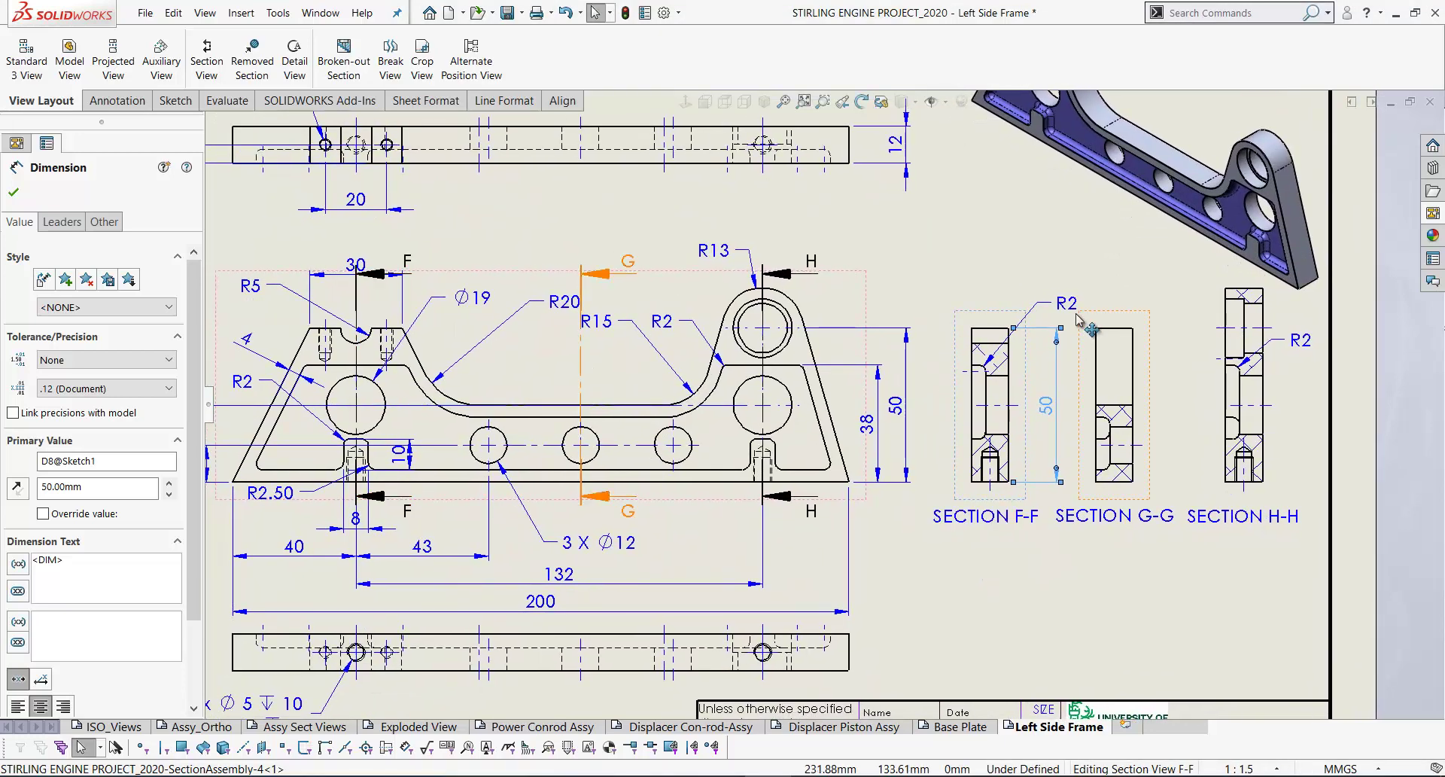
Place the 50 on Section F-F's left side, extension lines on its left corners
left_click_drag(1045, 411, 949, 405)
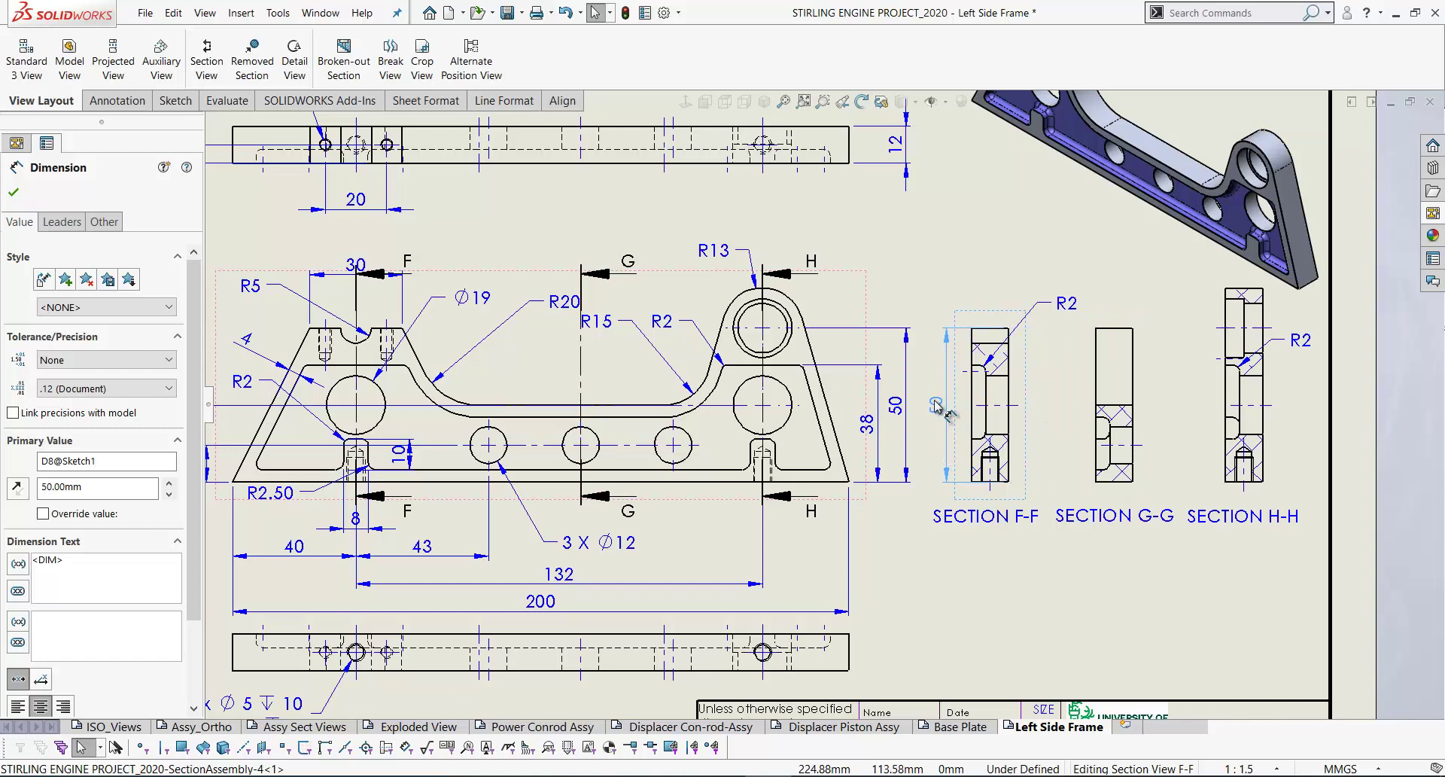
scroll(1001, 328, "down", 3)
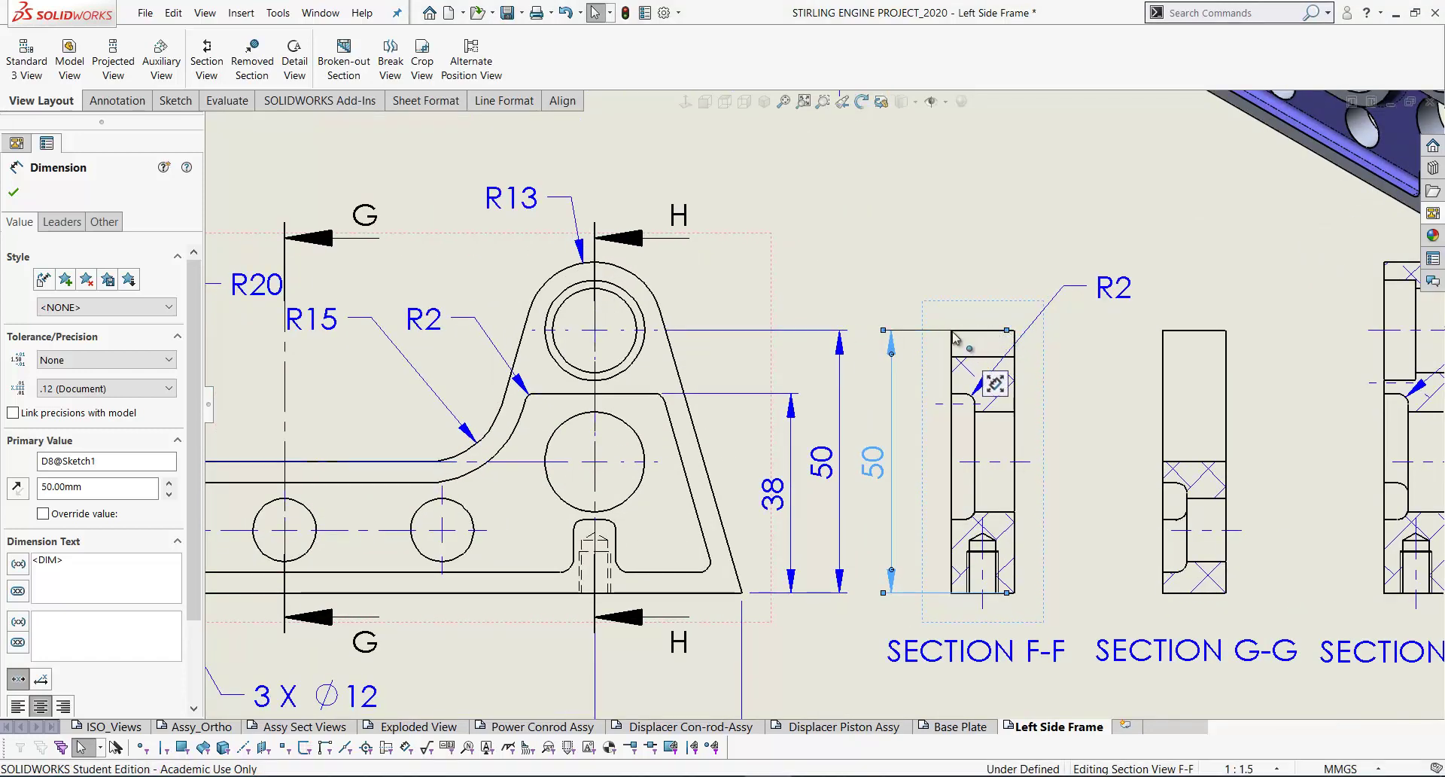
left_click_drag(949, 335, 951, 330)
left_click_drag(1007, 592, 944, 598)
left_click(854, 626)
scroll(851, 602, "up", 2)
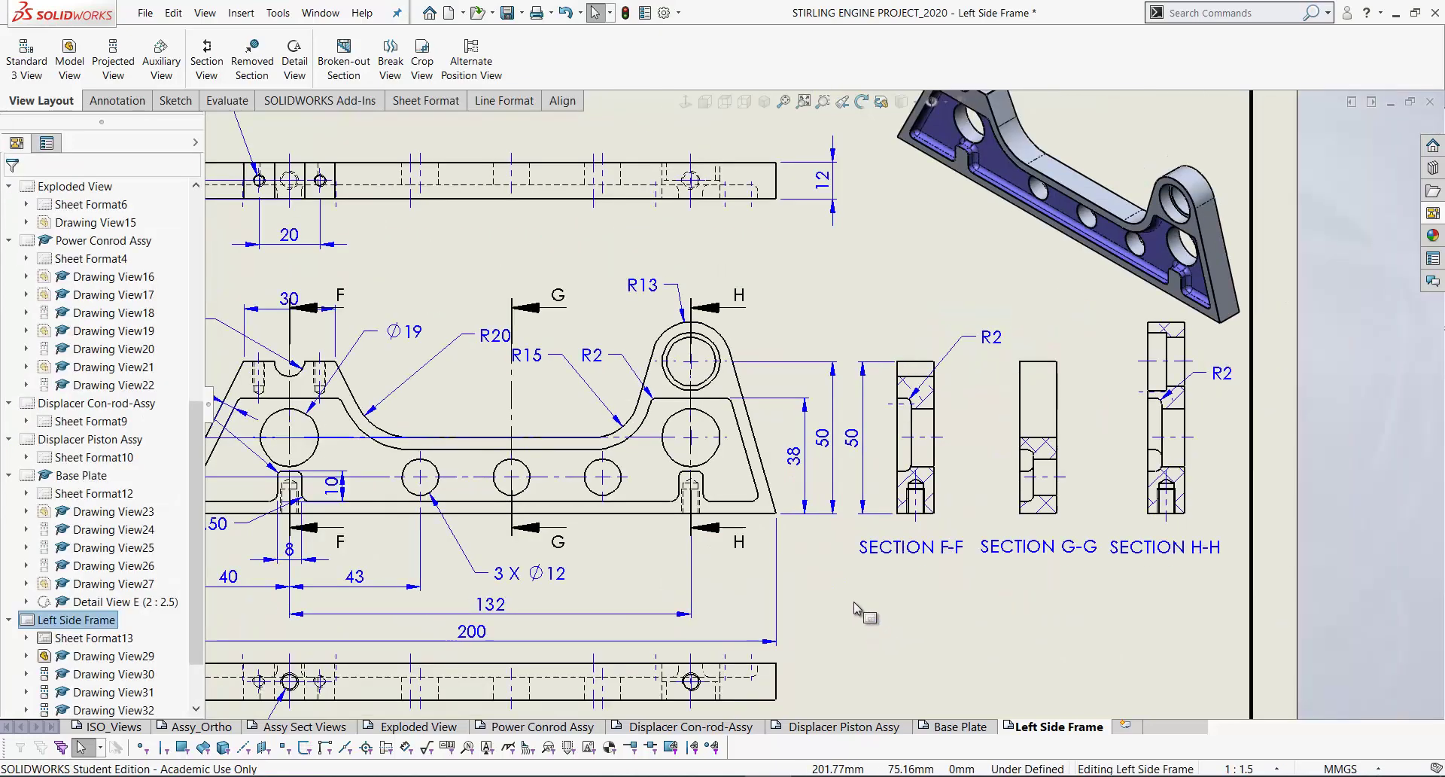
left_click_drag(1019, 548, 1037, 541)
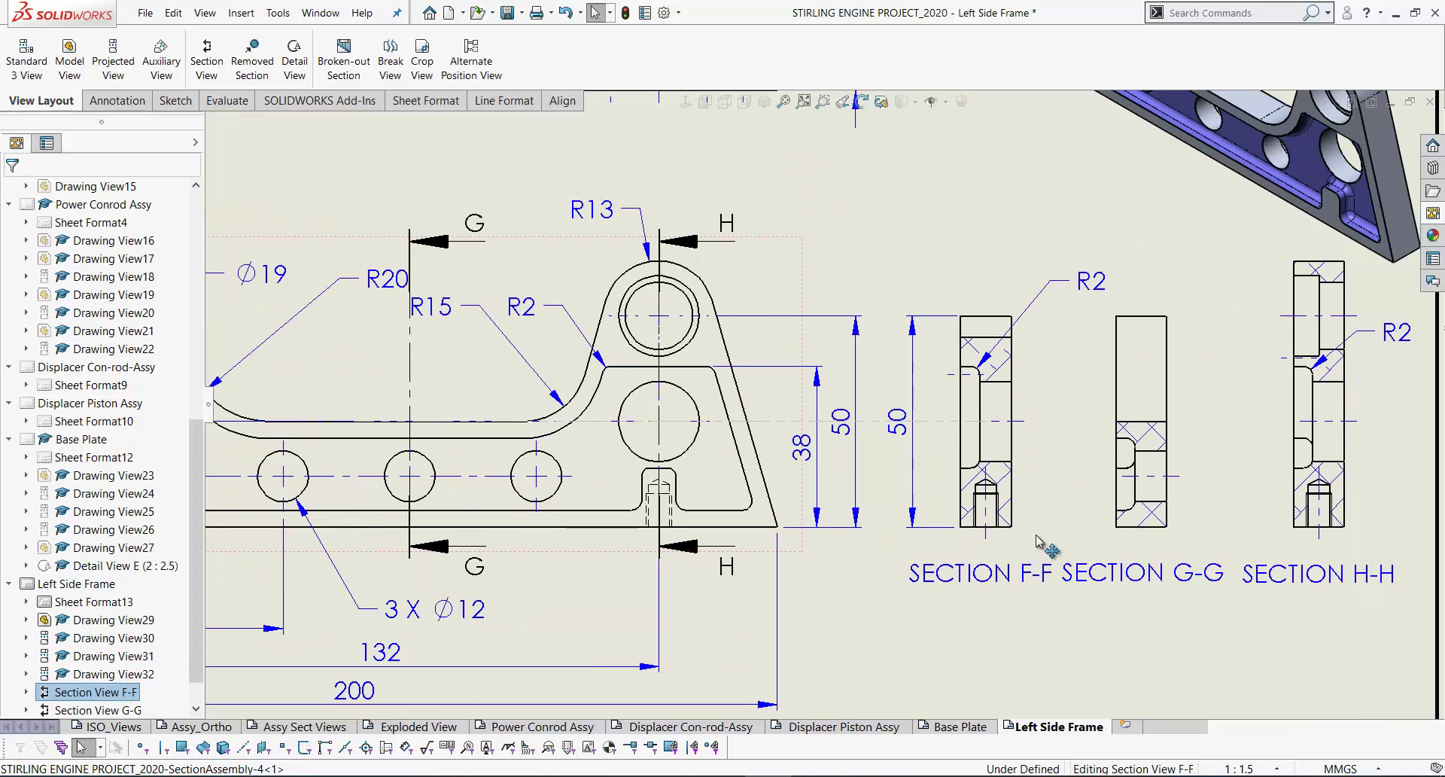
scroll(1018, 324, "up", 2)
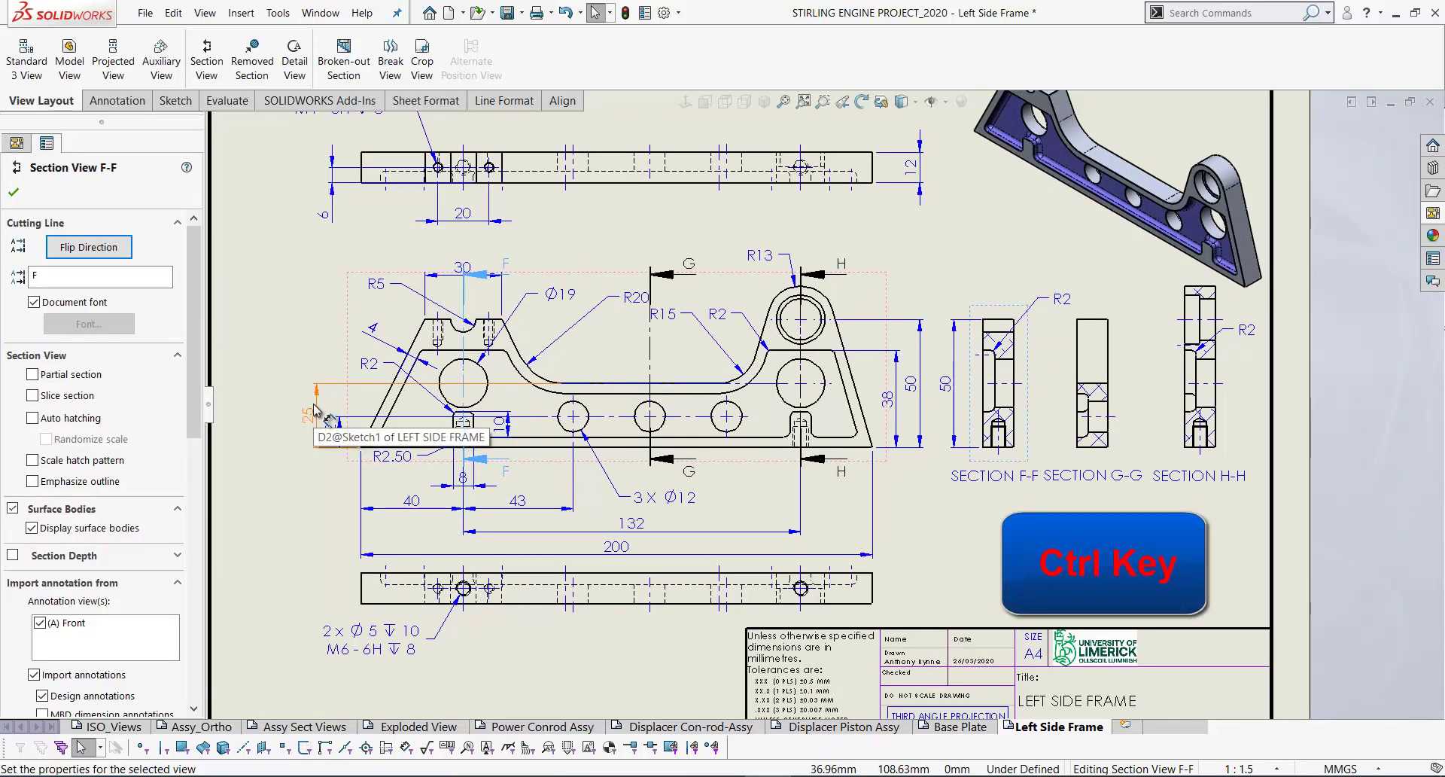
Copy the main view's 25 dimension onto Section G-G and place it on the right side
left_click_drag(314, 401, 342, 401, "ctrl")
left_click_drag(877, 455, 1069, 418, "ctrl")
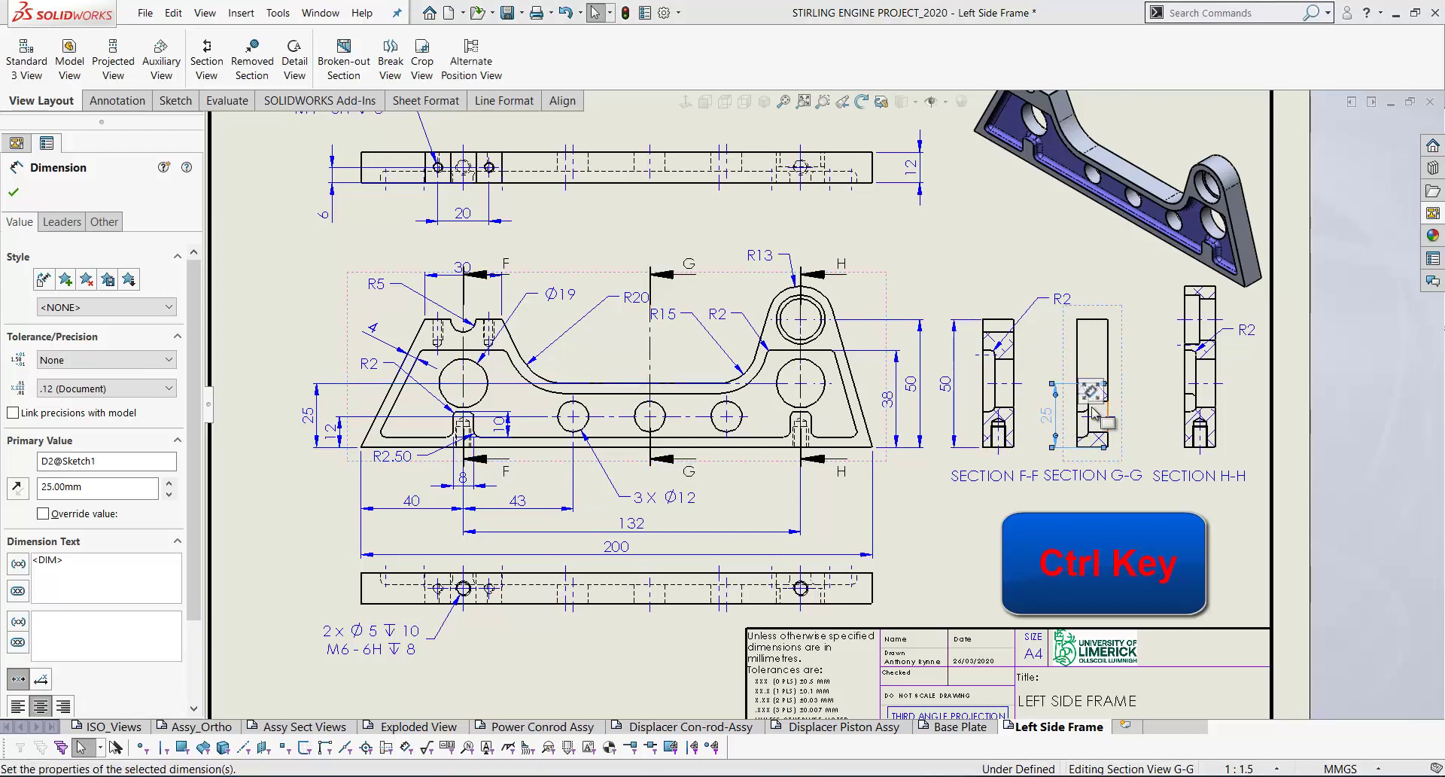
scroll(1141, 413, "down", 3)
left_click_drag(1048, 414, 1101, 471)
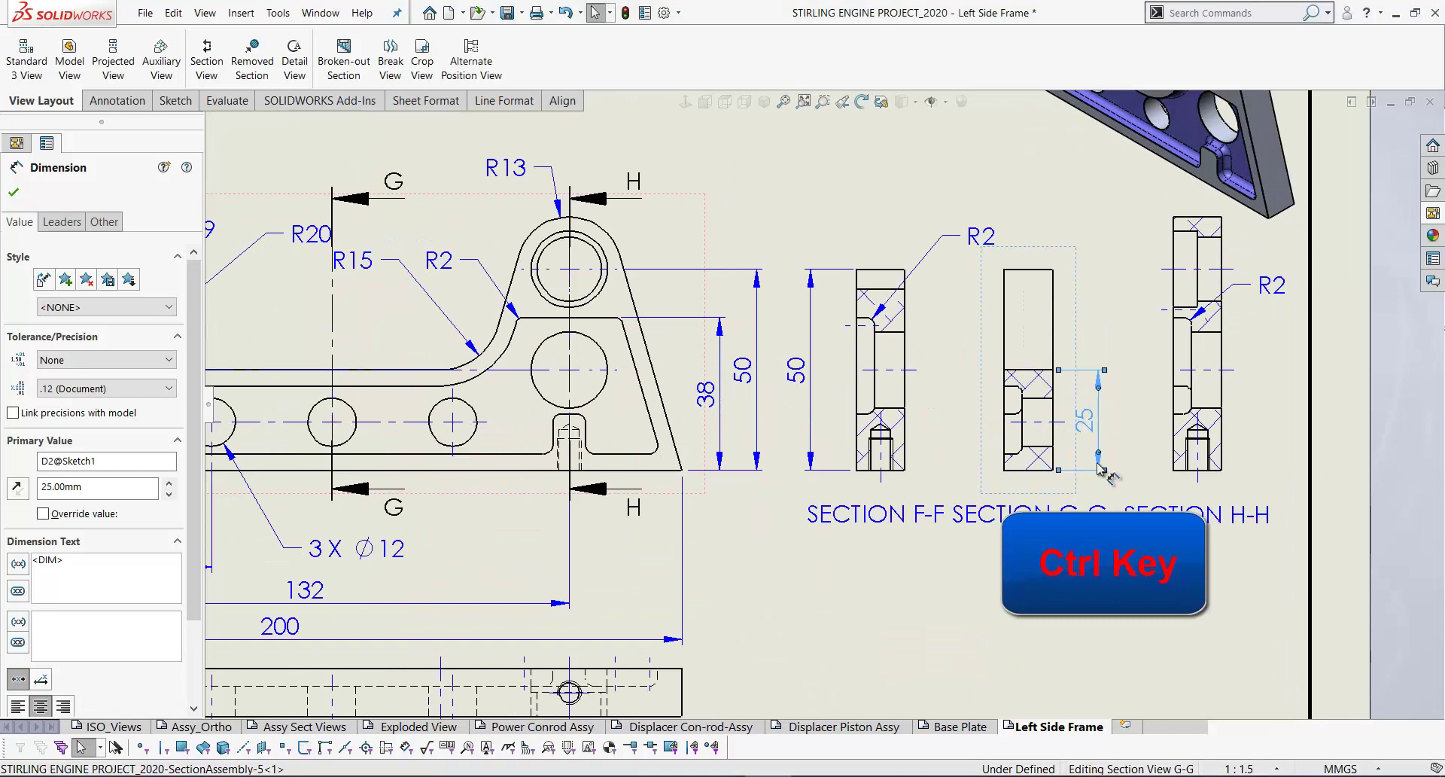
left_click(1029, 630)
Move the 30 dimension up beneath the 20 dimension
scroll(843, 557, "up", 3)
scroll(527, 339, "down", 3)
left_click_drag(624, 351, 625, 316)
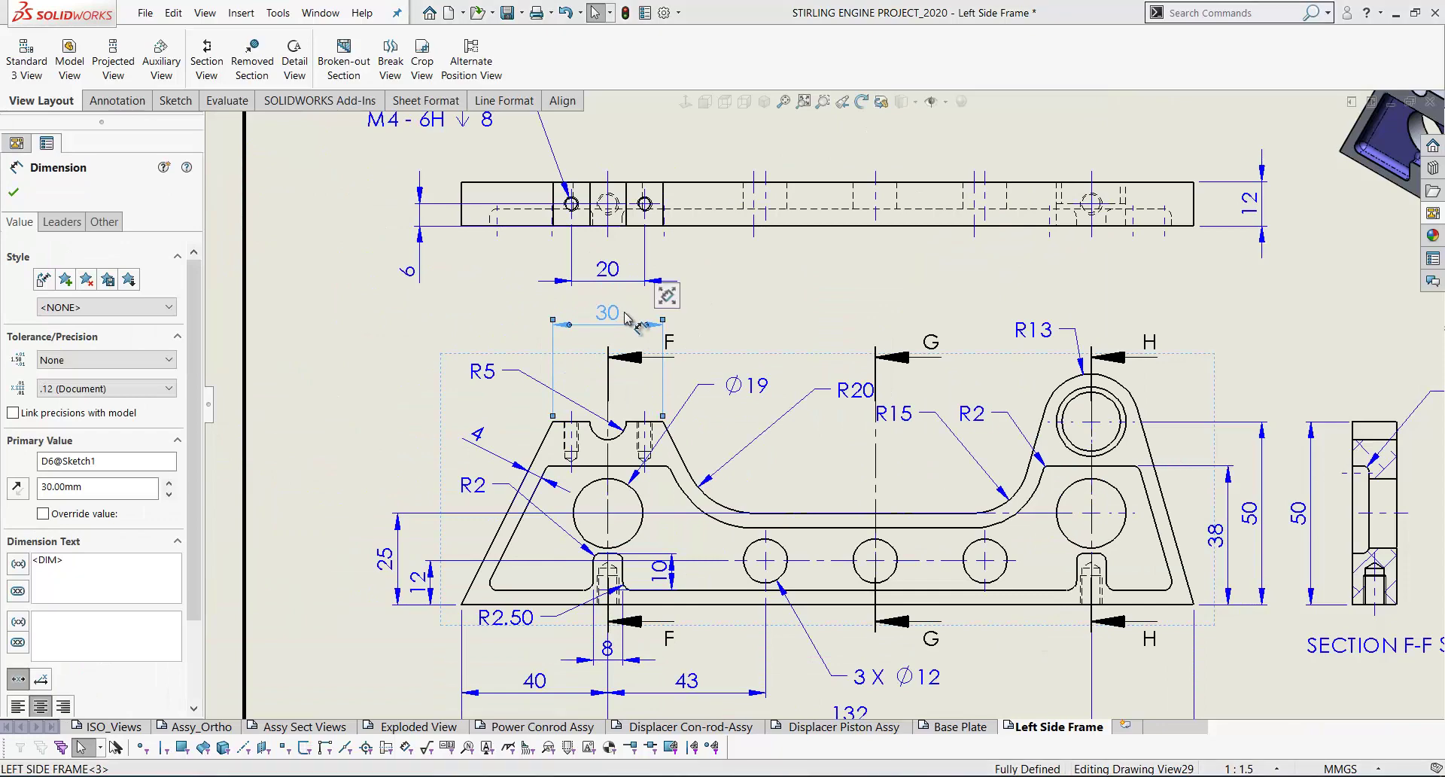
scroll(730, 448, "up", 2)
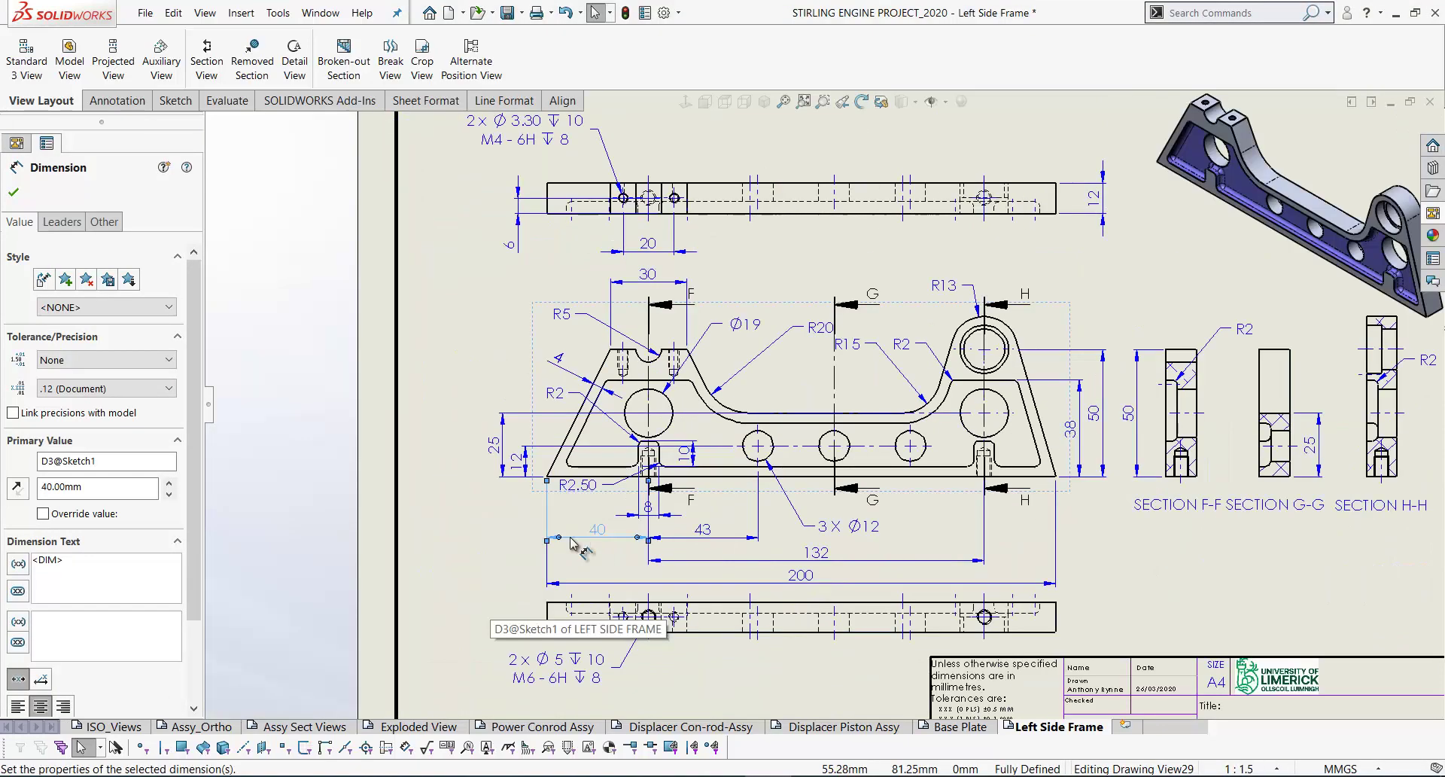
Align the 132 and 40 dimensions collinearly and drag the pair down above the 200
left_click(604, 540)
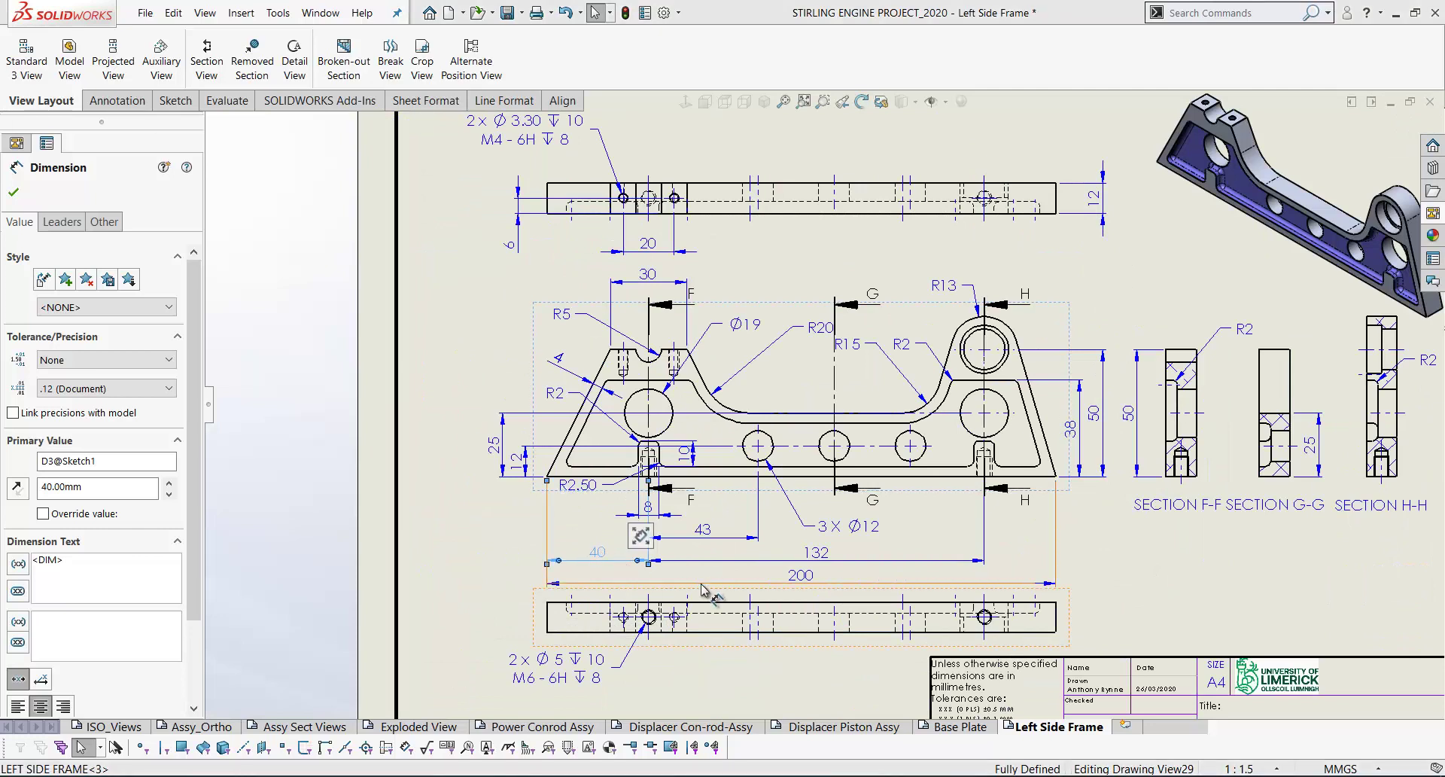
scroll(665, 626, "down", 2)
left_click(470, 525)
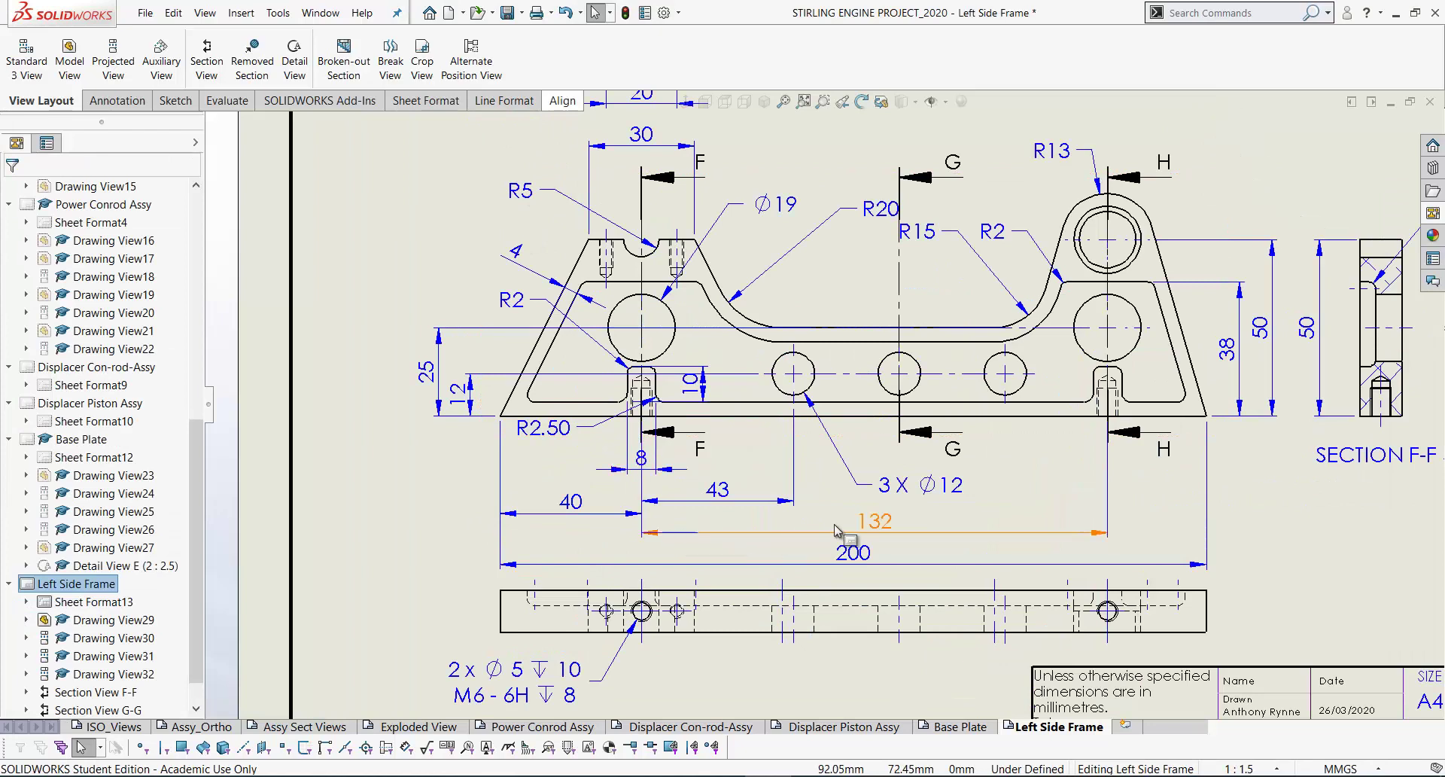
left_click(693, 529)
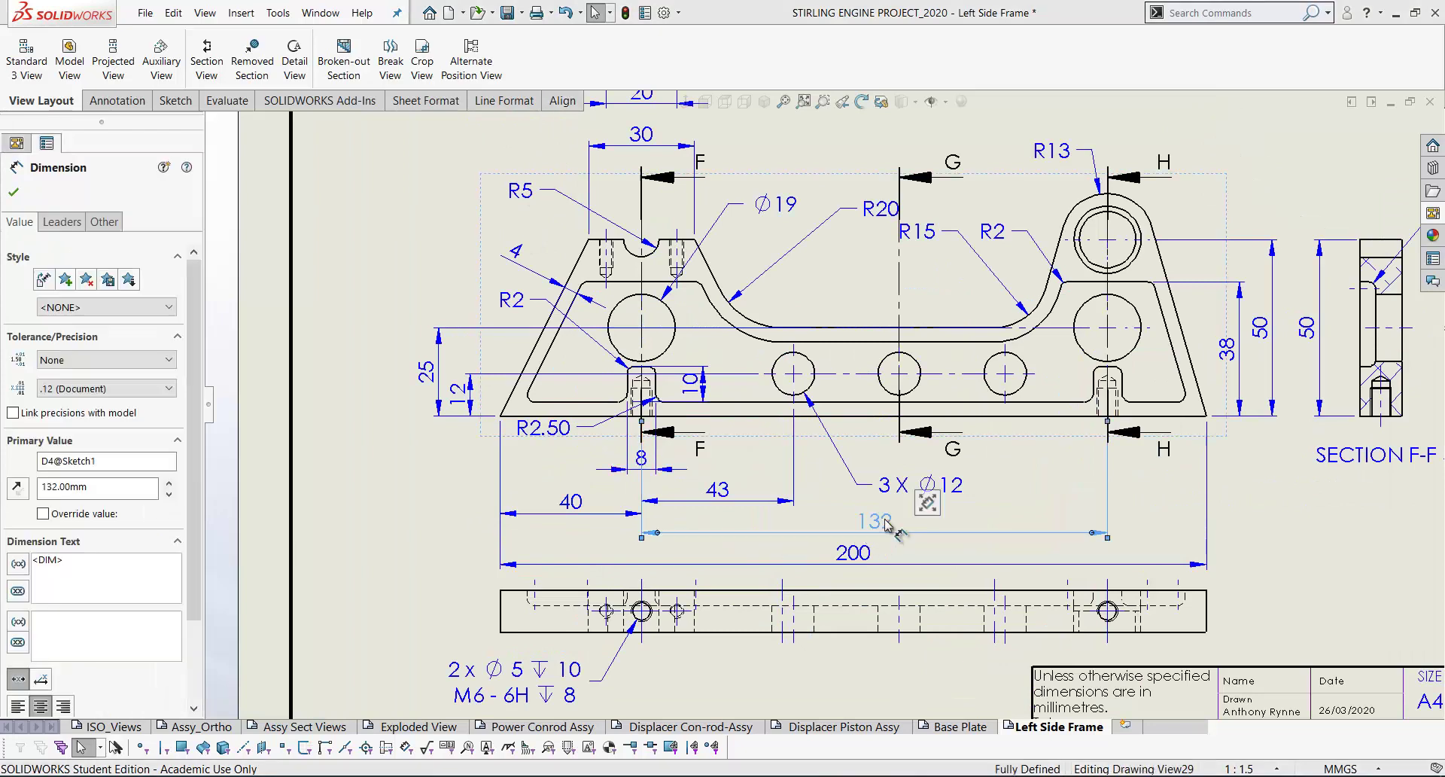
left_click(572, 503, "ctrl")
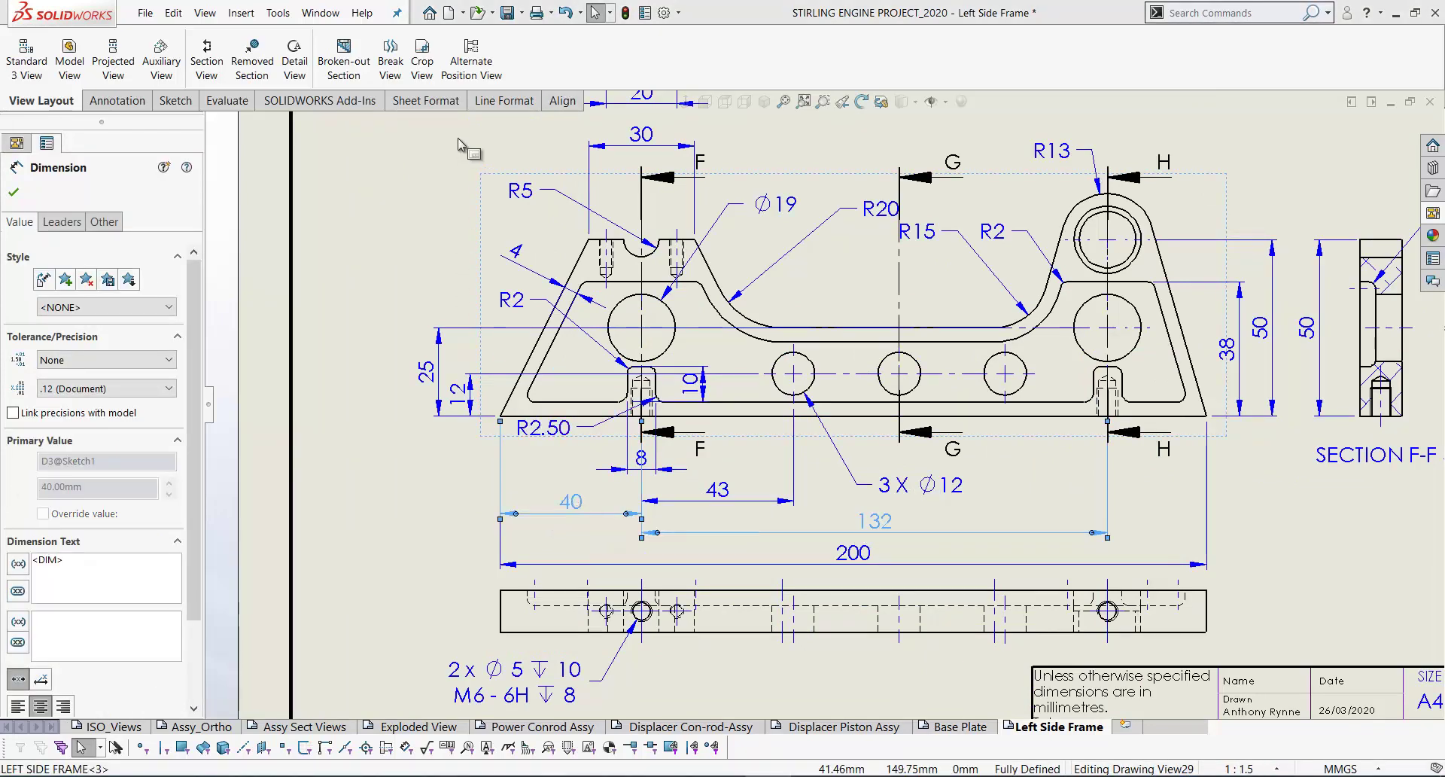
left_click(564, 102)
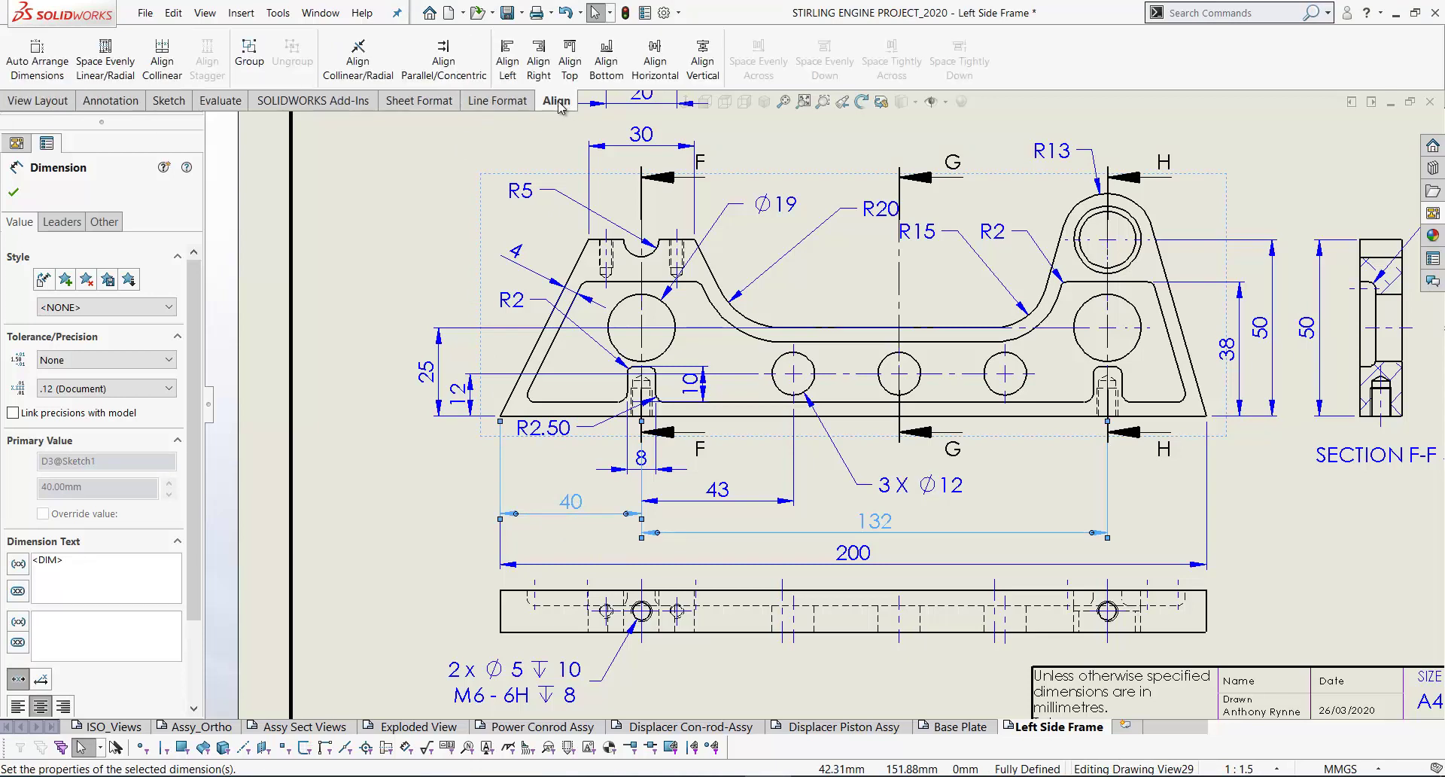
left_click(359, 56)
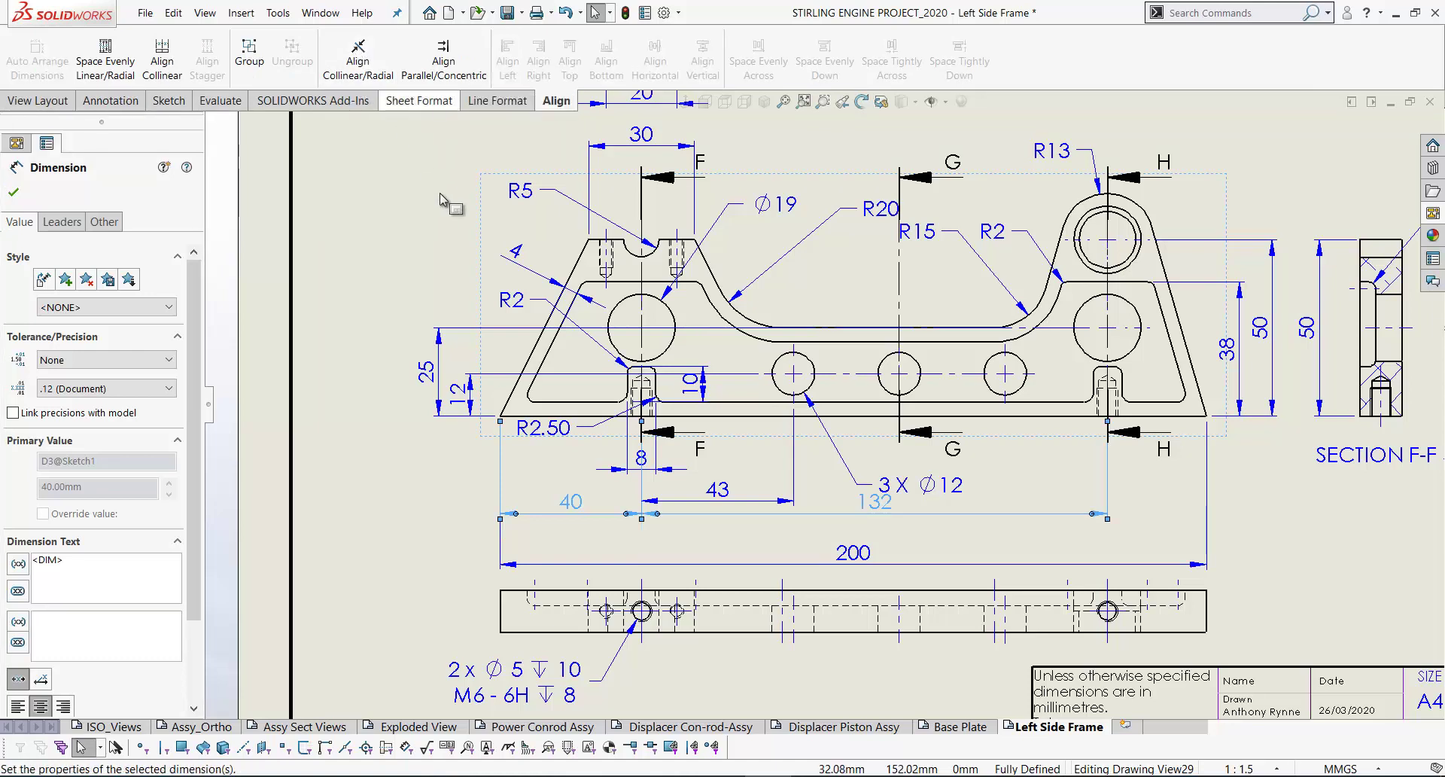
left_click(21, 200)
left_click_drag(570, 505, 577, 524)
Flip the top view's 12 thickness dimension arrows inward and move it closer to the view
scroll(677, 572, "up", 3)
scroll(666, 576, "down", 1)
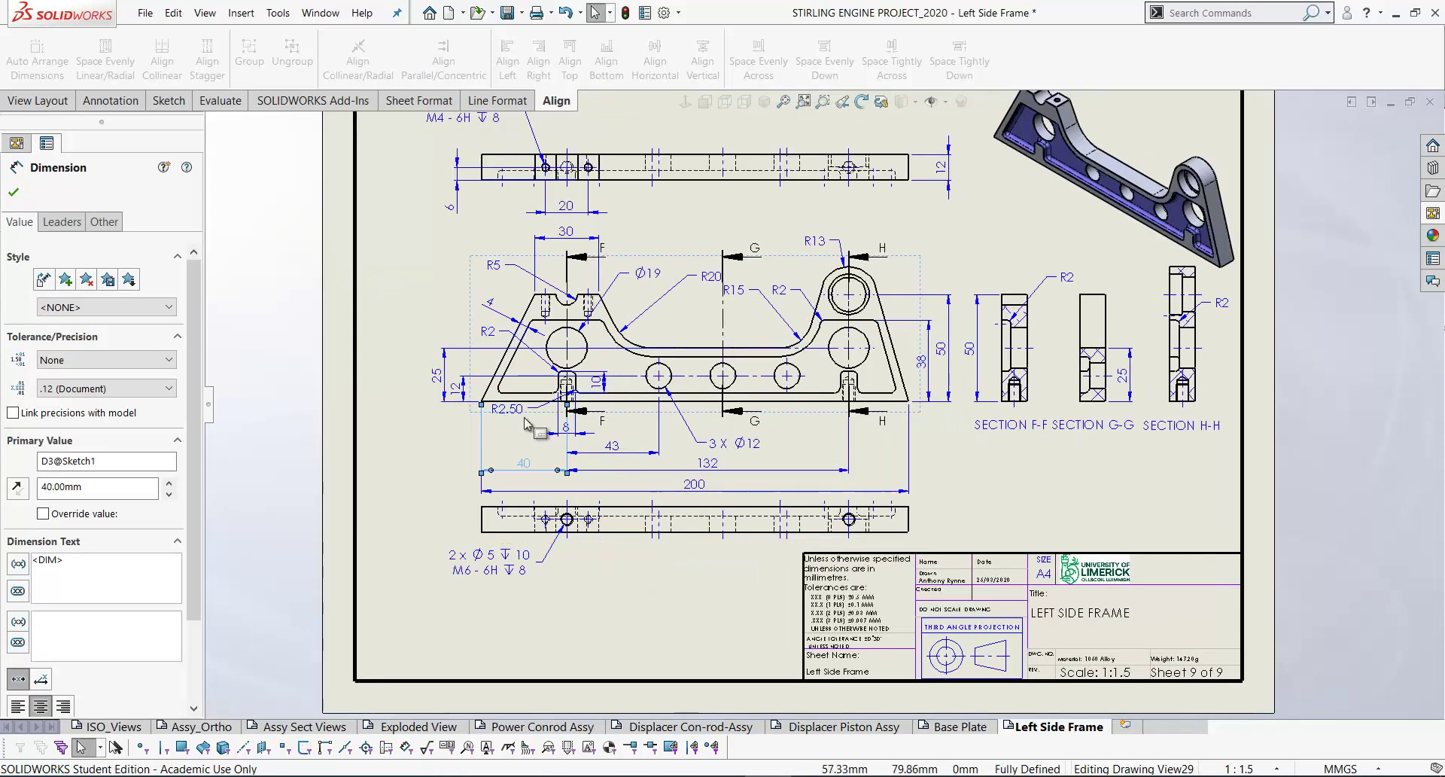
scroll(526, 467, "down", 2)
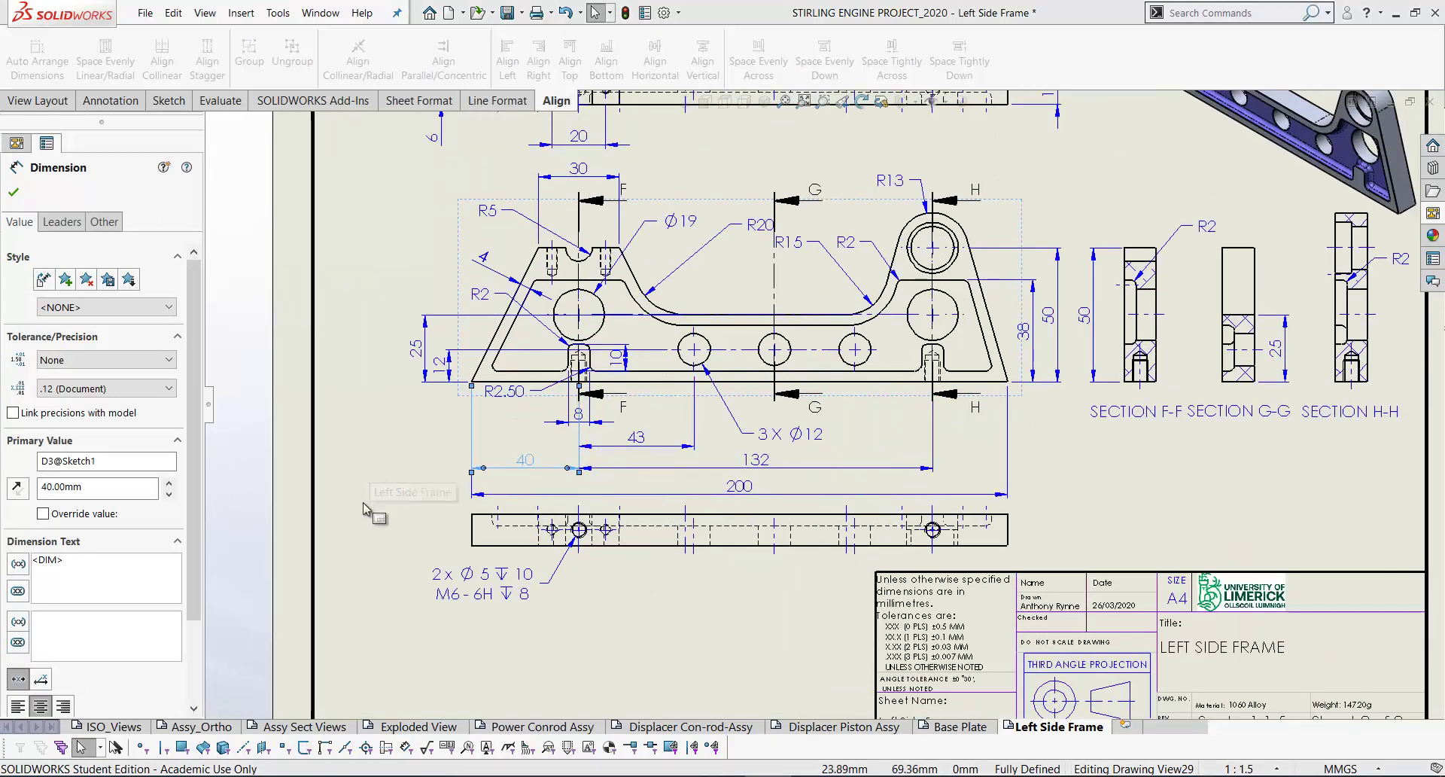
scroll(529, 476, "up", 3)
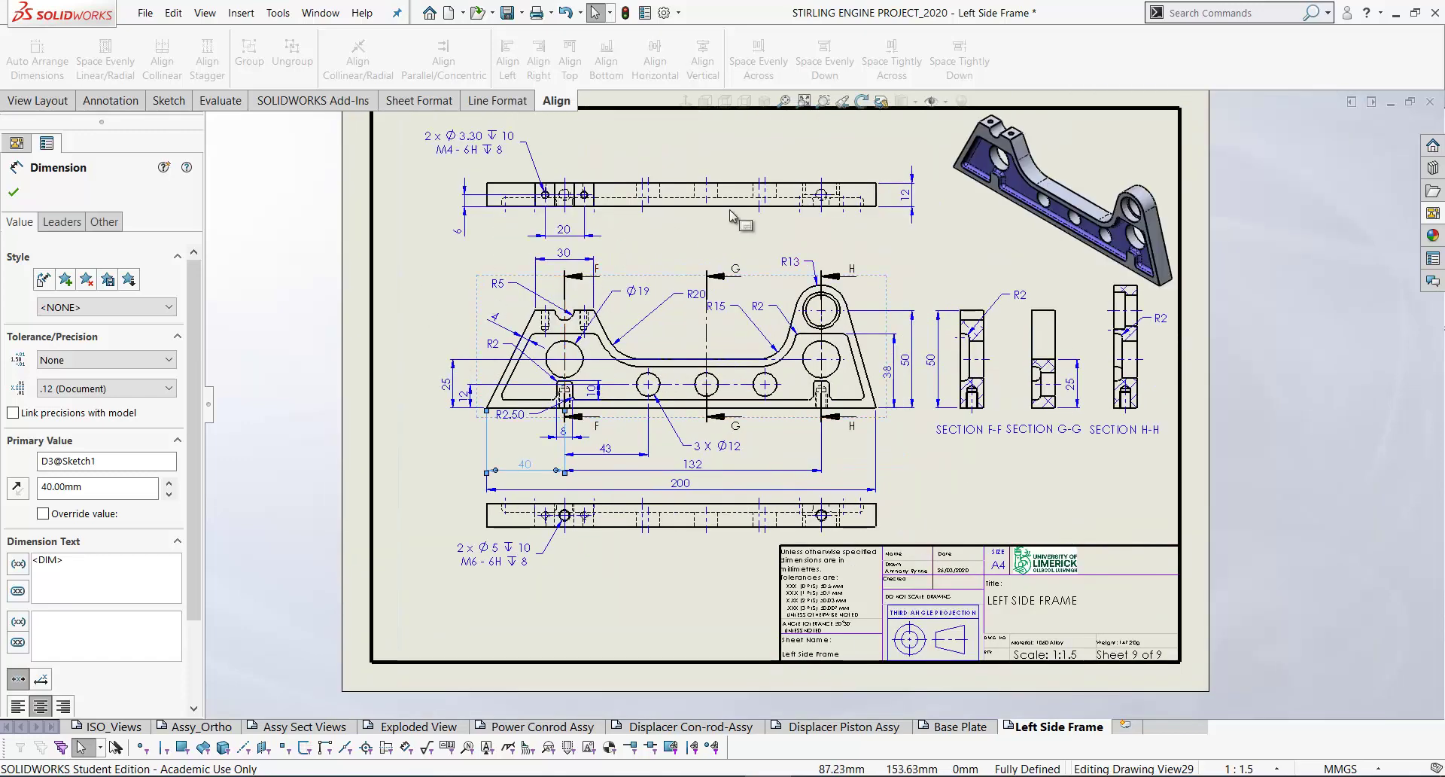
scroll(922, 209, "down", 2)
left_click(906, 197)
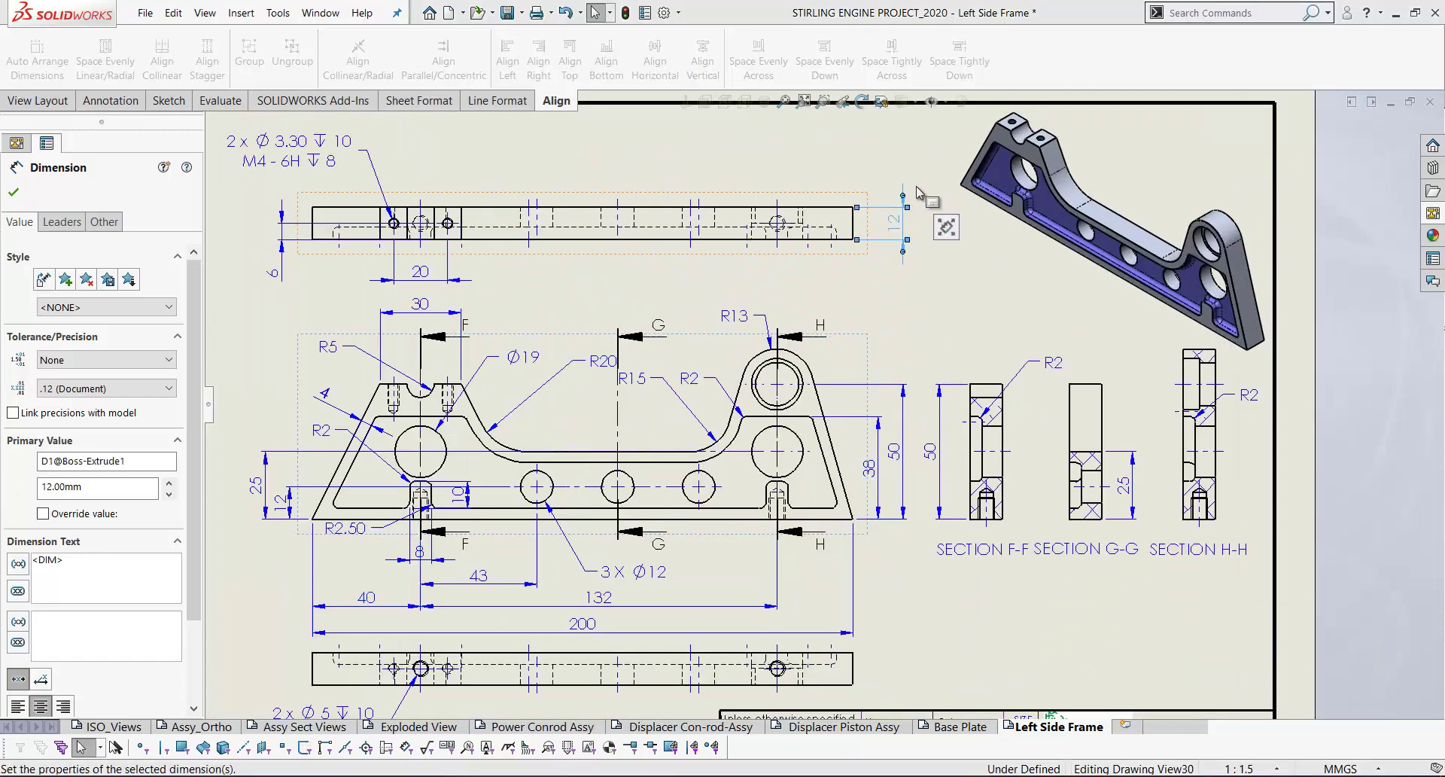
left_click(908, 238)
left_click_drag(898, 225, 880, 228)
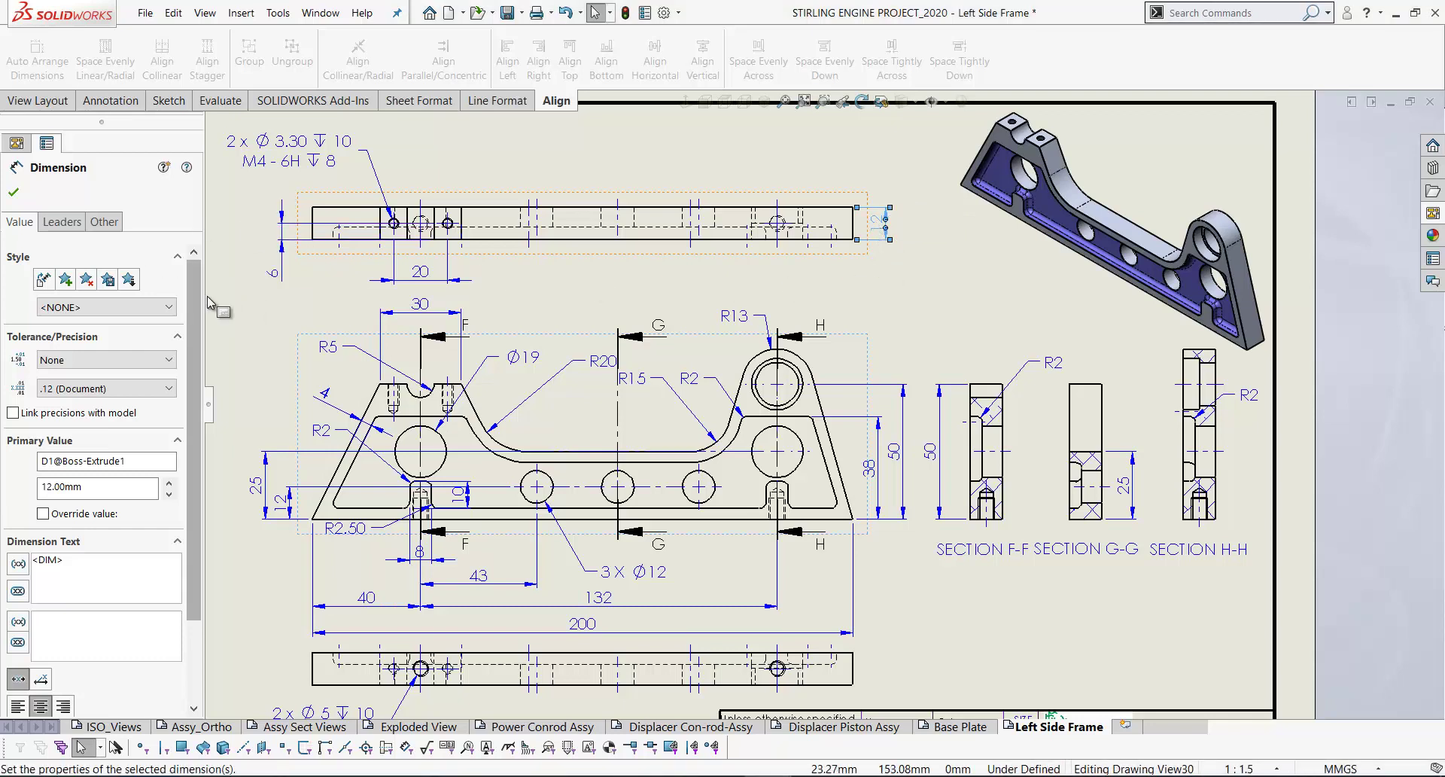
key("f")
right_click_drag(273, 355, 264, 305)
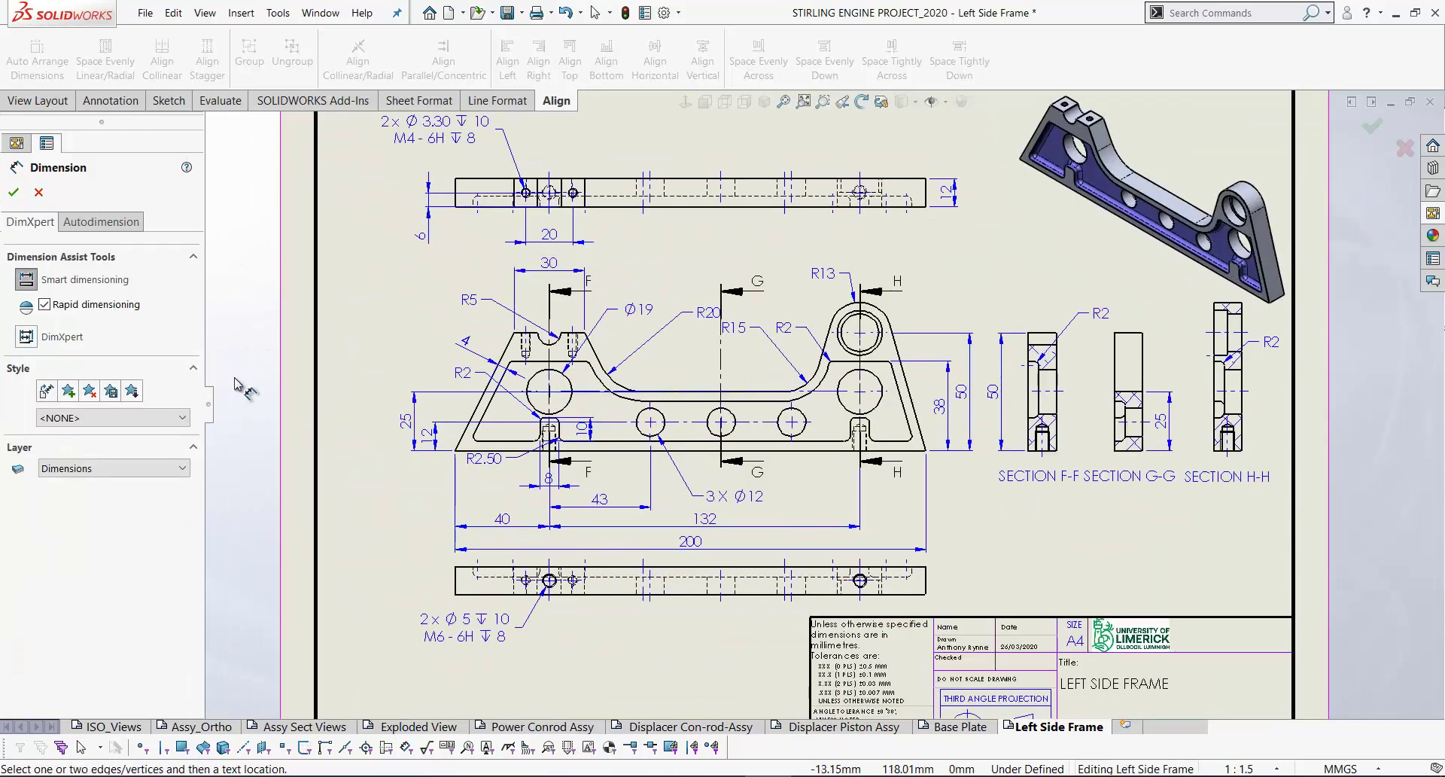